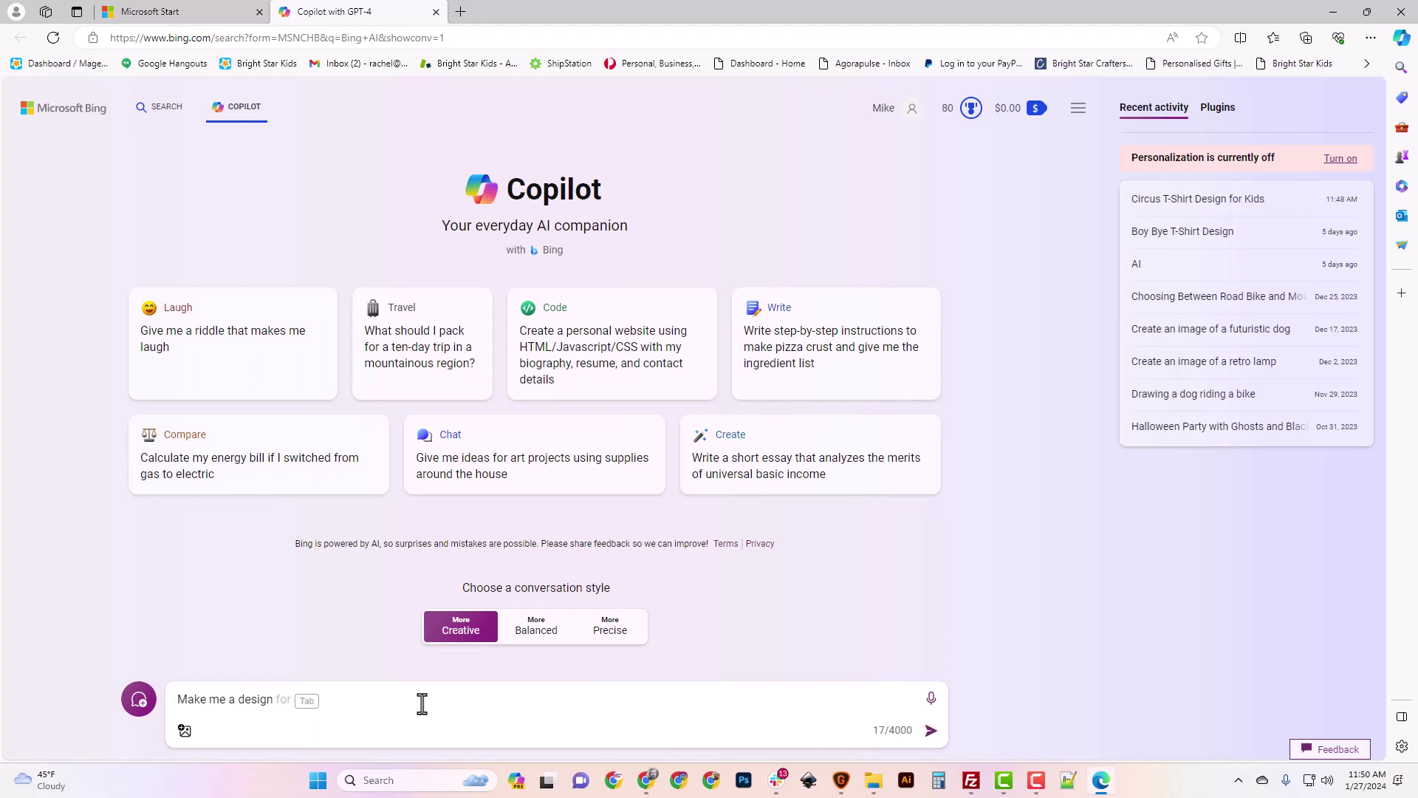
Step: Submit the prompt "Make me a design for a t-shirt that is circus related and would appeal to a child. Make the design on a white background."
{"action": "type", "text": "or a t-shirt that is circus "}
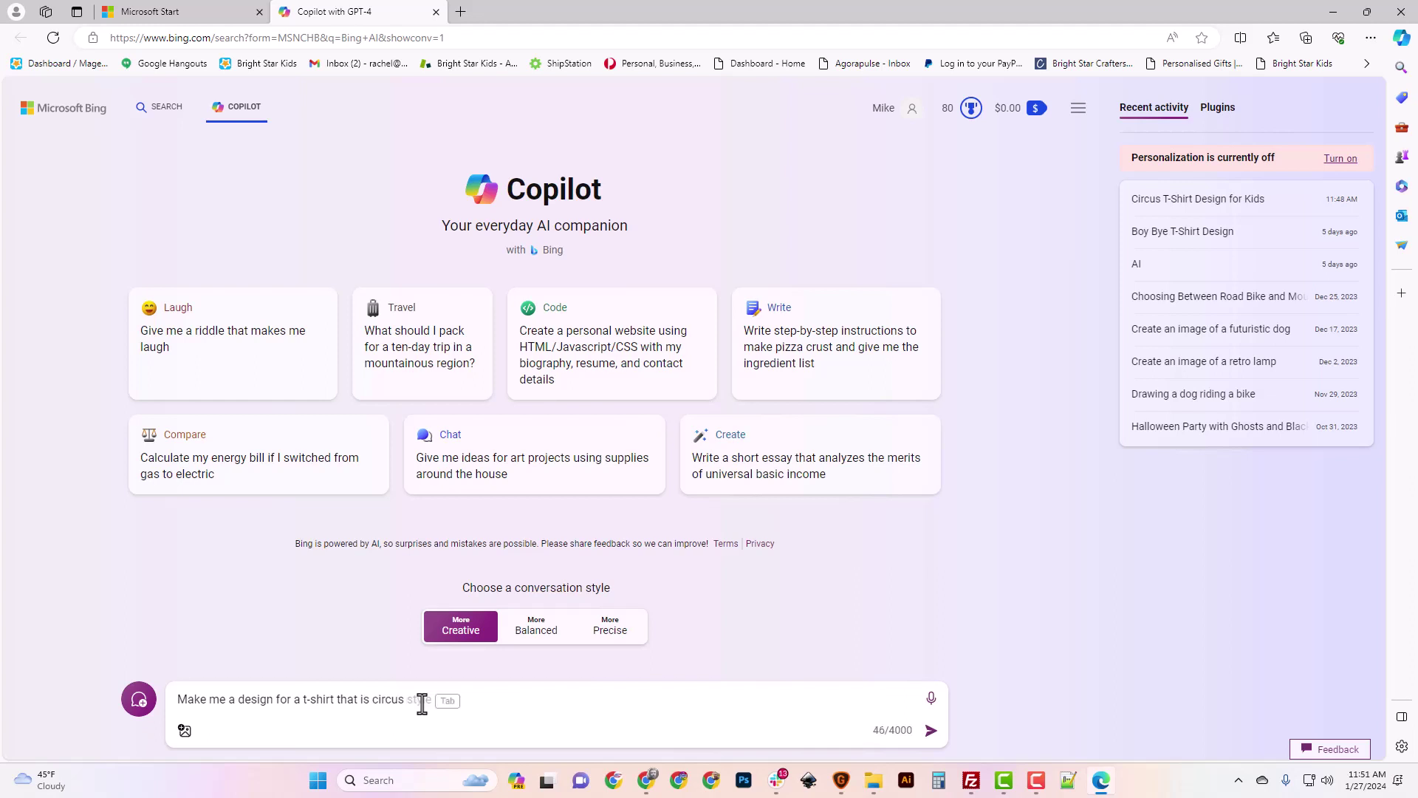
{"action": "type", "text": "related and would appeal to a child. Make the design on a white background."}
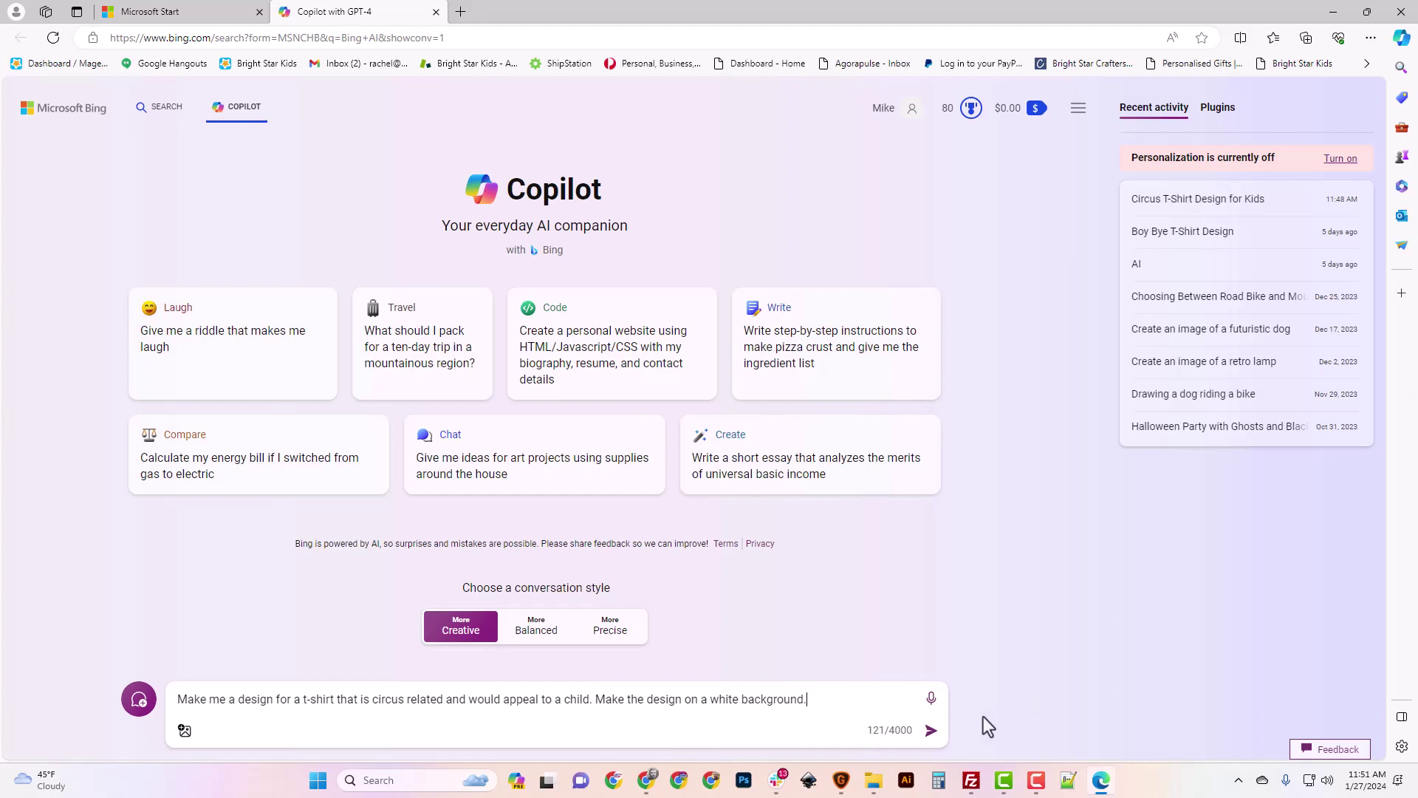
{"action": "left_click", "coordinate": [932, 731]}
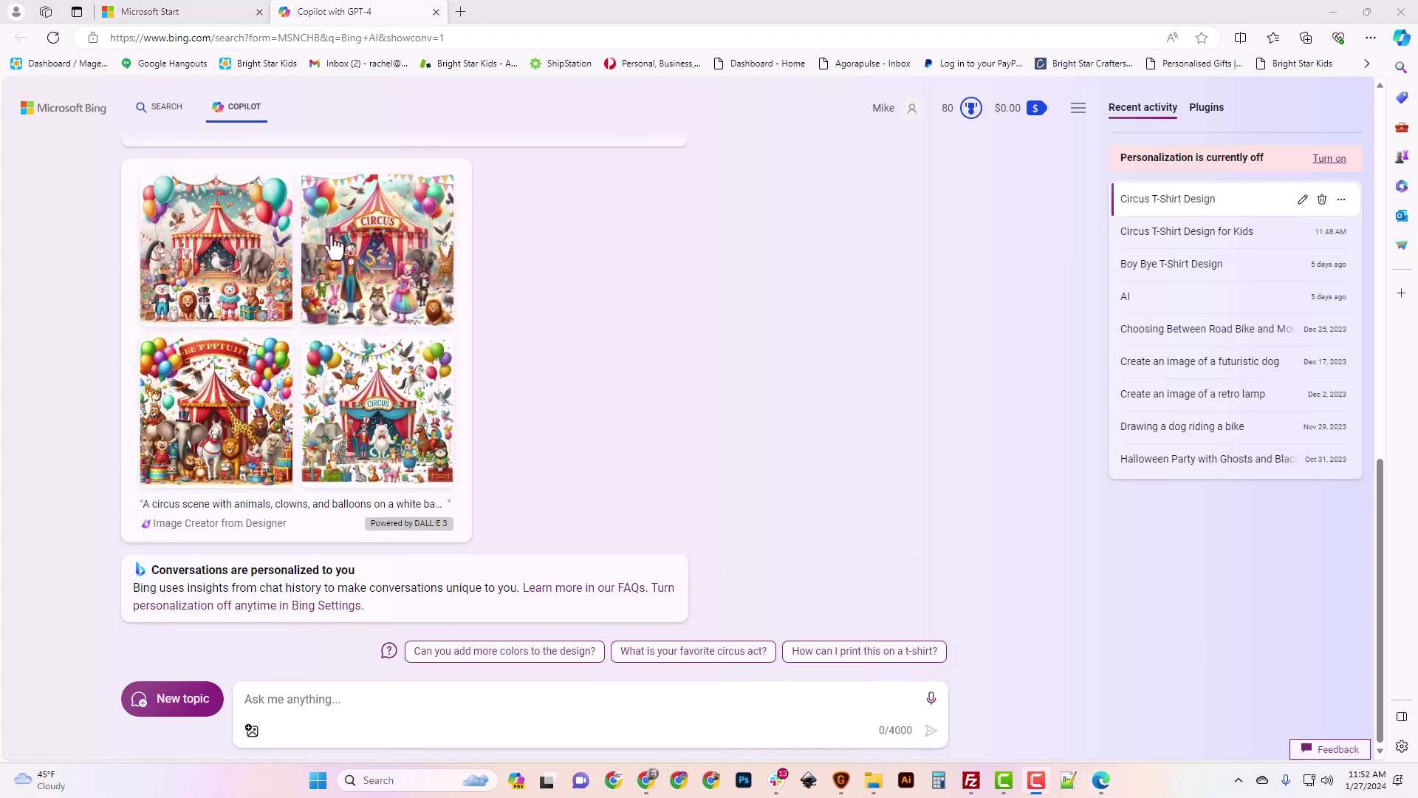
Step: View two of the generated circus scene images at full size, and return to the chat
{"action": "left_click", "coordinate": [404, 281]}
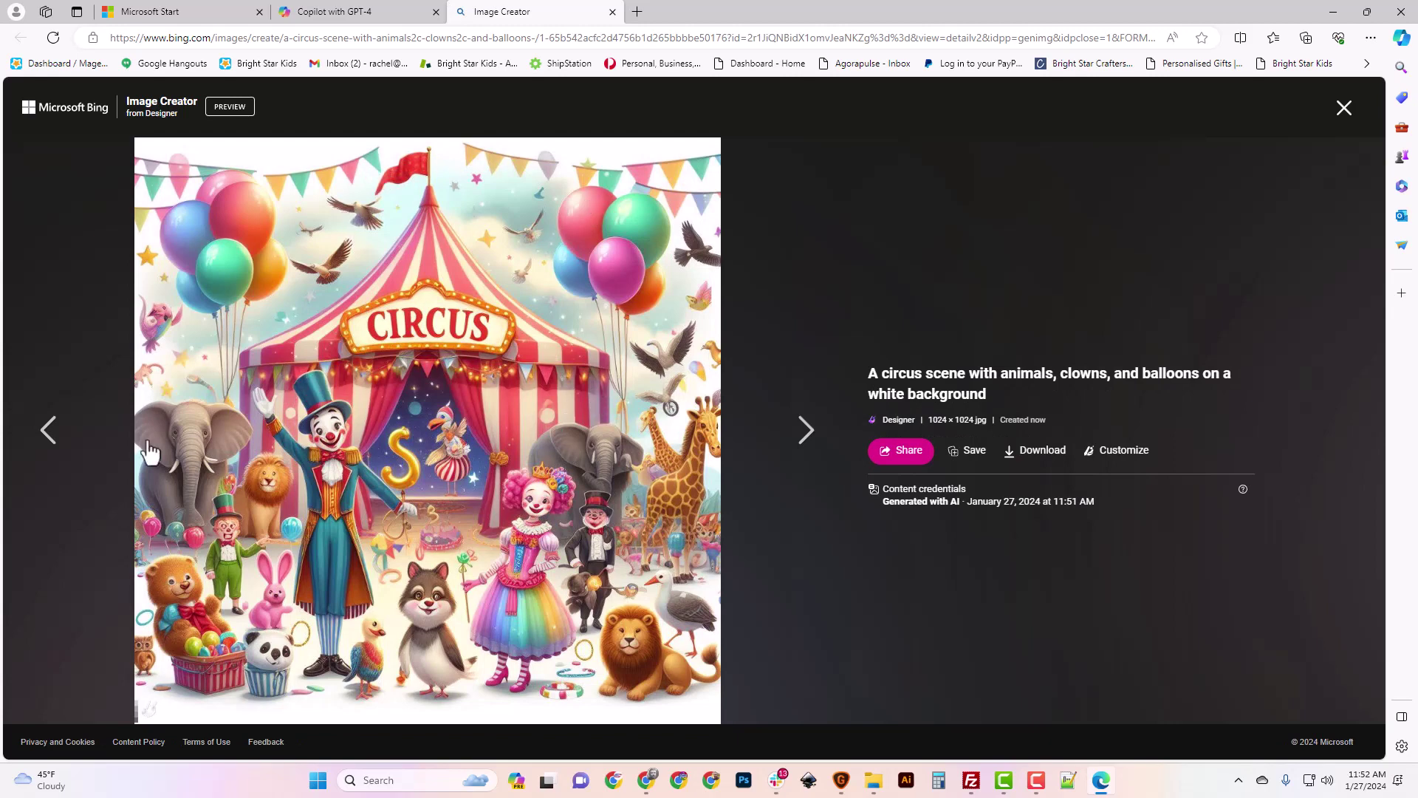
{"action": "left_click", "coordinate": [53, 437]}
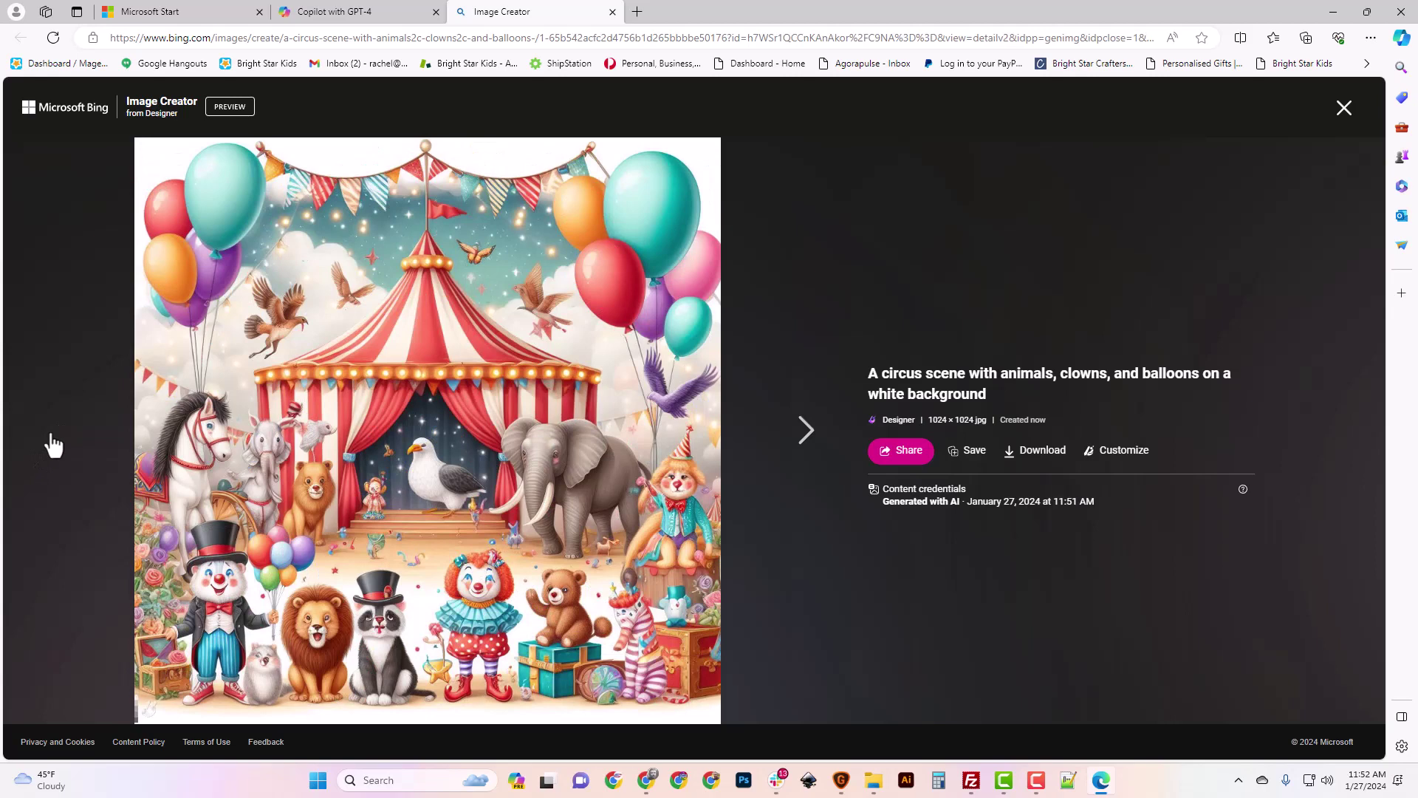
{"action": "left_click", "coordinate": [1340, 109]}
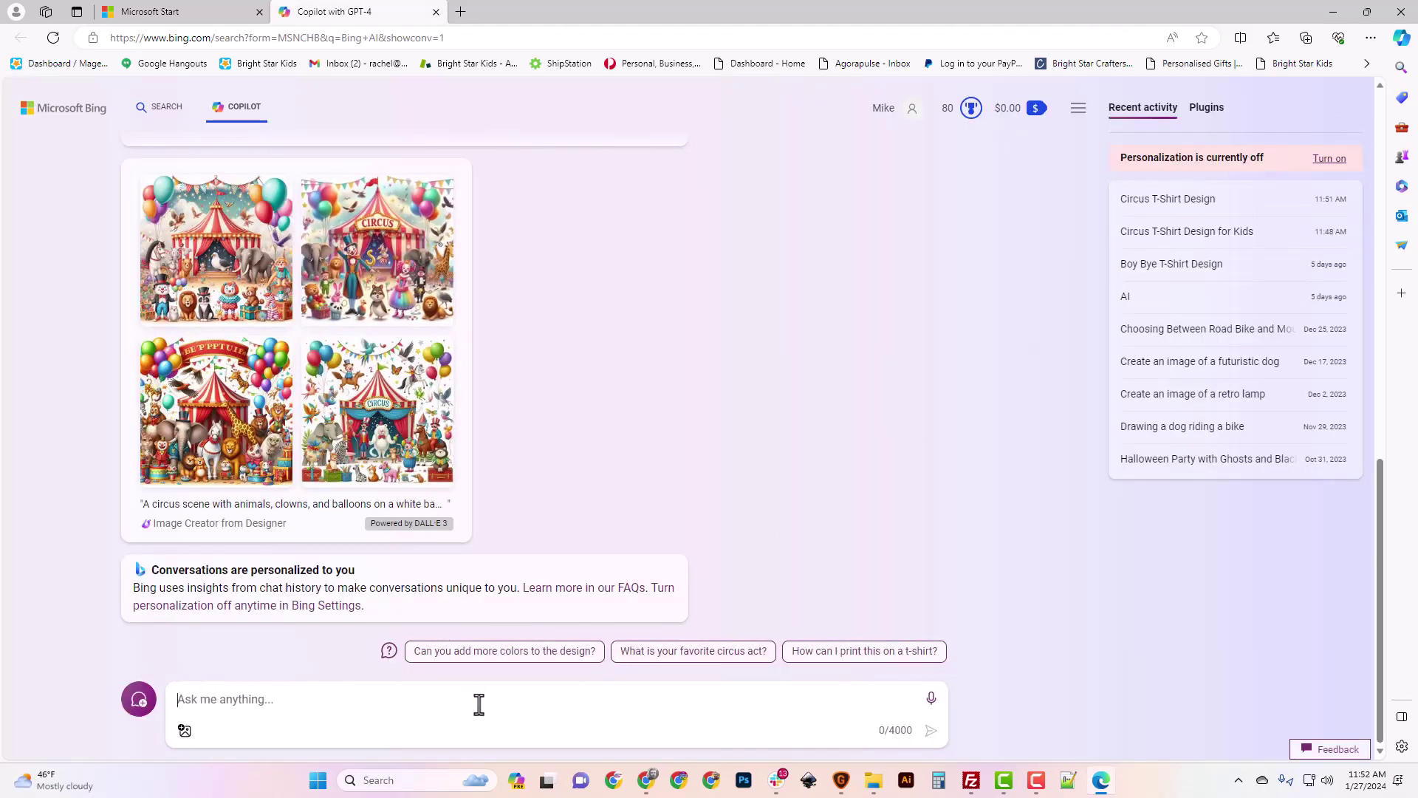
Step: Submit the prompt "Create a t-shirt design for a child to wear to the circus on a white shirt"
{"action": "type", "text": "Create a "}
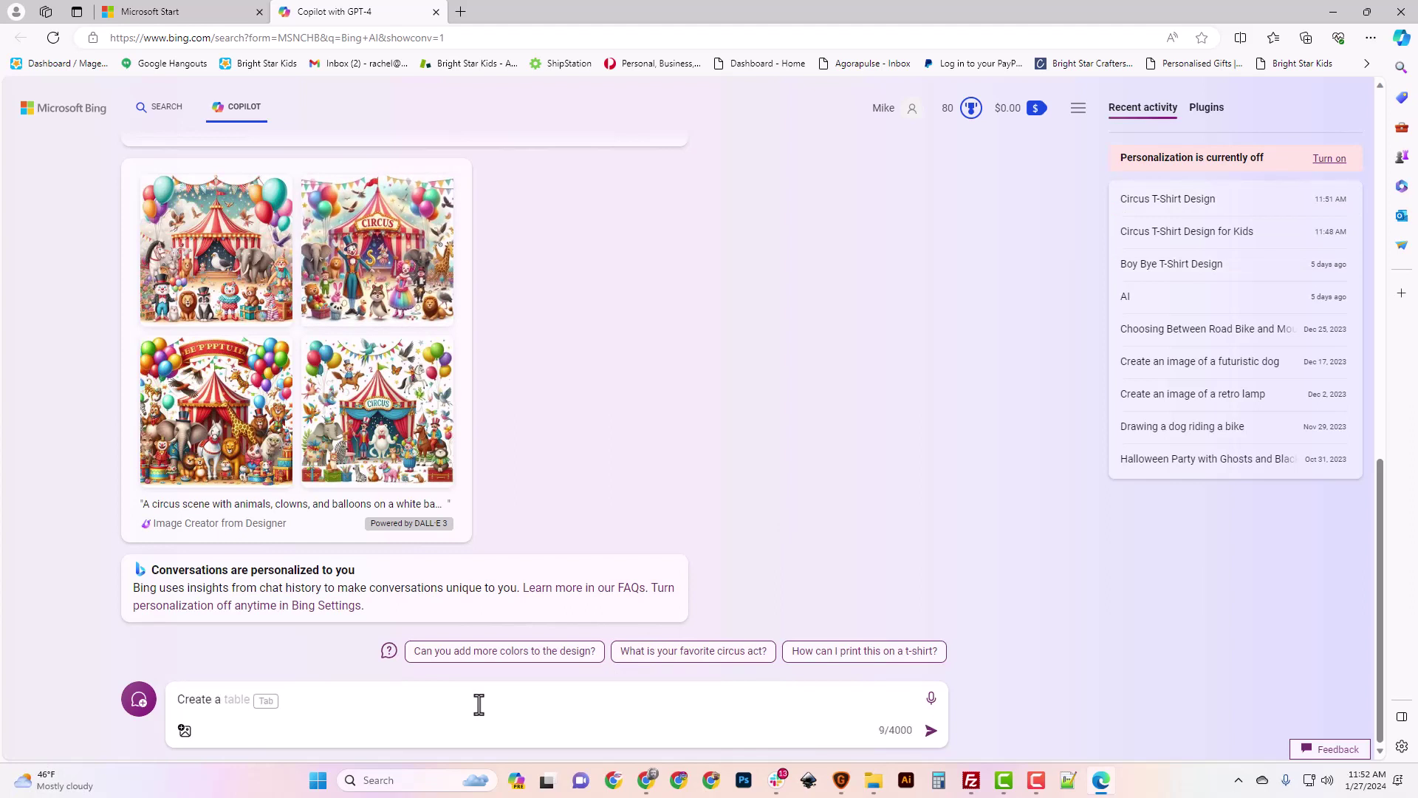
{"action": "type", "text": "t-shirt design "}
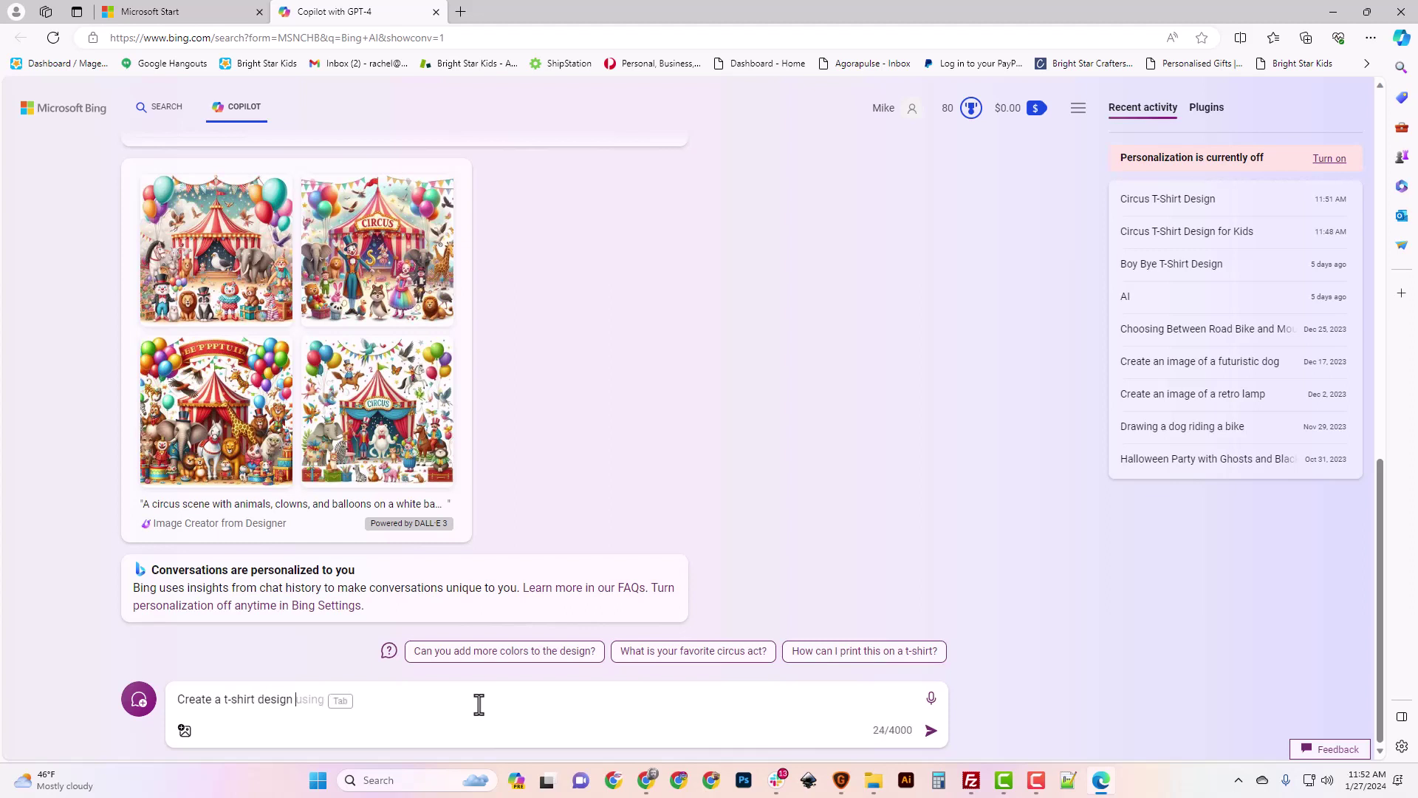
{"action": "type", "text": "for a child to wear to the circus on a white shirt"}
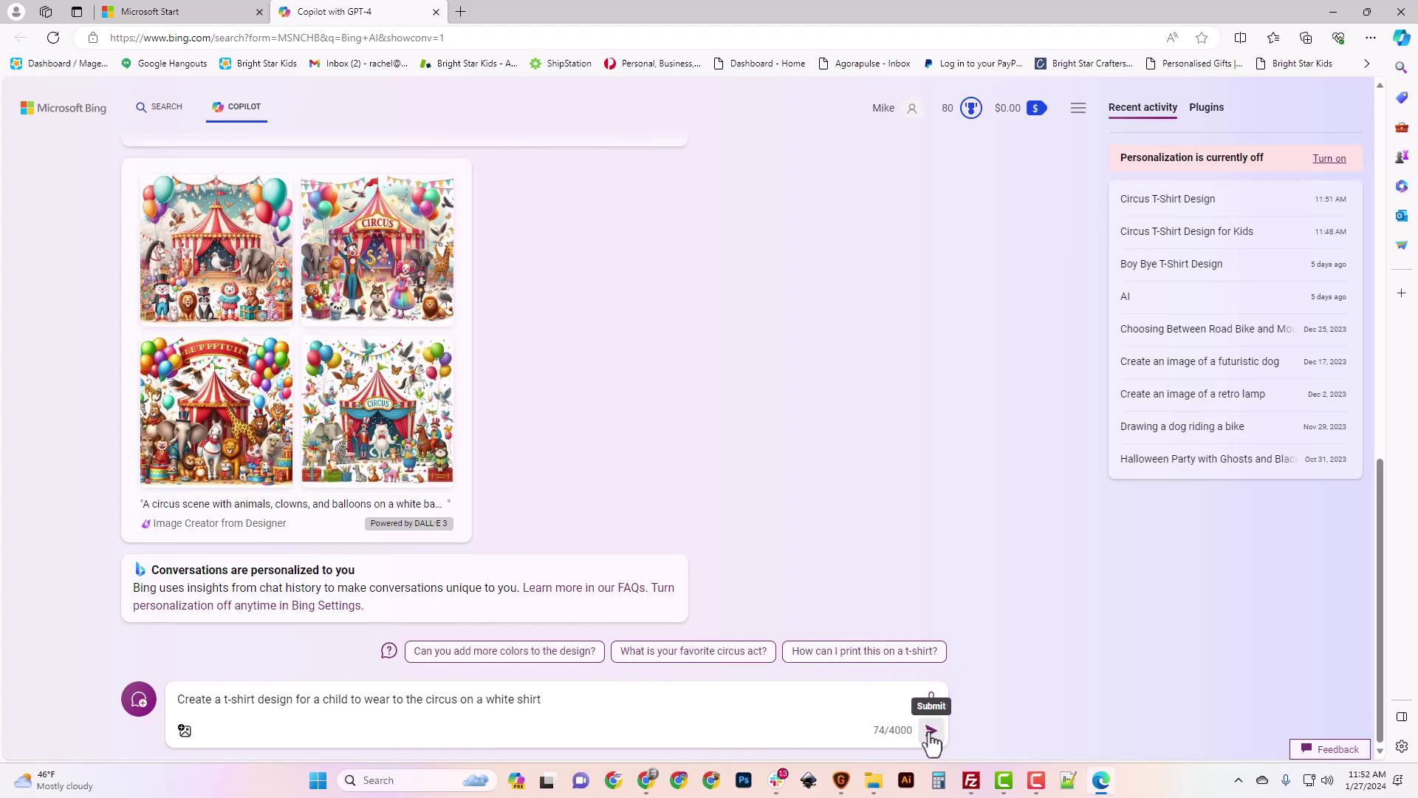
{"action": "left_click", "coordinate": [931, 730]}
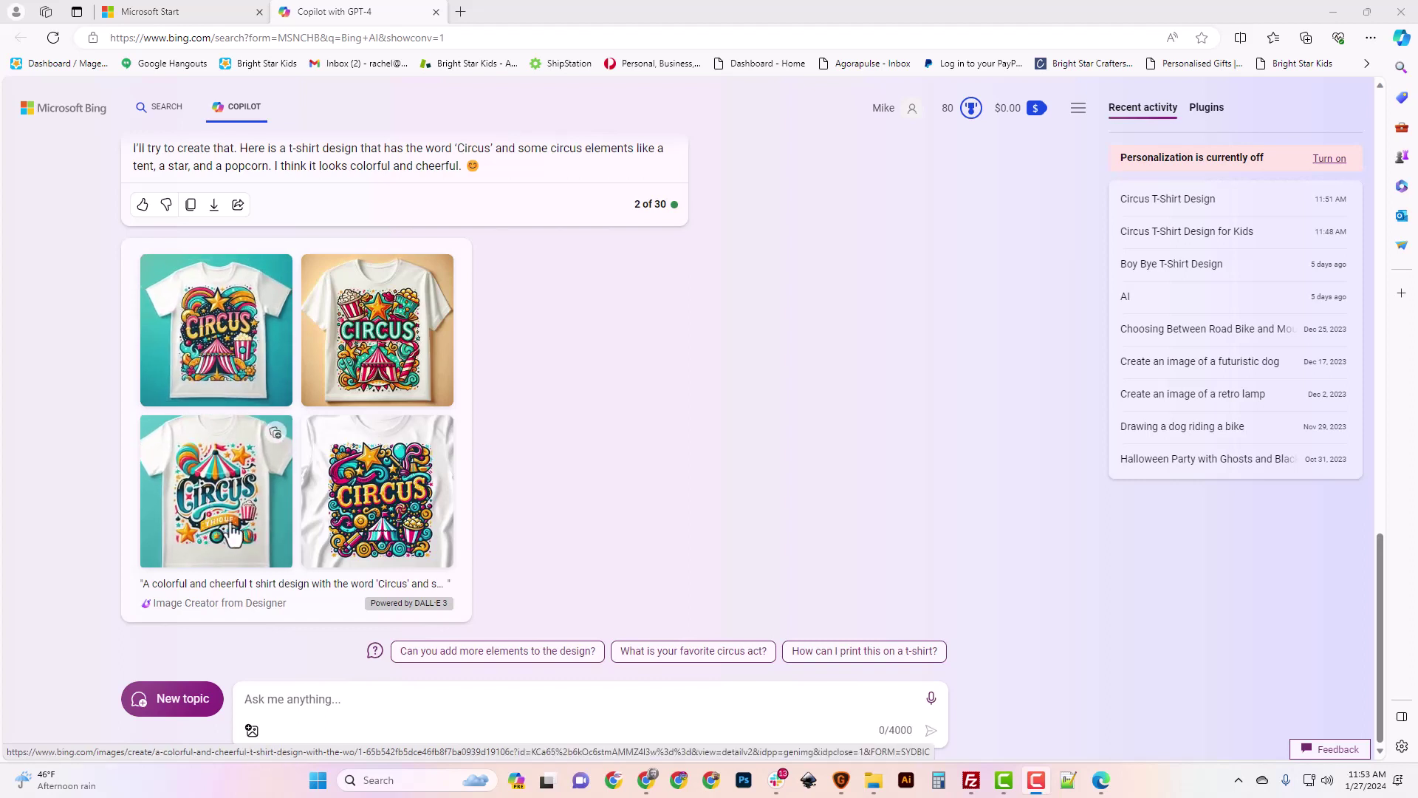
Step: Compare the four generated circus shirt designs at full size, ending on the first one with the star above the CIRCUS lettering
{"action": "left_click", "coordinate": [225, 506]}
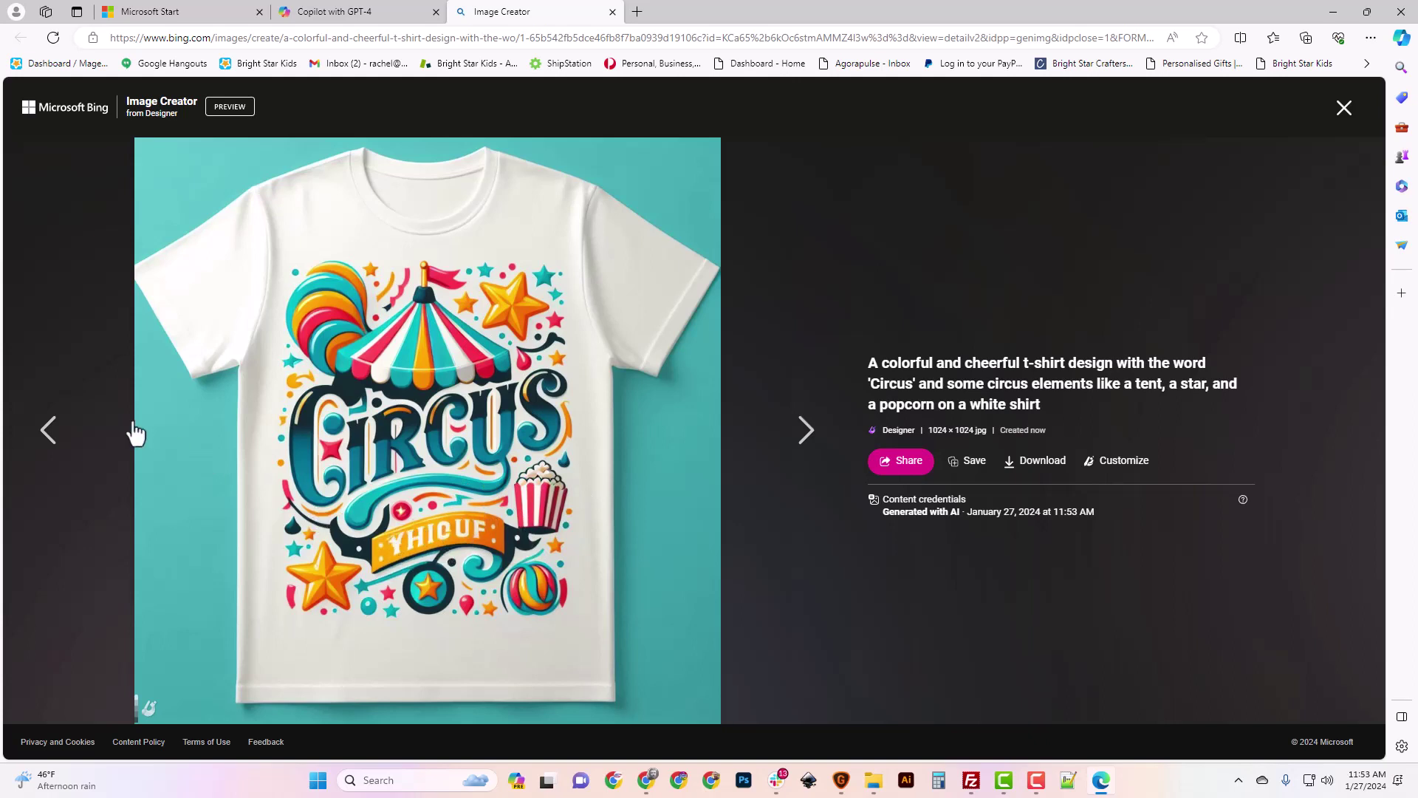
{"action": "left_click", "coordinate": [44, 434]}
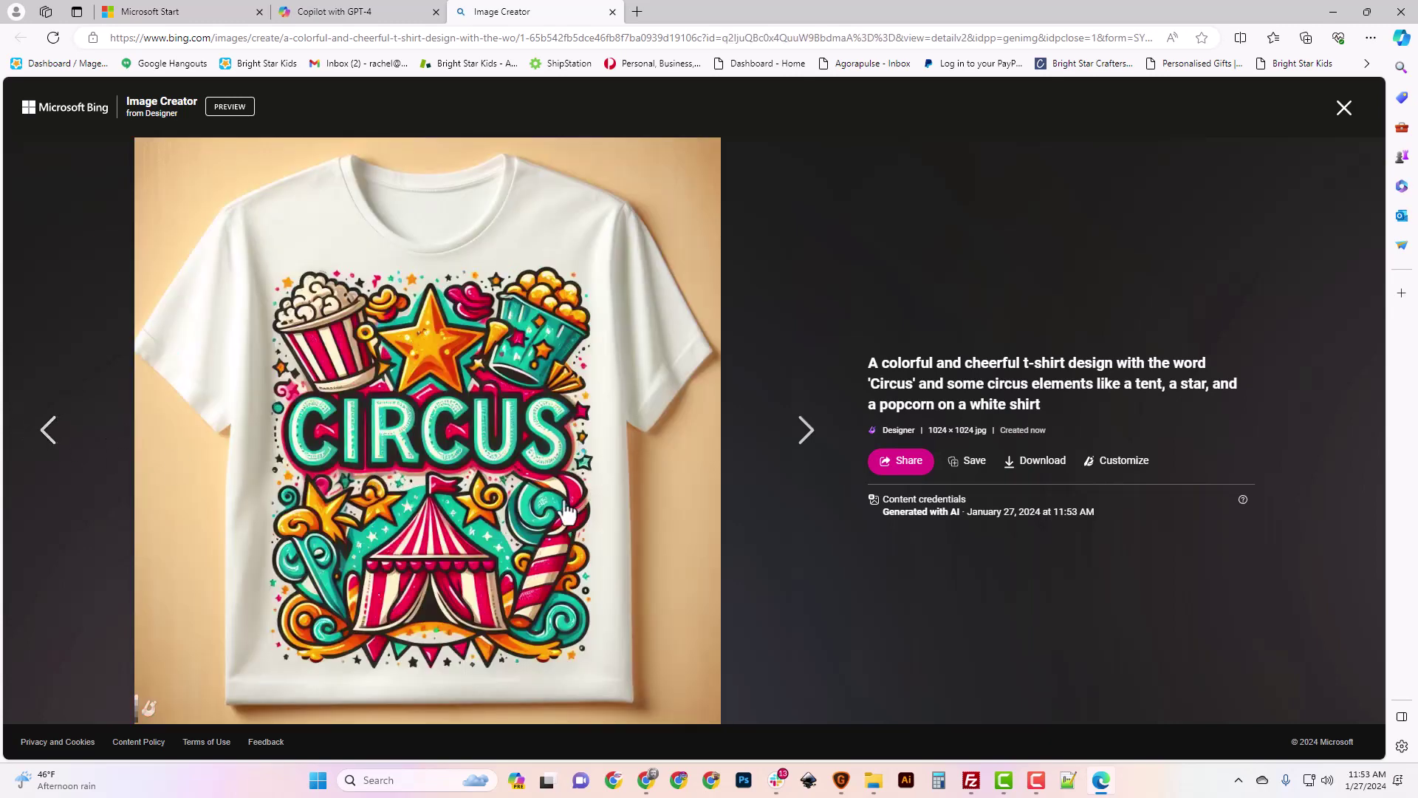
{"action": "left_click", "coordinate": [804, 440]}
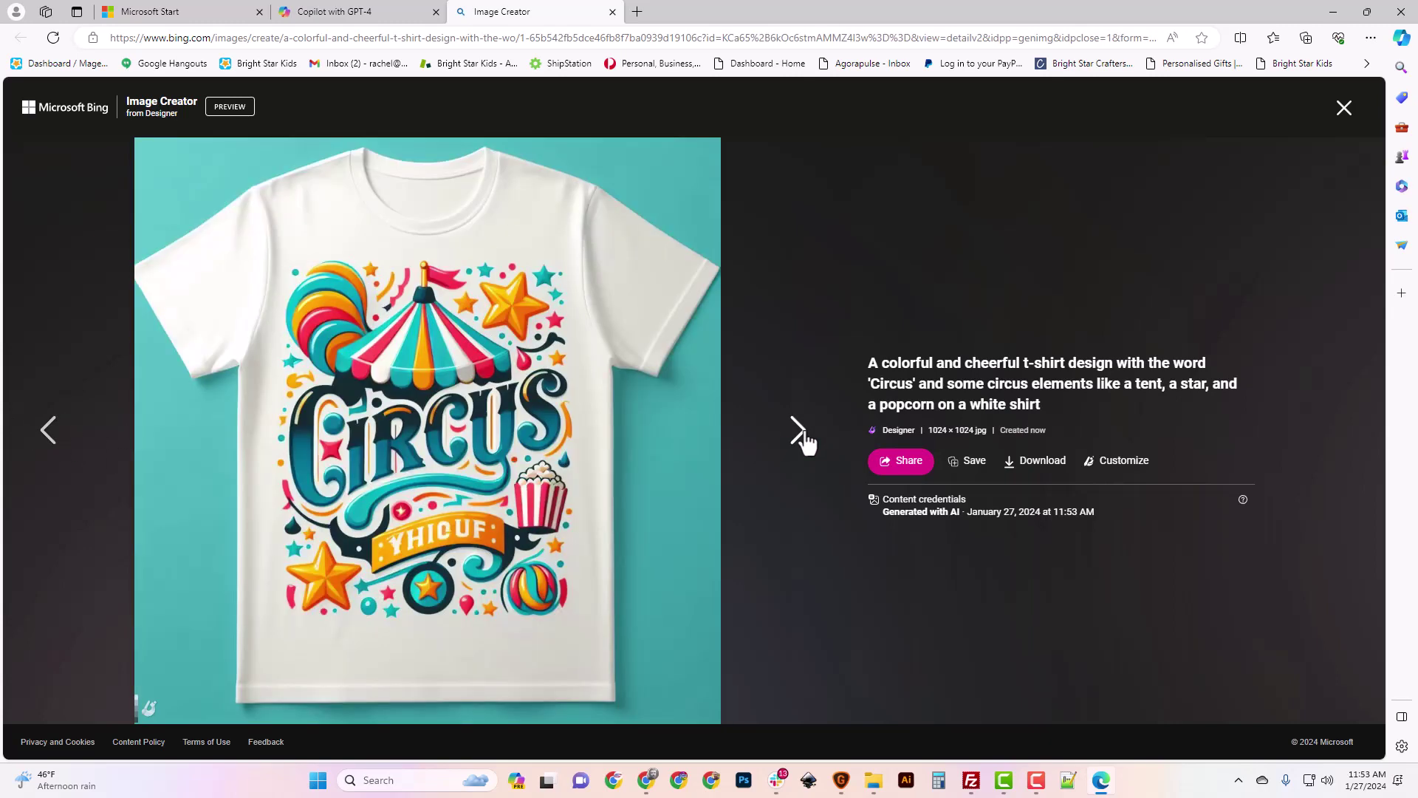
{"action": "left_click", "coordinate": [803, 441]}
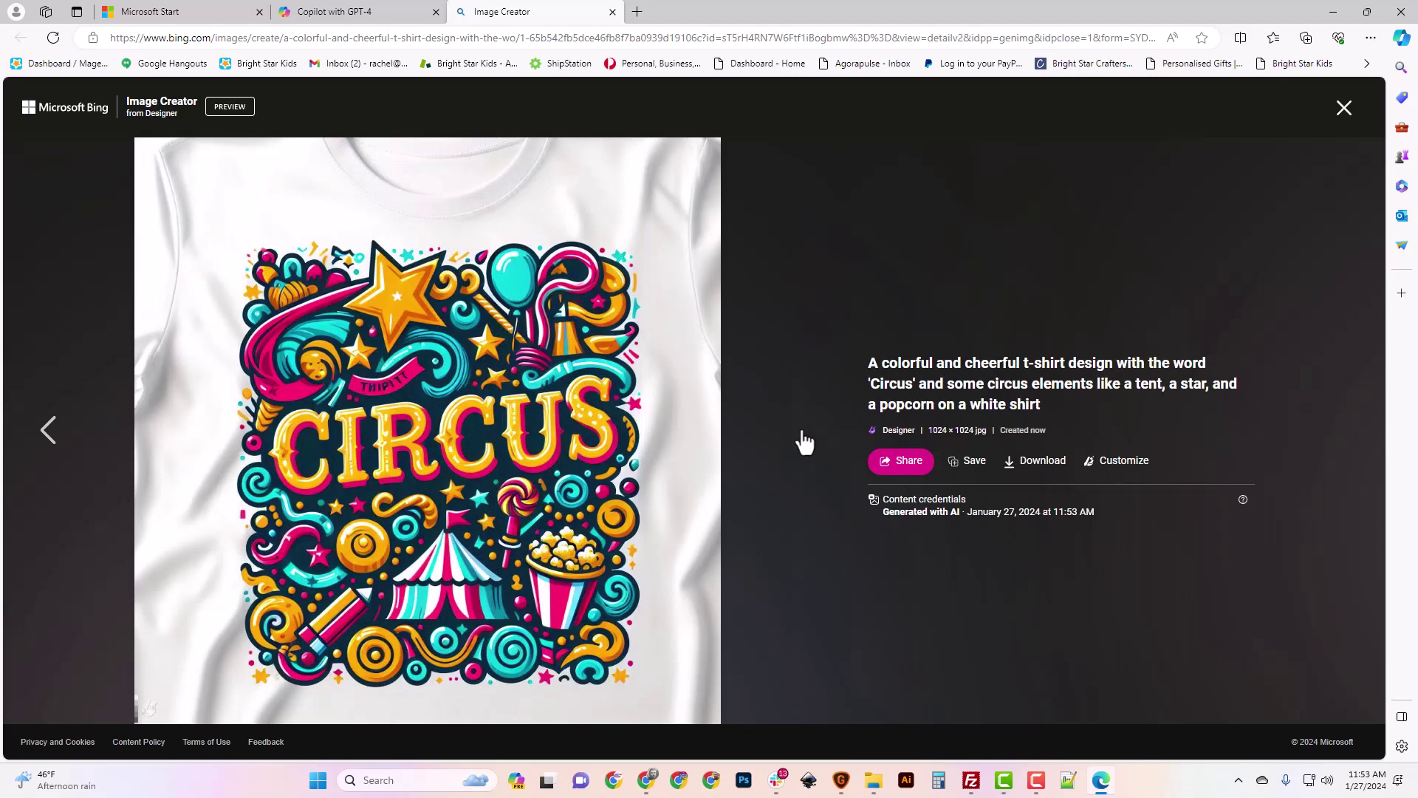
{"action": "left_click", "coordinate": [70, 437]}
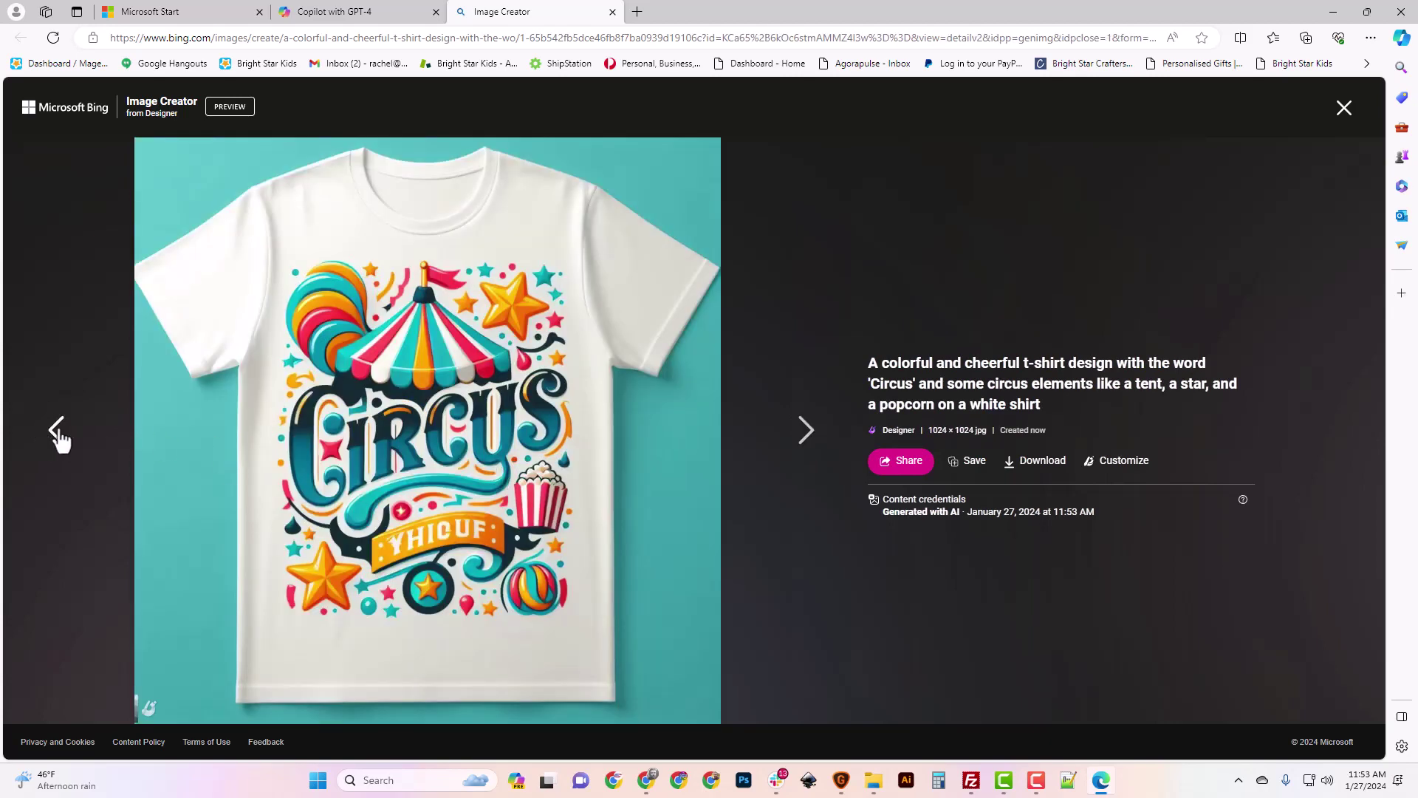
{"action": "left_click", "coordinate": [53, 434]}
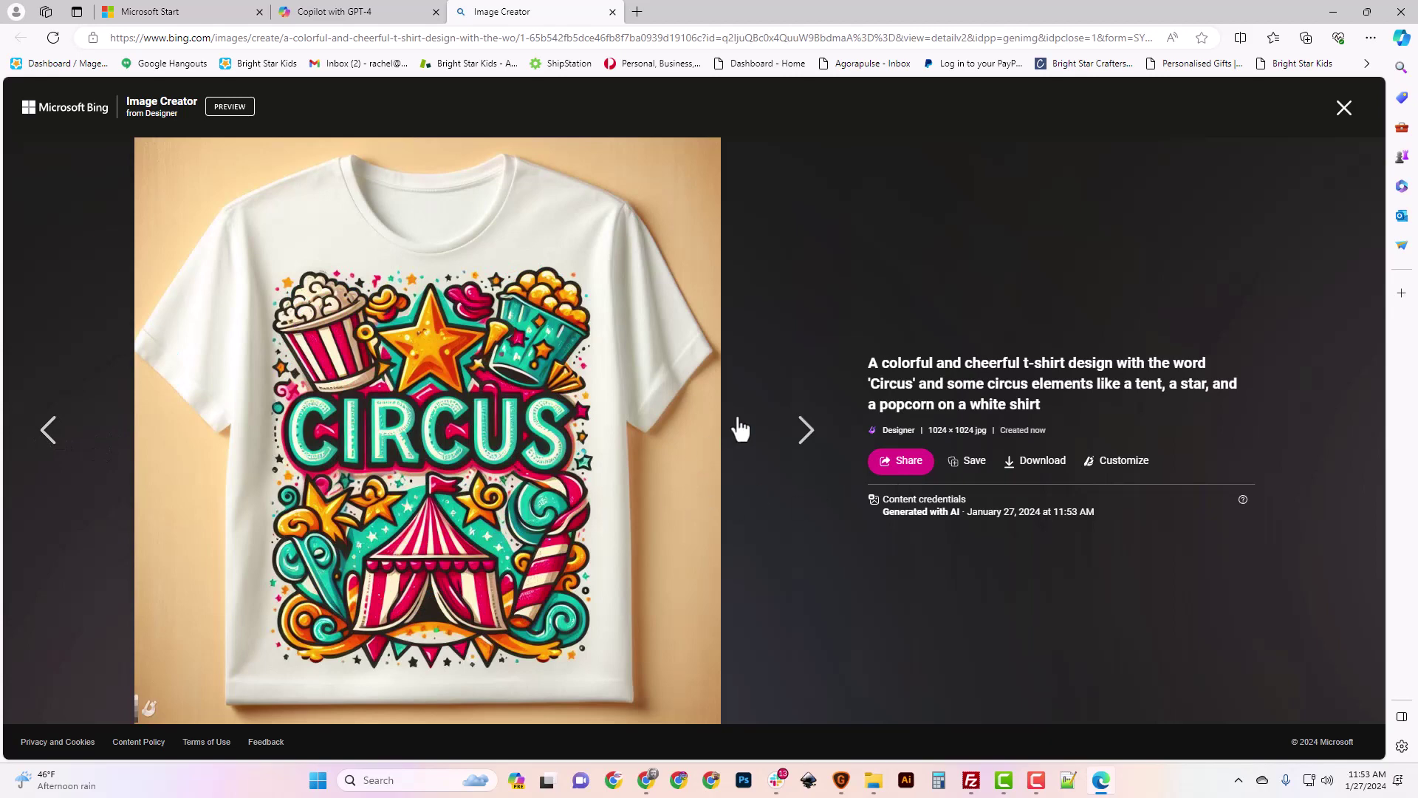
{"action": "left_click", "coordinate": [794, 438]}
{"action": "left_click", "coordinate": [795, 437]}
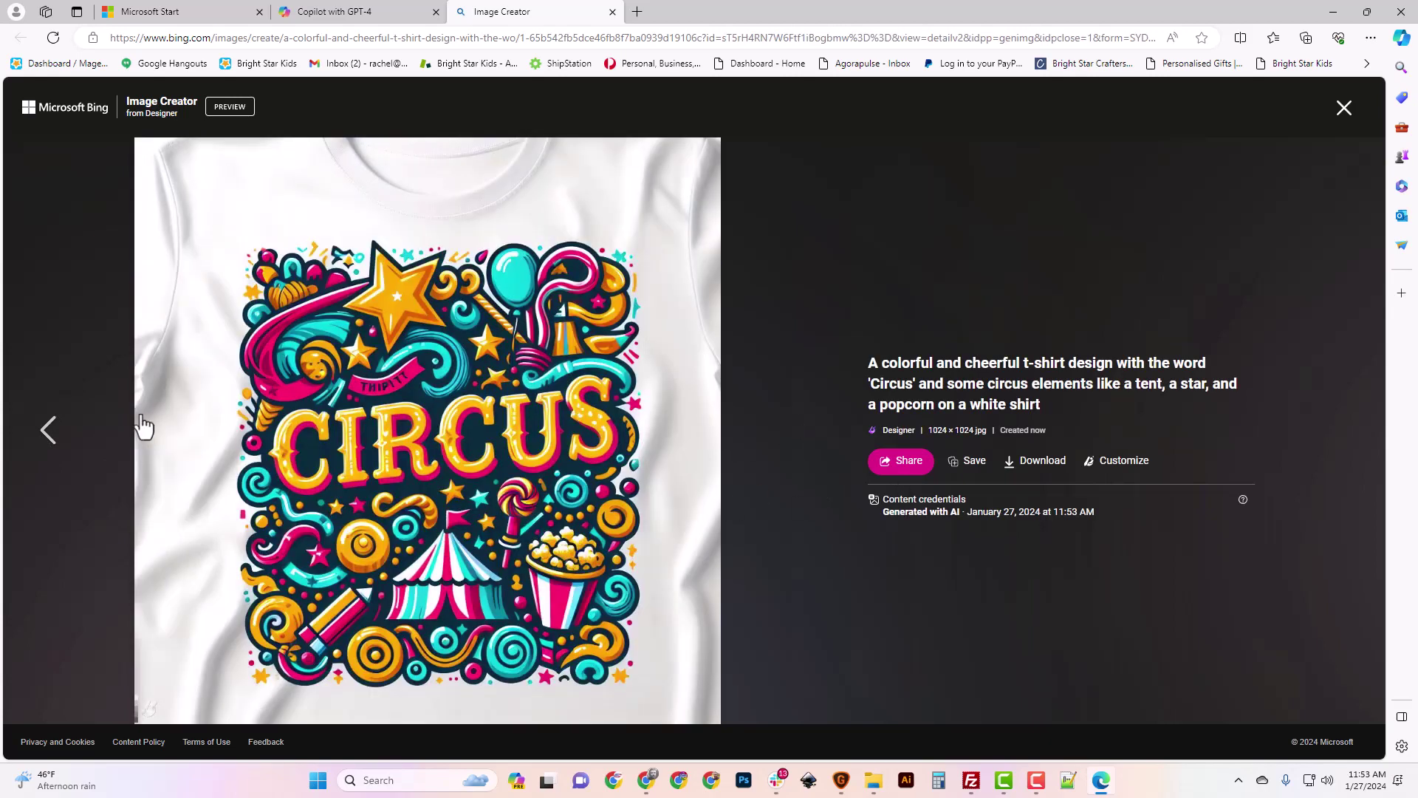
{"action": "left_click", "coordinate": [56, 436]}
{"action": "left_click", "coordinate": [58, 437]}
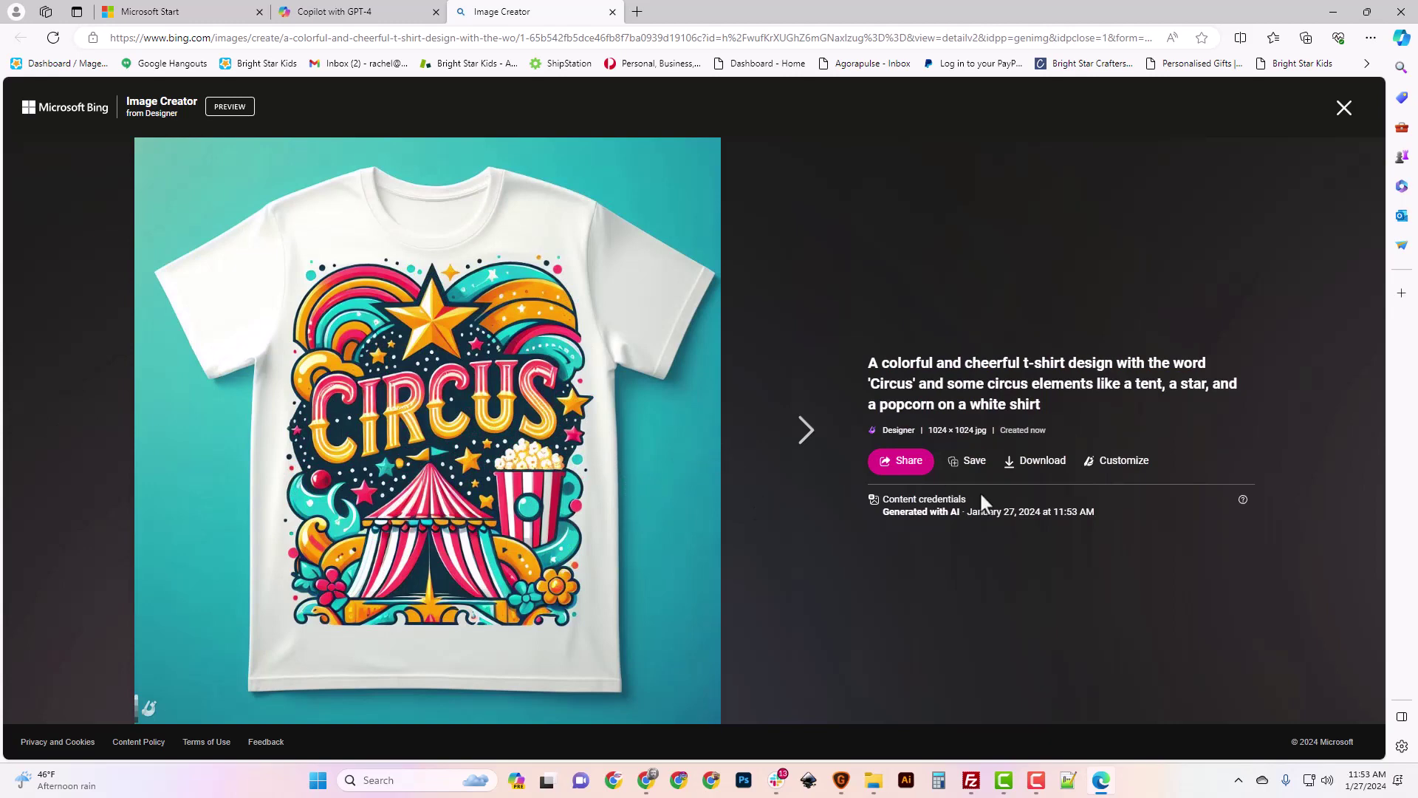
{"action": "left_click", "coordinate": [797, 442]}
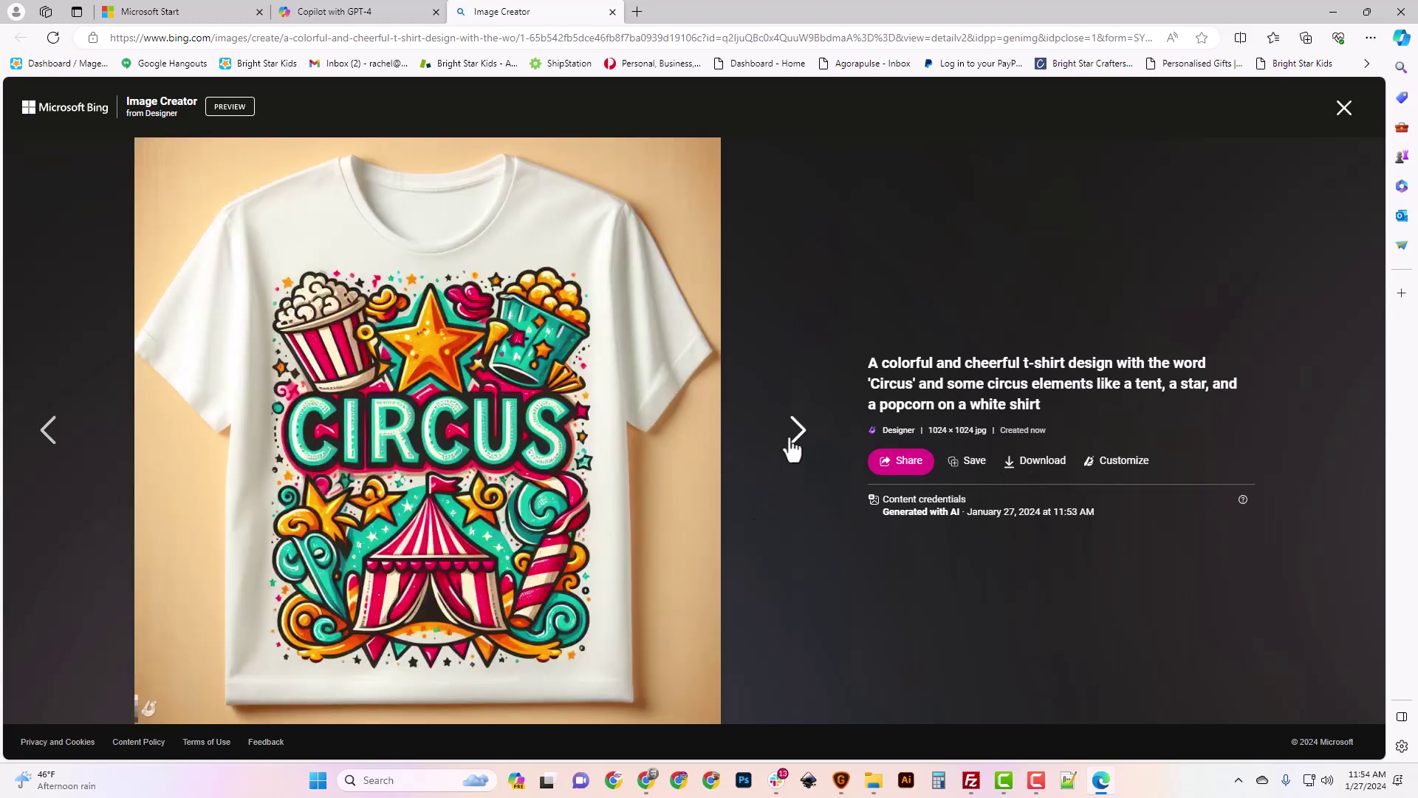
{"action": "left_click", "coordinate": [45, 442]}
Step: Download the displayed circus shirt image and bring up the Downloads folder in File Explorer
{"action": "left_click", "coordinate": [1033, 464]}
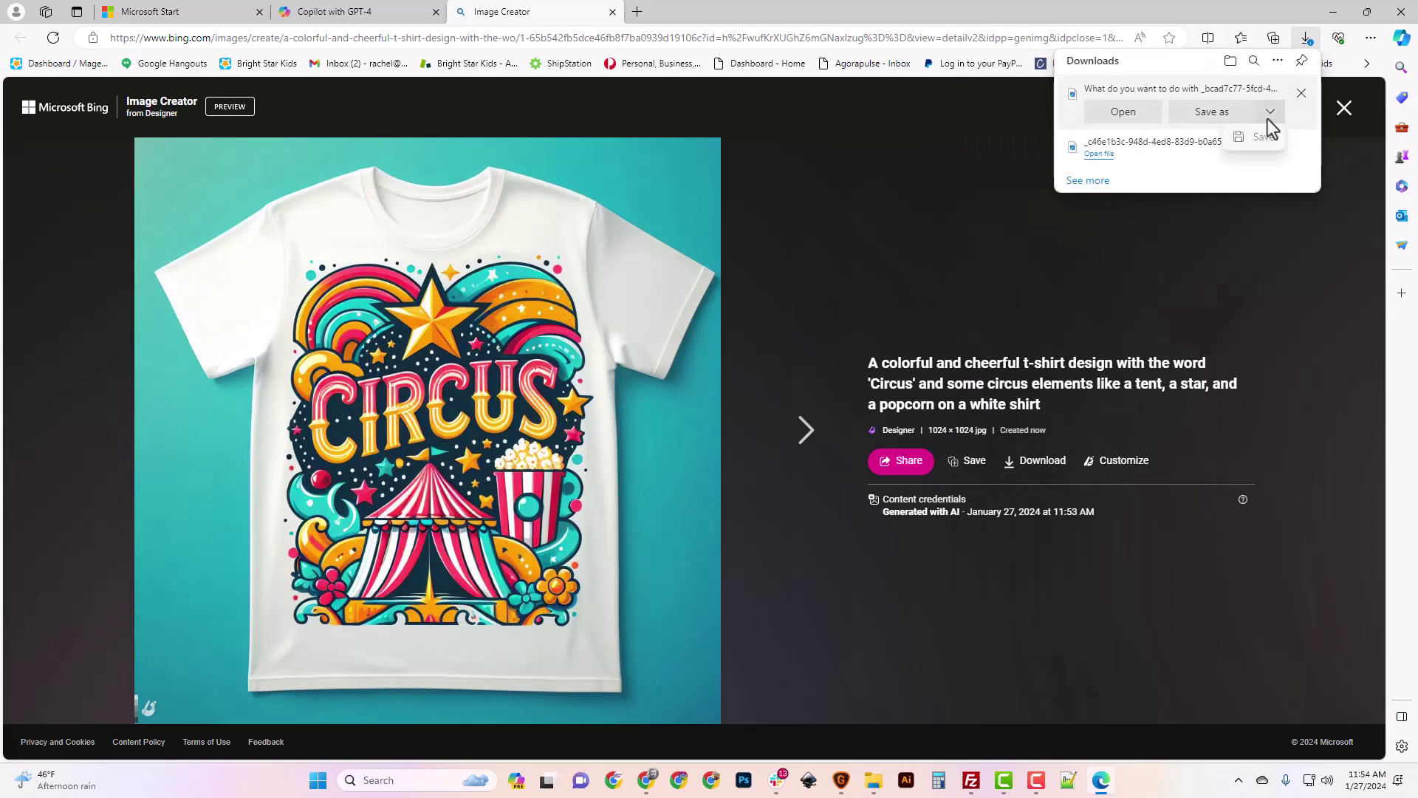
{"action": "left_click", "coordinate": [874, 780]}
{"action": "left_click", "coordinate": [795, 662]}
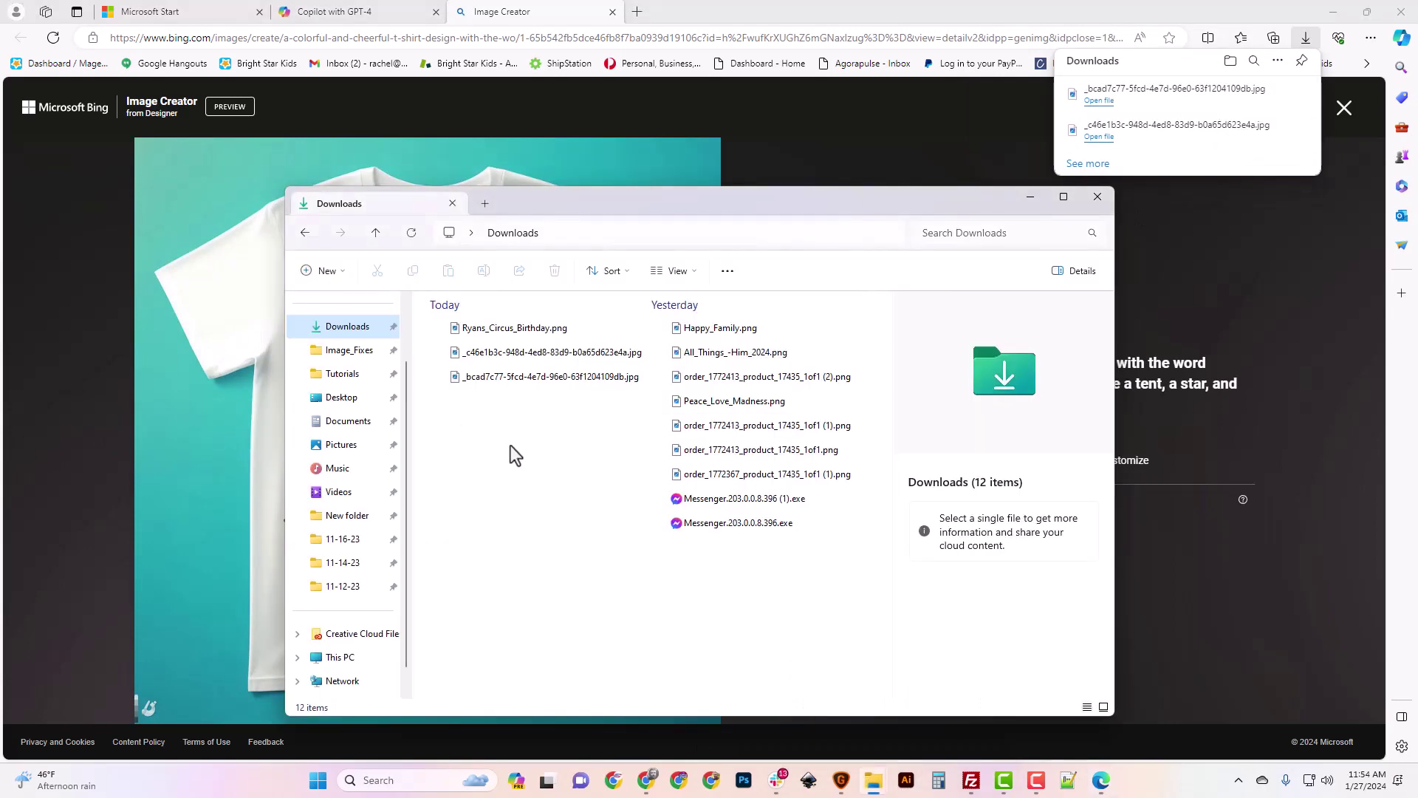
Step: Rename the newly downloaded shirt image as Circus_Shirt.jpg
{"action": "left_click", "coordinate": [519, 385]}
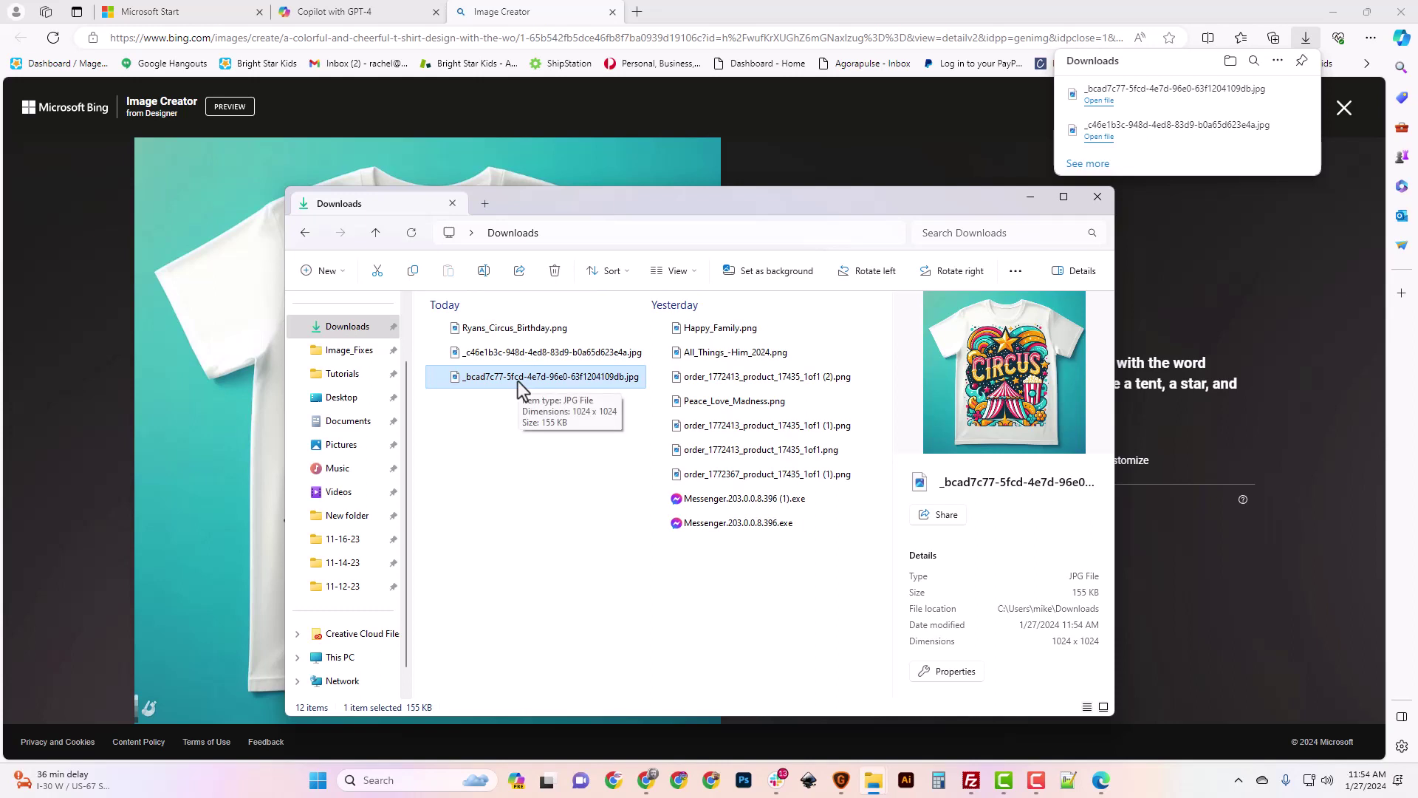
{"action": "right_click", "coordinate": [517, 381]}
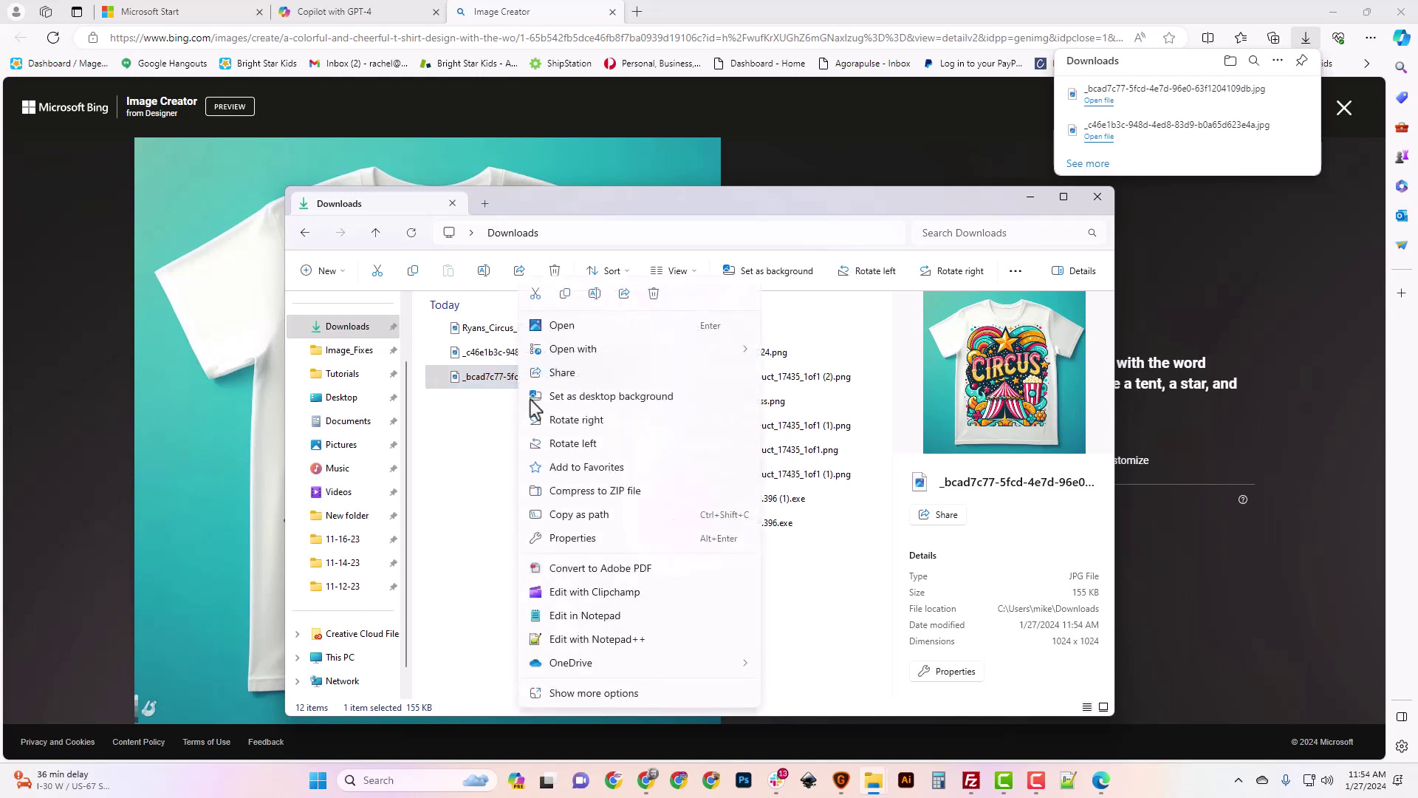
{"action": "left_click", "coordinate": [594, 295]}
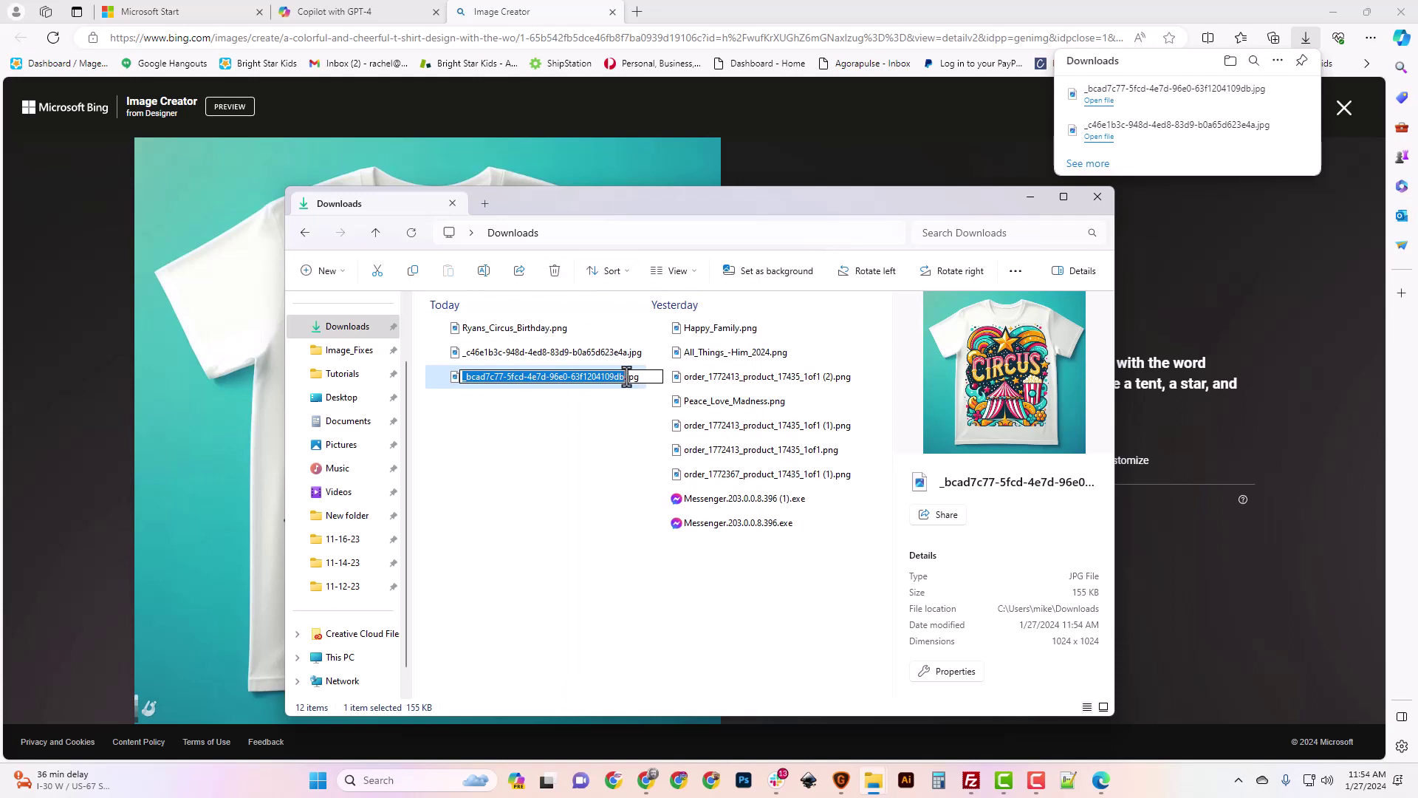
{"action": "type", "text": "Circus"}
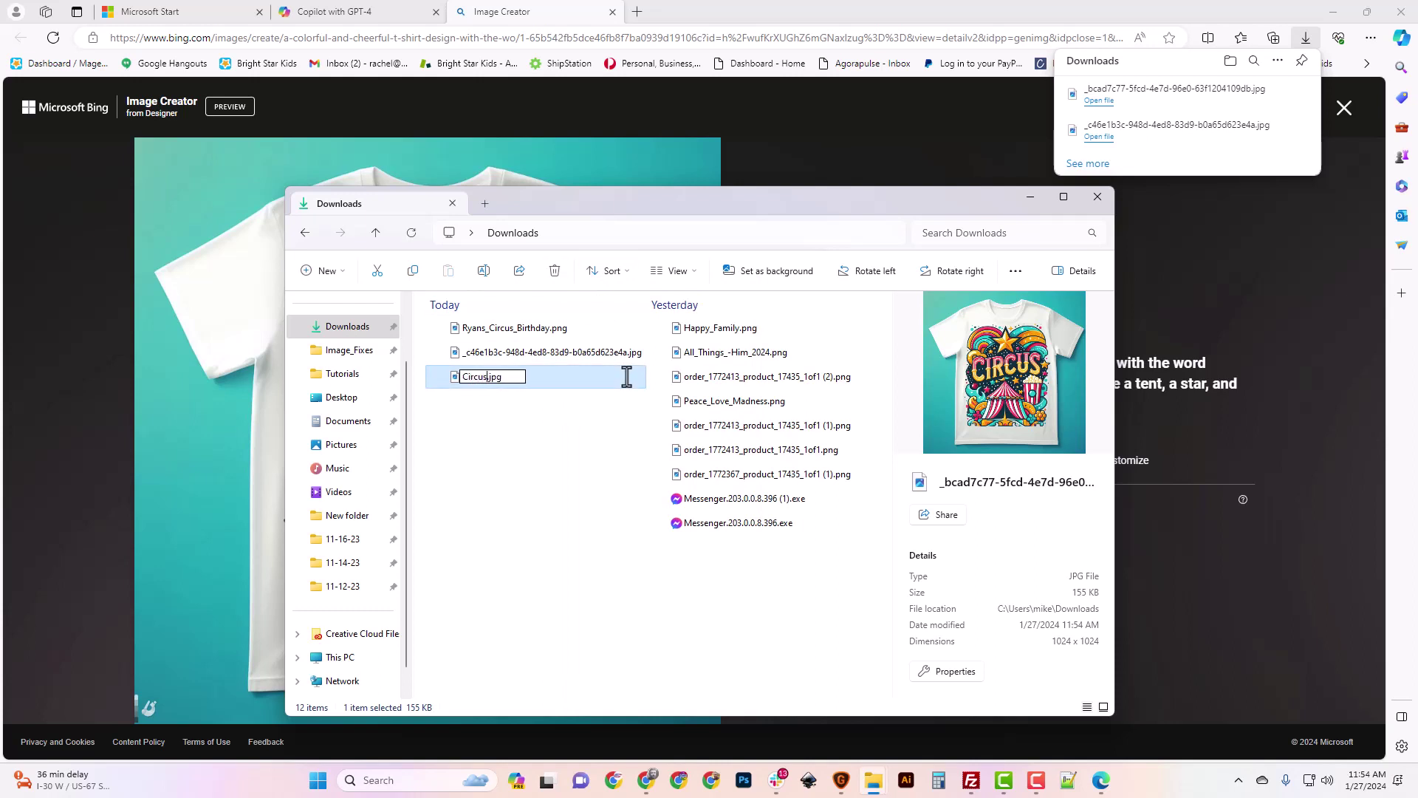
{"action": "type", "text": "_Shirt"}
{"action": "key", "text": "Return"}
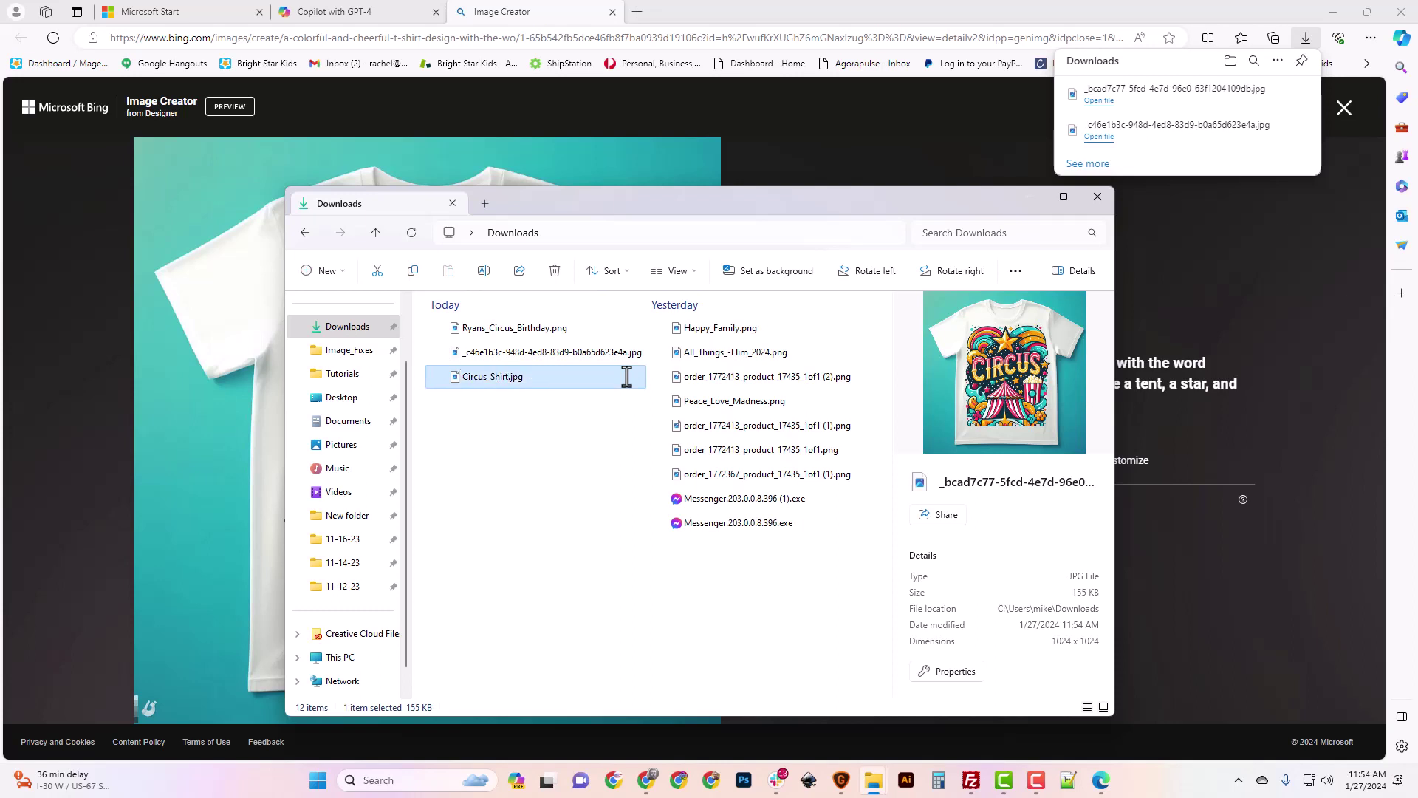
{"action": "left_click", "coordinate": [424, 493]}
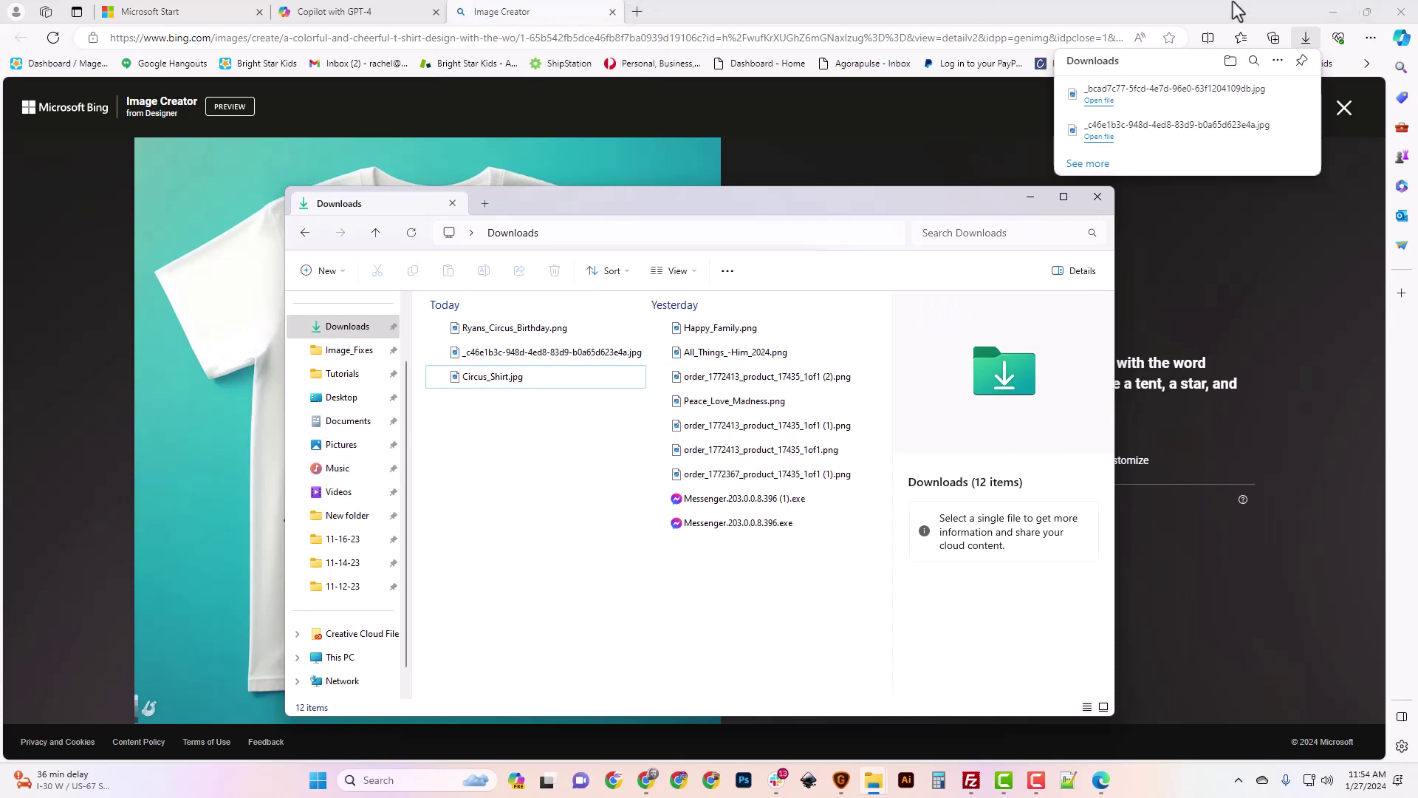
Step: Move the Edge window aside, switch to Chrome and load photopea.com in the circus-tent.jpg tab
{"action": "left_click_drag", "start_coordinate": [1163, 14], "coordinate": [44, 285]}
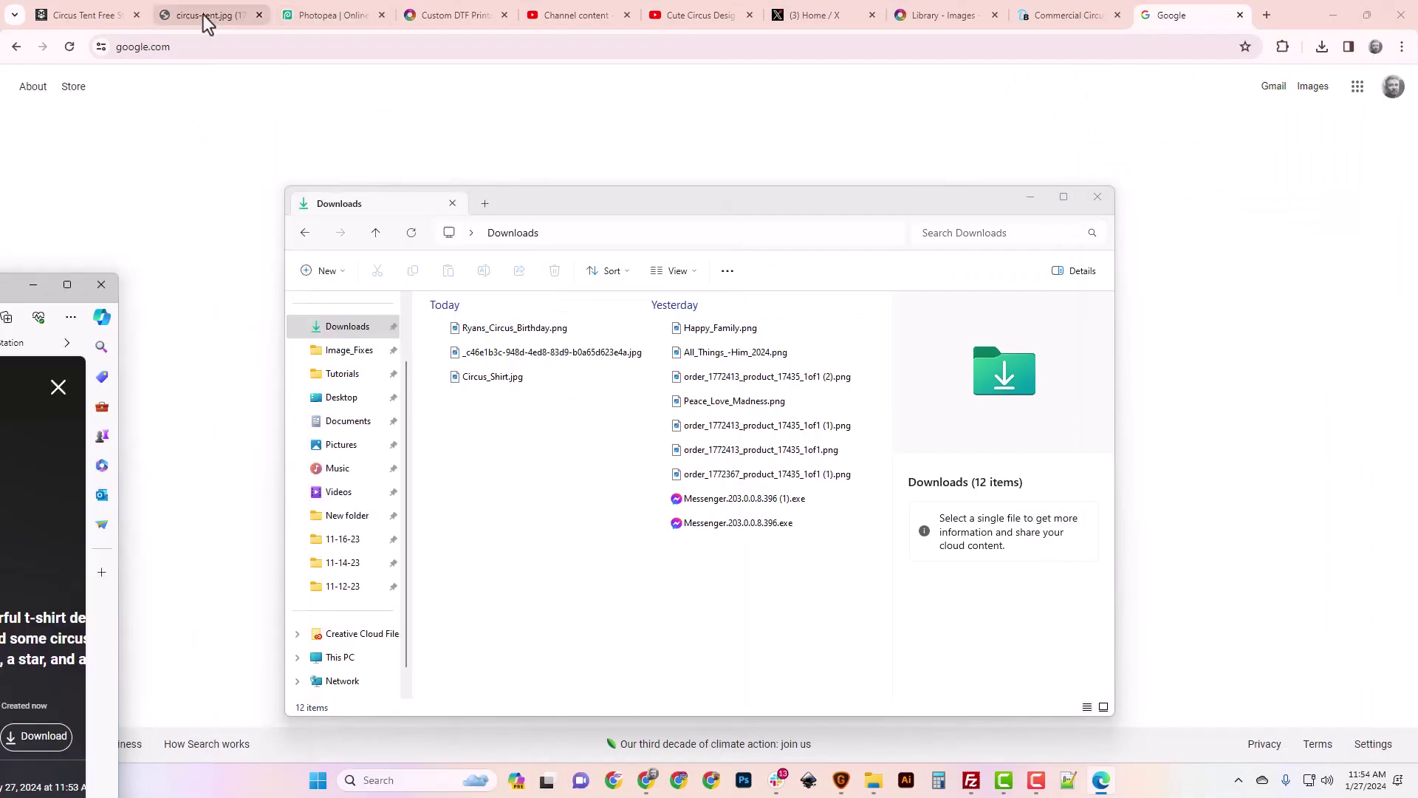
{"action": "left_click", "coordinate": [204, 15]}
{"action": "left_click", "coordinate": [176, 50]}
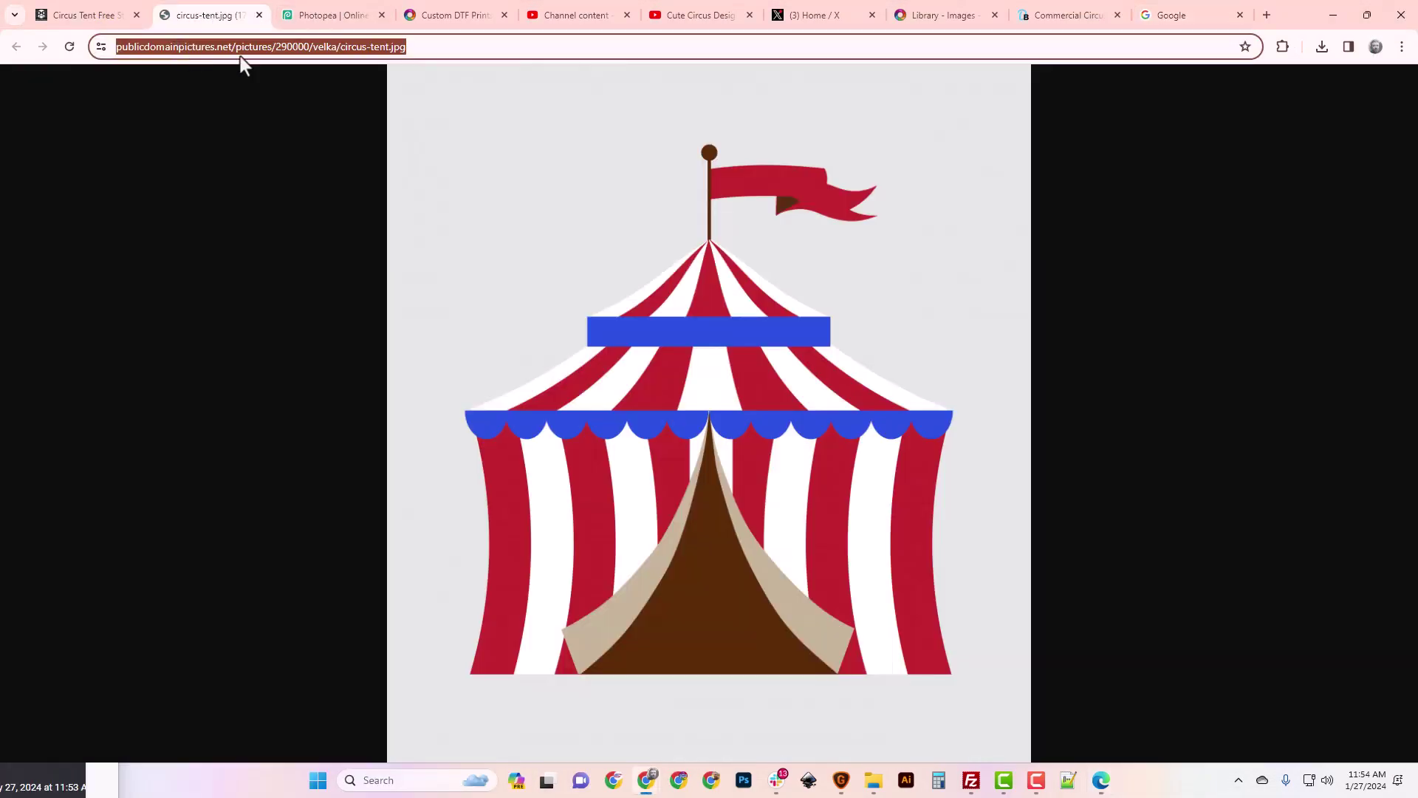
{"action": "type", "text": "photpea.com"}
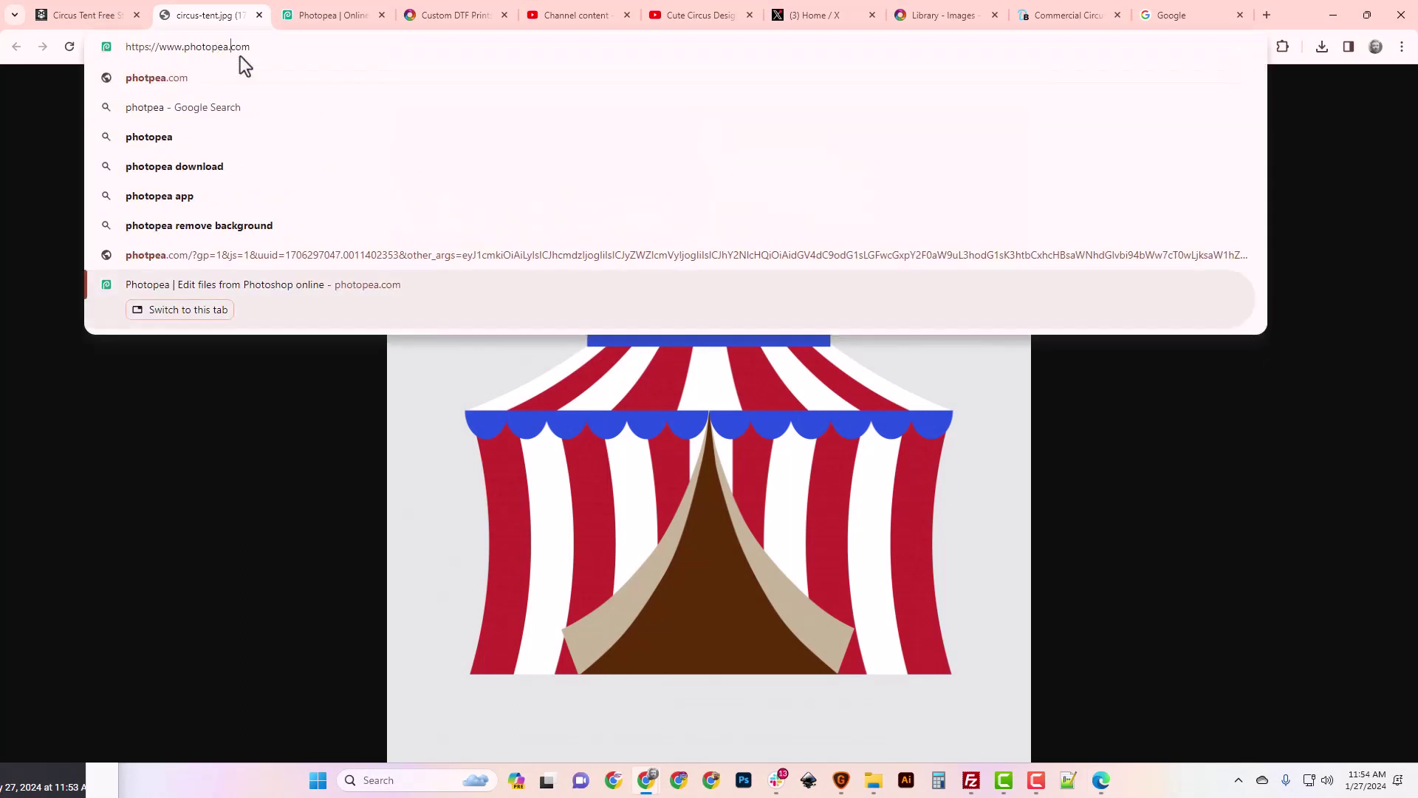
{"action": "key", "text": "Return"}
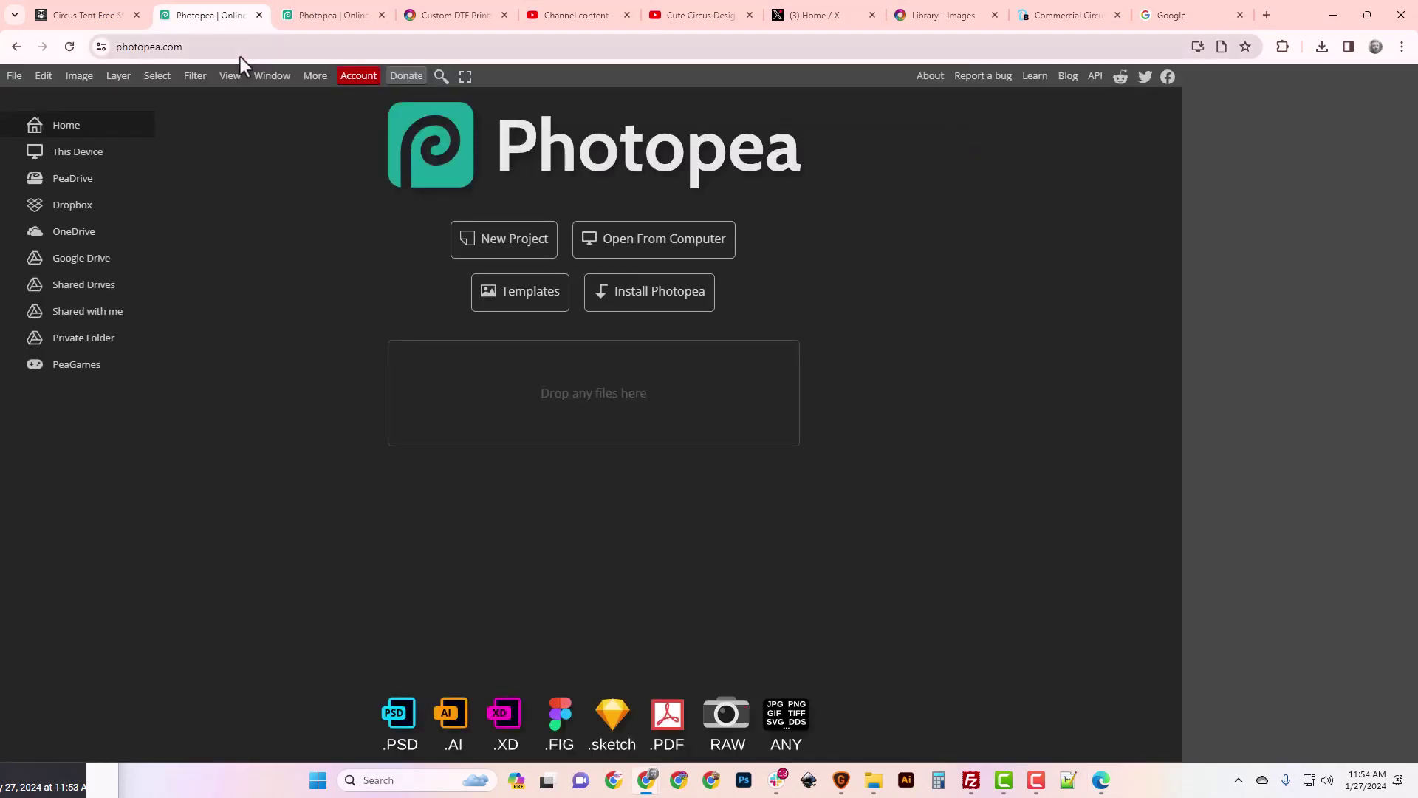
Step: Open Circus_Shirt.jpg from the computer's Downloads folder in Photopea
{"action": "left_click", "coordinate": [675, 222]}
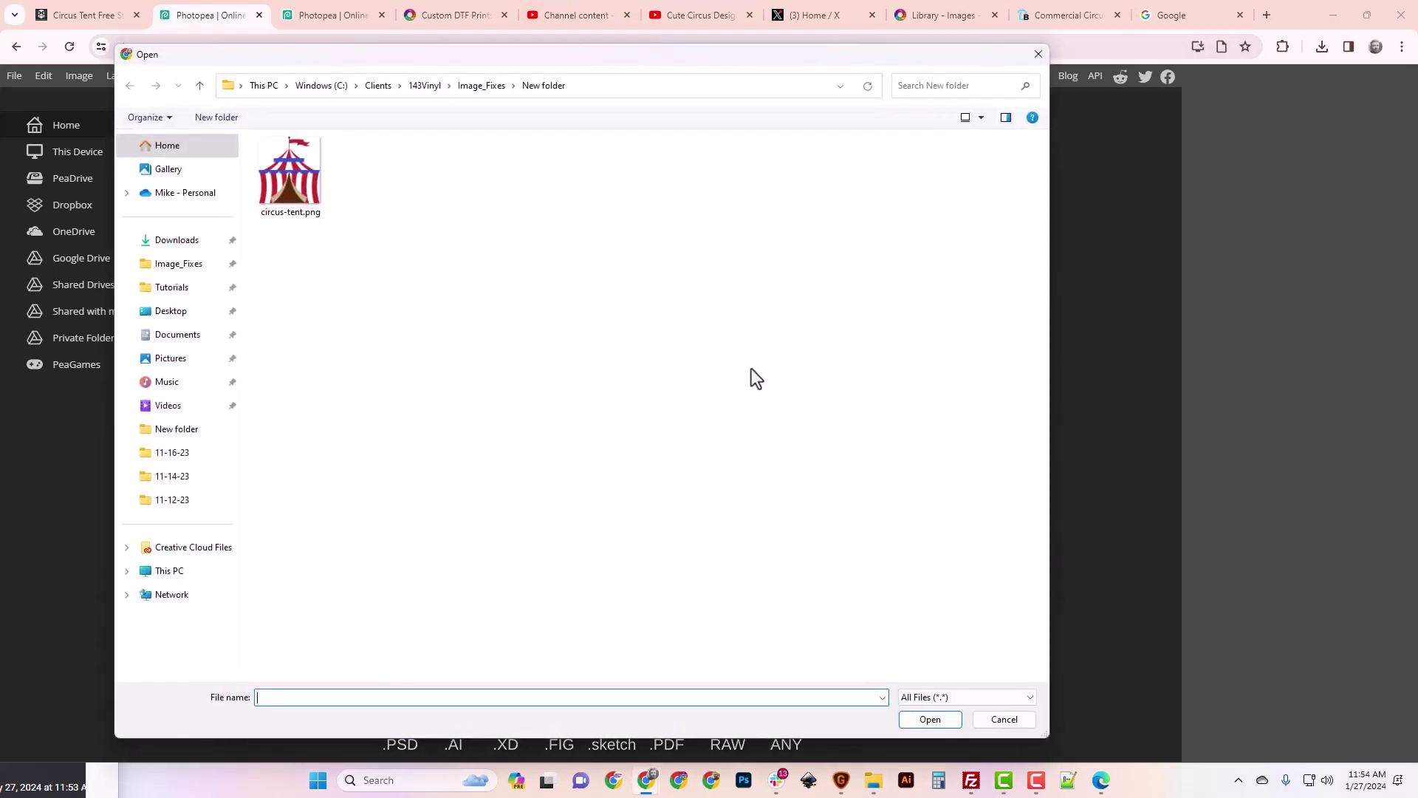
{"action": "left_click", "coordinate": [175, 266]}
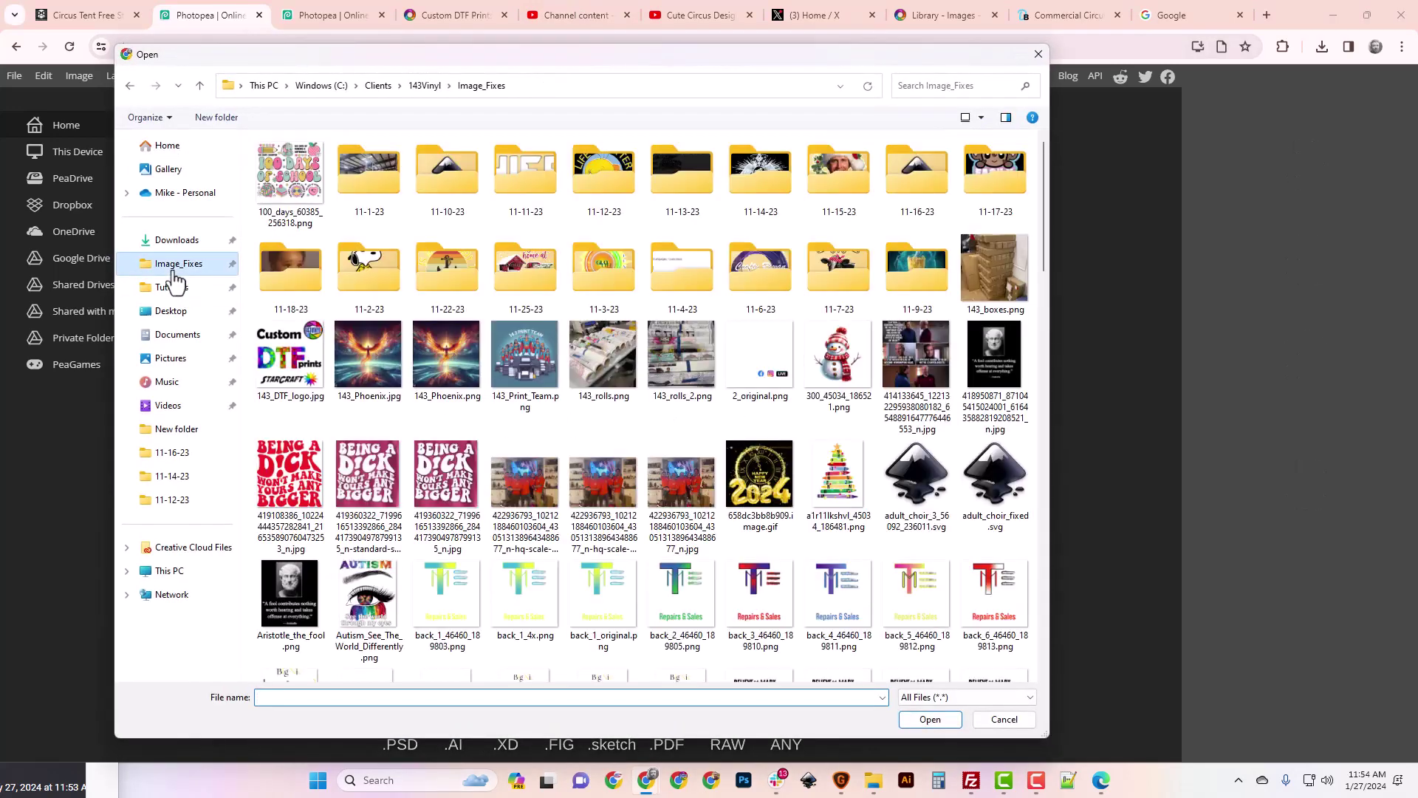
{"action": "left_click", "coordinate": [195, 244]}
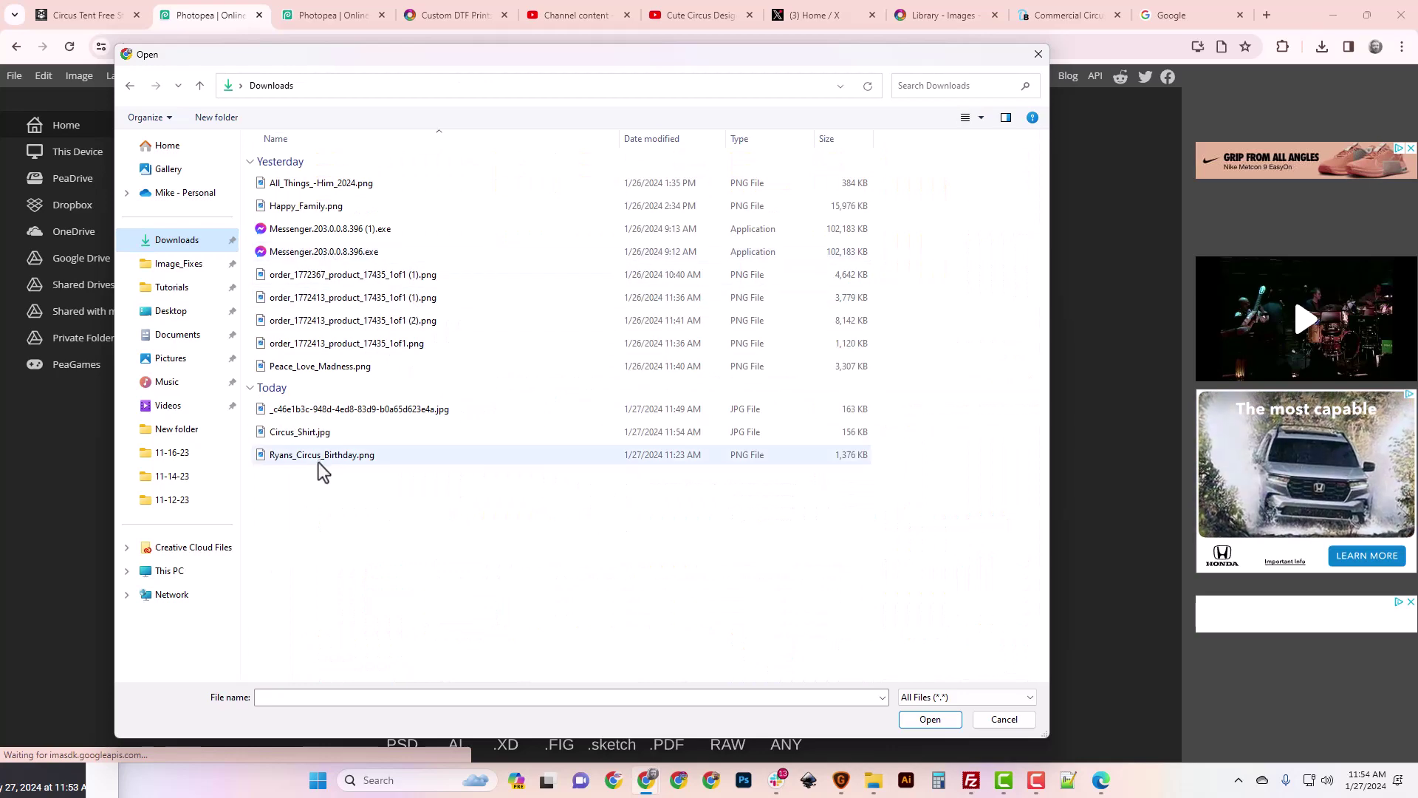
{"action": "left_click", "coordinate": [310, 433]}
{"action": "left_click", "coordinate": [933, 720]}
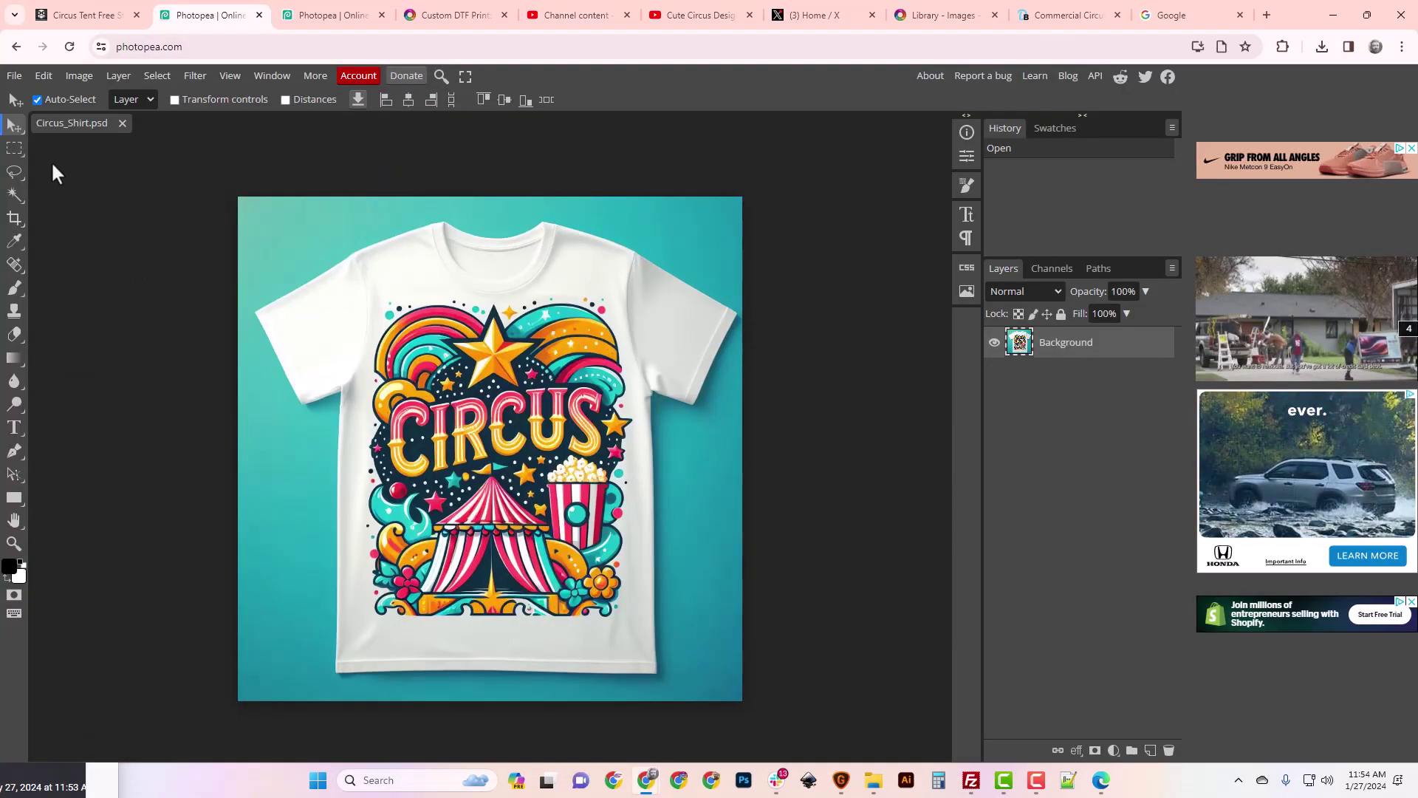
Step: Draw a closed freehand Lasso selection around the whole circus design on the white shirt, leaving a small margin
{"action": "left_click", "coordinate": [15, 172]}
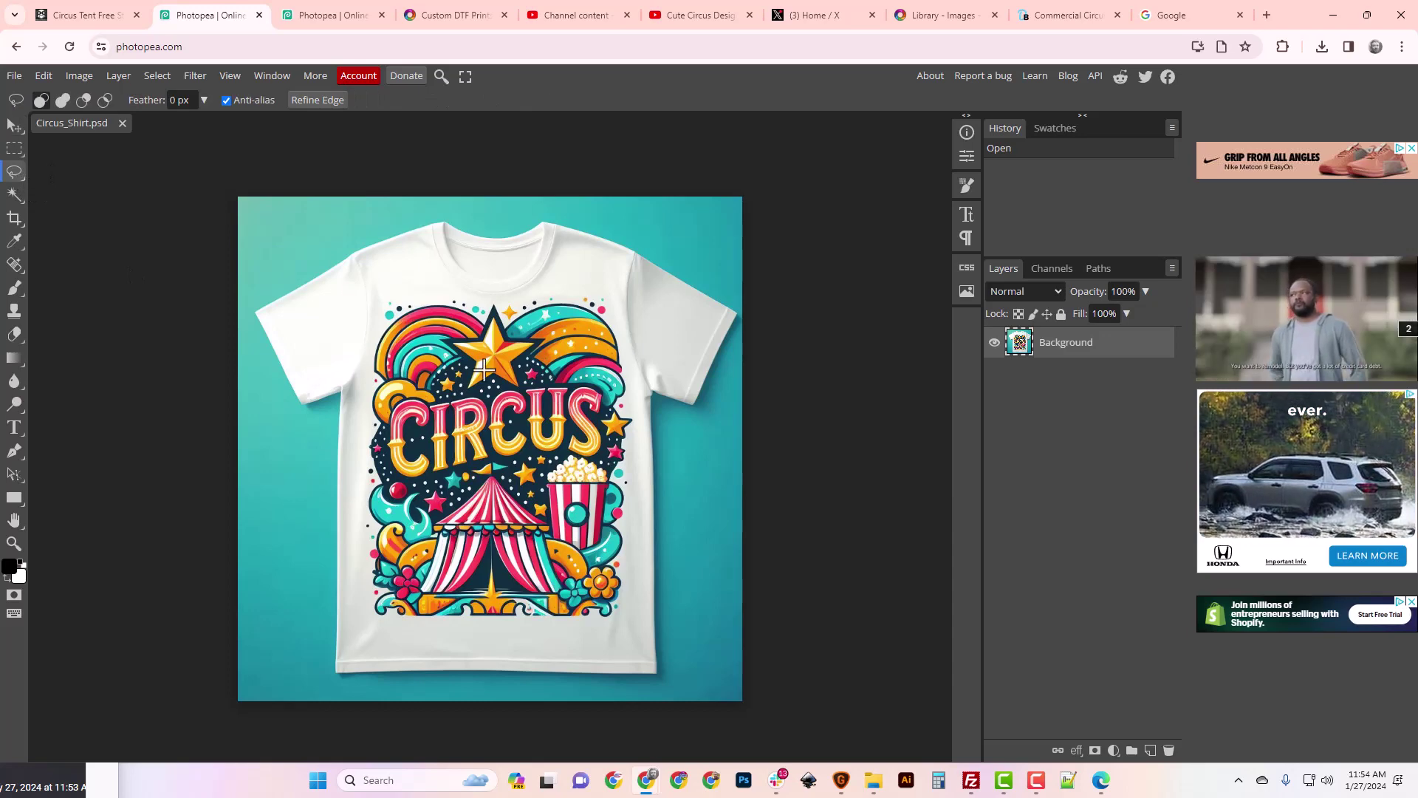
{"action": "scroll", "coordinate": [500, 380], "scroll_direction": "up", "scroll_amount": 2}
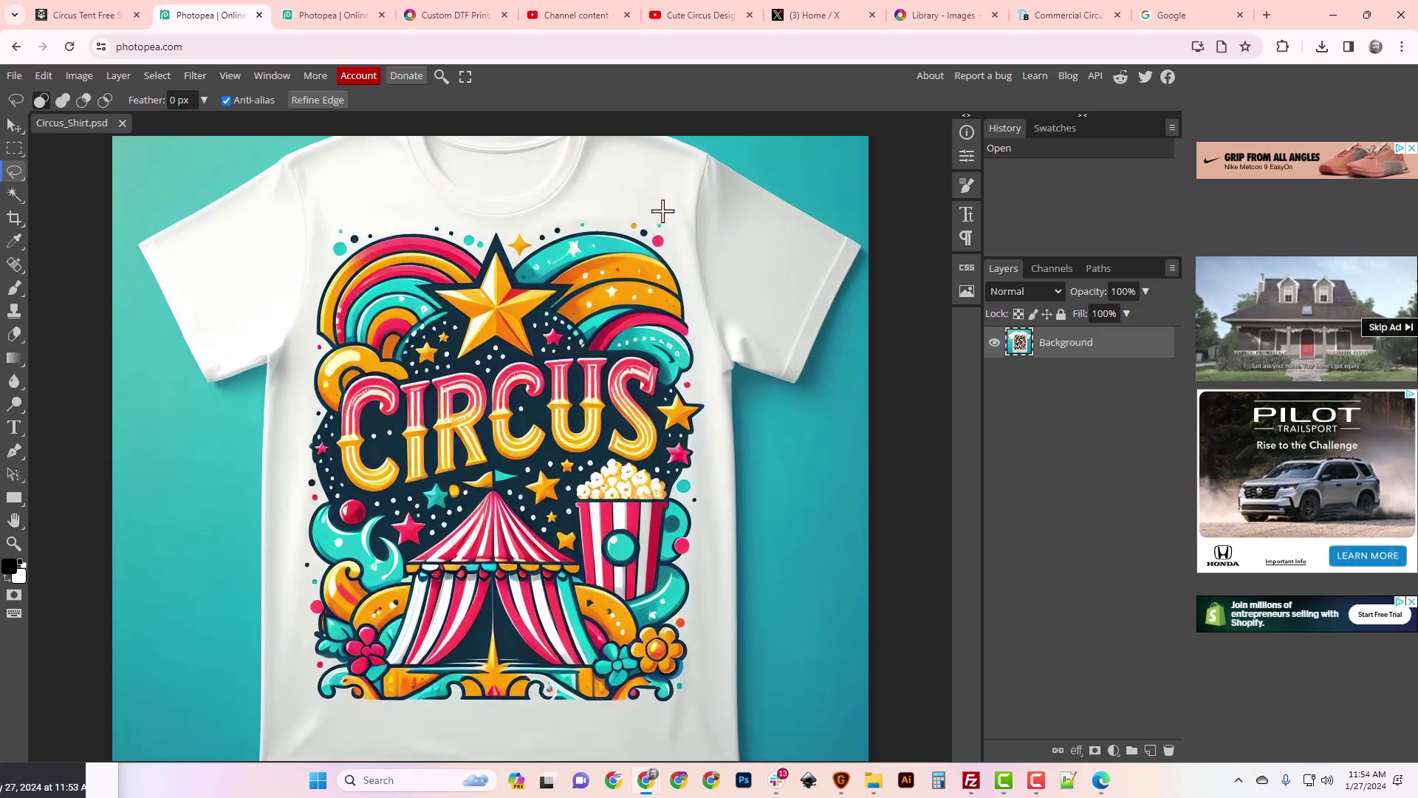
{"action": "left_click_drag", "start_coordinate": [671, 230], "coordinate": [679, 260]}
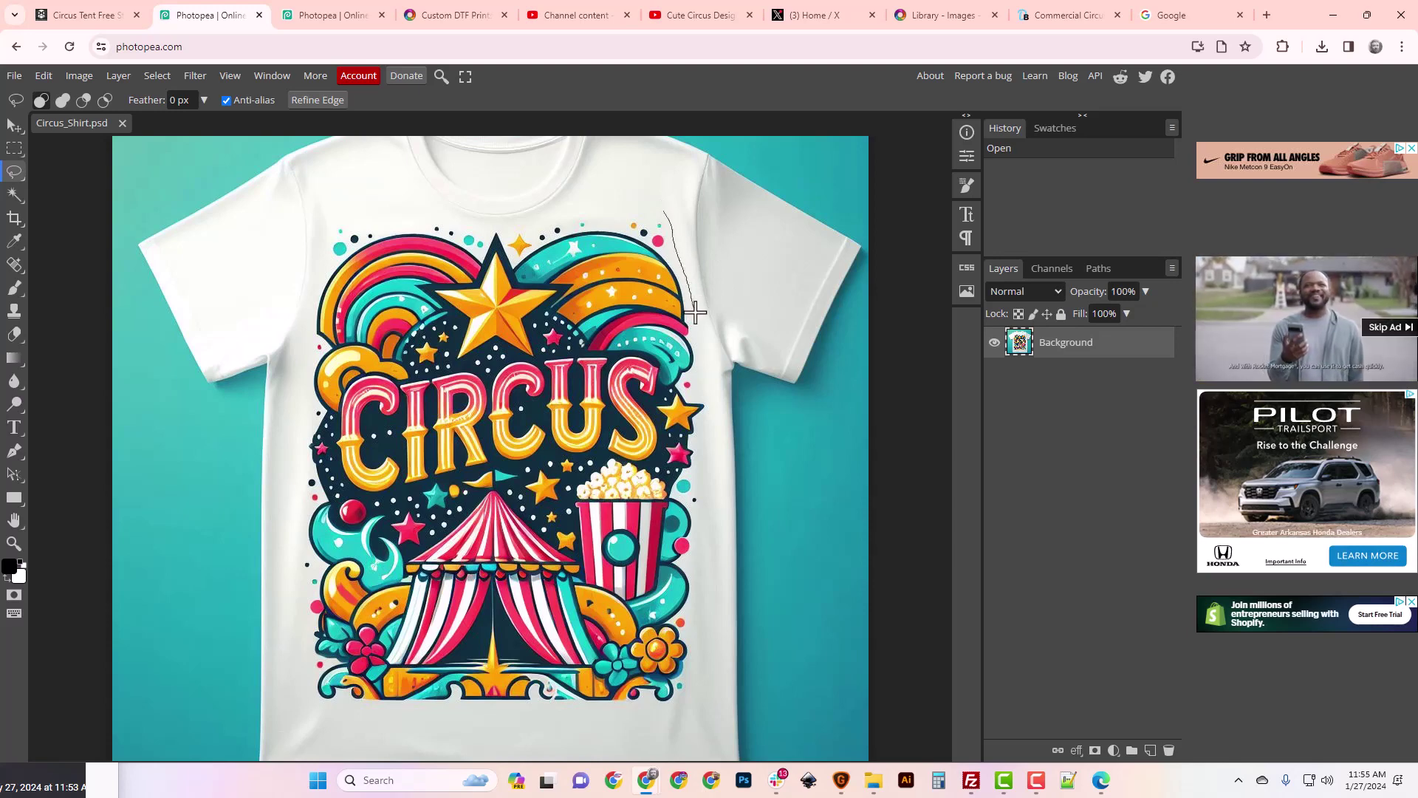
{"action": "mouse_move", "coordinate": [704, 360]}
{"action": "left_mouse_down"}
{"action": "mouse_move", "coordinate": [710, 521]}
{"action": "mouse_move", "coordinate": [690, 707]}
{"action": "mouse_move", "coordinate": [316, 711]}
{"action": "mouse_move", "coordinate": [292, 657]}
{"action": "mouse_move", "coordinate": [294, 512]}
{"action": "left_mouse_up"}
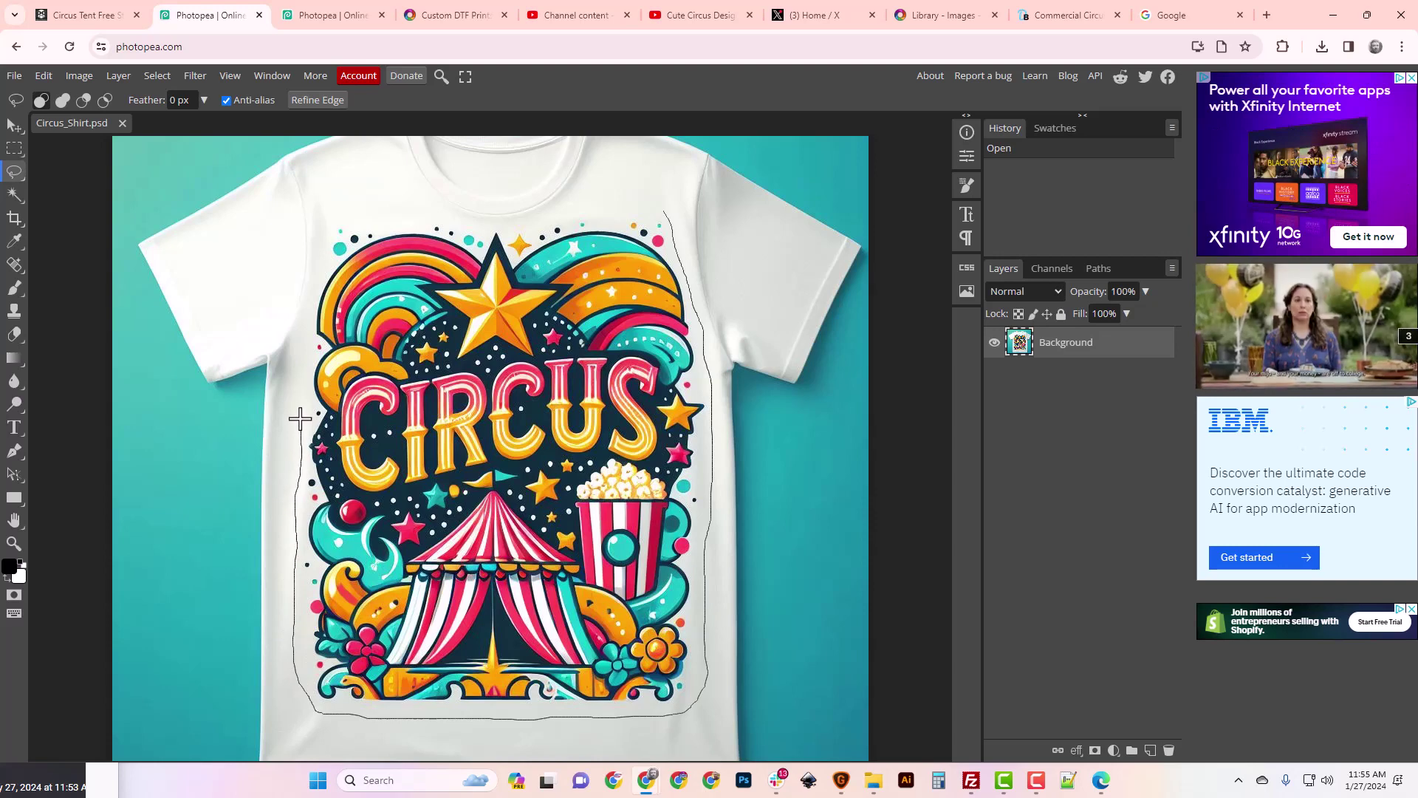
{"action": "left_click_drag", "start_coordinate": [308, 356], "coordinate": [311, 317]}
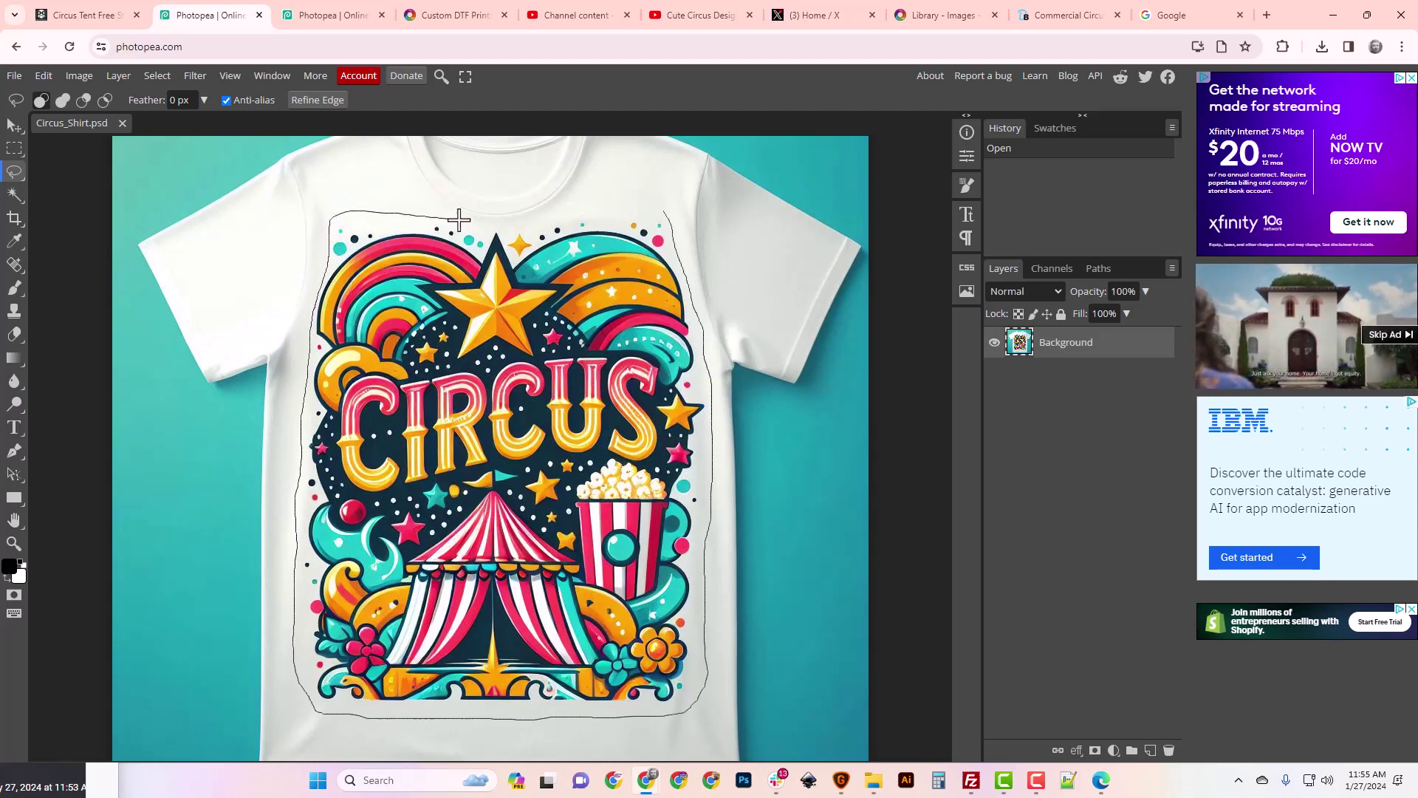
{"action": "mouse_move", "coordinate": [483, 224]}
{"action": "left_mouse_down"}
{"action": "mouse_move", "coordinate": [623, 203]}
{"action": "mouse_move", "coordinate": [662, 212]}
{"action": "left_mouse_up"}
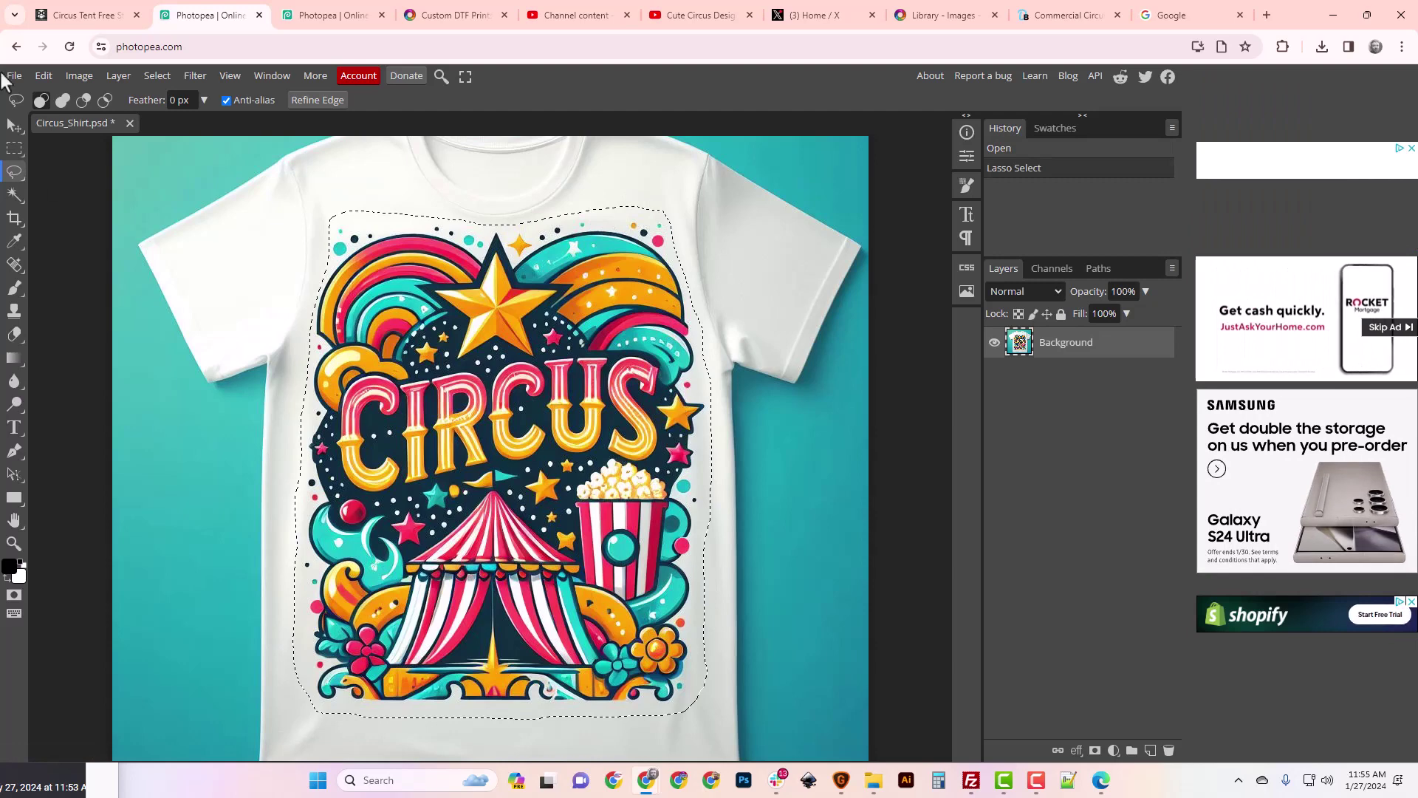
Step: Invert the selection and delete the shirt and teal background surrounding the circus design
{"action": "left_click", "coordinate": [159, 74]}
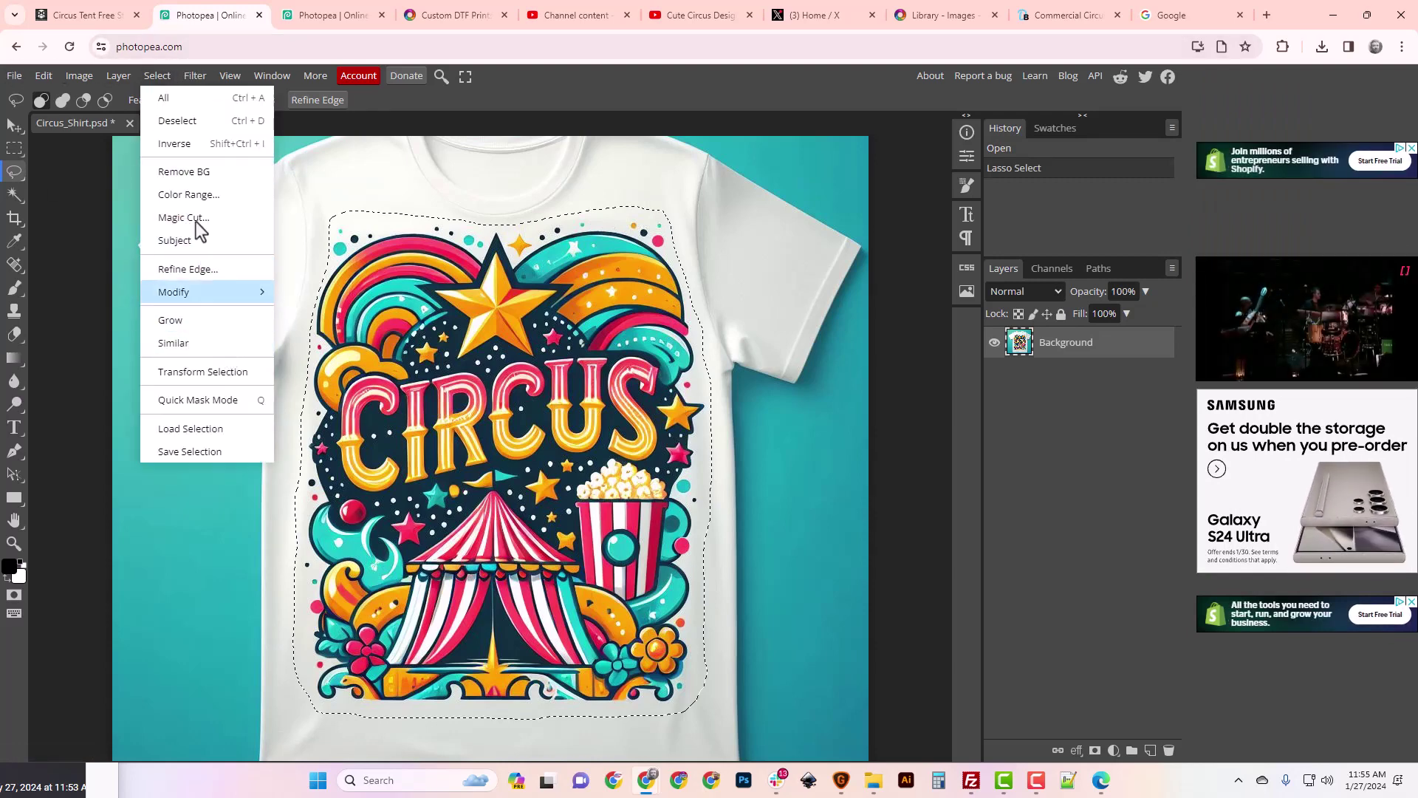
{"action": "left_click", "coordinate": [176, 144]}
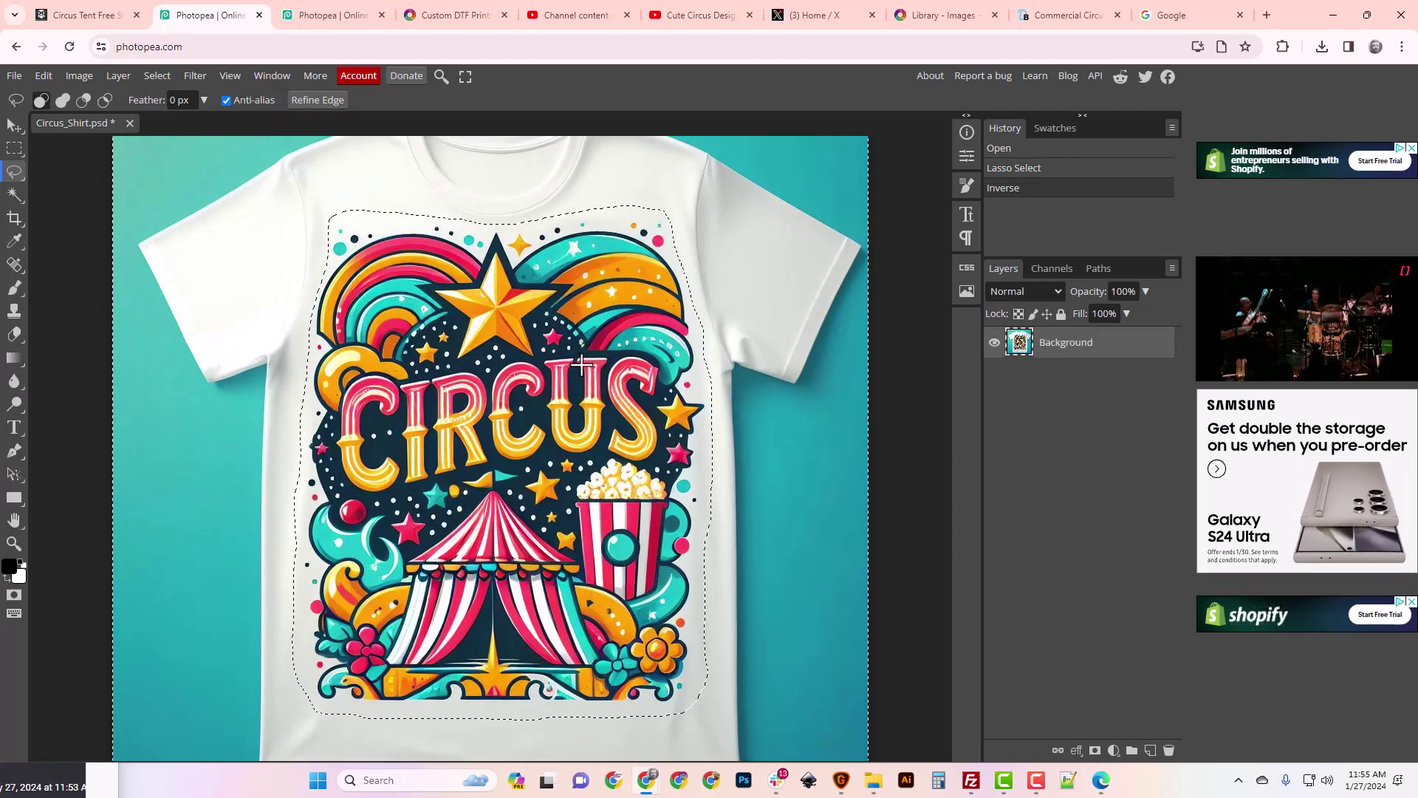
{"action": "key", "text": "Delete"}
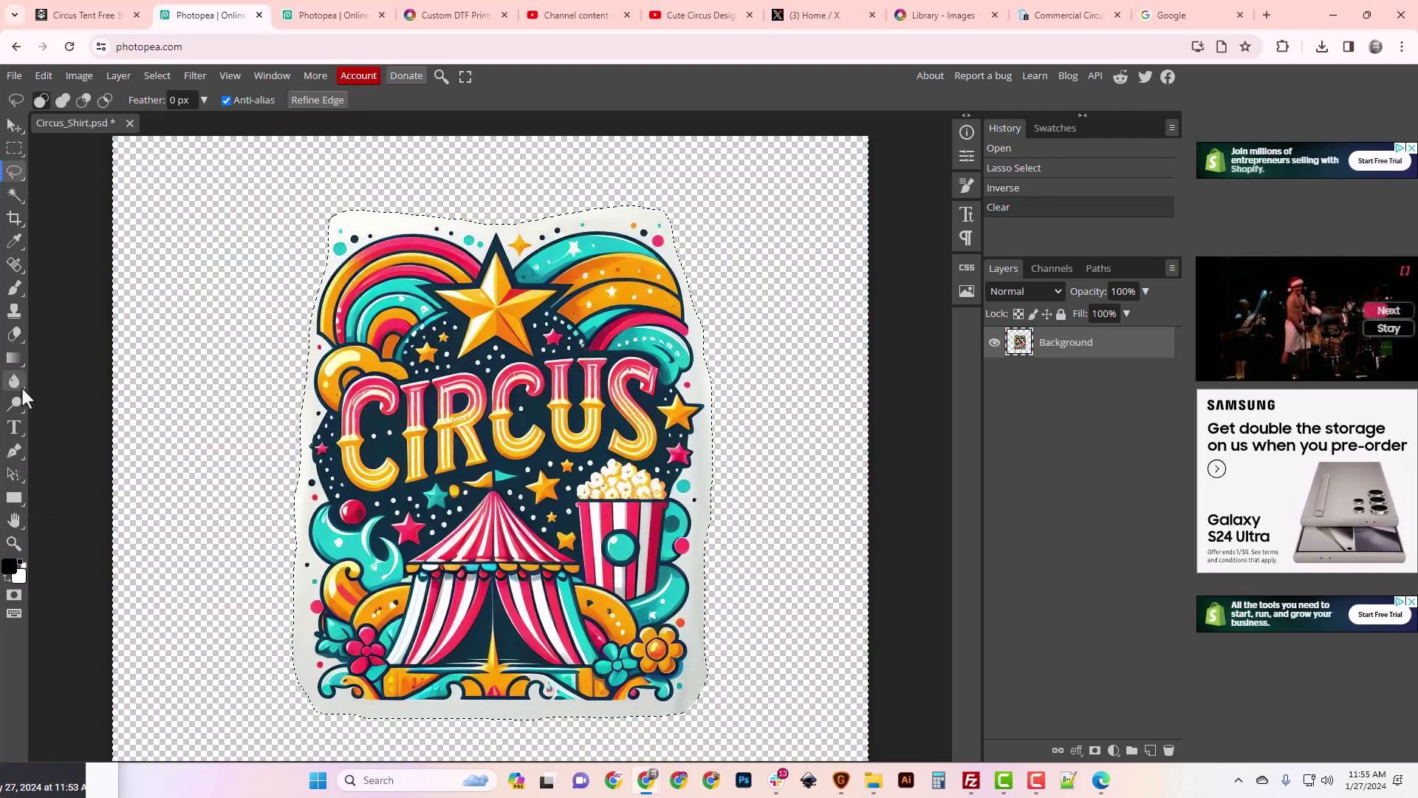
Step: Trim the canvas on all four sides based on transparent pixels only
{"action": "left_click", "coordinate": [79, 77]}
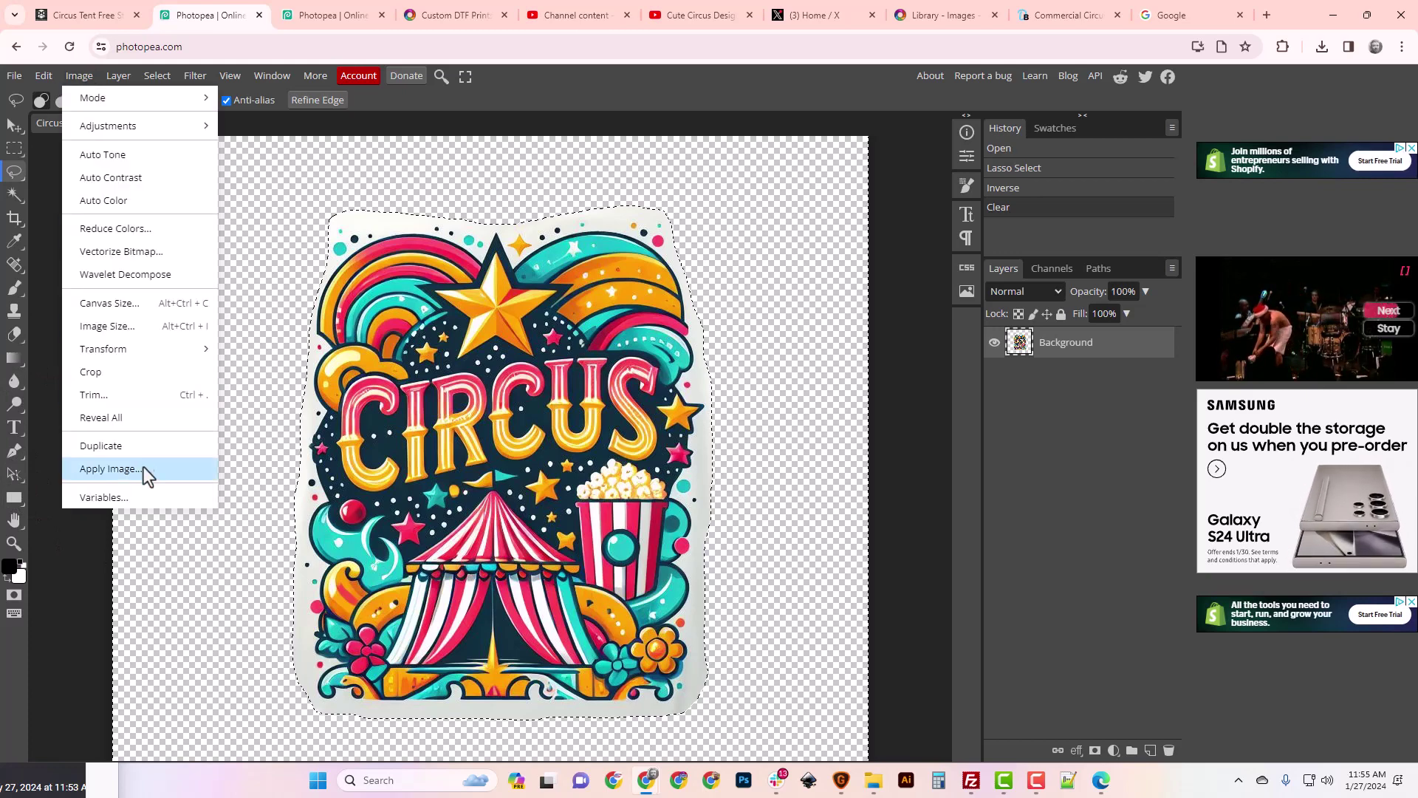
{"action": "left_click", "coordinate": [133, 396]}
{"action": "left_click", "coordinate": [135, 293]}
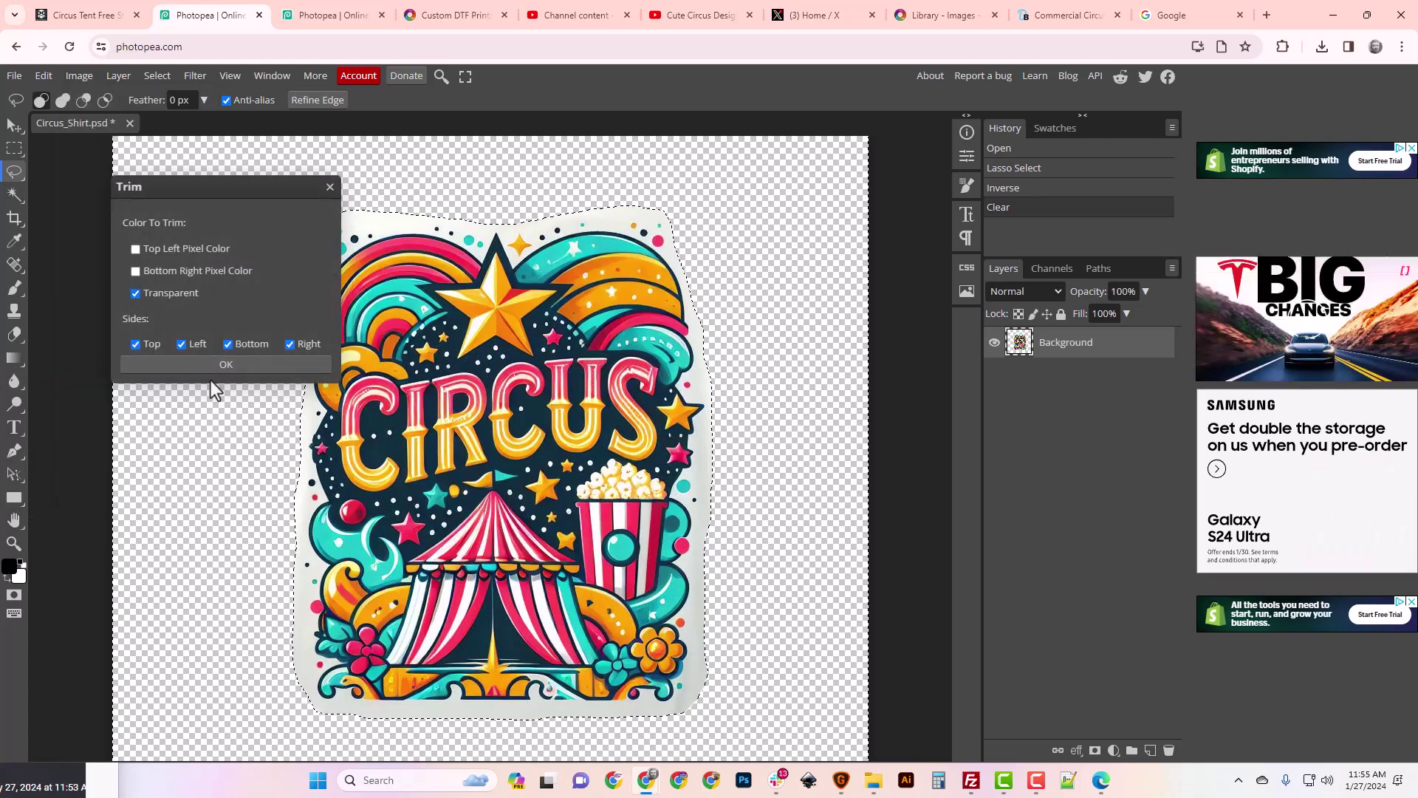
{"action": "left_click", "coordinate": [214, 365]}
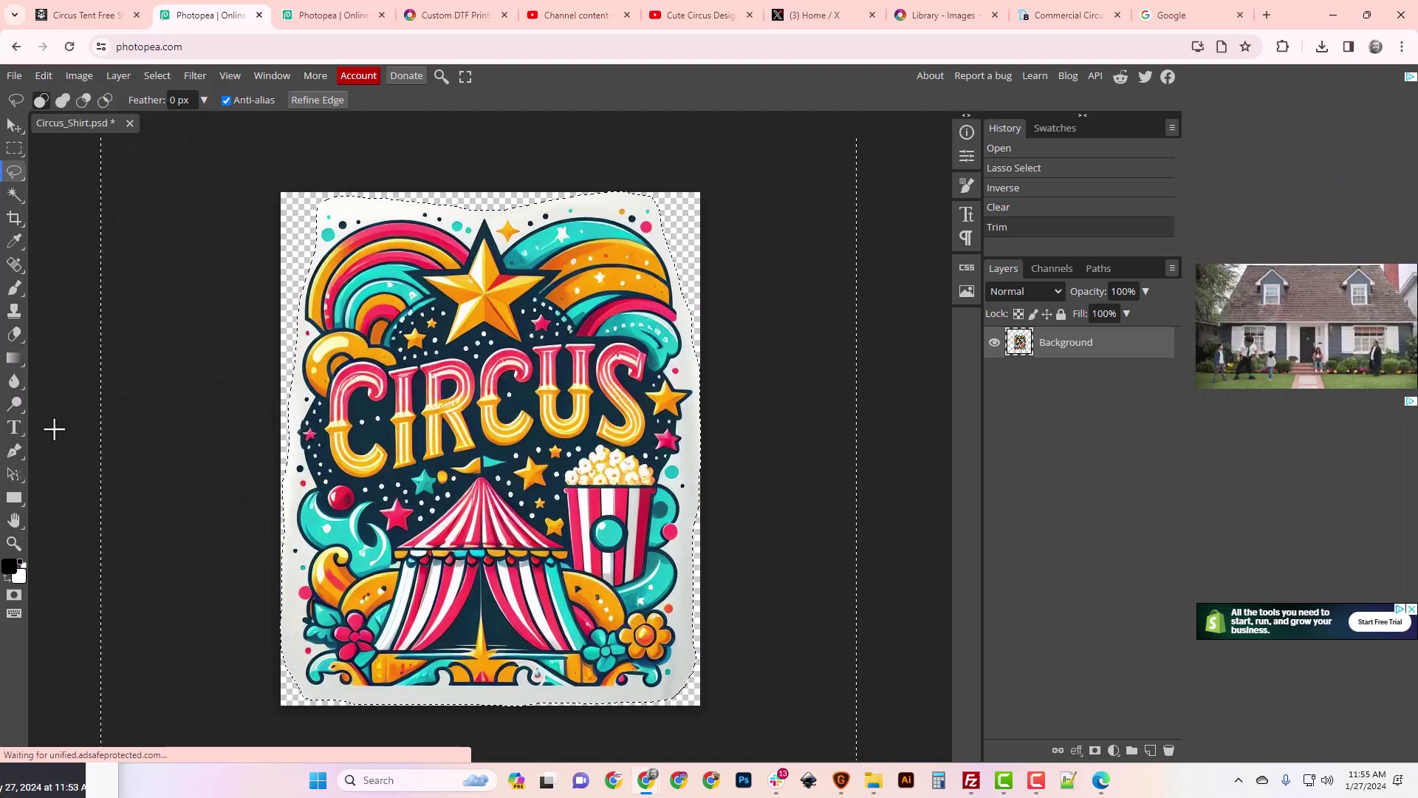
Step: Activate the Paint Bucket tool and add a new empty layer above the Background layer
{"action": "right_click", "coordinate": [14, 358]}
{"action": "left_click", "coordinate": [87, 384]}
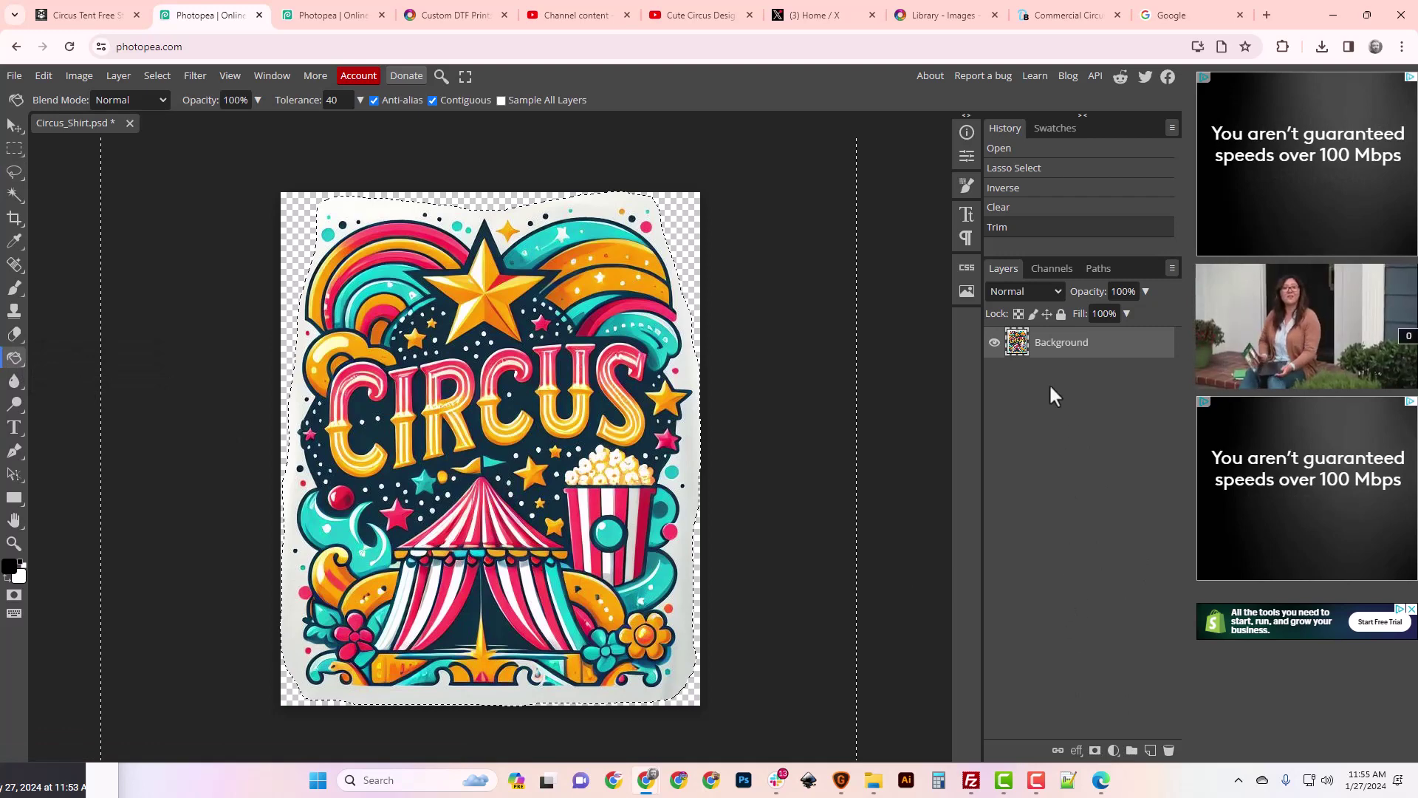
{"action": "left_click", "coordinate": [112, 77]}
{"action": "mouse_move", "coordinate": [133, 104]}
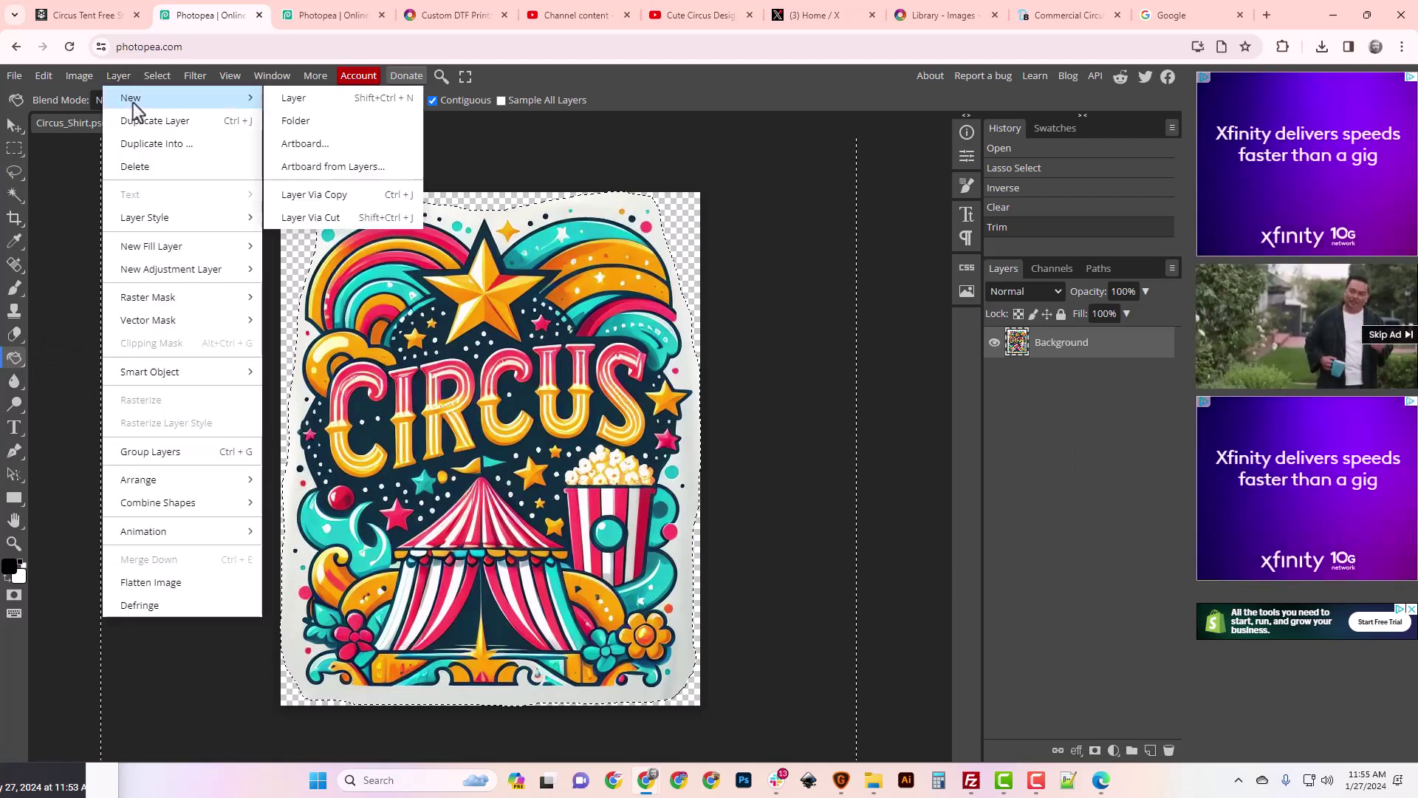
{"action": "left_click", "coordinate": [334, 97]}
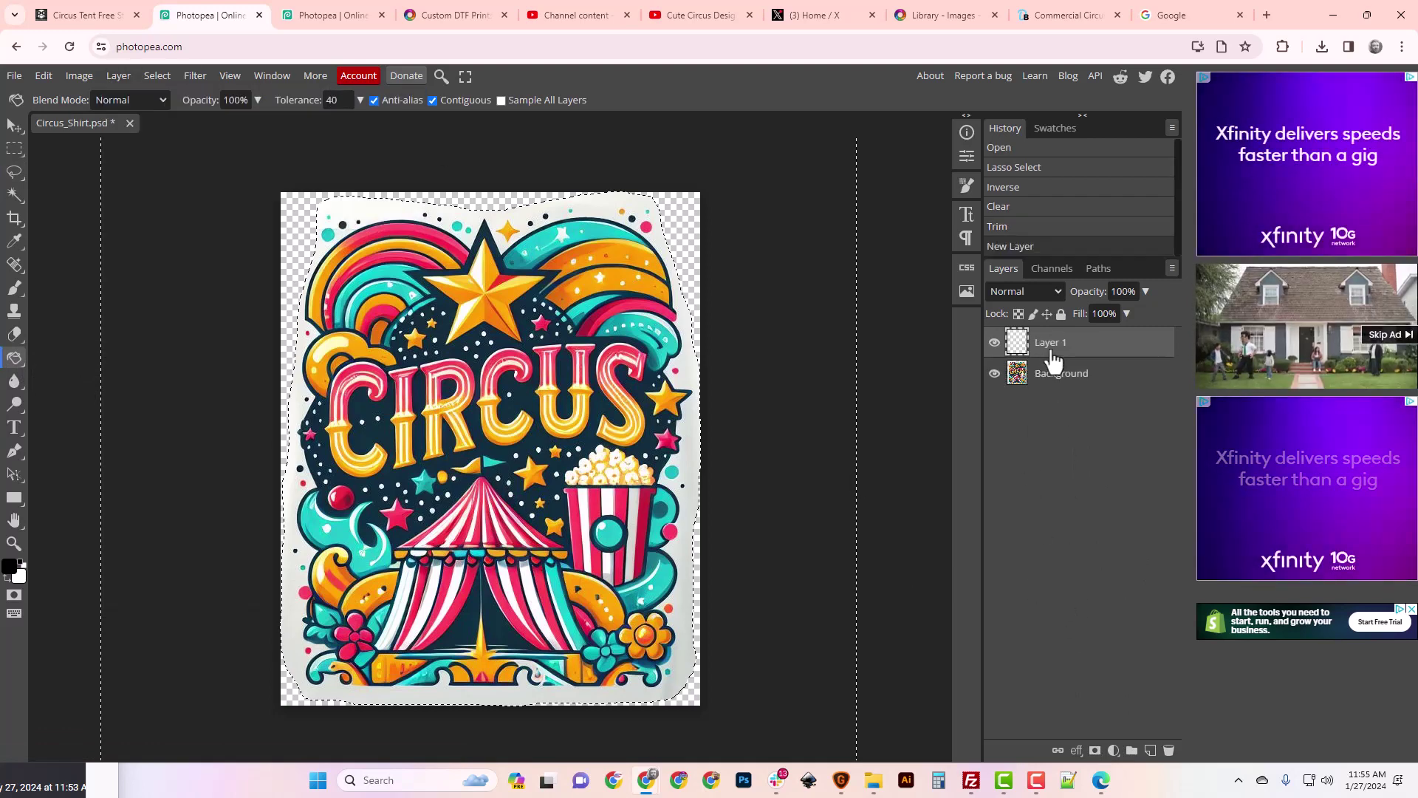
Step: Clear the selection, fill Layer 1 with white (ffffff) and place it beneath the Background layer
{"action": "left_click", "coordinate": [20, 574]}
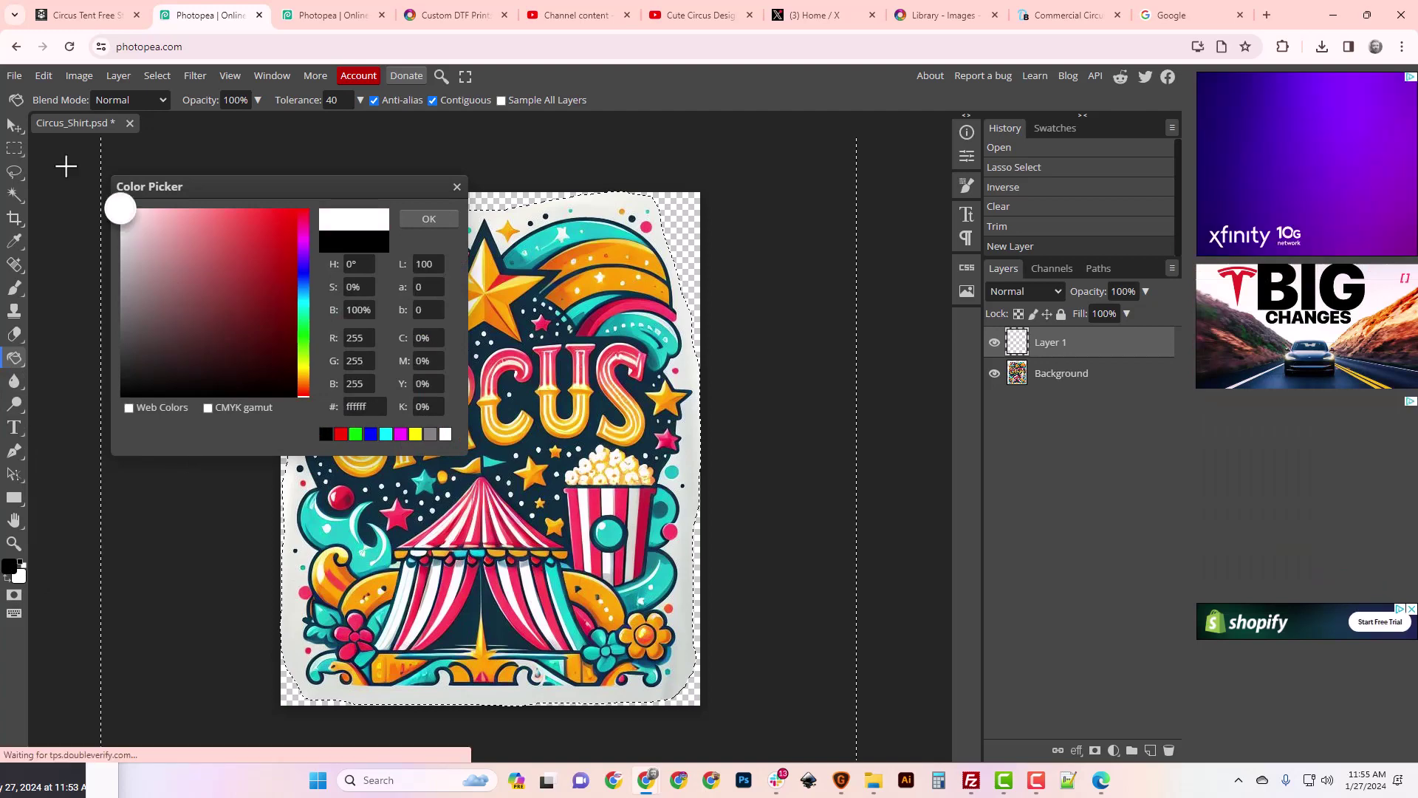
{"action": "left_click", "coordinate": [429, 219]}
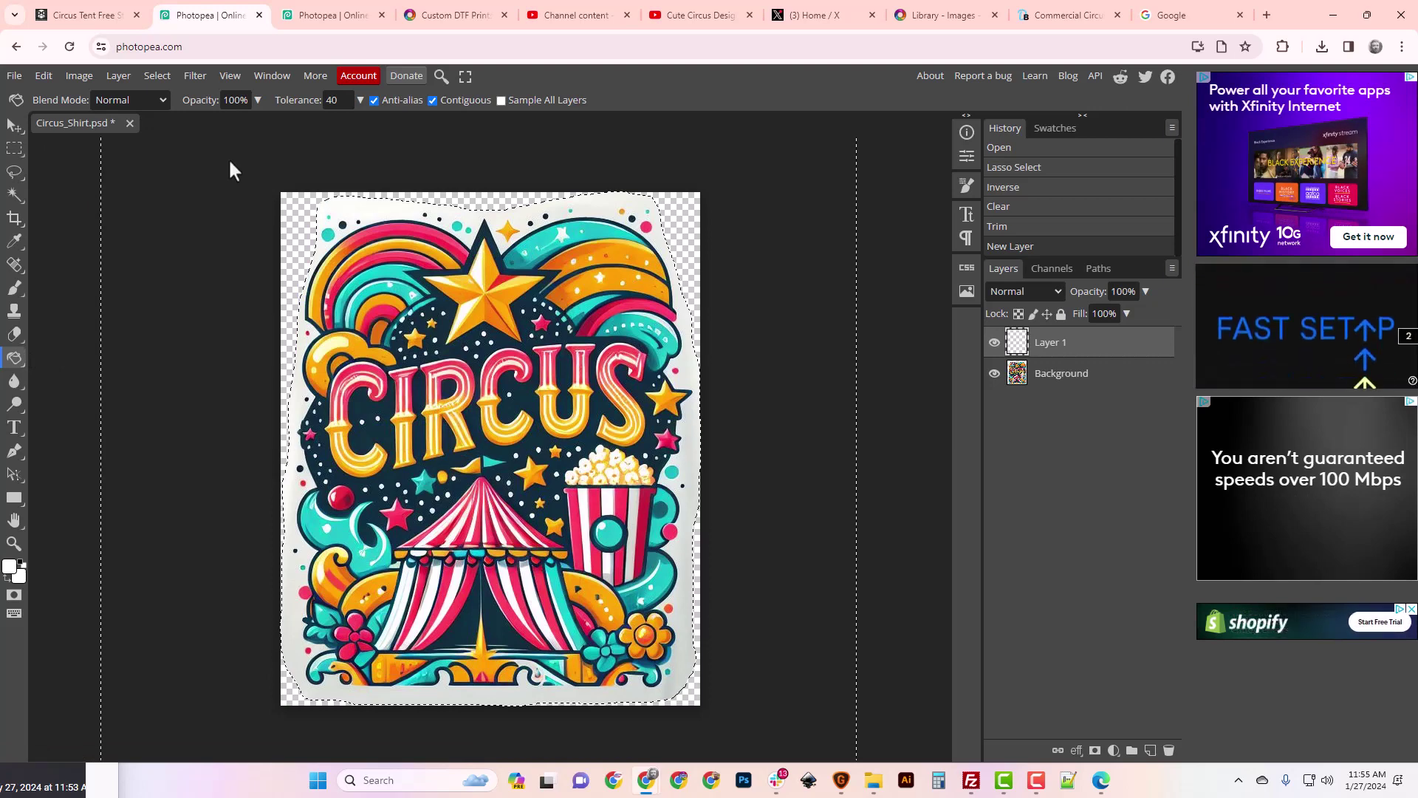
{"action": "left_click", "coordinate": [151, 77]}
{"action": "left_click", "coordinate": [180, 122]}
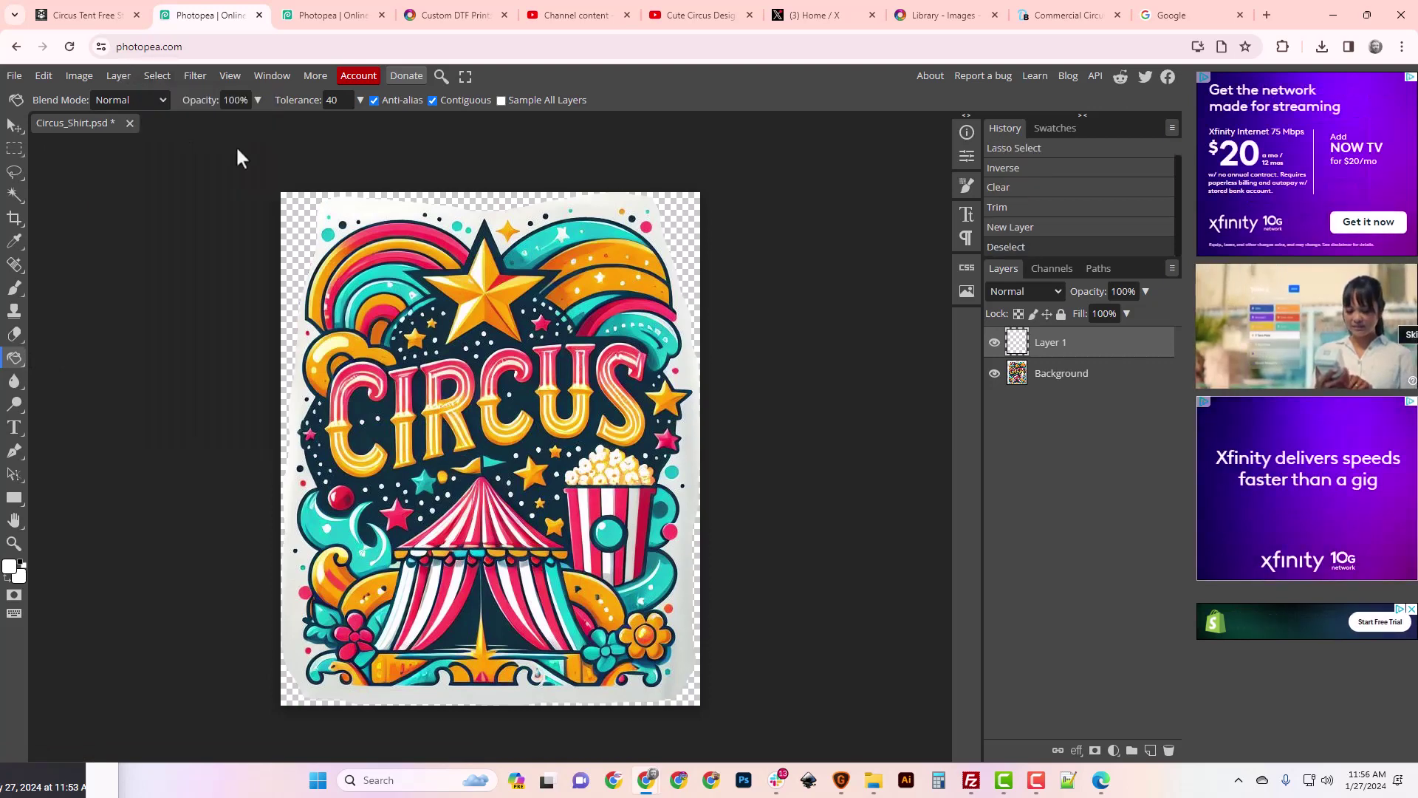
{"action": "left_click", "coordinate": [681, 242]}
{"action": "left_click_drag", "start_coordinate": [1065, 353], "coordinate": [1062, 397]}
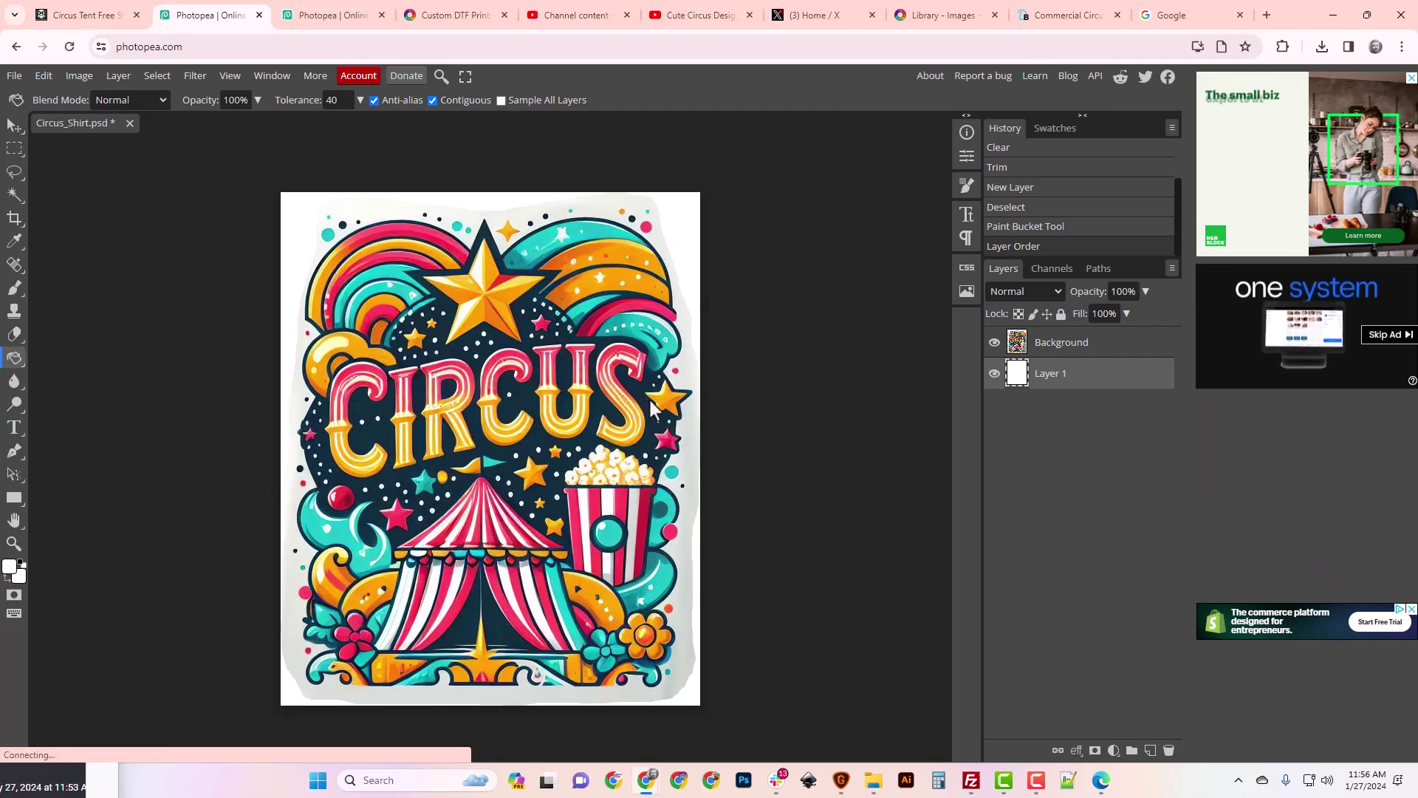
Step: Set the foreground colour to pale lavender ebe7f5 and fill Layer 1 with it
{"action": "left_click", "coordinate": [10, 567]}
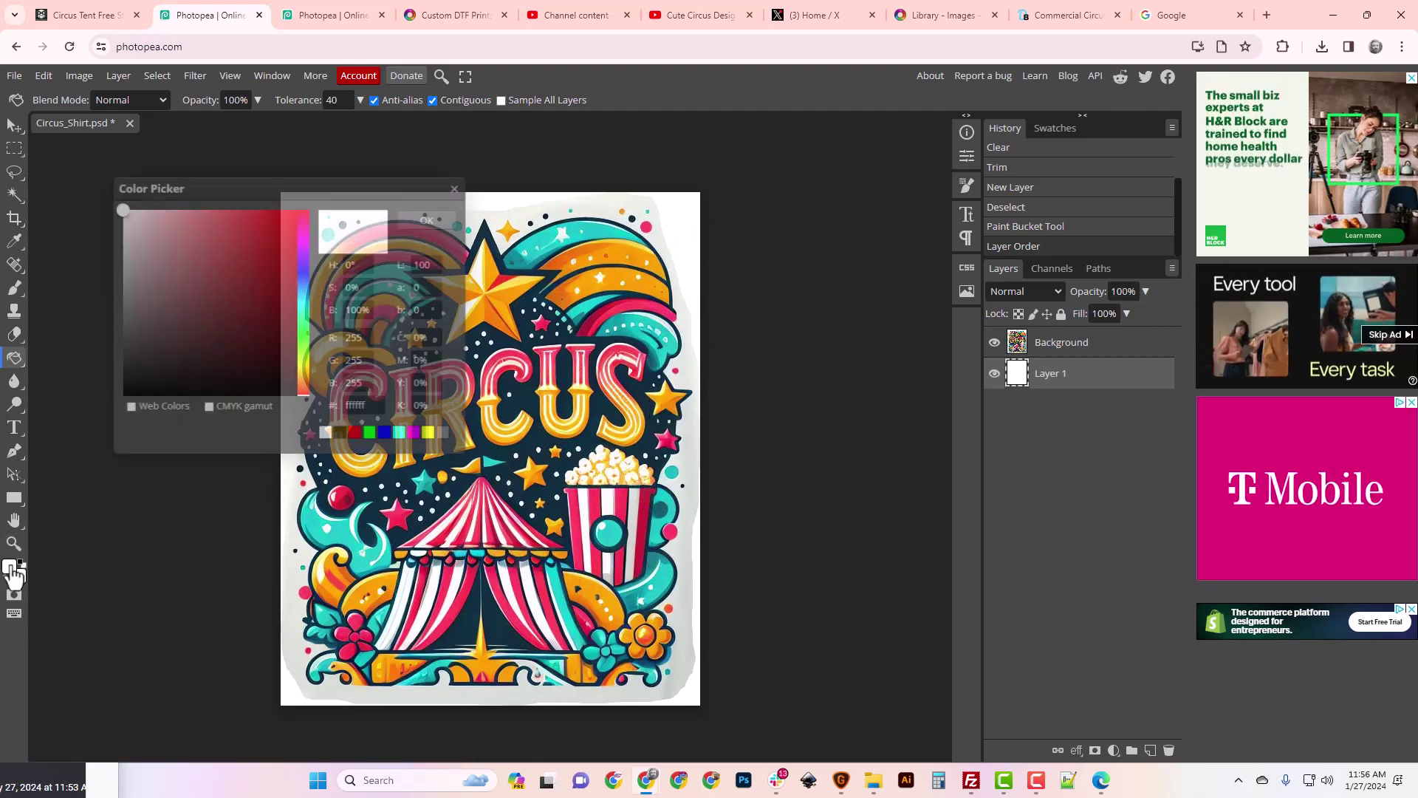
{"action": "left_click", "coordinate": [480, 221]}
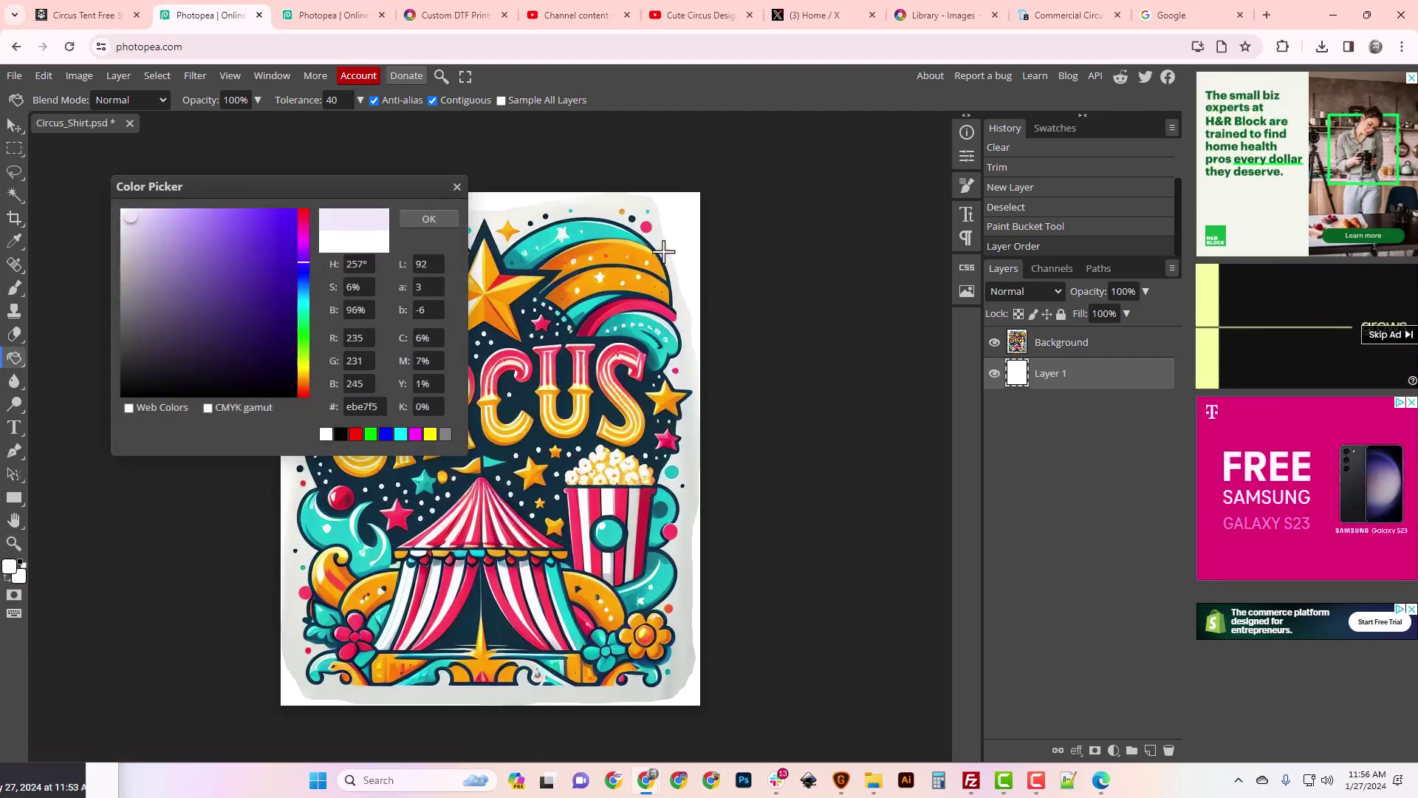
{"action": "left_click", "coordinate": [427, 218]}
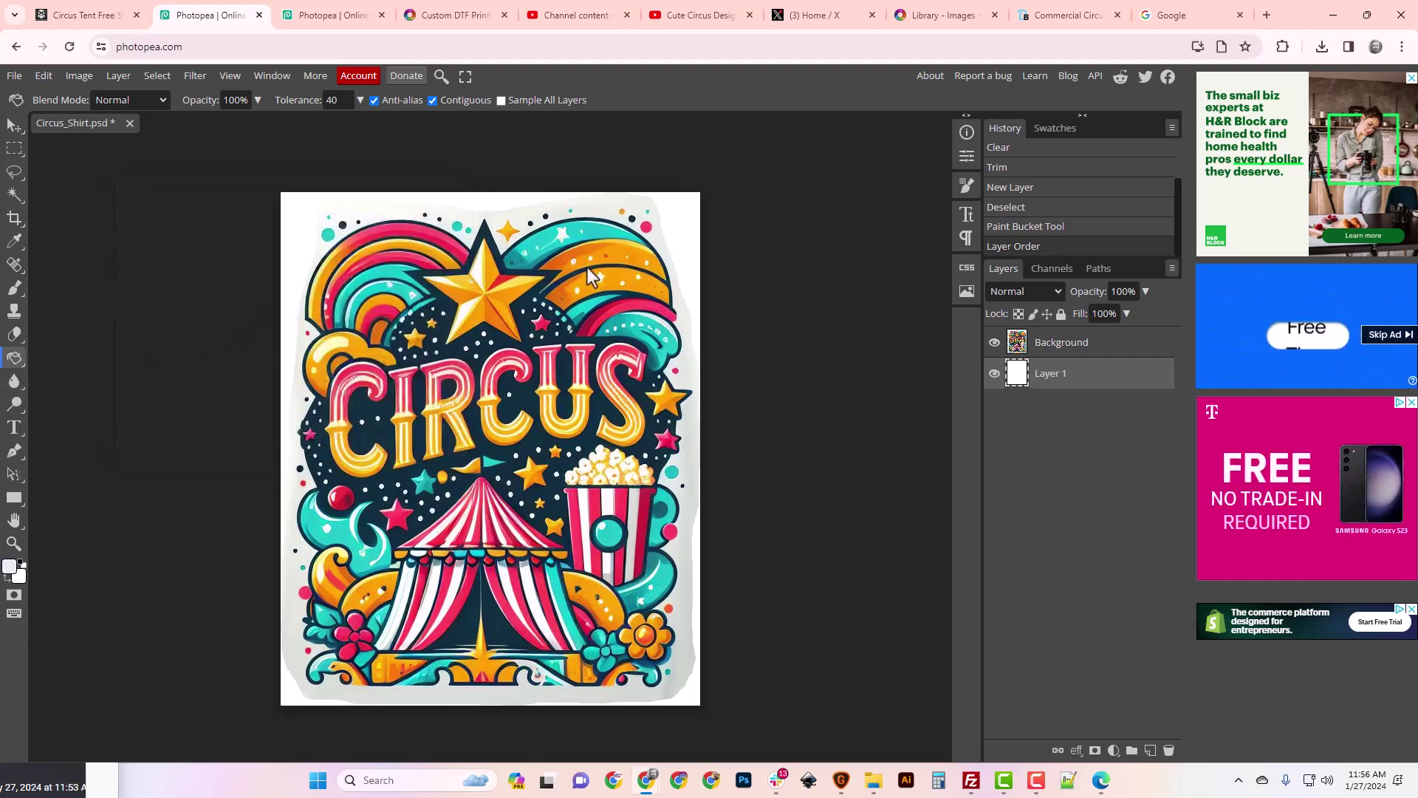
{"action": "left_click", "coordinate": [684, 238]}
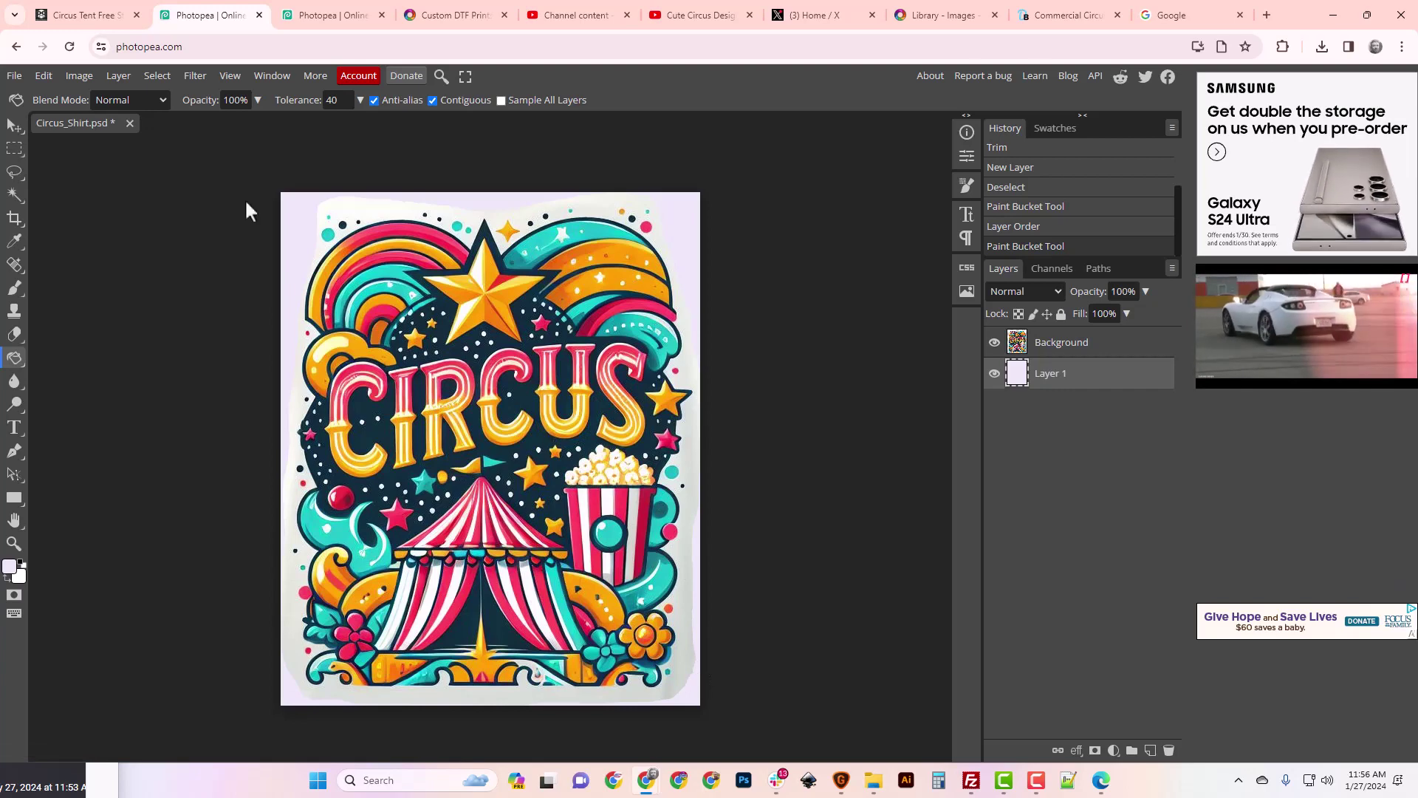
Step: Export the design as a PNG named Circus_Shirt at 568 x 695 px and 100% quality
{"action": "left_click", "coordinate": [13, 78]}
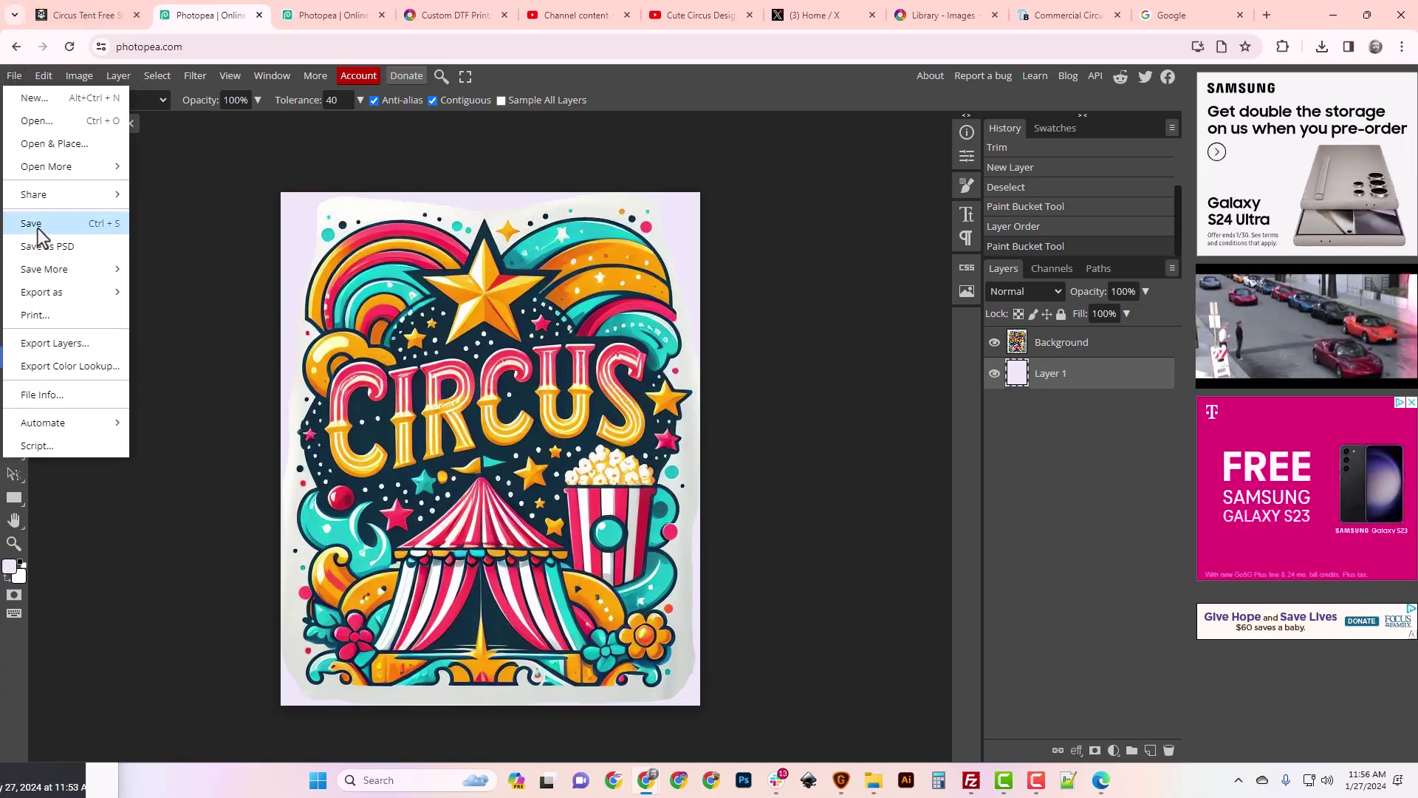
{"action": "mouse_move", "coordinate": [76, 299]}
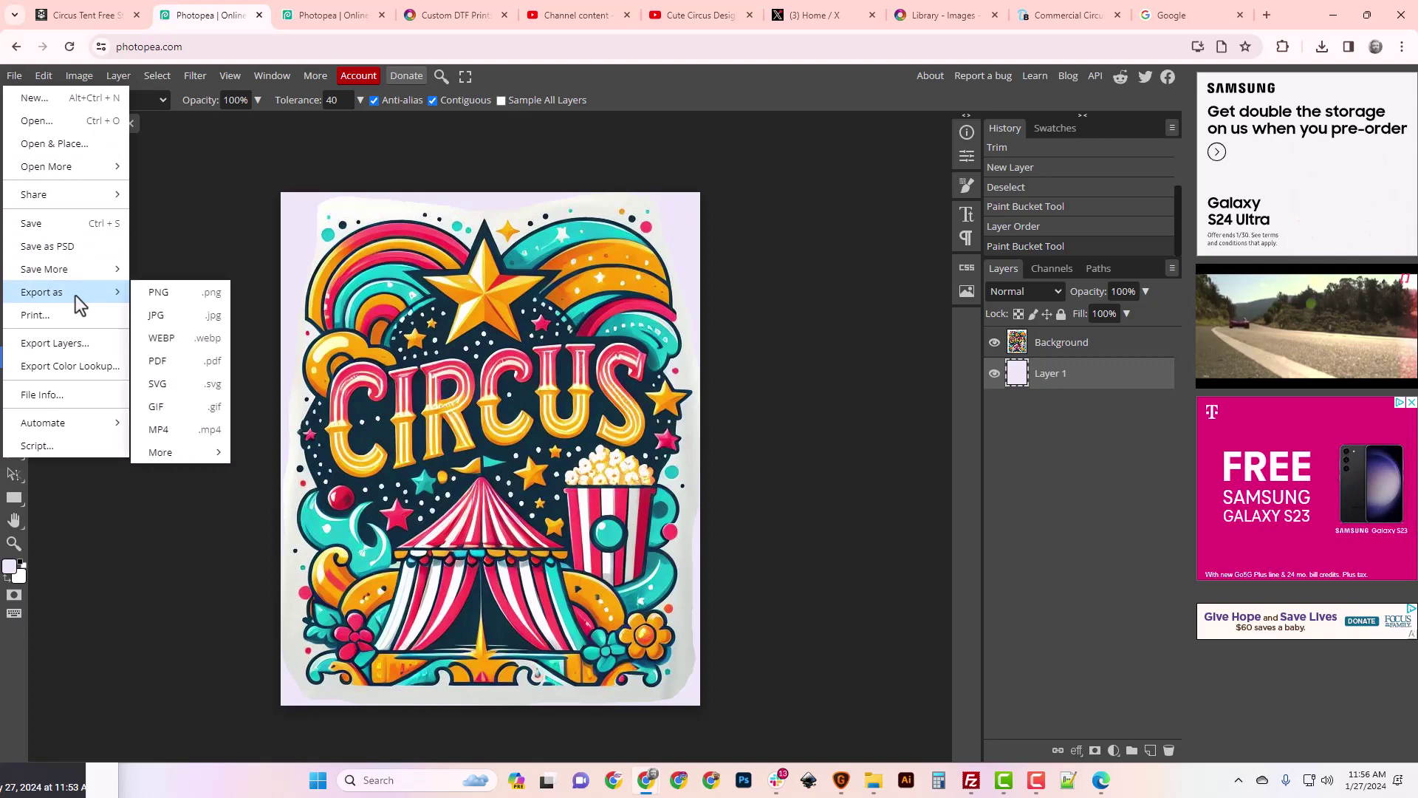
{"action": "left_click", "coordinate": [175, 294]}
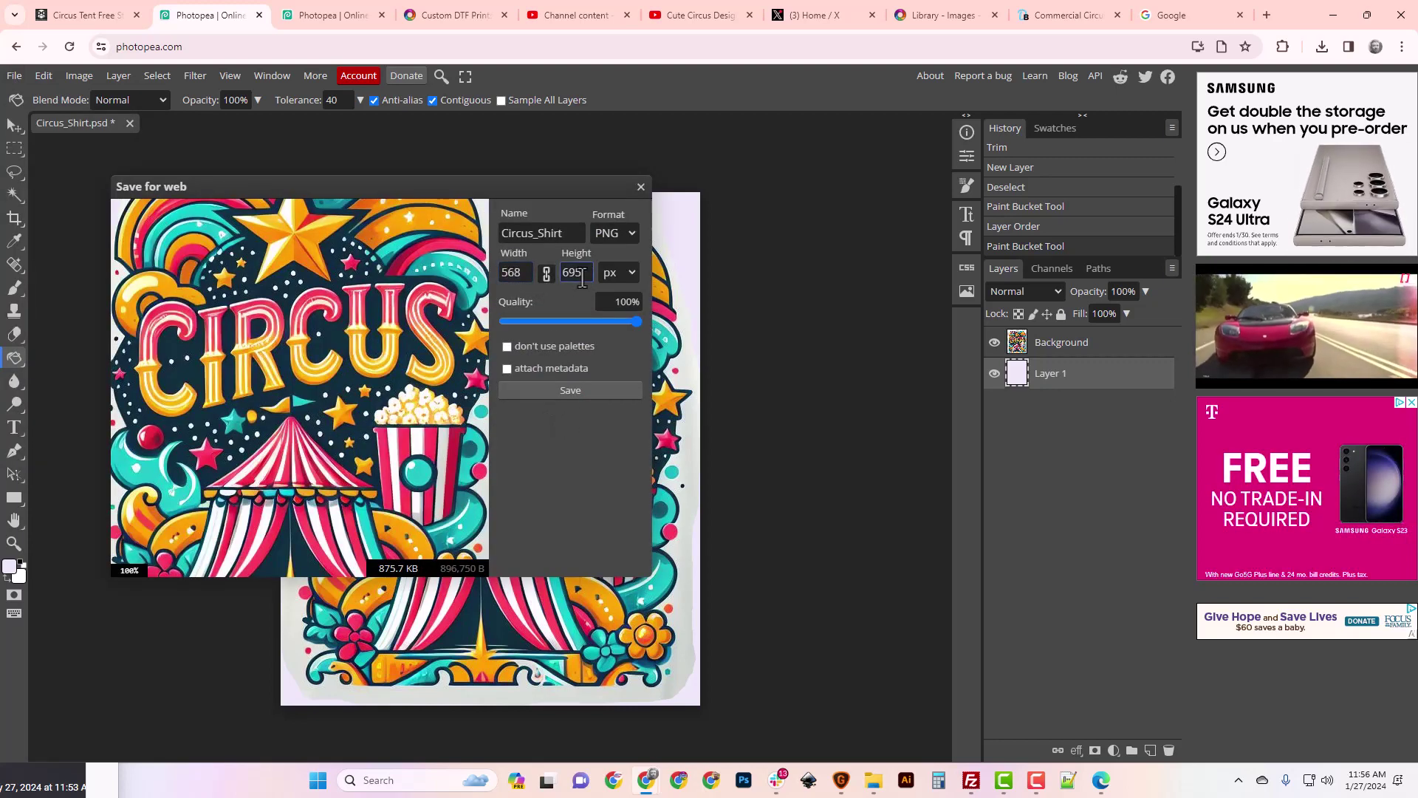
{"action": "left_click", "coordinate": [583, 390]}
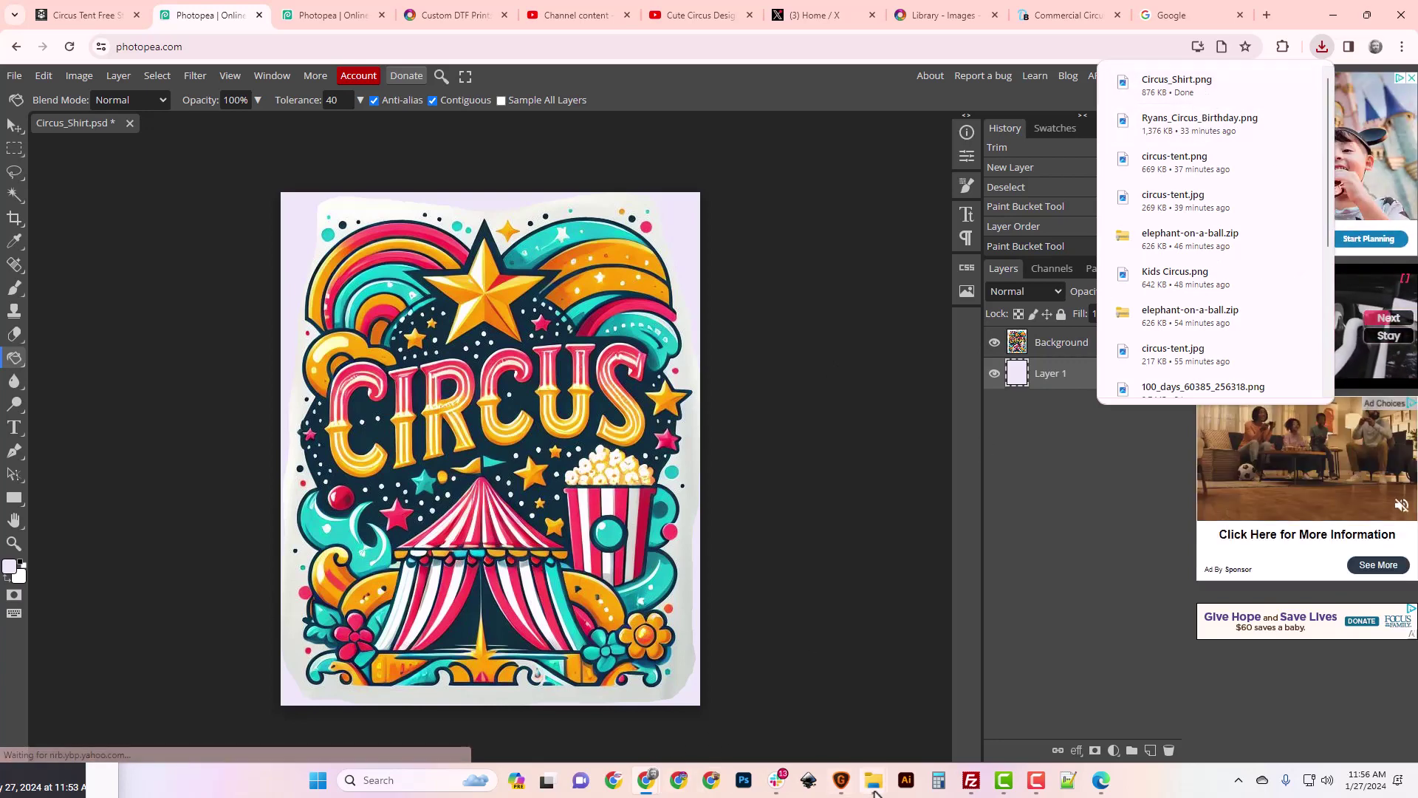
Step: Bring up the Downloads folder in File Explorer and delete Circus_Shirt.jpg and the JPG with the long random name
{"action": "mouse_move", "coordinate": [875, 791]}
{"action": "left_click", "coordinate": [848, 702]}
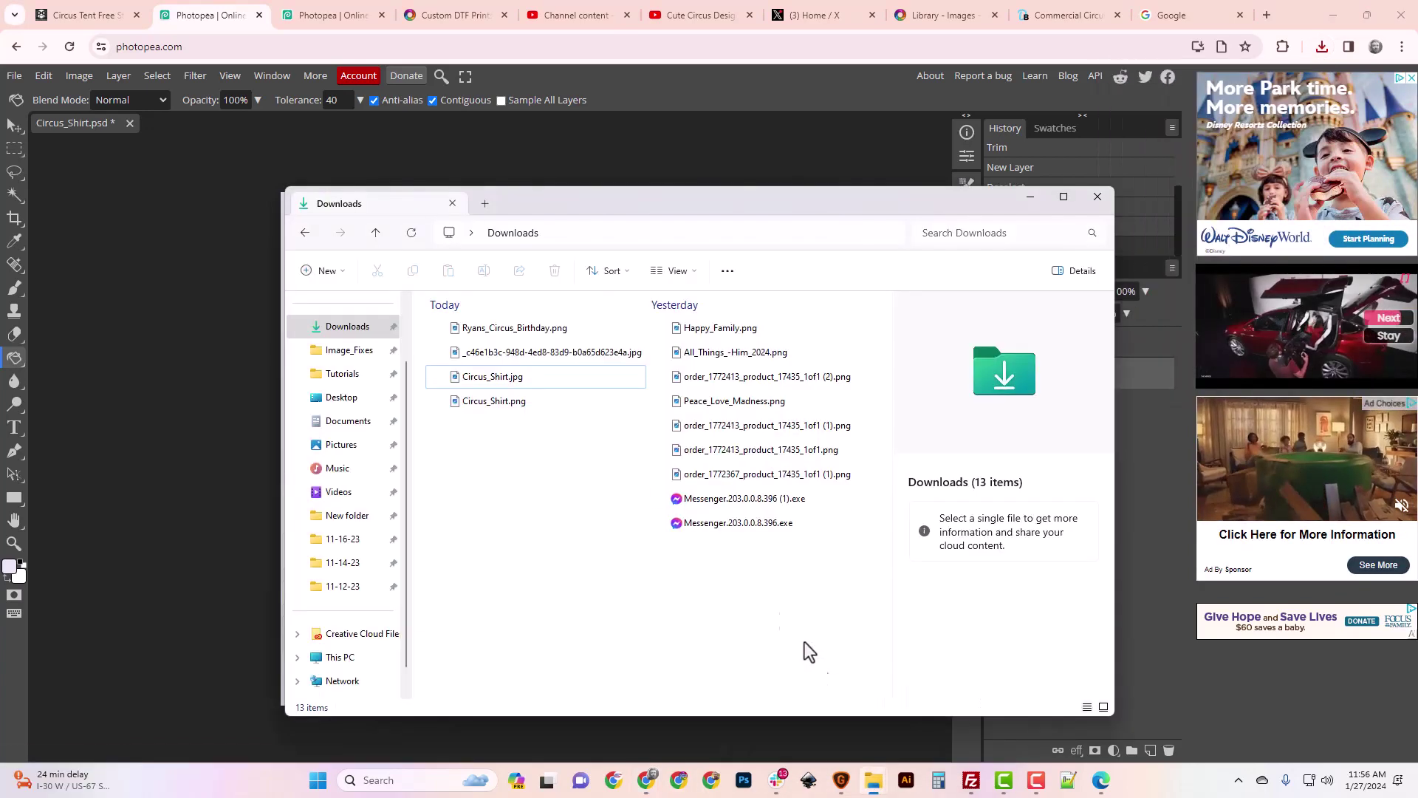
{"action": "left_click", "coordinate": [492, 403]}
{"action": "left_click", "coordinate": [499, 376]}
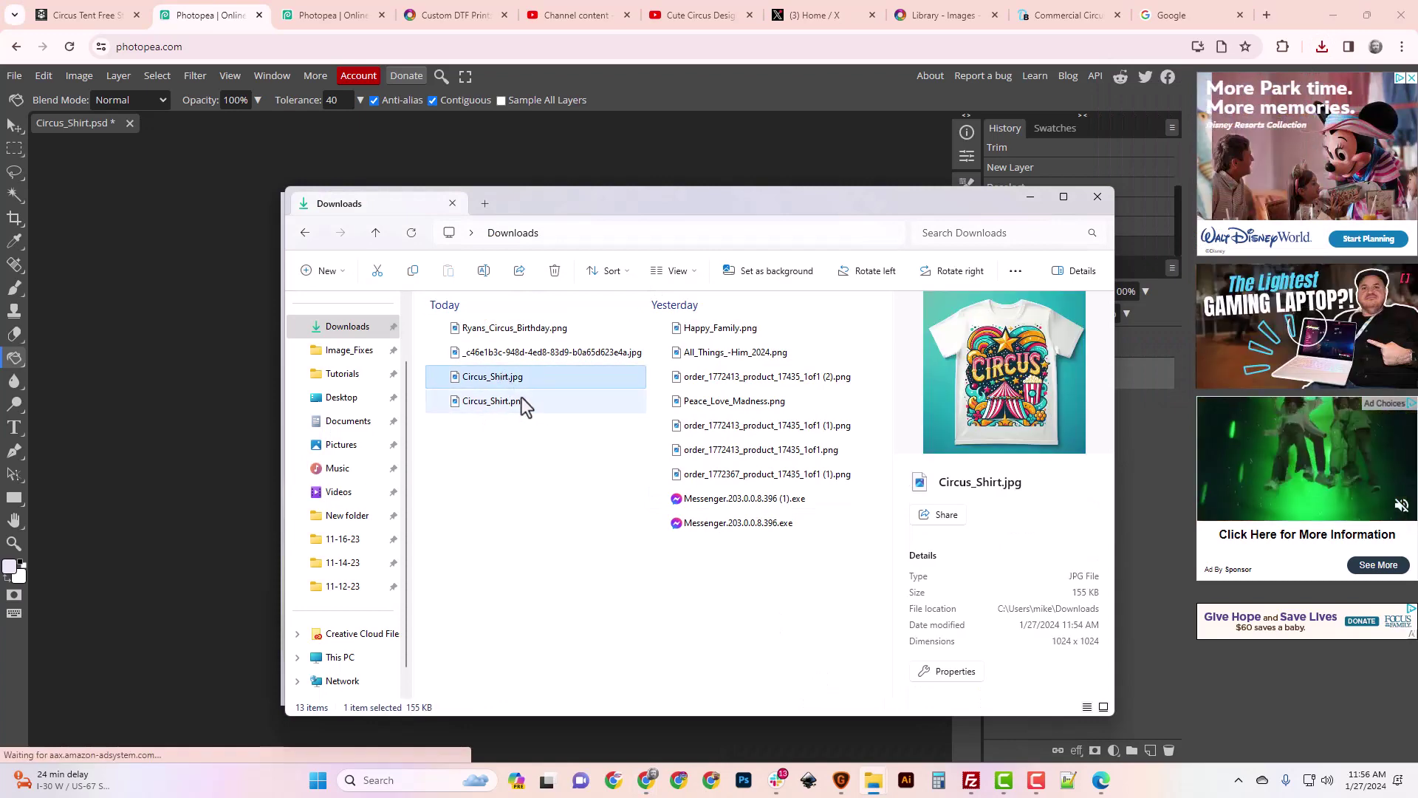
{"action": "key", "text": "Delete"}
{"action": "left_click", "coordinate": [523, 353]}
{"action": "key", "text": "Delete"}
Step: Try to delete the circus birthday PNG from the Downloads folder
{"action": "left_click", "coordinate": [521, 327]}
{"action": "key", "text": "Delete"}
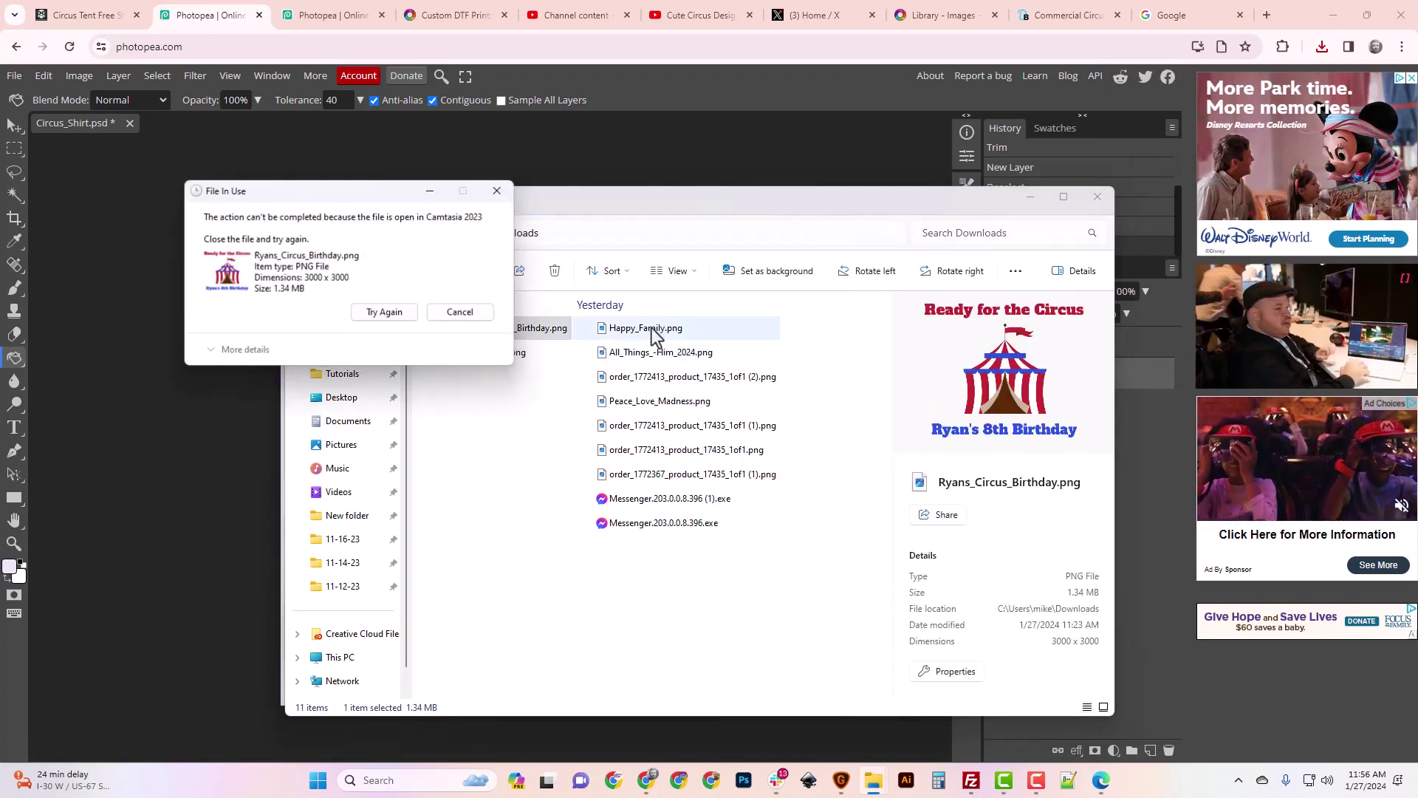
{"action": "left_click", "coordinate": [459, 313]}
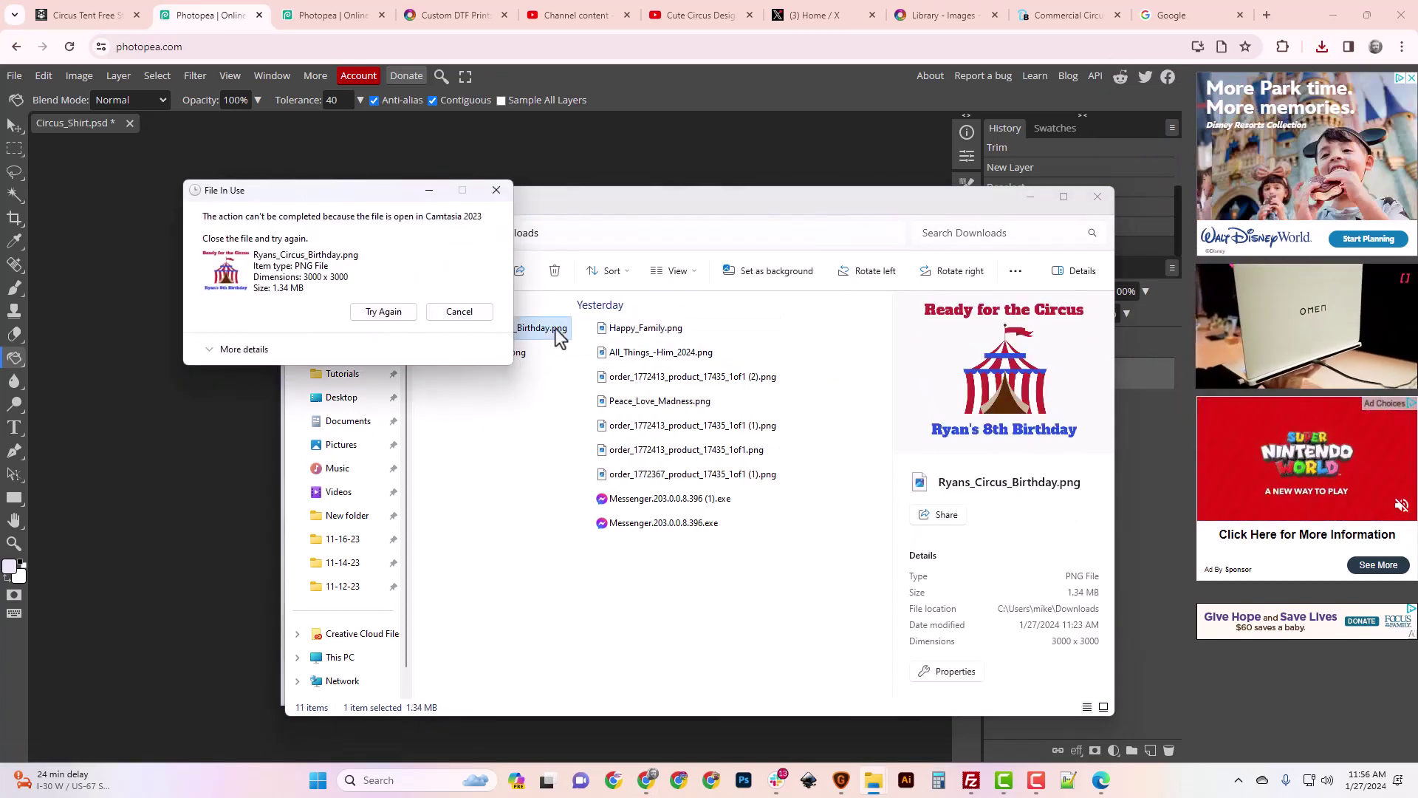
Step: Delete all the files listed under Yesterday and the circus birthday PNG from the Downloads folder
{"action": "left_click", "coordinate": [650, 328]}
{"action": "left_click", "coordinate": [669, 525], "text": "shift"}
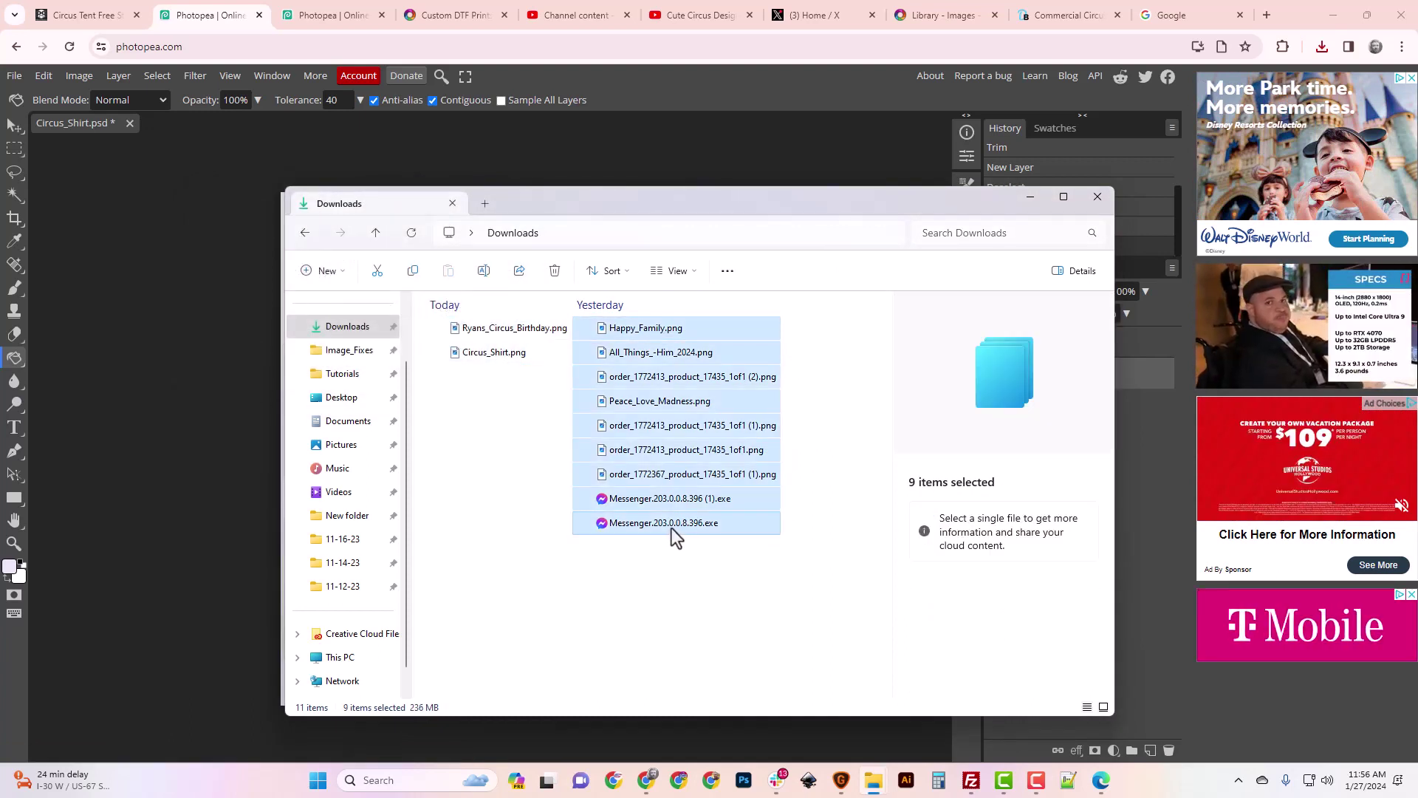
{"action": "key", "text": "Delete"}
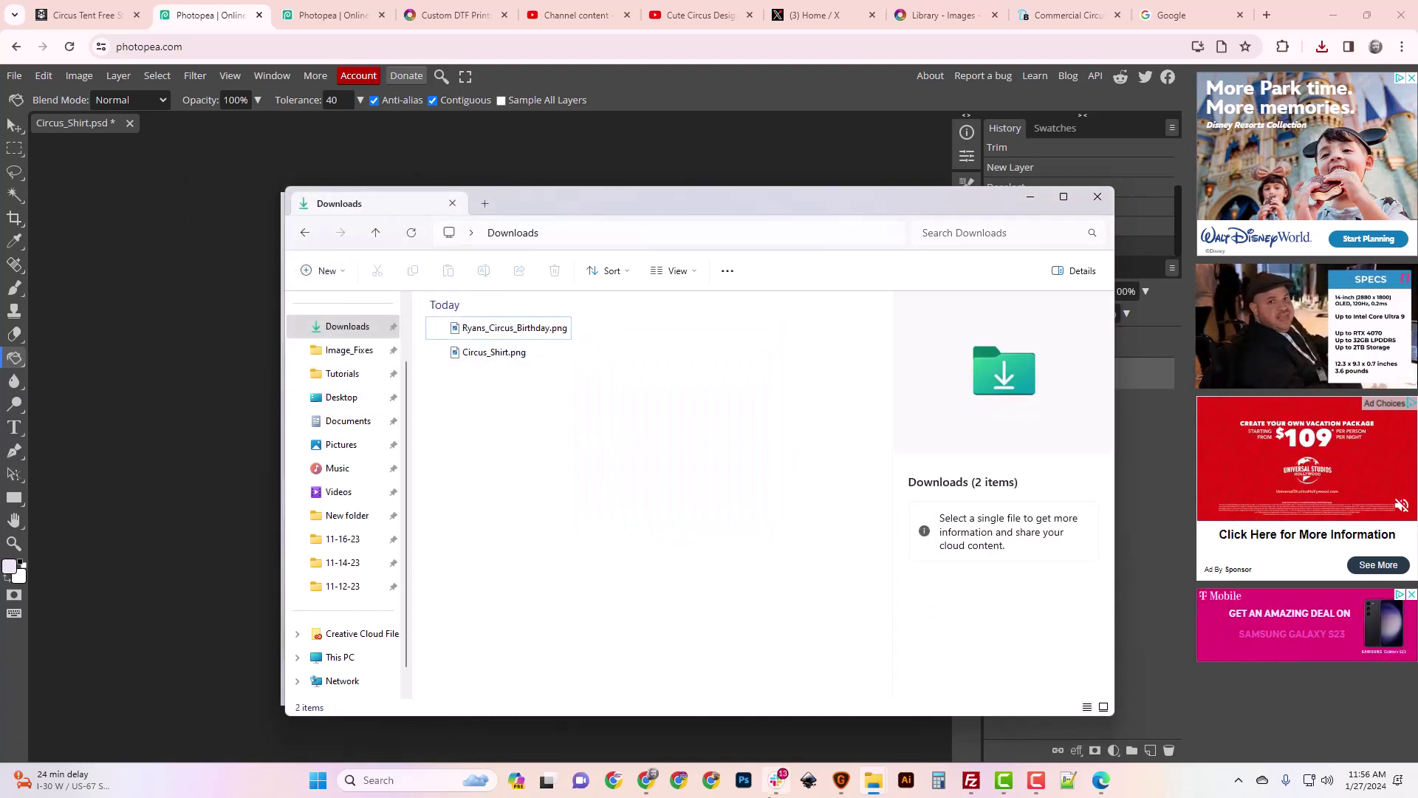
{"action": "key", "text": "Delete"}
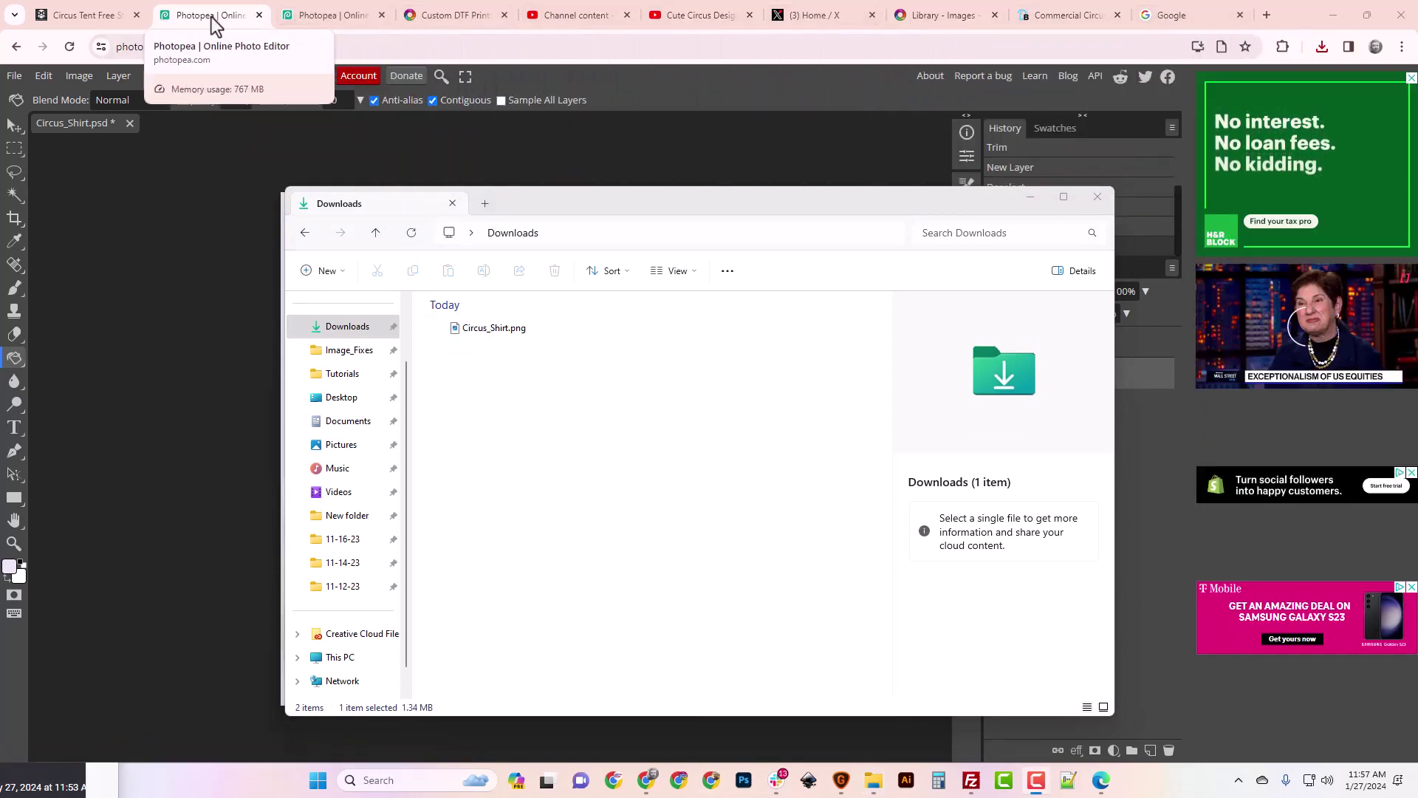
Step: Search the web for pixelcut upscaler and open Pixelcut's Upscaler page from the results
{"action": "left_click", "coordinate": [446, 17]}
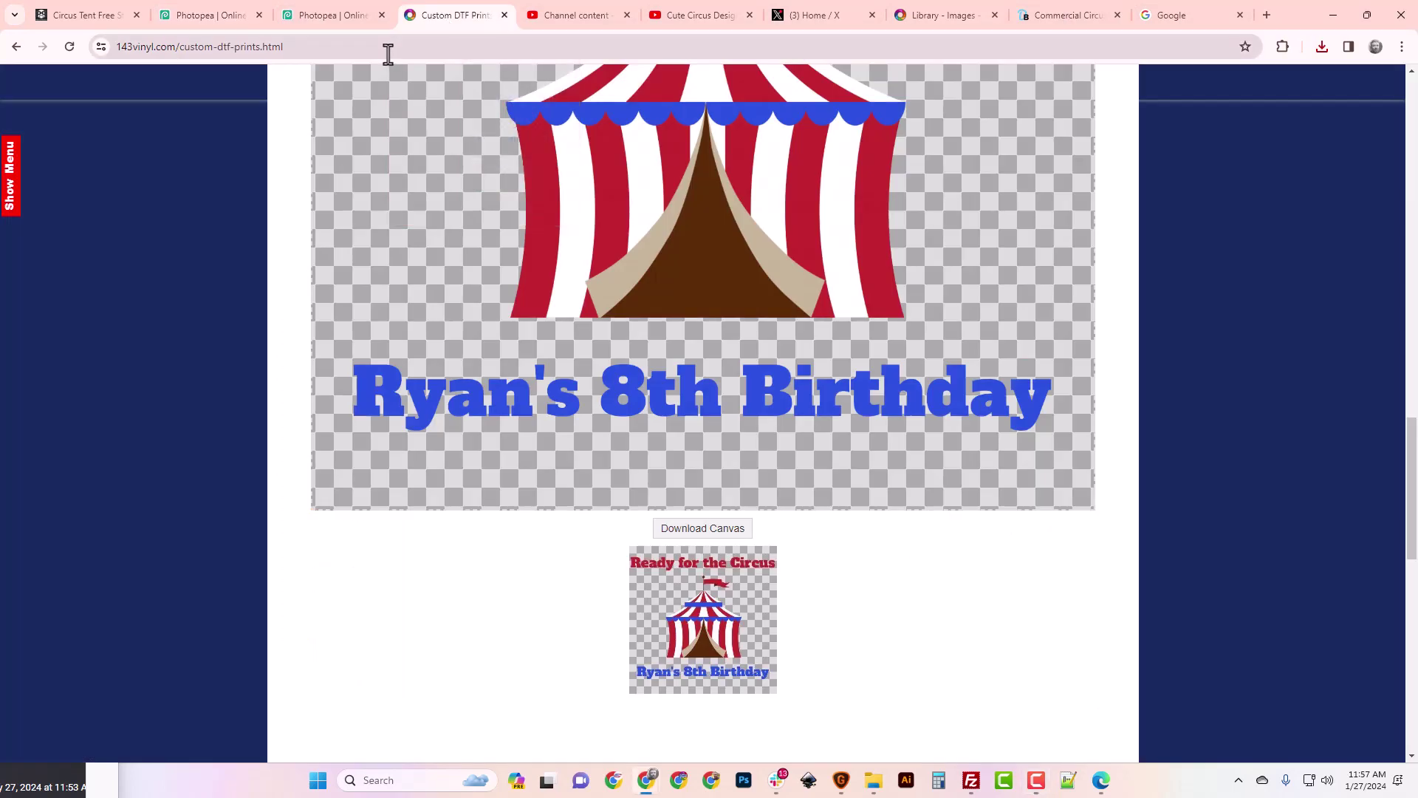
{"action": "left_click", "coordinate": [386, 49]}
{"action": "type", "text": "pixel"}
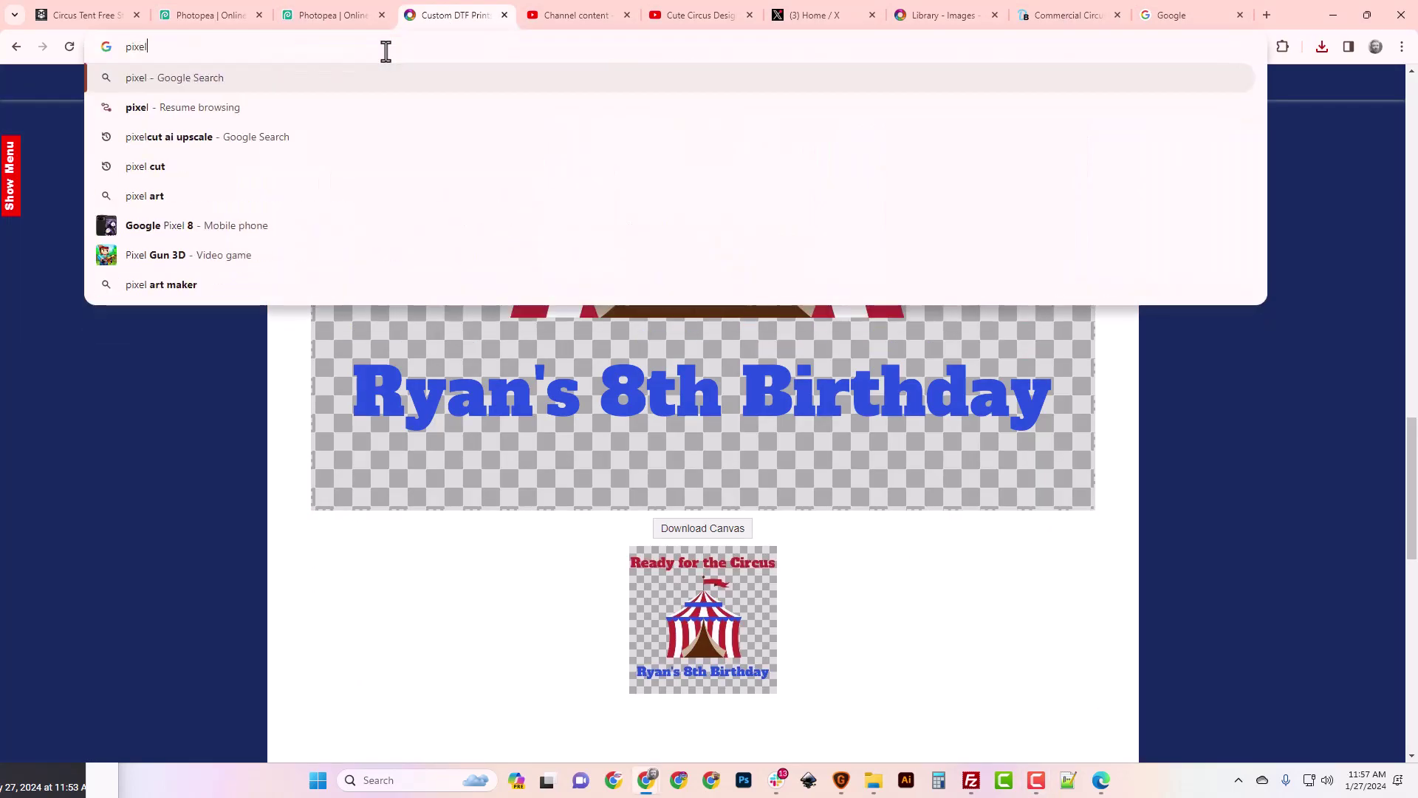
{"action": "type", "text": " cut uopsakle"}
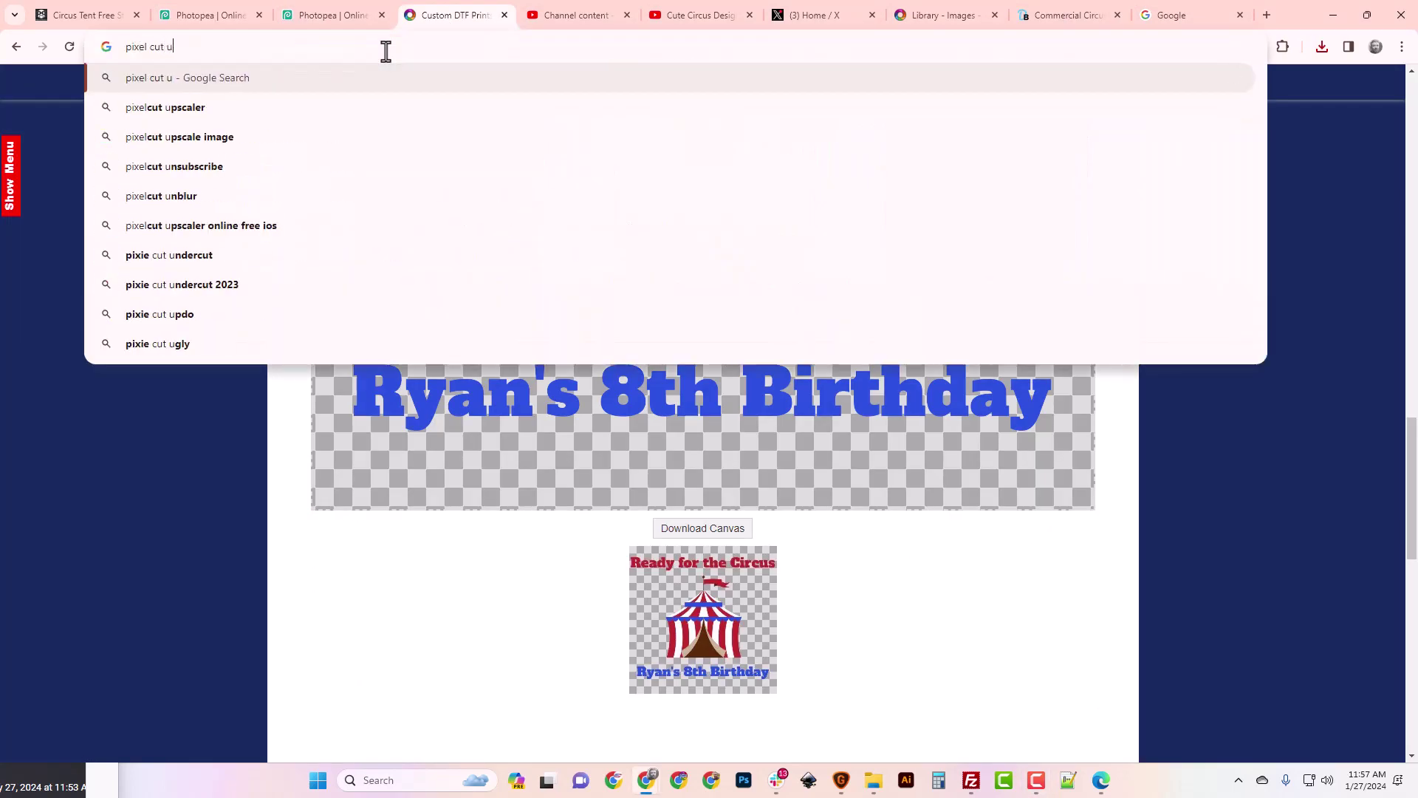
{"action": "key", "text": "BackSpace"}
{"action": "key", "text": "BackSpace"}
{"action": "key", "text": "BackSpace"}
{"action": "key", "text": "BackSpace"}
{"action": "key", "text": "BackSpace"}
{"action": "key", "text": "BackSpace"}
{"action": "key", "text": "BackSpace"}
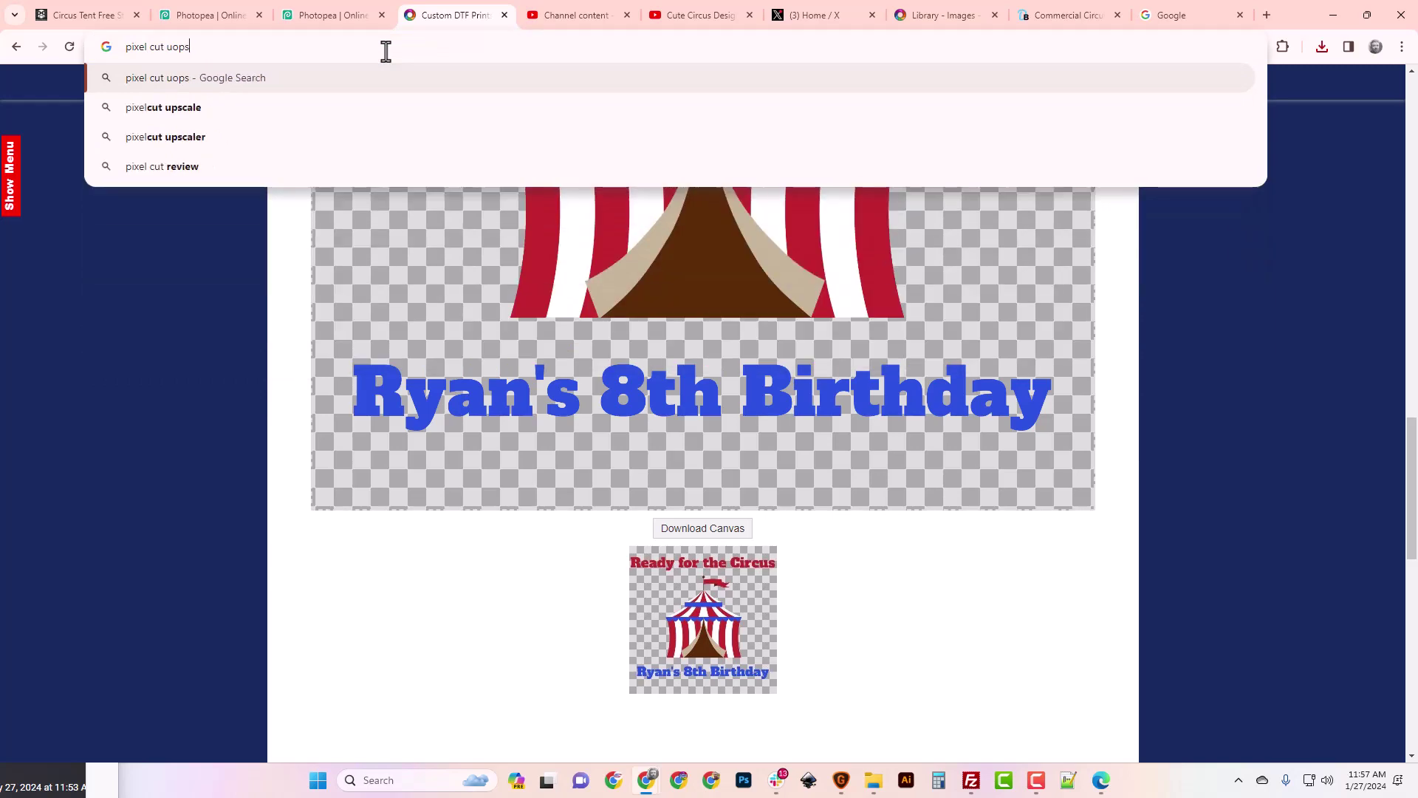
{"action": "key", "text": "Down"}
{"action": "key", "text": "Return"}
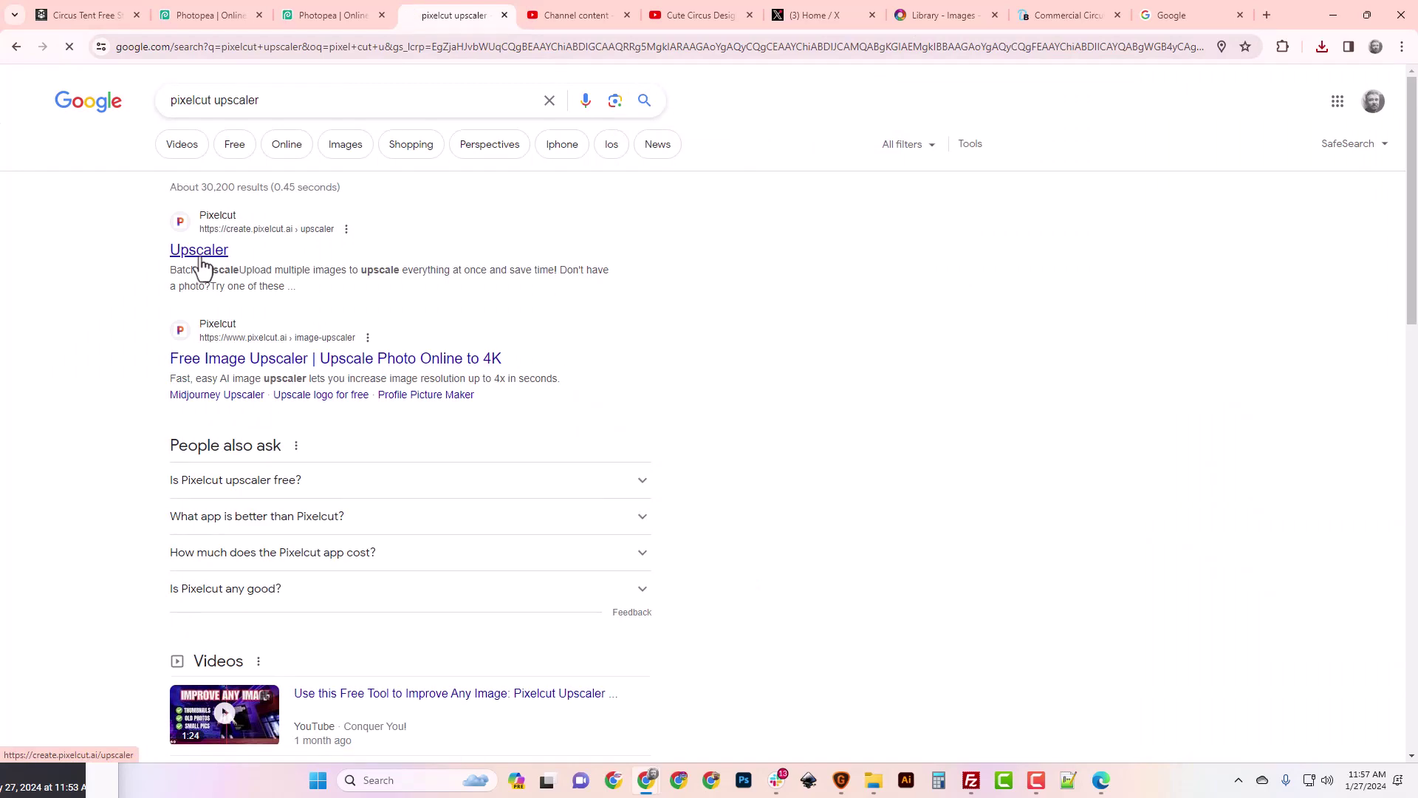
{"action": "left_click", "coordinate": [201, 257]}
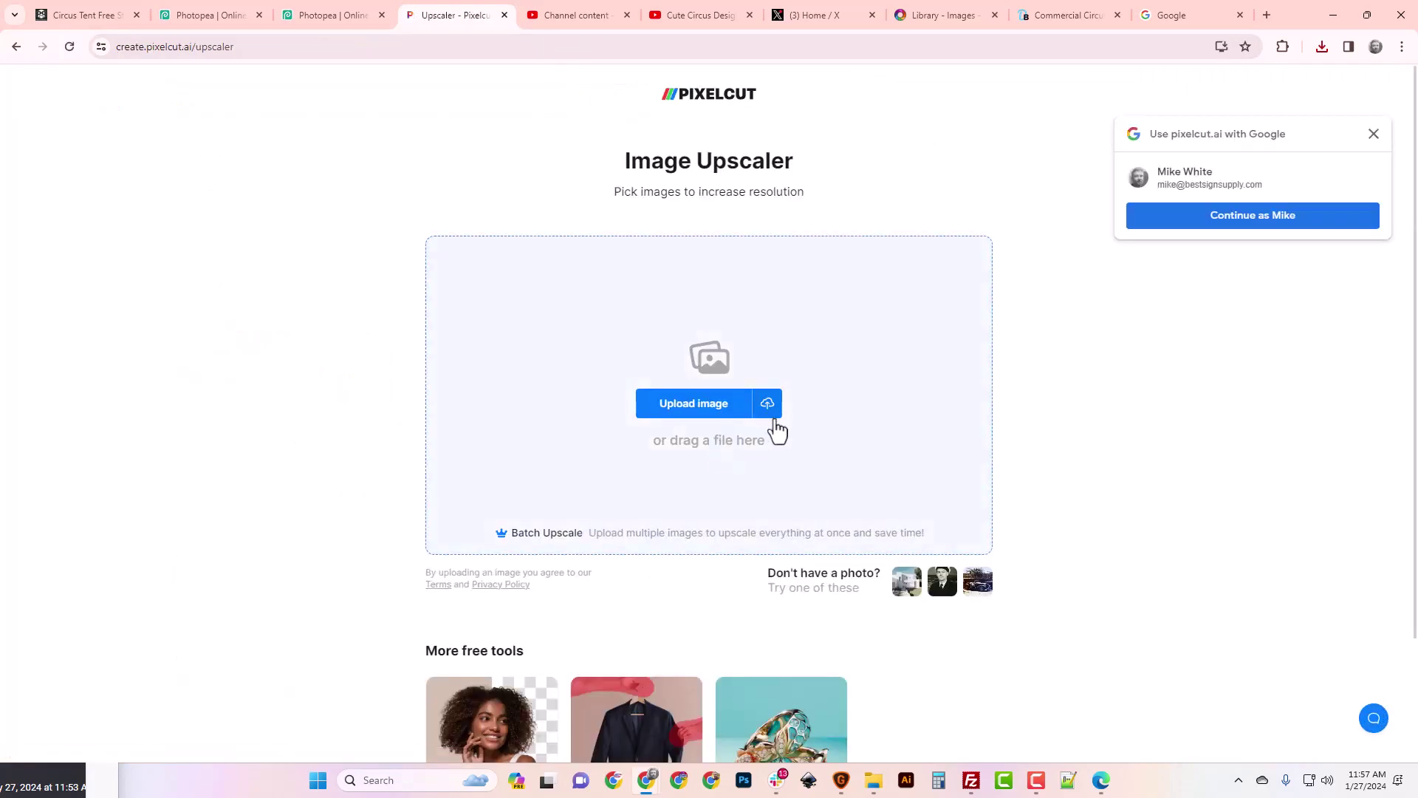
Step: Upload Circus_Shirt.png from the Downloads folder to the image upscaler
{"action": "left_click", "coordinate": [710, 415]}
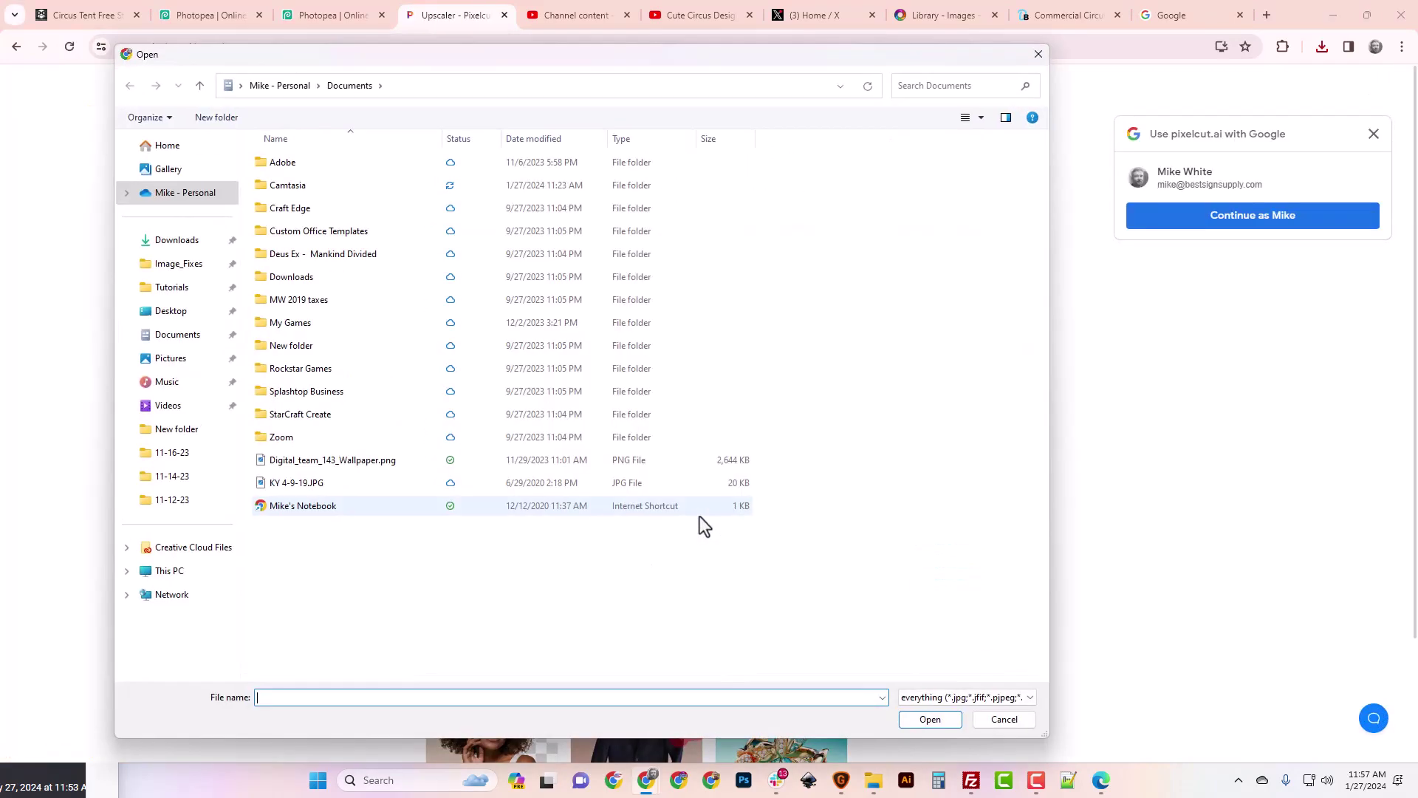
{"action": "left_click", "coordinate": [171, 266]}
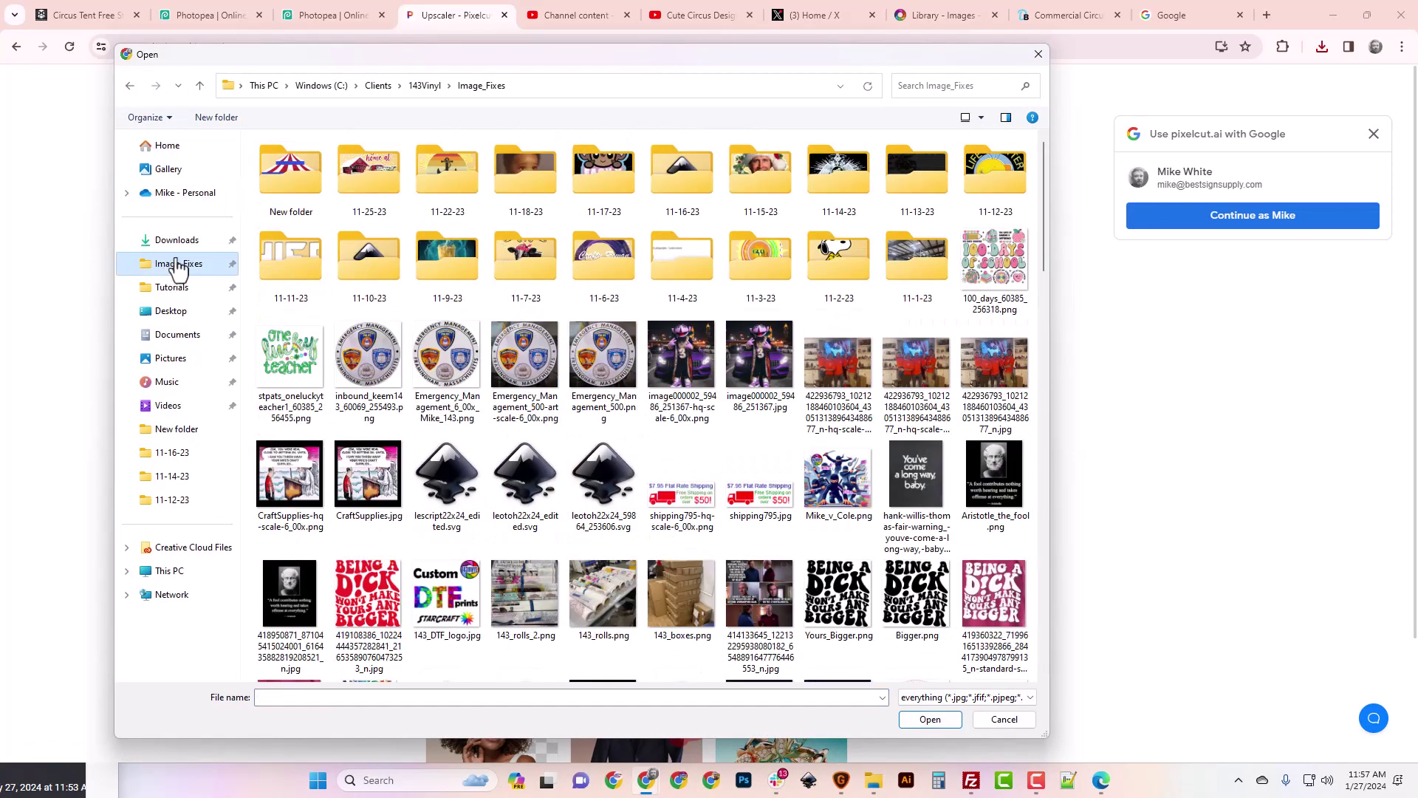
{"action": "left_click", "coordinate": [178, 243]}
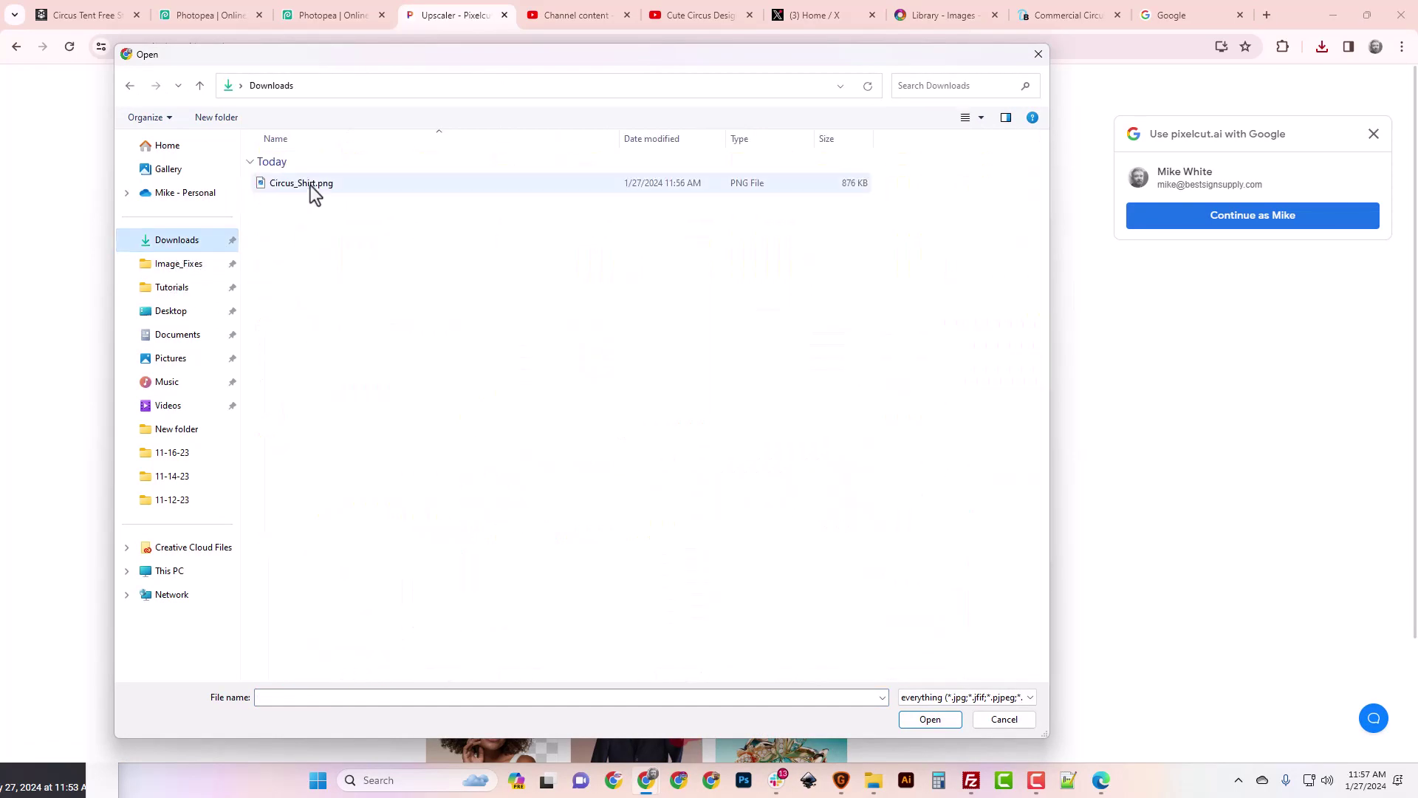
{"action": "double_click", "coordinate": [311, 185]}
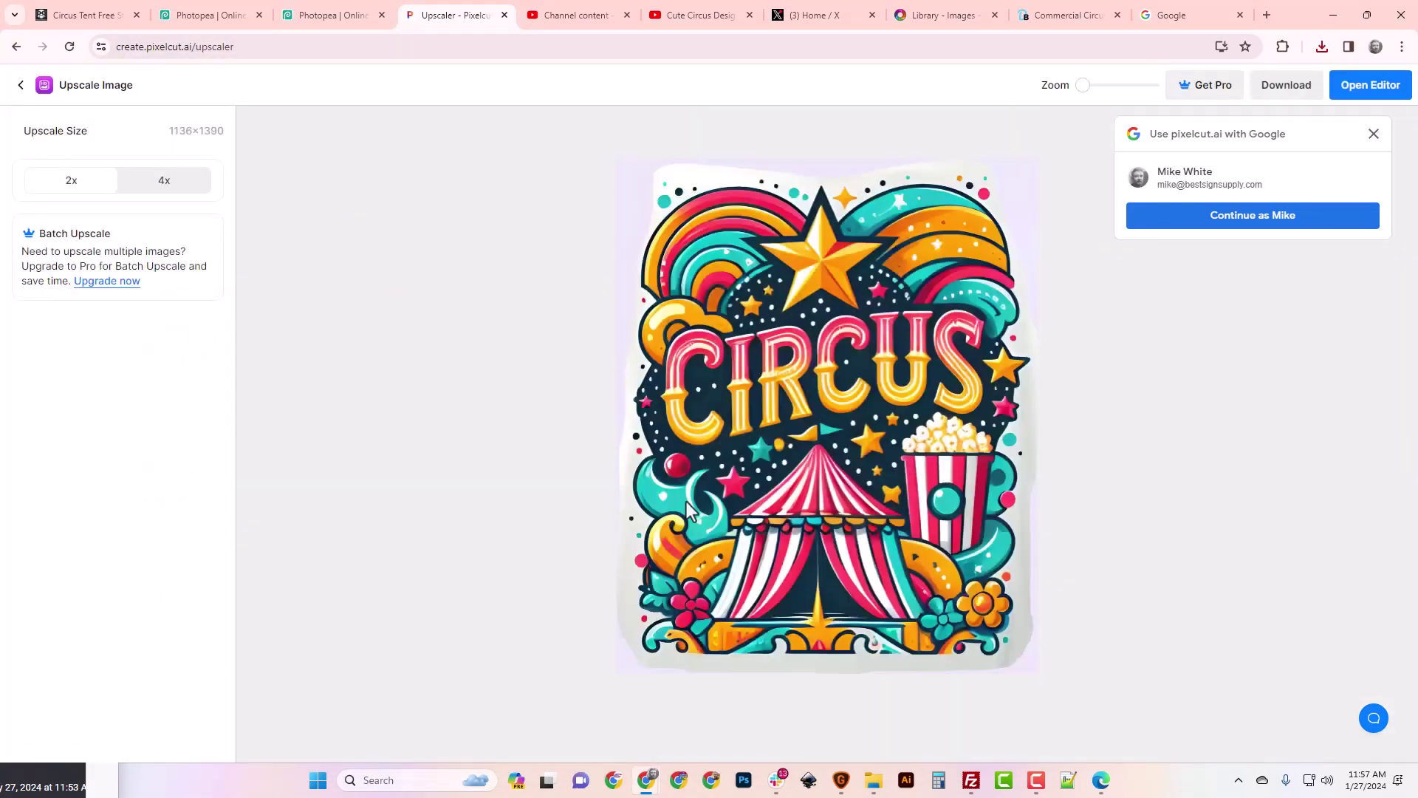
Step: Try to upscale the circus design 4x, signing in with the Google account, and dismiss the Pixelcut Pro upgrade offer
{"action": "left_click", "coordinate": [166, 191]}
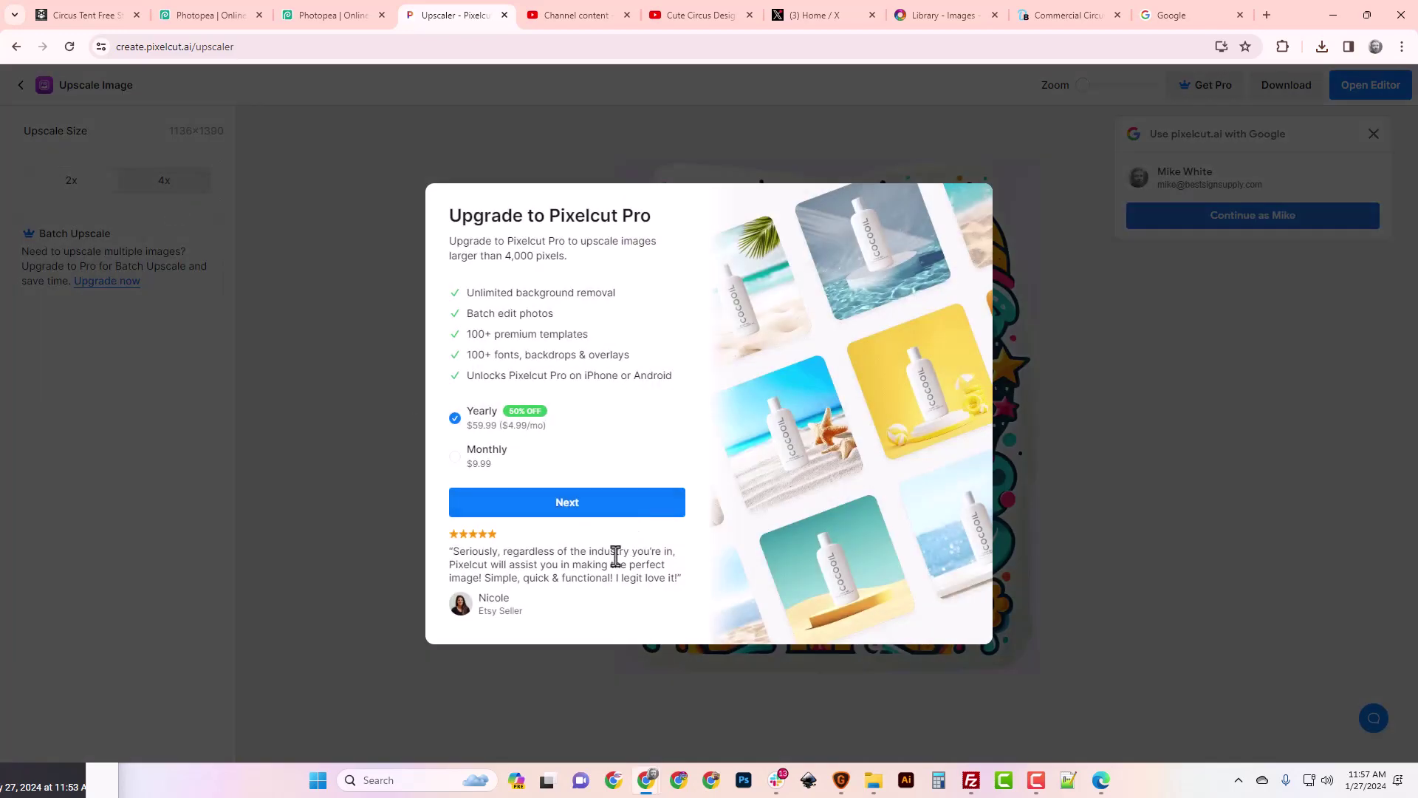
{"action": "left_click", "coordinate": [588, 518]}
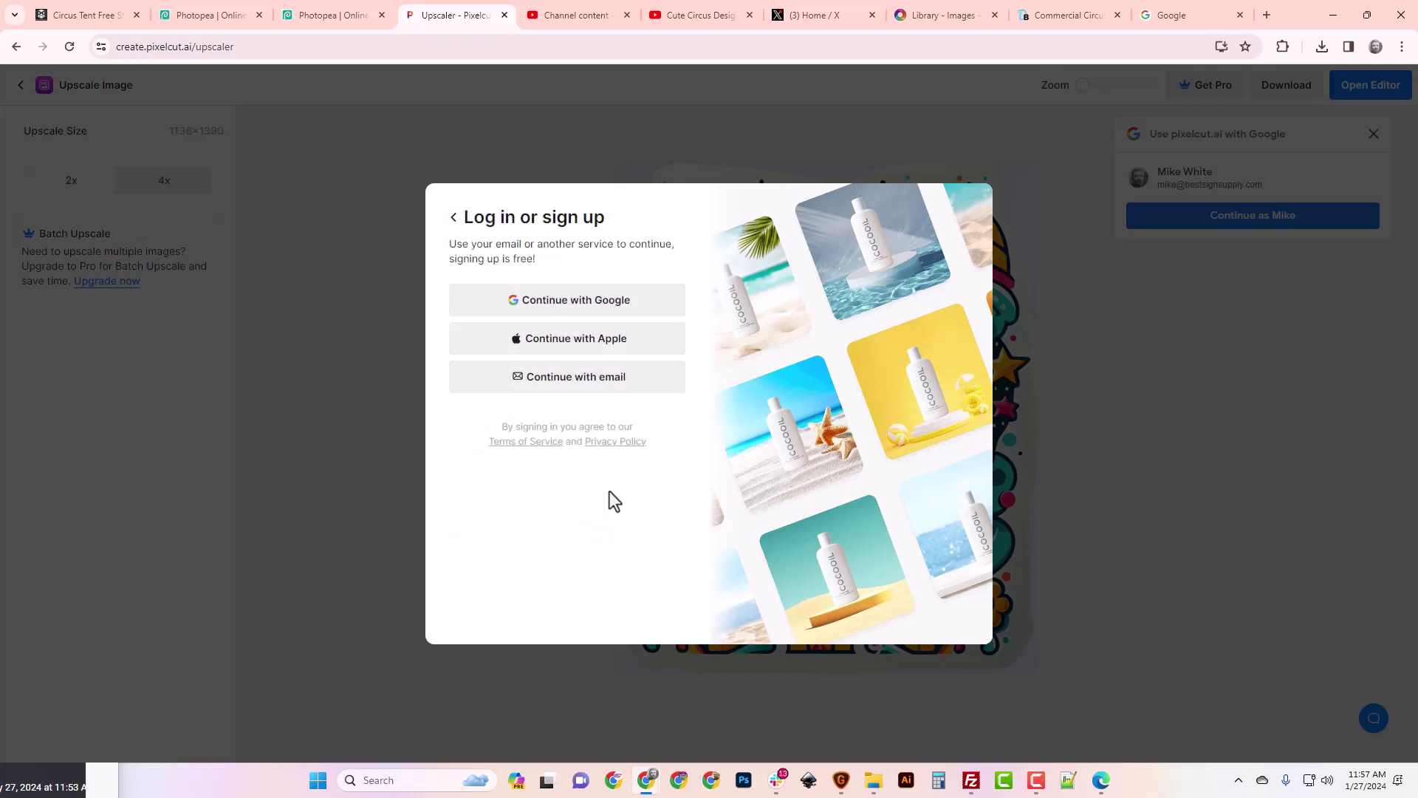
{"action": "left_click", "coordinate": [575, 315]}
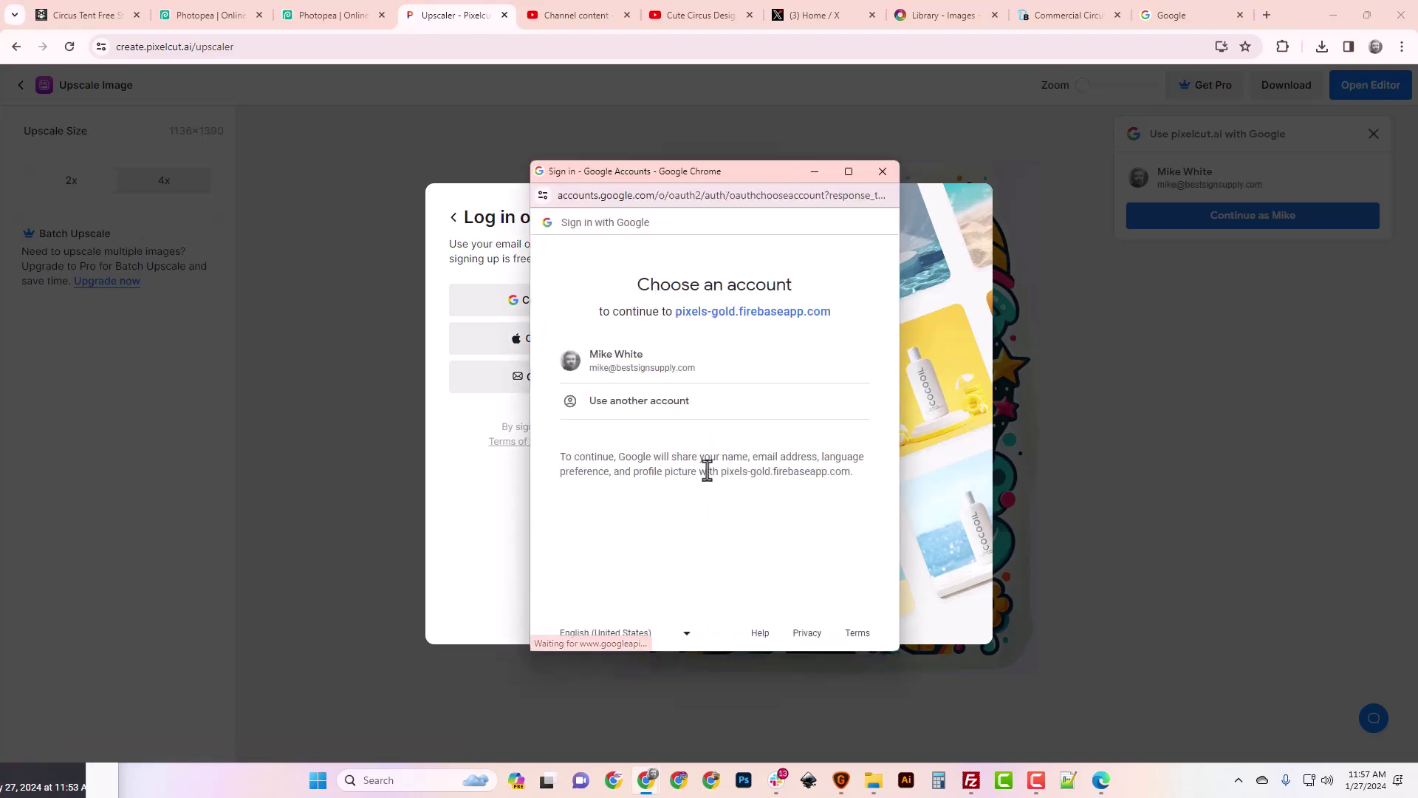
{"action": "left_click", "coordinate": [646, 364]}
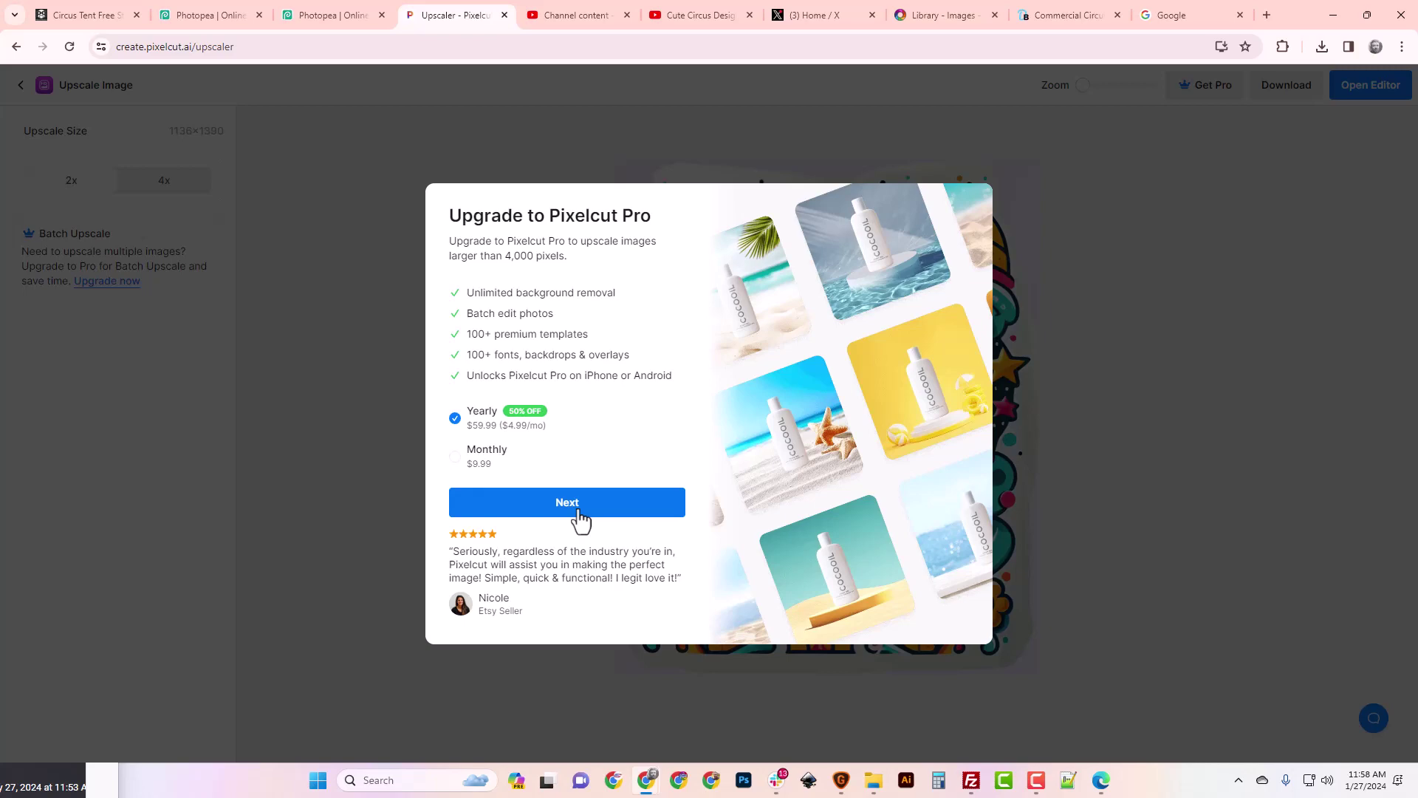
{"action": "left_click", "coordinate": [1055, 429]}
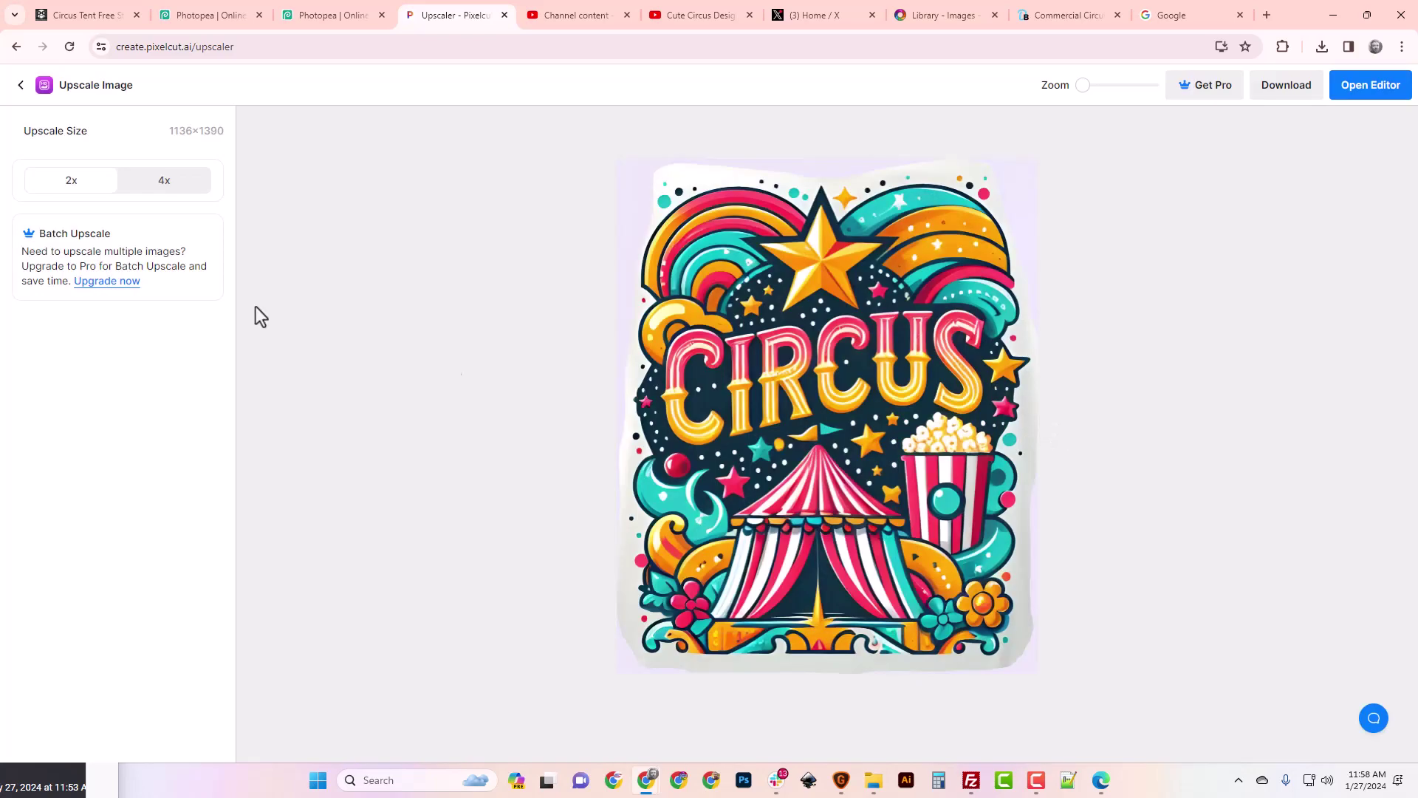
Step: Retry the 4x size, download the circus design upscaled 2x, and dismiss the Pro upgrade offer
{"action": "left_click", "coordinate": [165, 183]}
{"action": "left_click", "coordinate": [145, 391]}
{"action": "left_click", "coordinate": [1276, 88]}
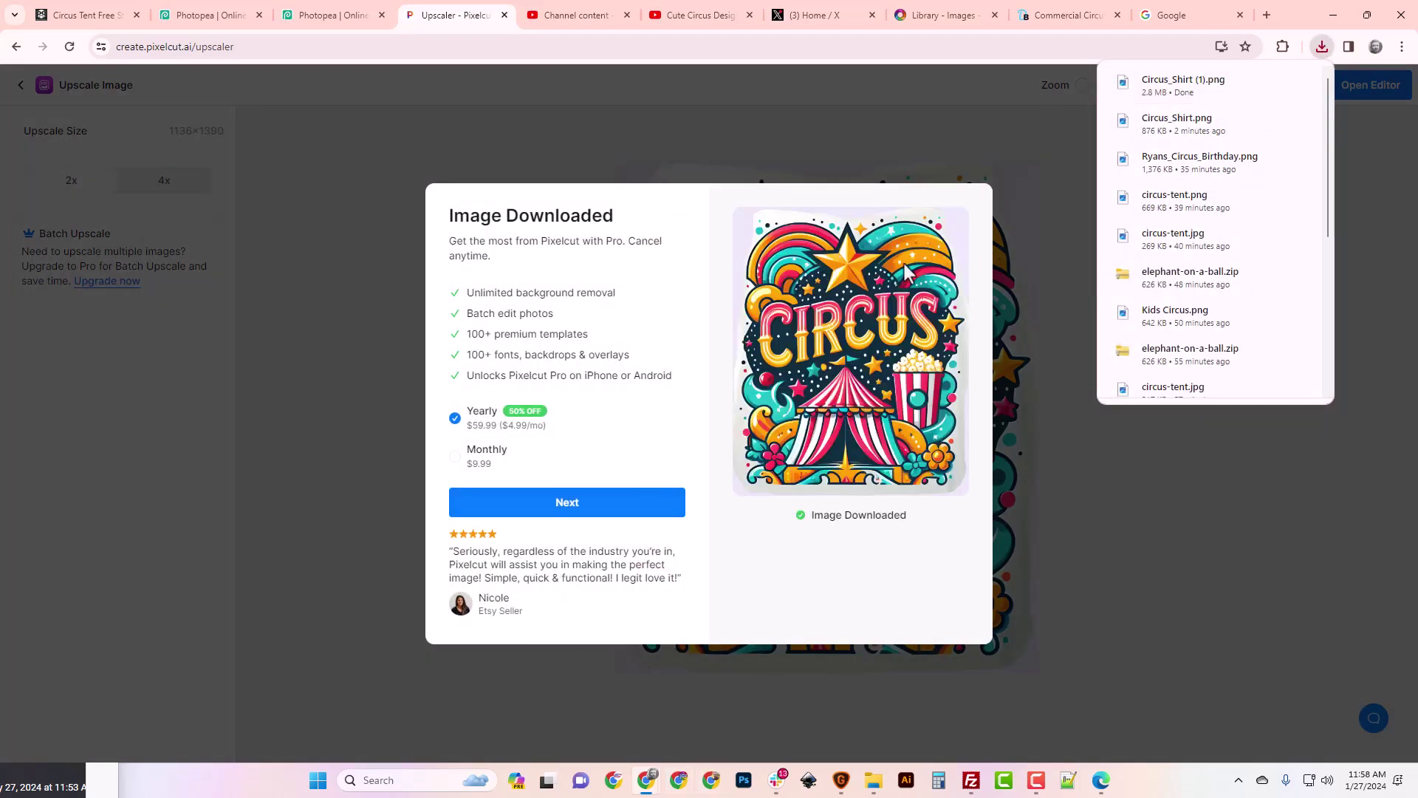
{"action": "left_click", "coordinate": [1112, 611]}
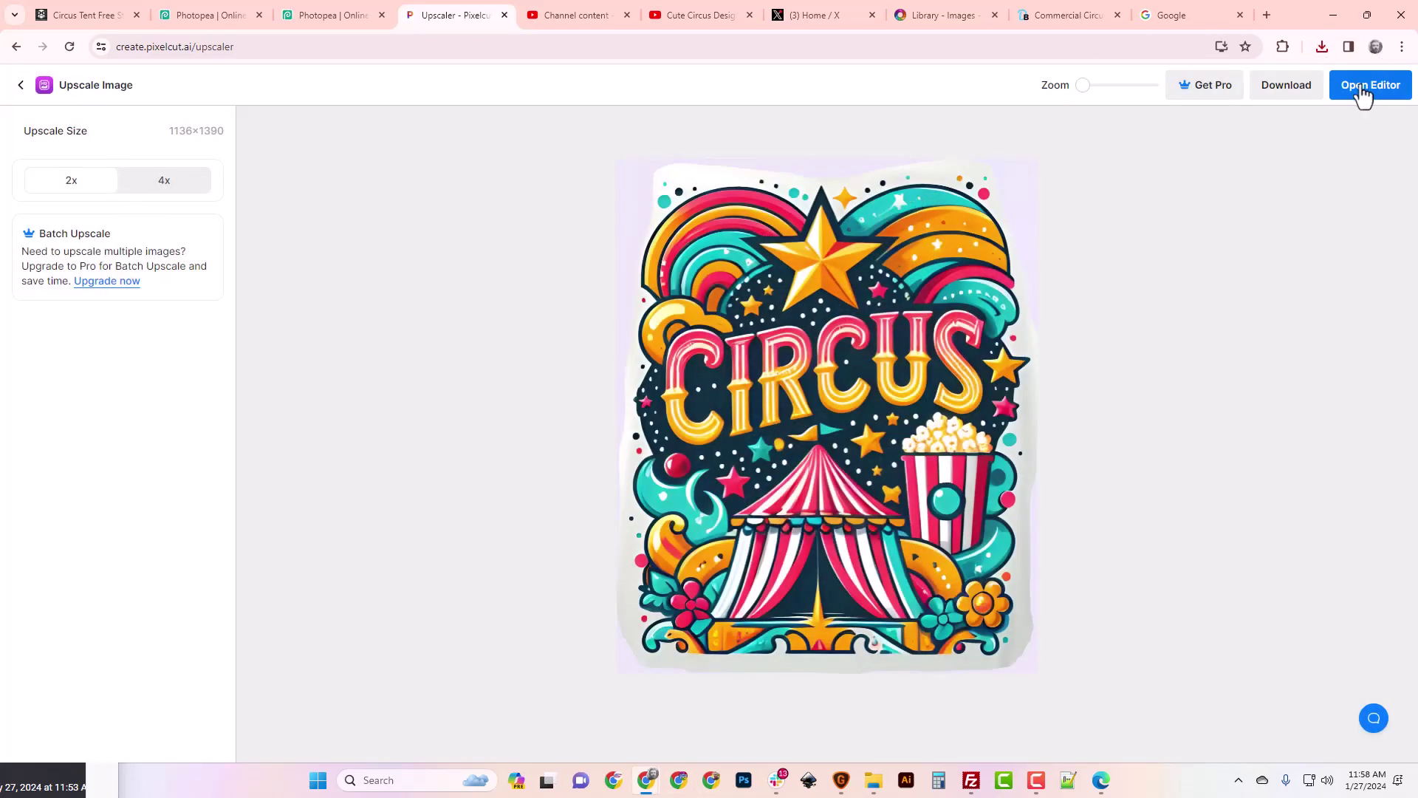
Step: Return to the upscaler's start page and upload Circus_Shirt (1).png for a second upscale
{"action": "left_click", "coordinate": [21, 85]}
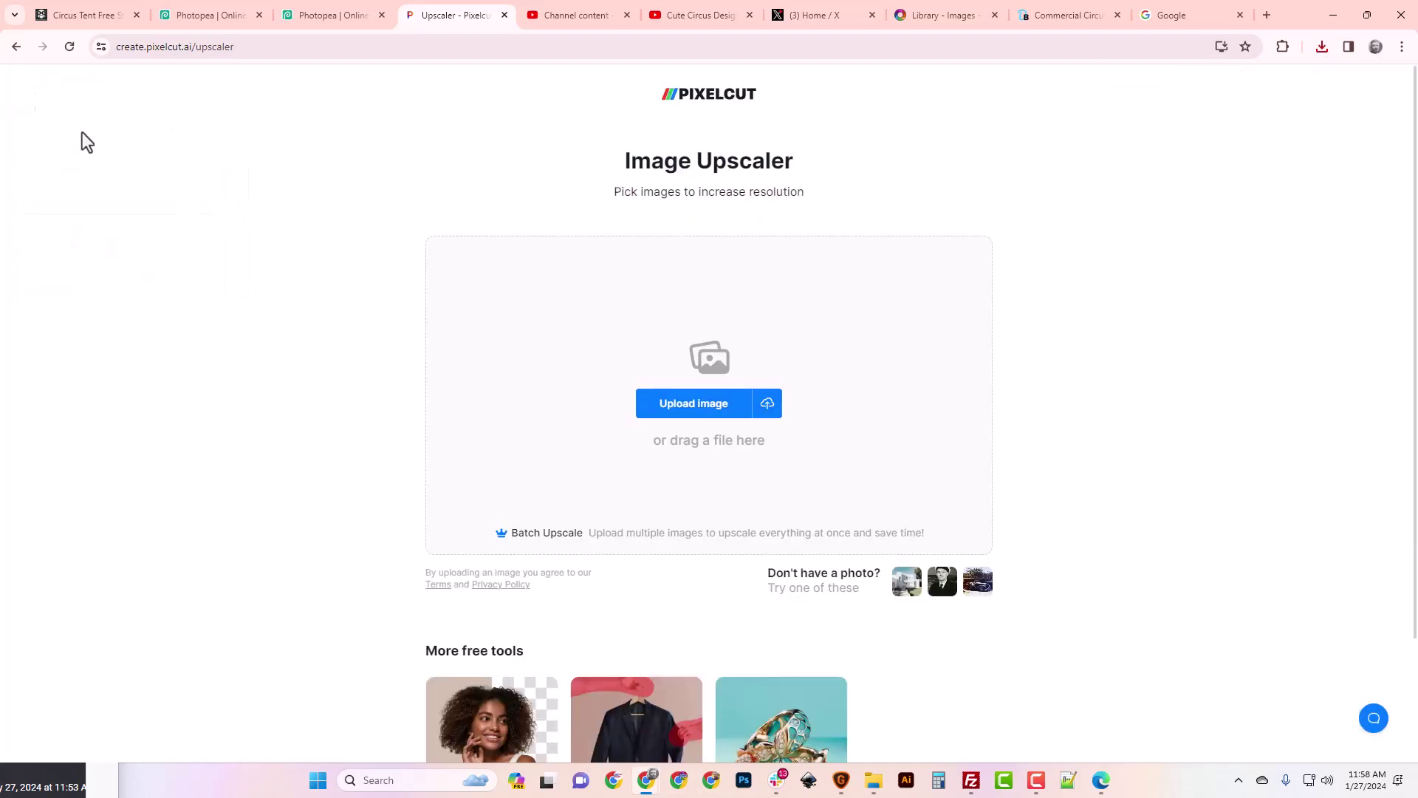
{"action": "left_click", "coordinate": [704, 408]}
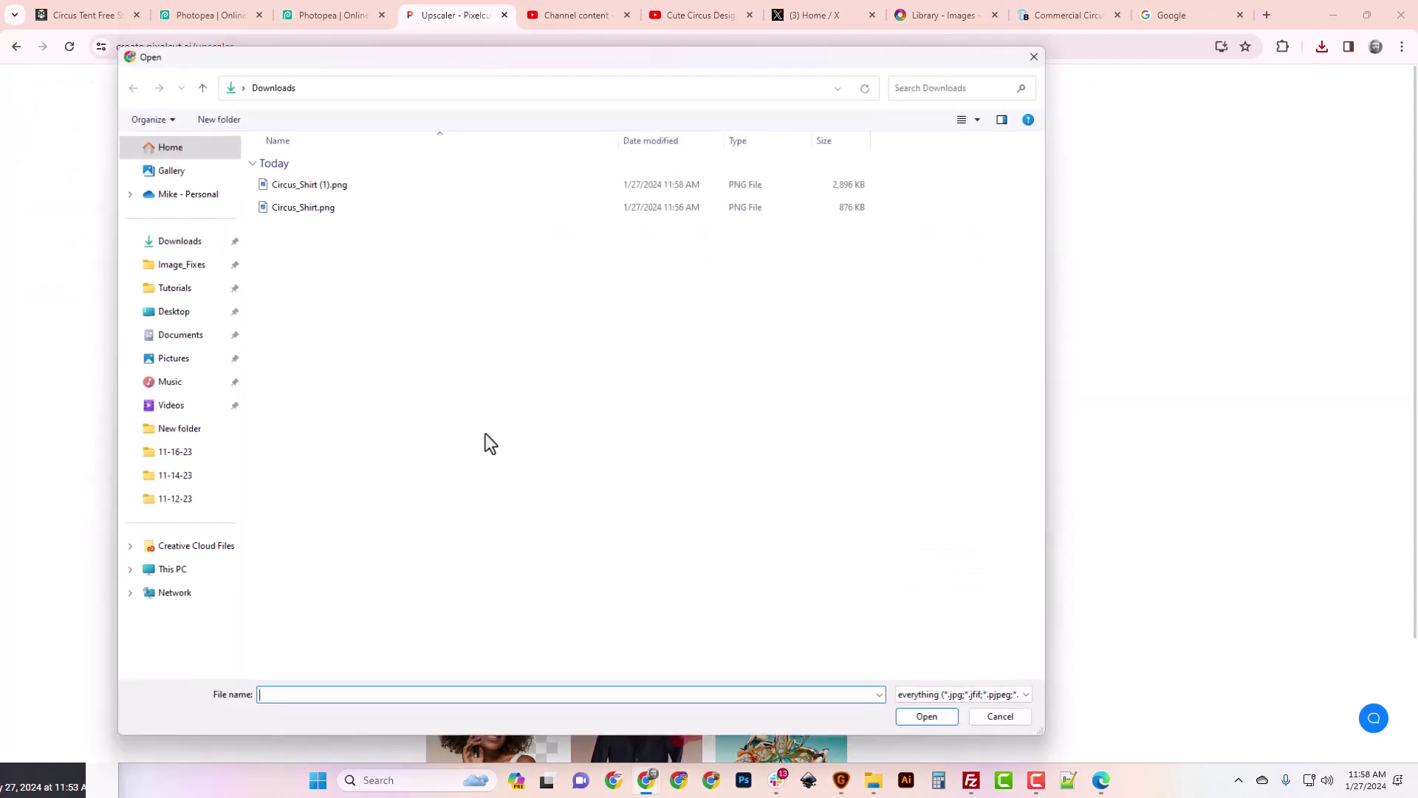
{"action": "left_click", "coordinate": [314, 185]}
{"action": "left_click", "coordinate": [927, 718]}
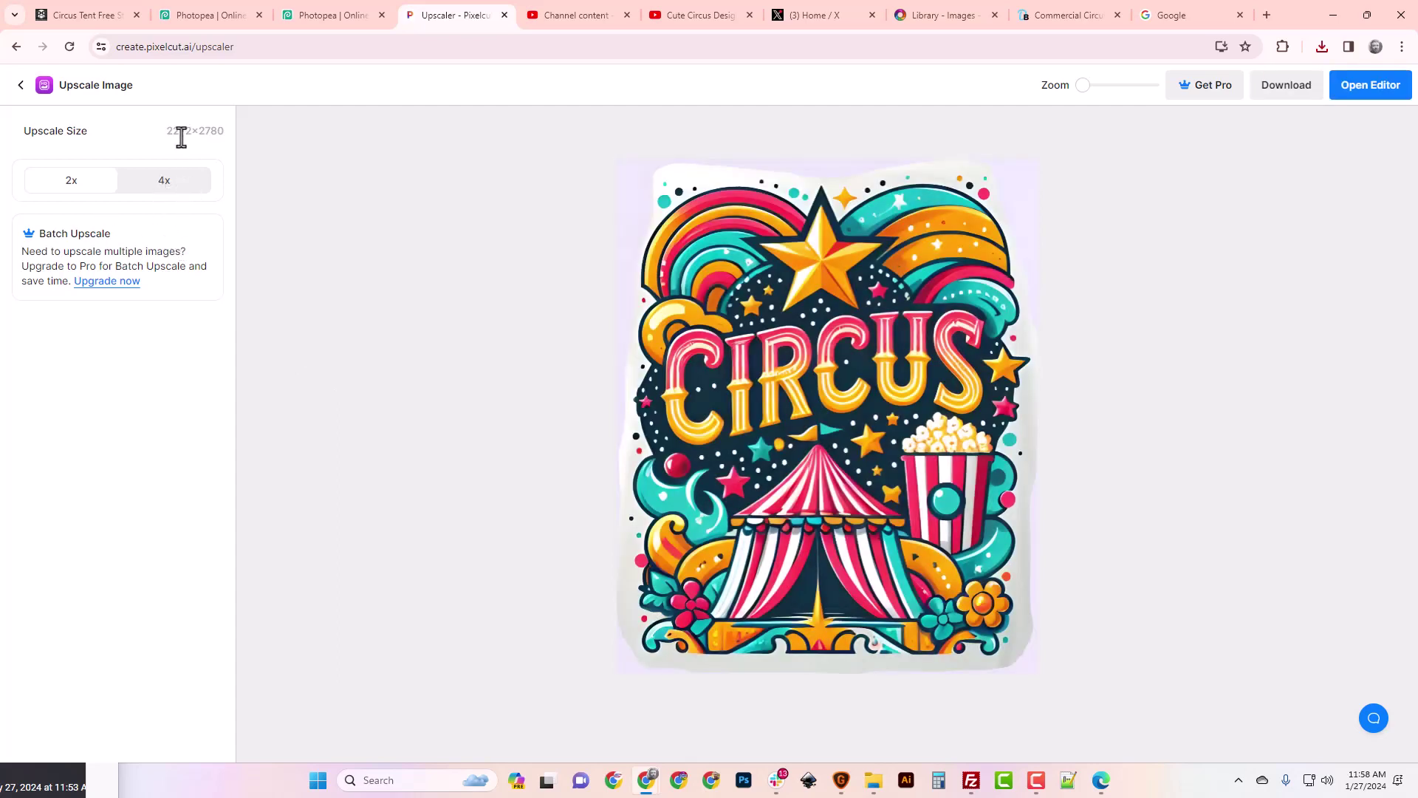
Step: Try the 4x size, dismiss the upgrade offer, and download the second image upscaled 2x
{"action": "left_click", "coordinate": [168, 193]}
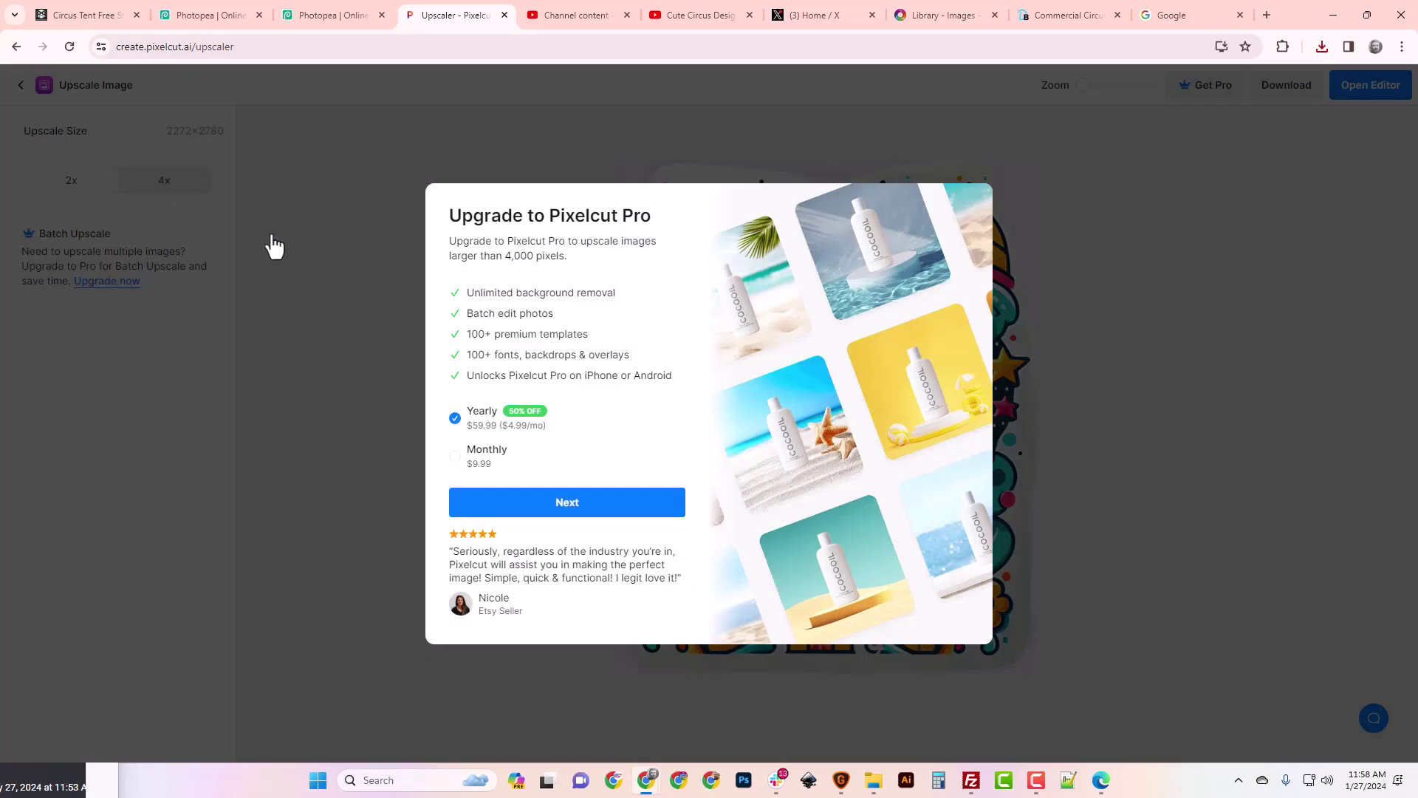
{"action": "left_click", "coordinate": [1083, 305]}
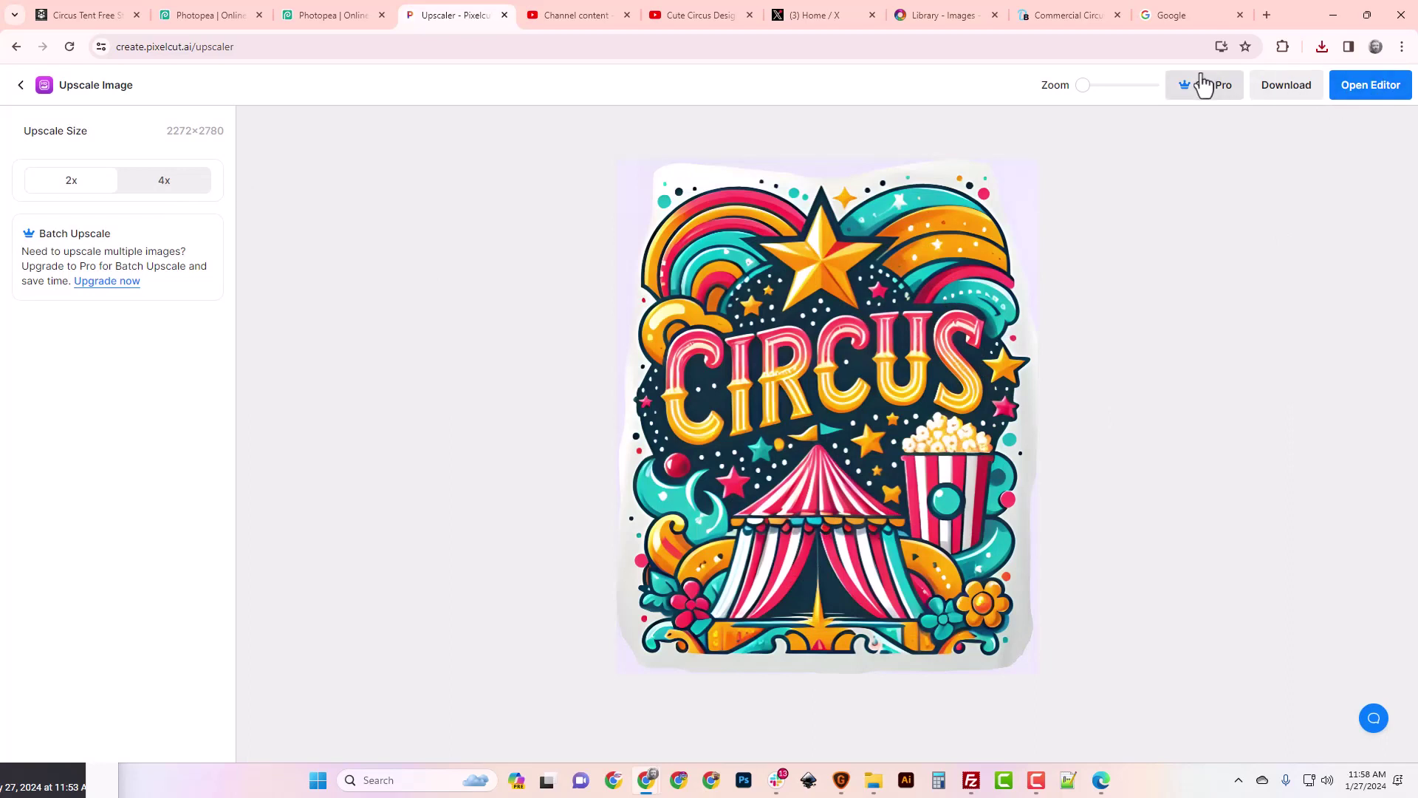
{"action": "left_click", "coordinate": [1285, 87]}
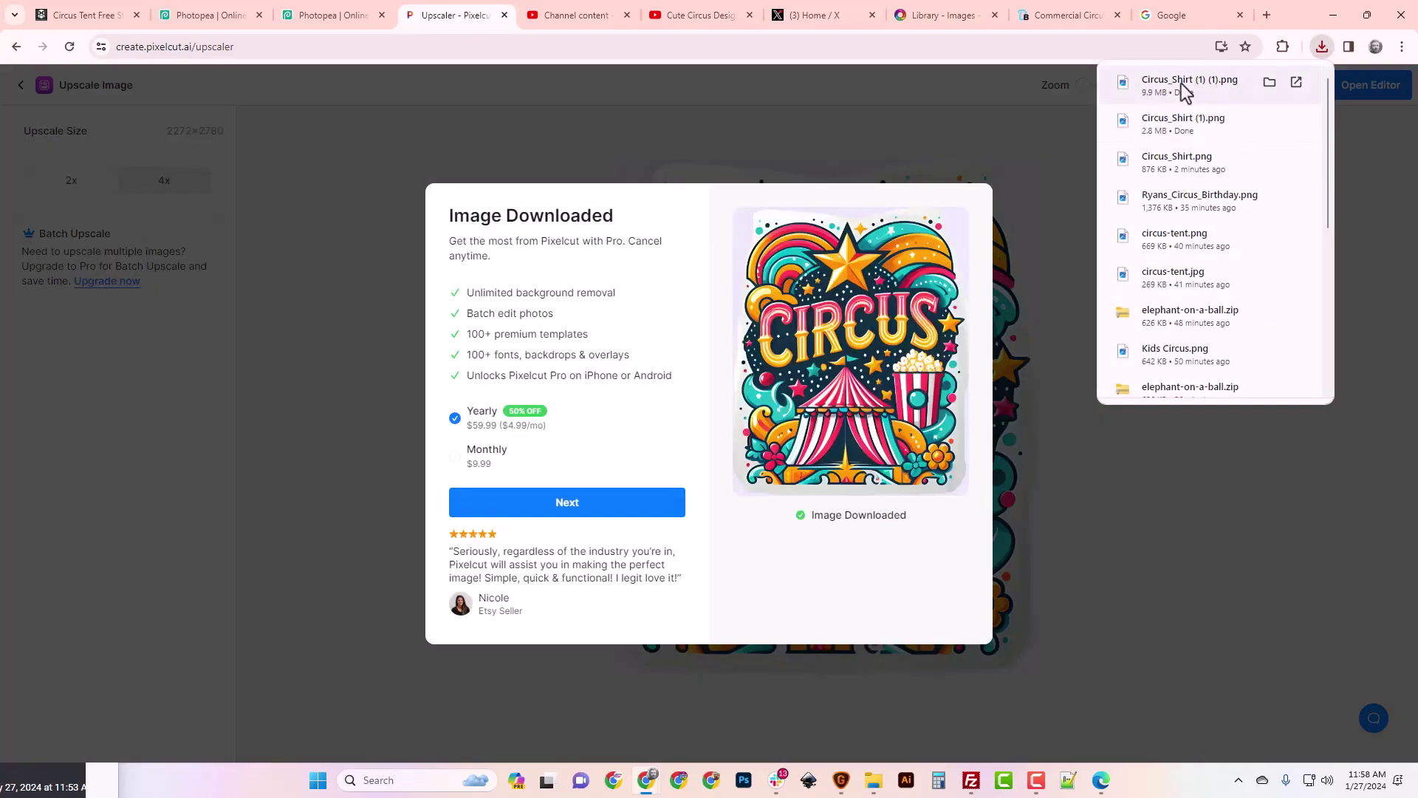
{"action": "left_click", "coordinate": [1070, 665]}
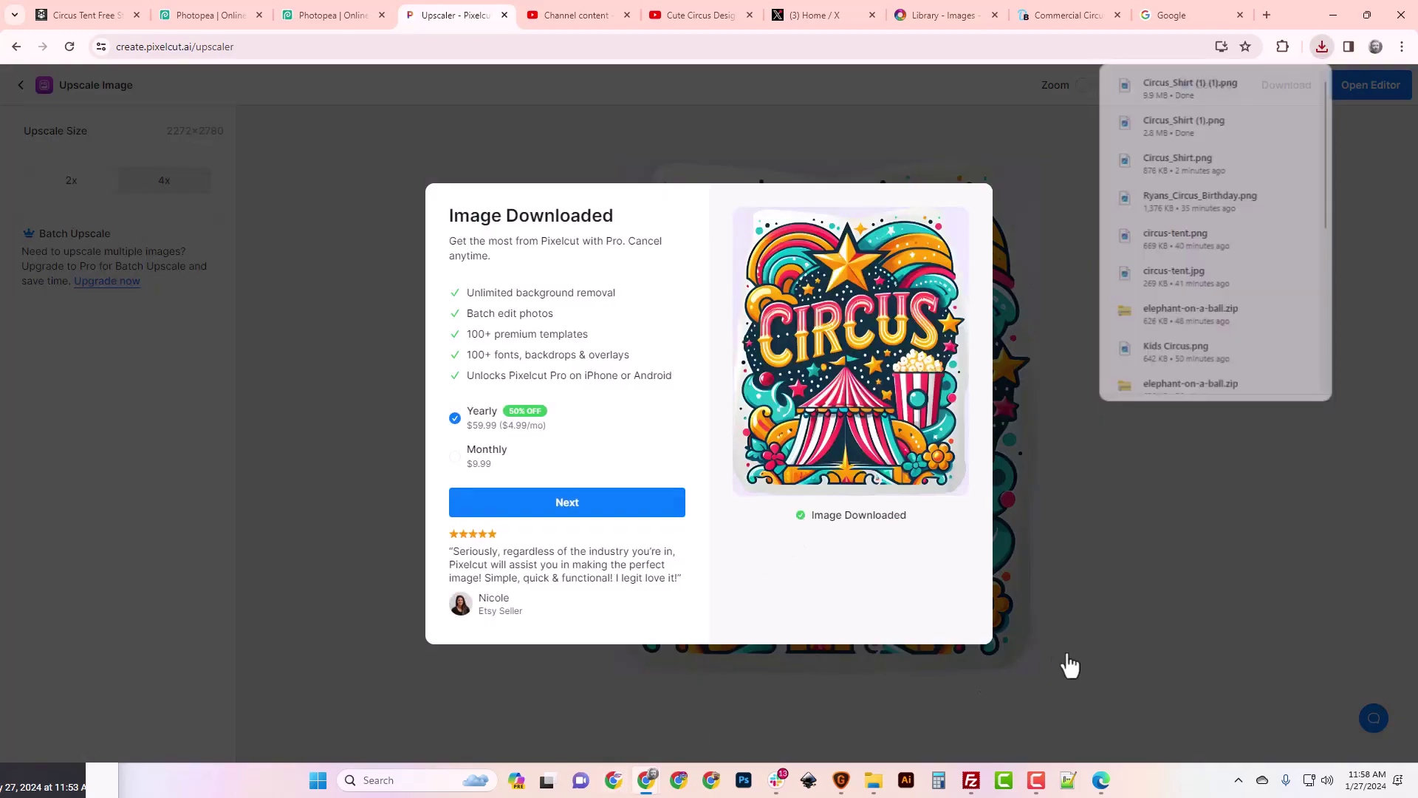
Step: Bring up the Downloads folder in File Explorer and rename Circus_Shirt (1) (1).png as Circus_Shirt_Upscaled.png
{"action": "left_click", "coordinate": [872, 783]}
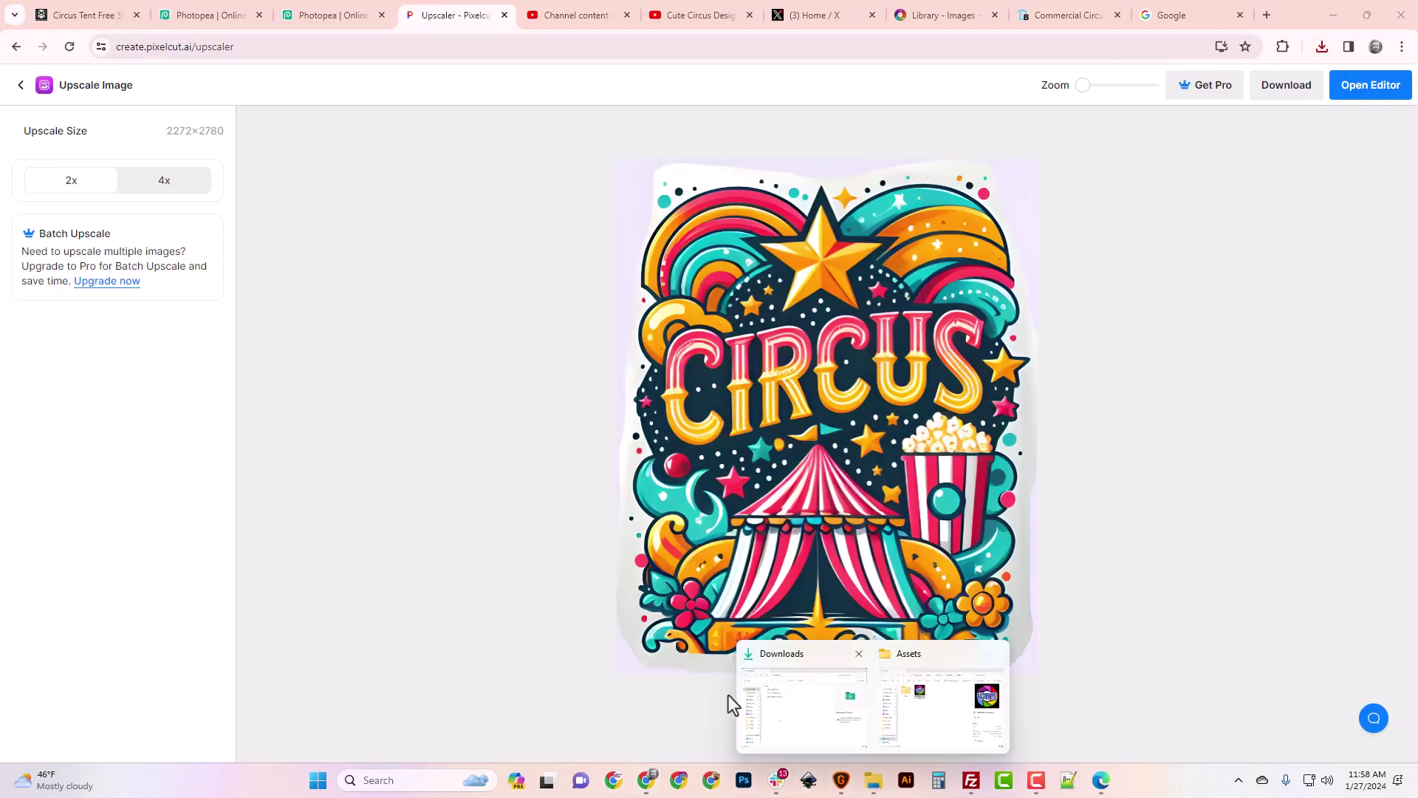
{"action": "left_click", "coordinate": [813, 658]}
{"action": "left_click", "coordinate": [511, 383]}
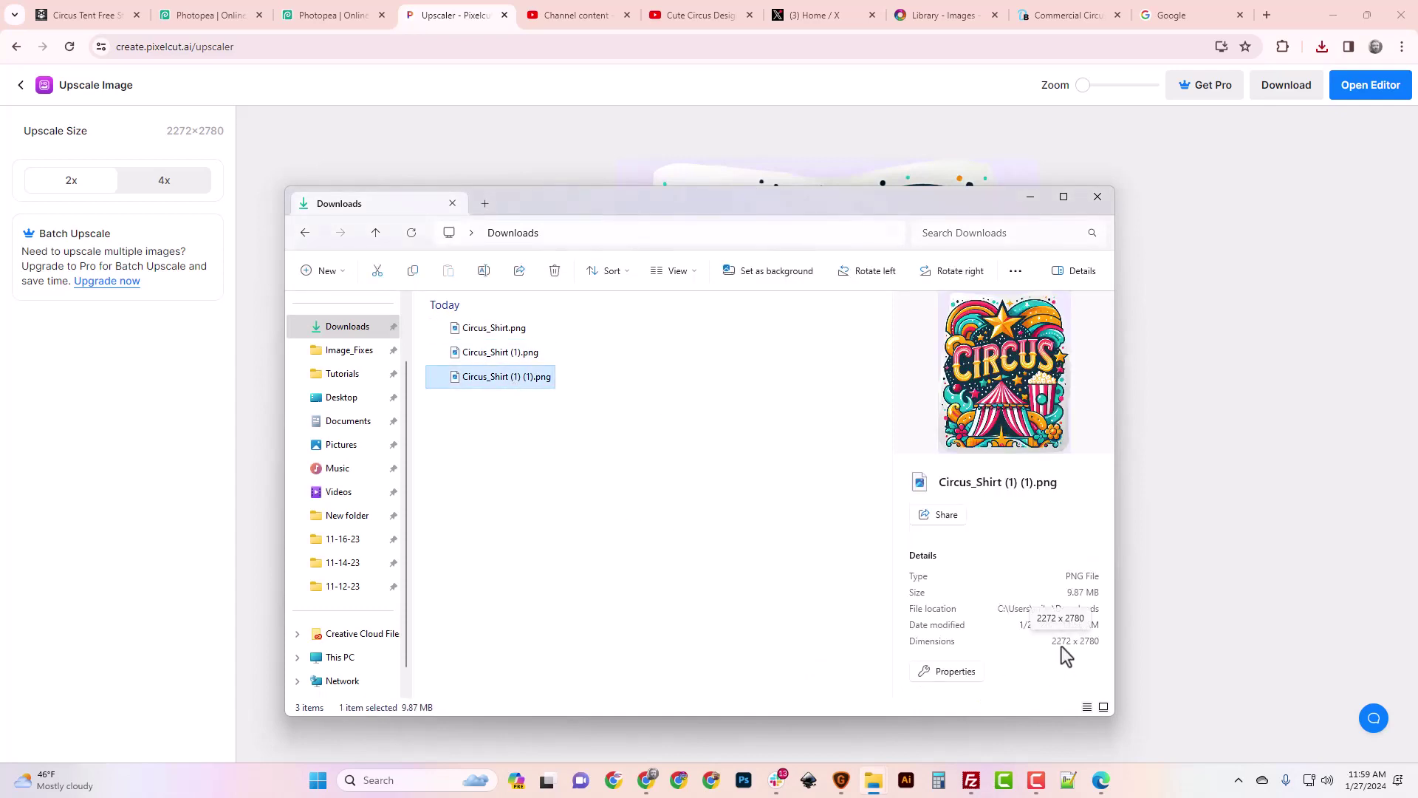
{"action": "right_click", "coordinate": [499, 381]}
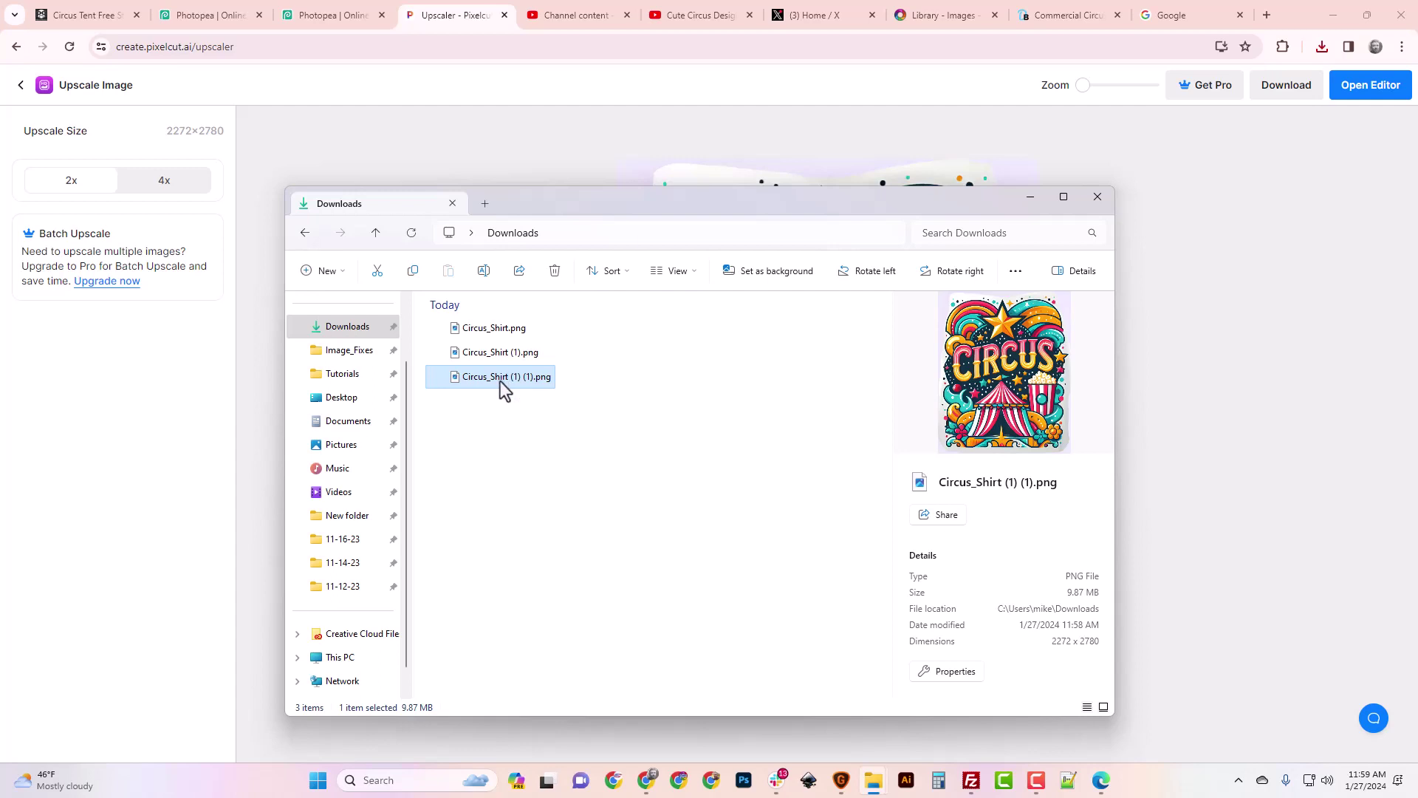
{"action": "left_click", "coordinate": [578, 295]}
{"action": "left_click_drag", "start_coordinate": [530, 381], "coordinate": [512, 383]}
{"action": "key", "text": "BackSpace"}
{"action": "type", "text": "_Upscaled"}
{"action": "key", "text": "Return"}
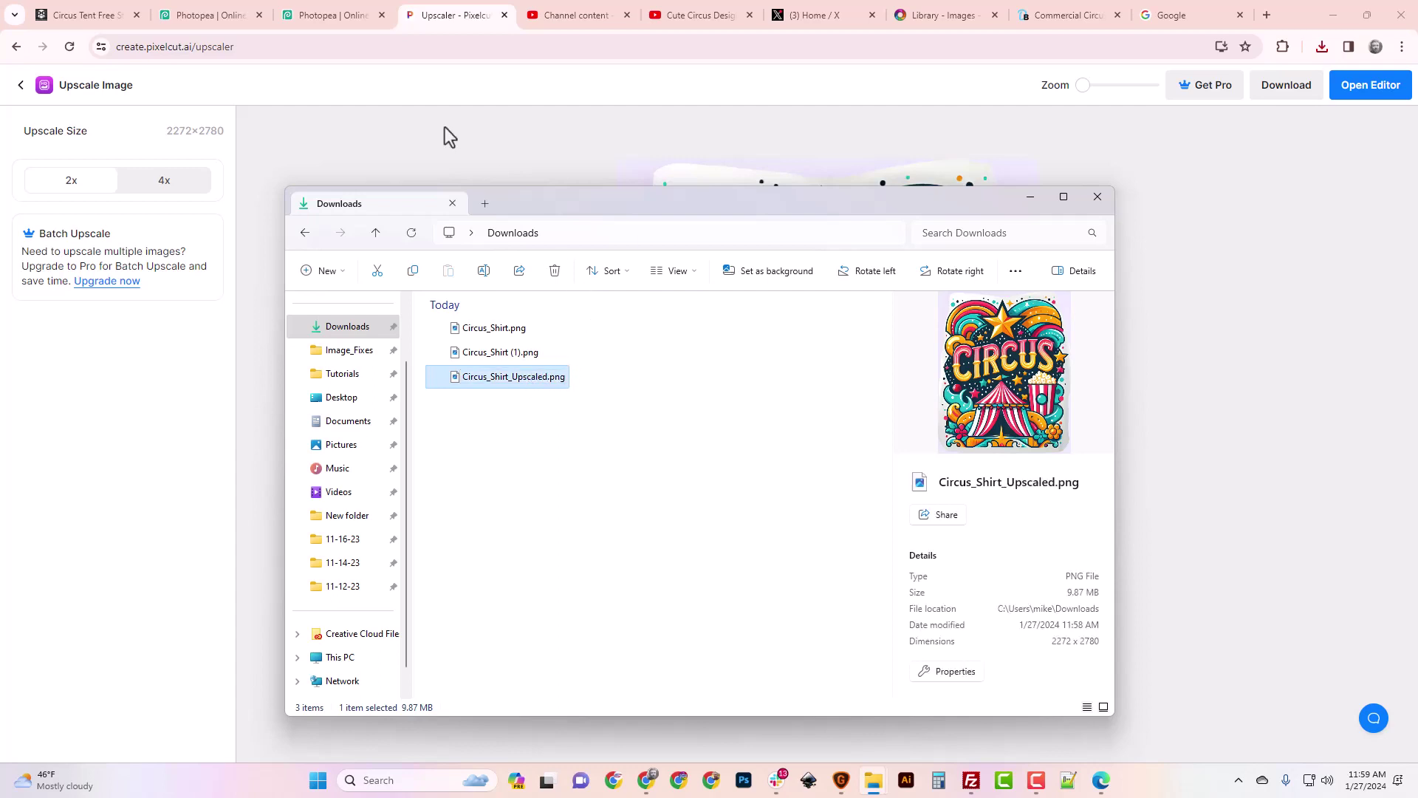
Step: Switch to the Photopea page holding Circus_Shirt.psd and close all browser tabs after it
{"action": "left_click", "coordinate": [226, 11]}
{"action": "right_click", "coordinate": [226, 12]}
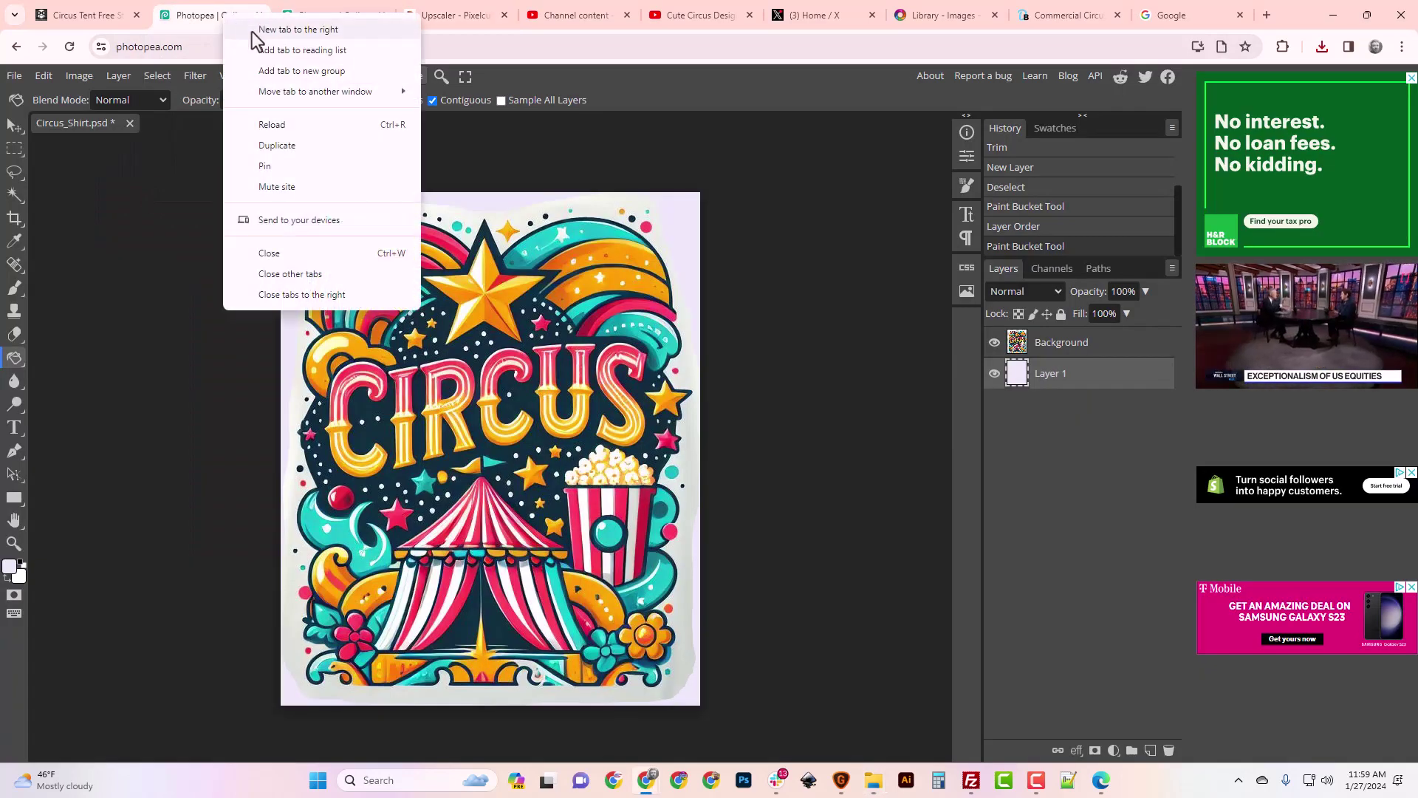
{"action": "left_click", "coordinate": [319, 299]}
{"action": "left_click", "coordinate": [774, 141]}
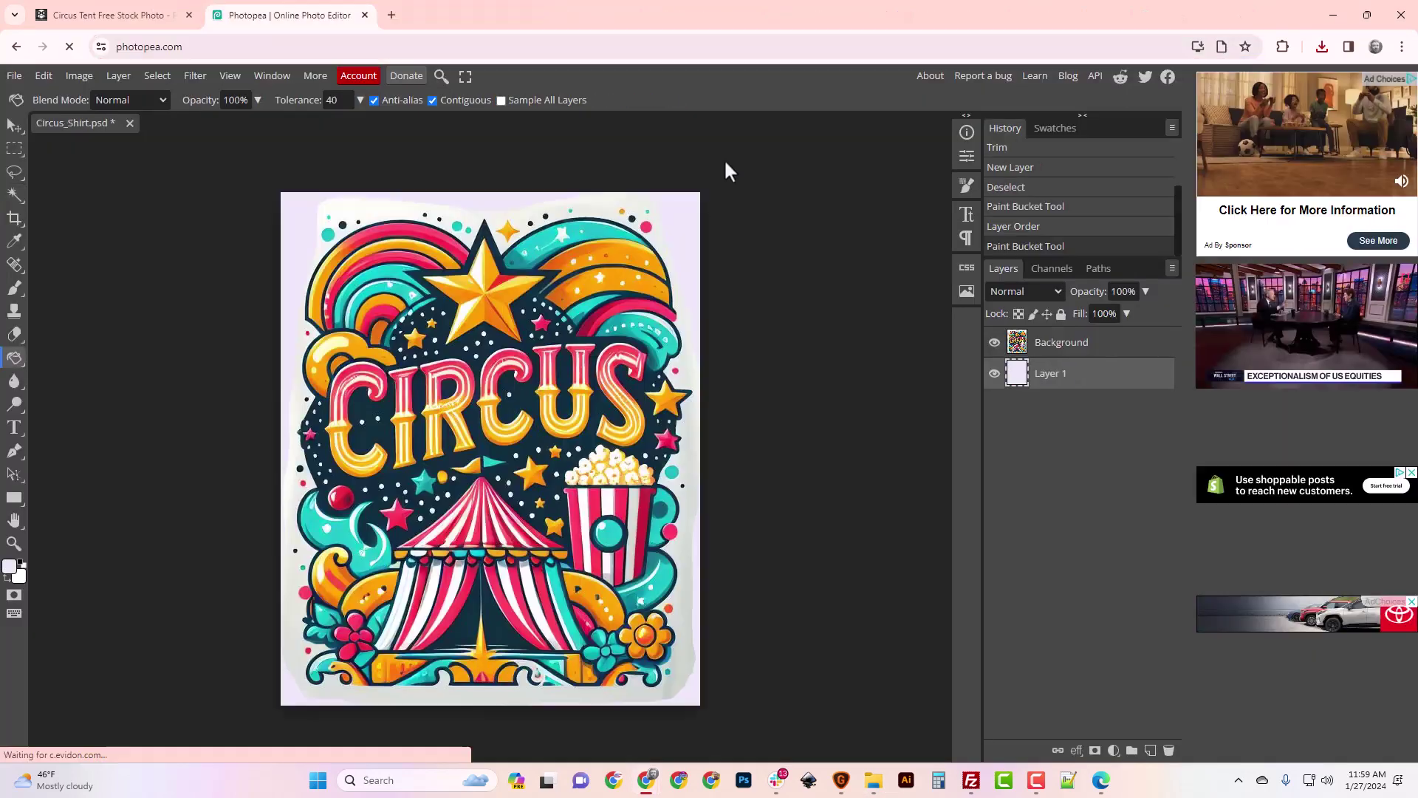
{"action": "left_click", "coordinate": [14, 75]}
{"action": "left_click", "coordinate": [32, 100]}
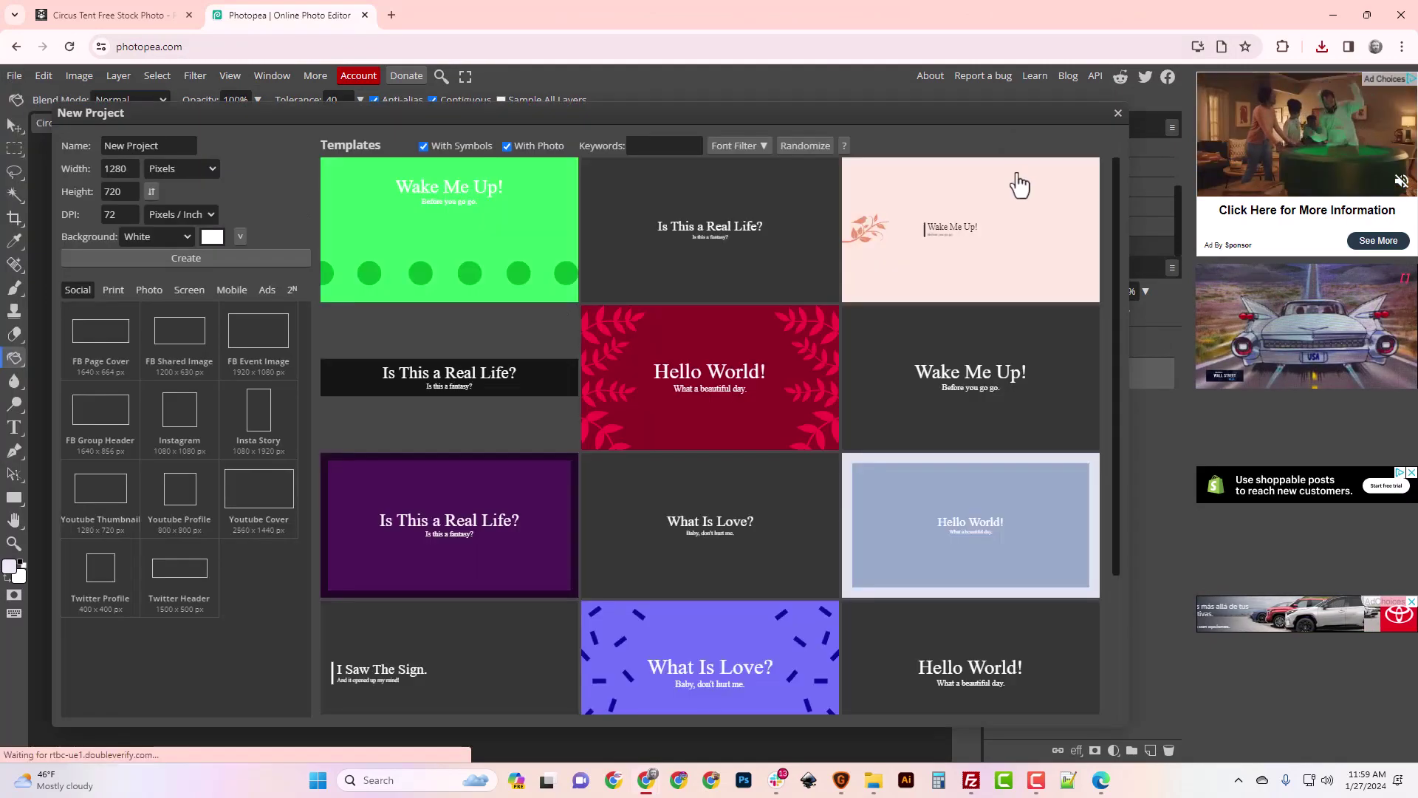
{"action": "left_click", "coordinate": [1117, 112]}
Step: Open Circus_Shirt_Upscaled.png from the Downloads folder in Photopea
{"action": "left_click", "coordinate": [14, 76]}
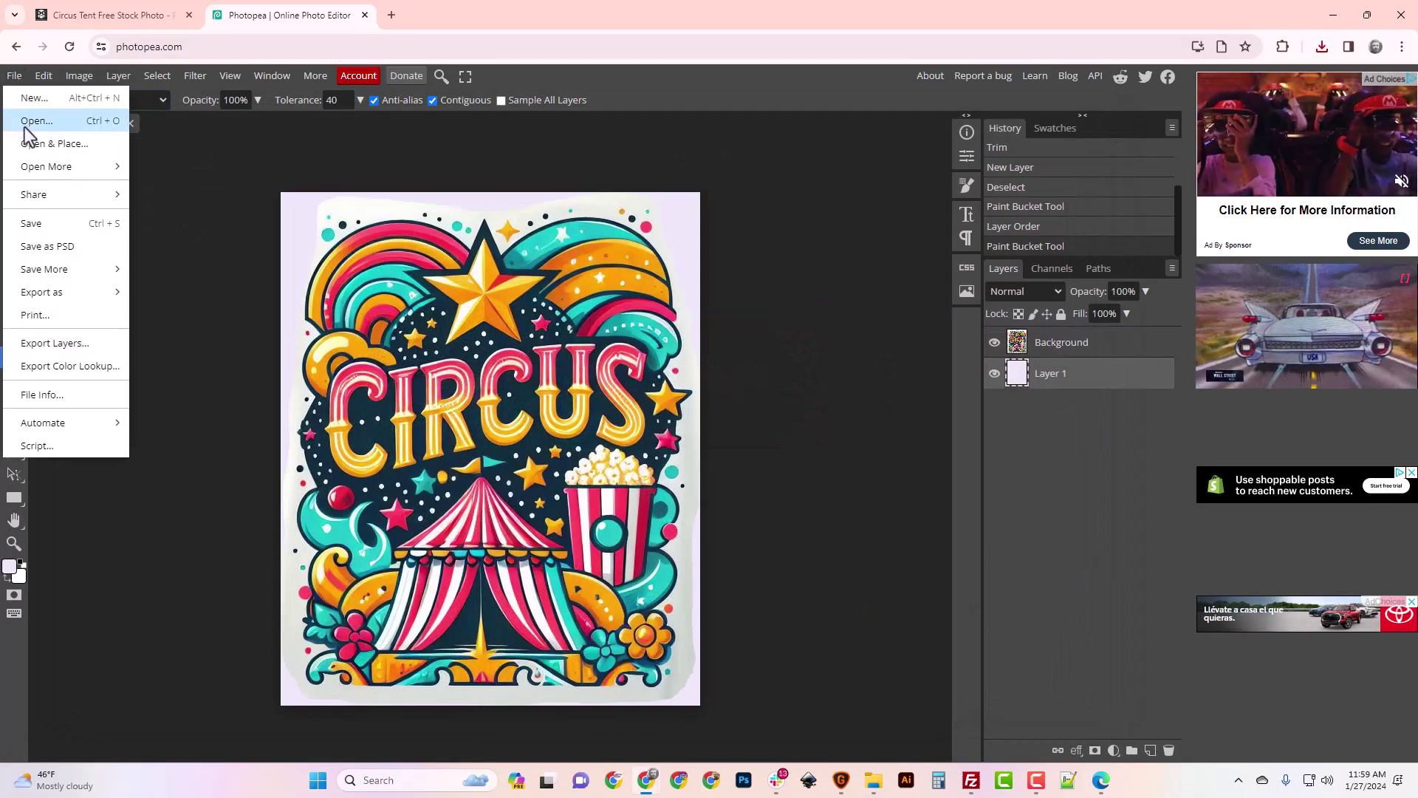
{"action": "left_click", "coordinate": [29, 121]}
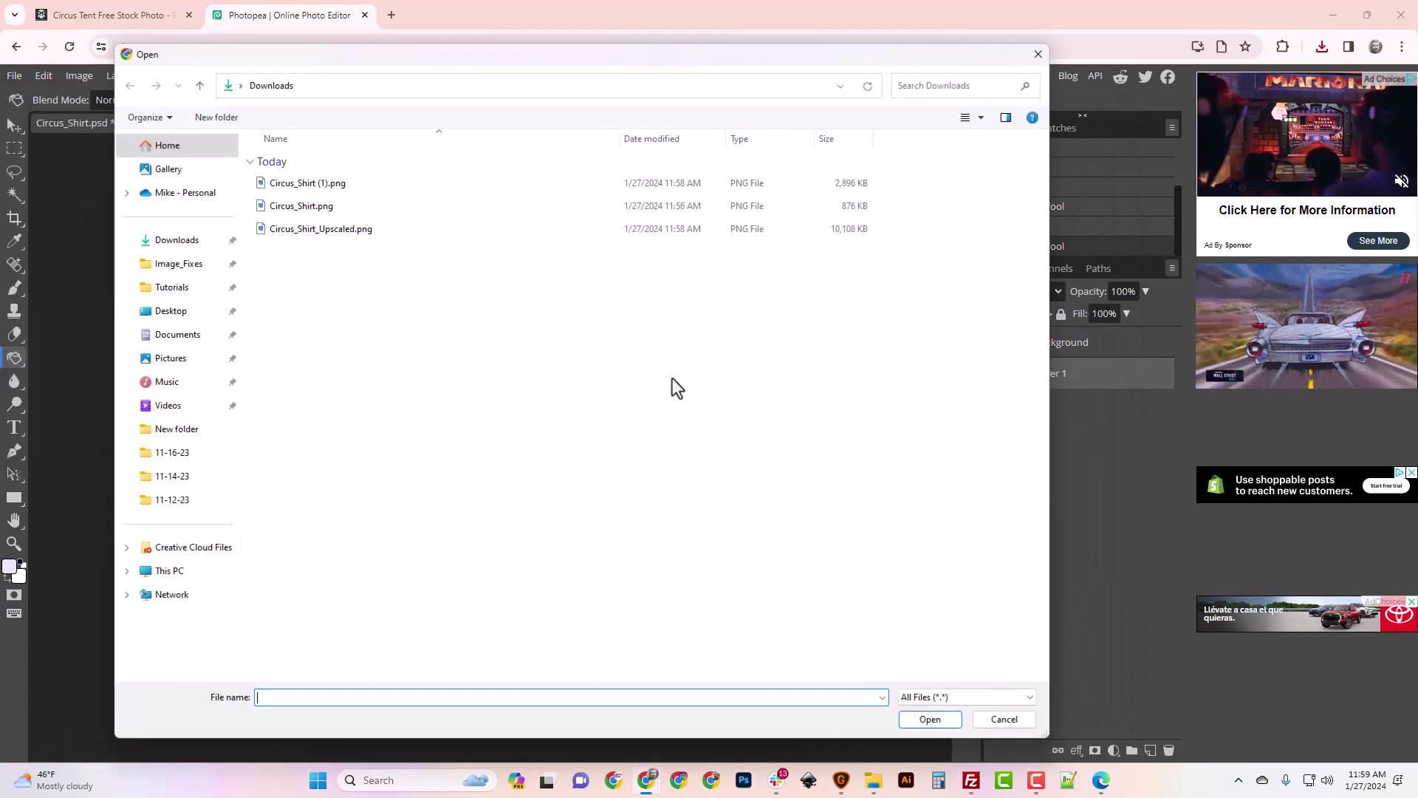
{"action": "left_click", "coordinate": [330, 228]}
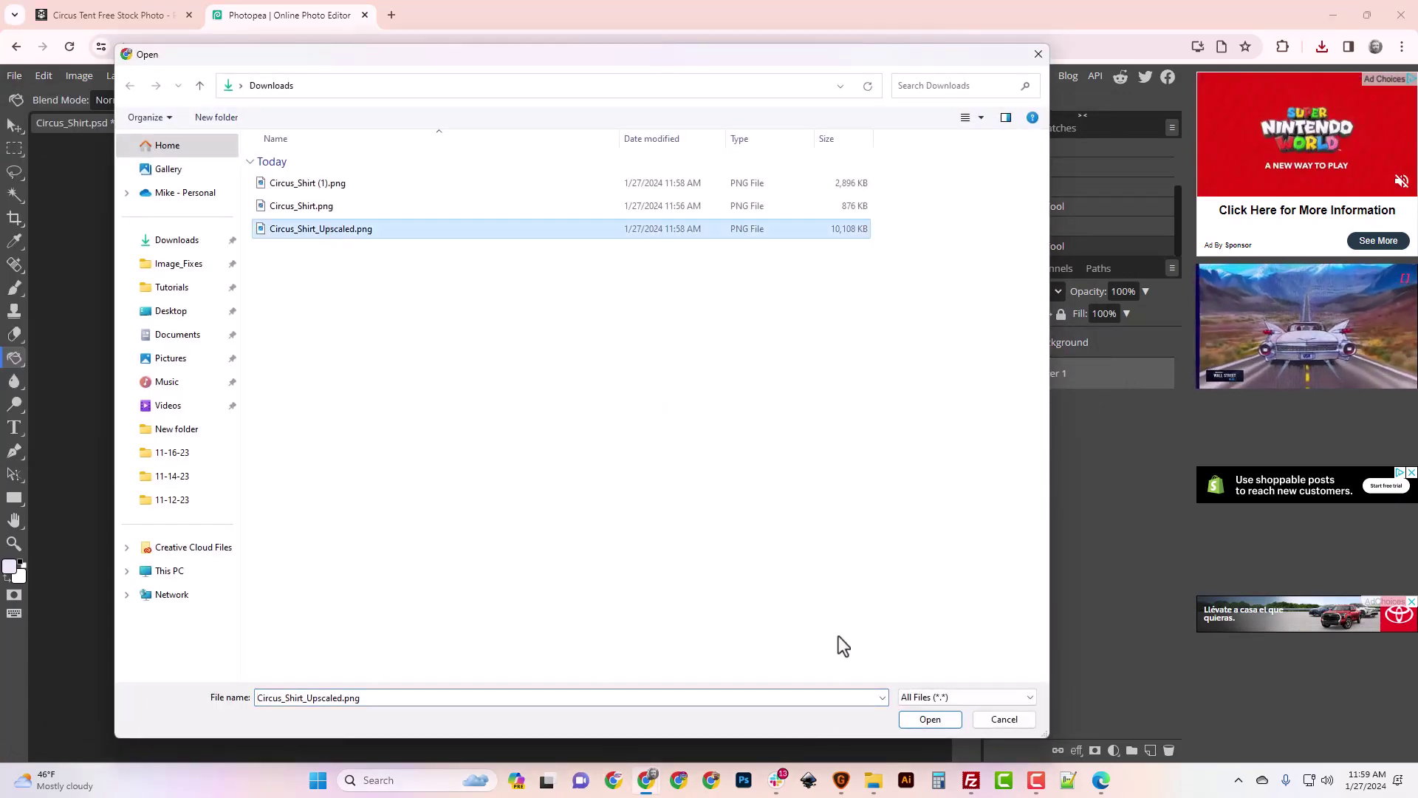
{"action": "left_click", "coordinate": [929, 719]}
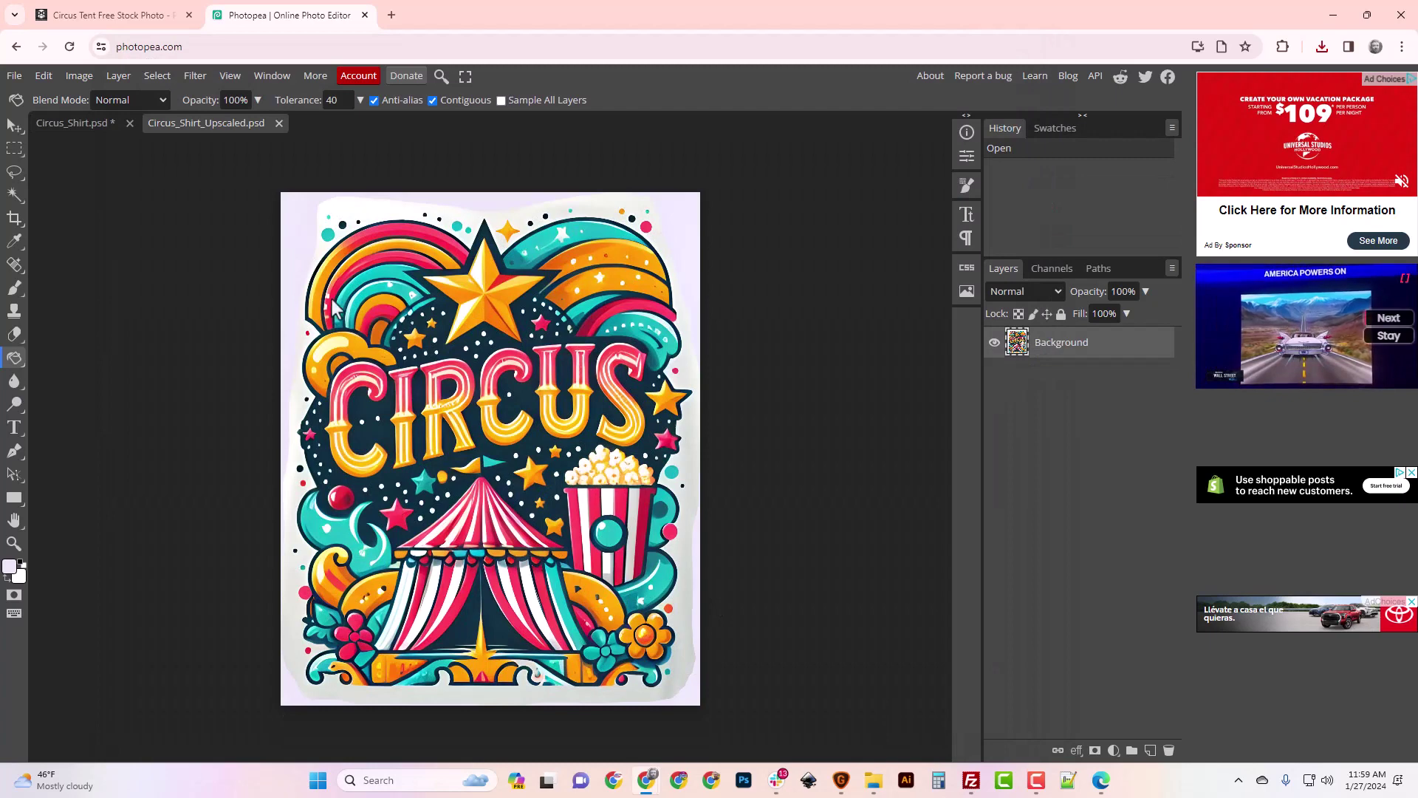
Step: Close Circus_Shirt.psd without saving its changes and examine the lettering of the upscaled circus design up close
{"action": "left_click", "coordinate": [129, 123]}
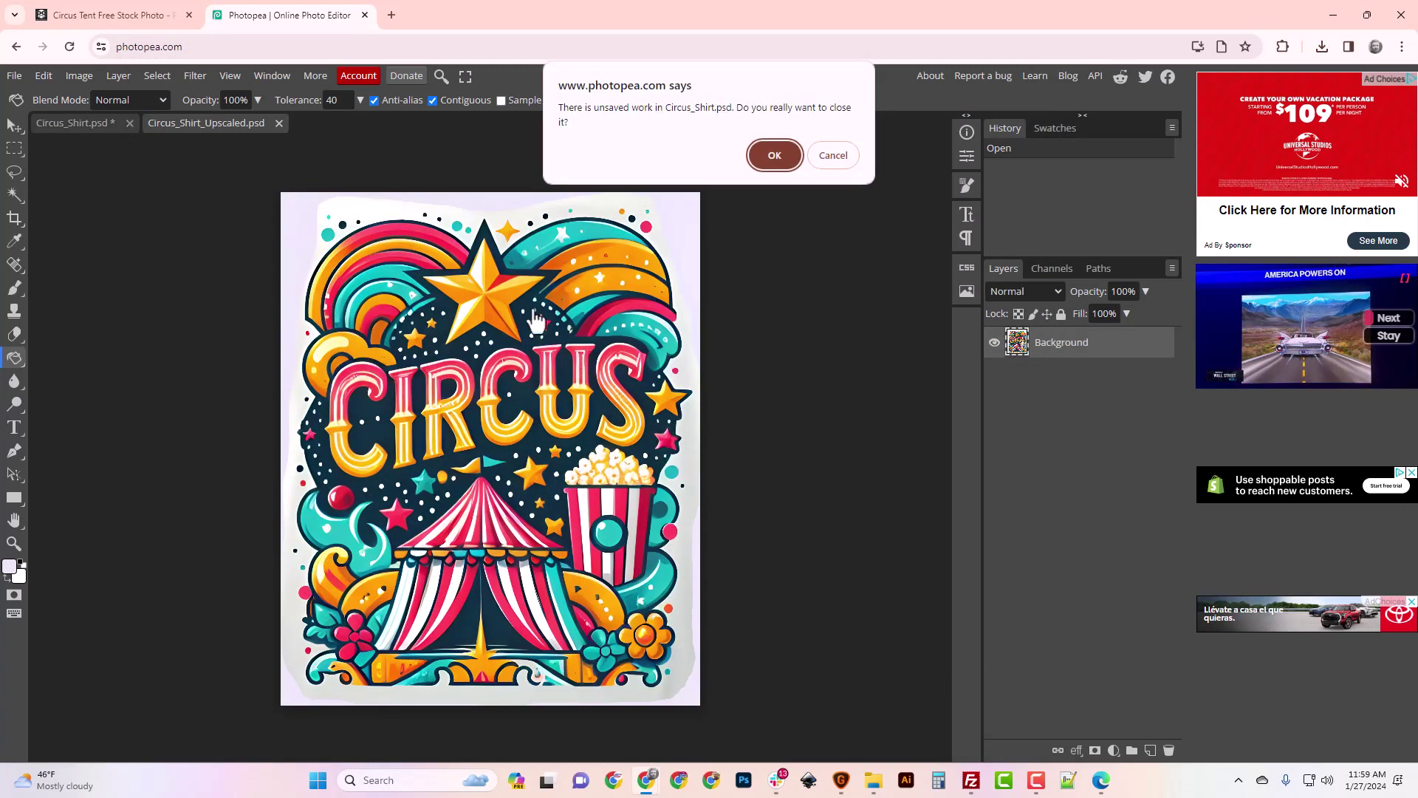
{"action": "left_click", "coordinate": [773, 156]}
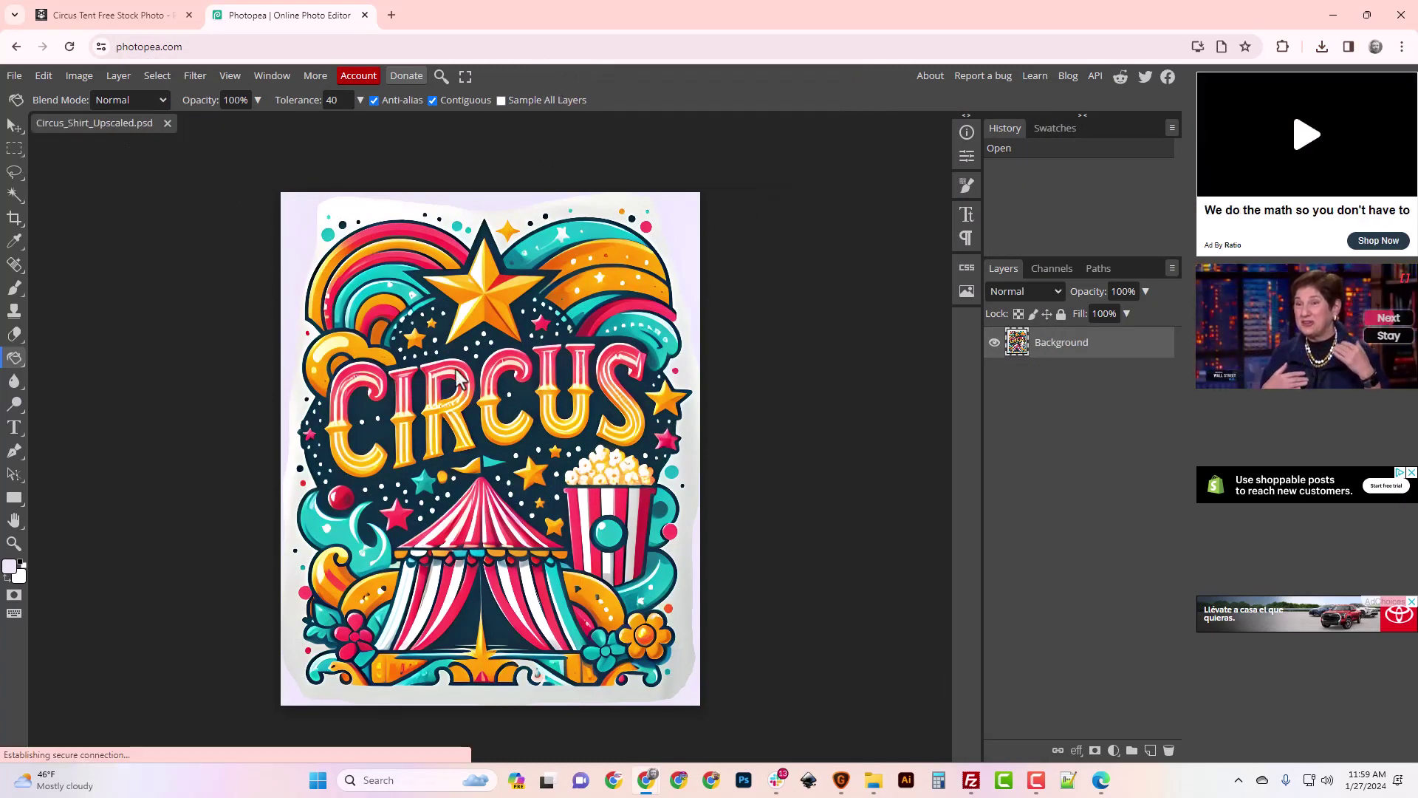
{"action": "left_click", "coordinate": [226, 77]}
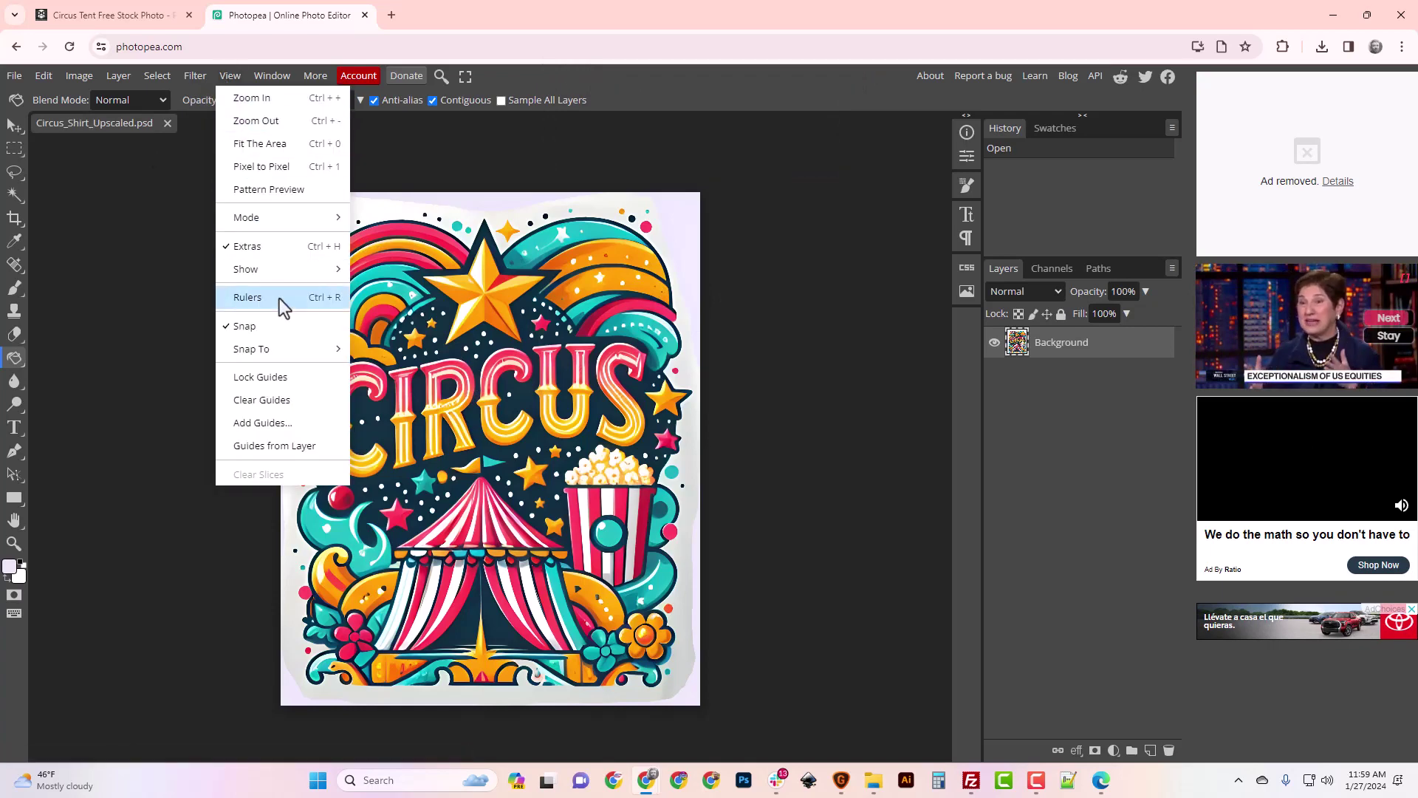
{"action": "left_click", "coordinate": [275, 98]}
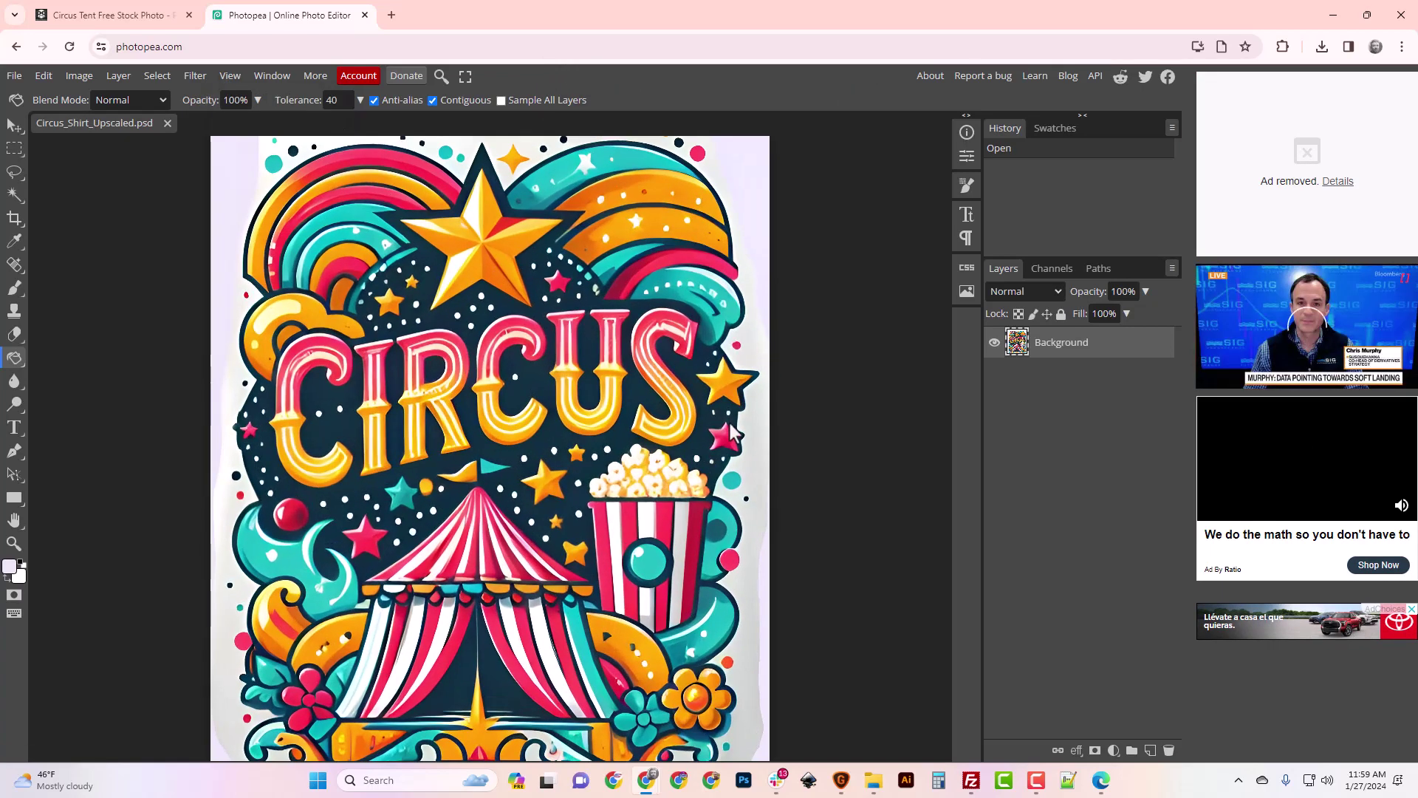
{"action": "key", "text": "ctrl+plus"}
{"action": "key", "text": "ctrl+plus"}
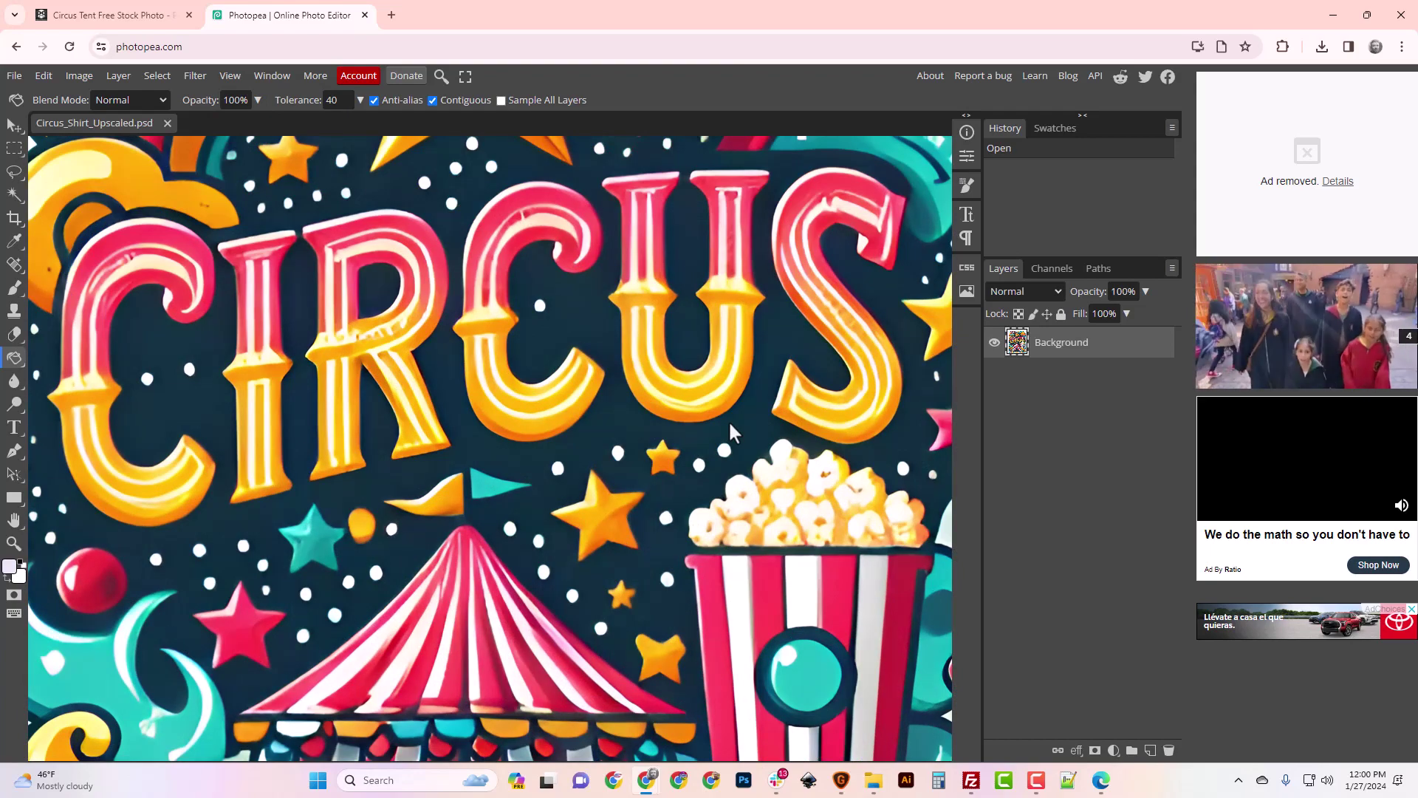
{"action": "left_click", "coordinate": [82, 76]}
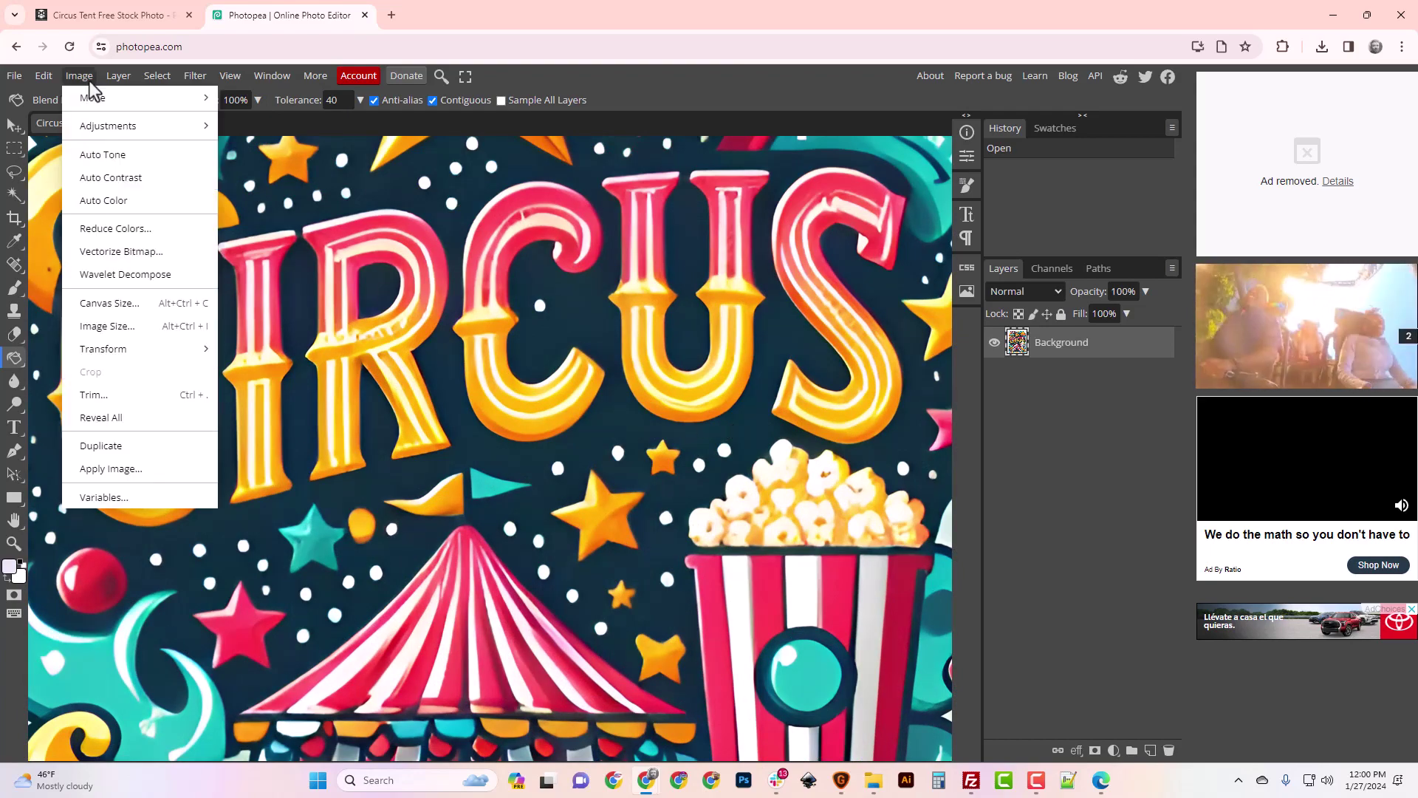
{"action": "left_click", "coordinate": [143, 327]}
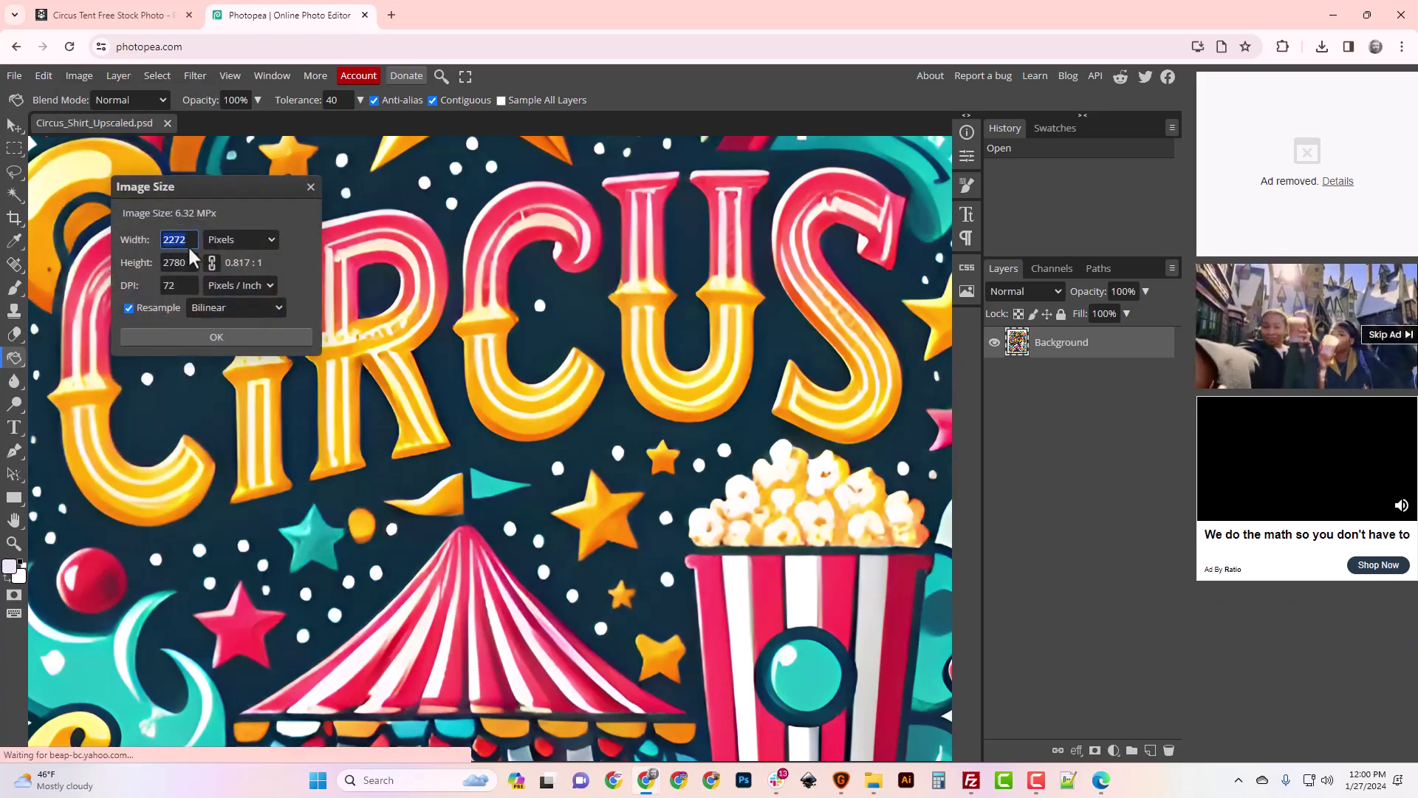
{"action": "left_click", "coordinate": [164, 285]}
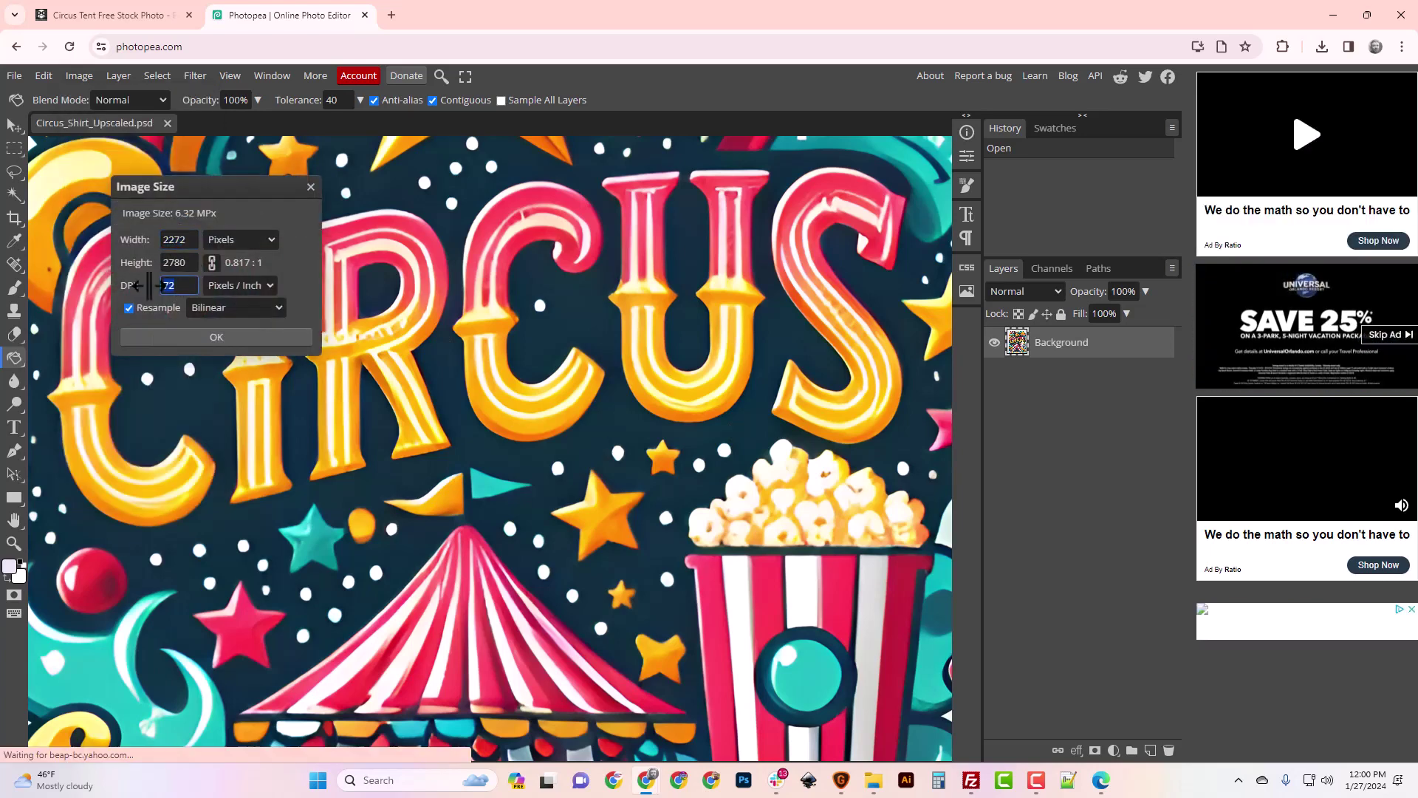
{"action": "type", "text": "300"}
{"action": "left_click", "coordinate": [255, 238]}
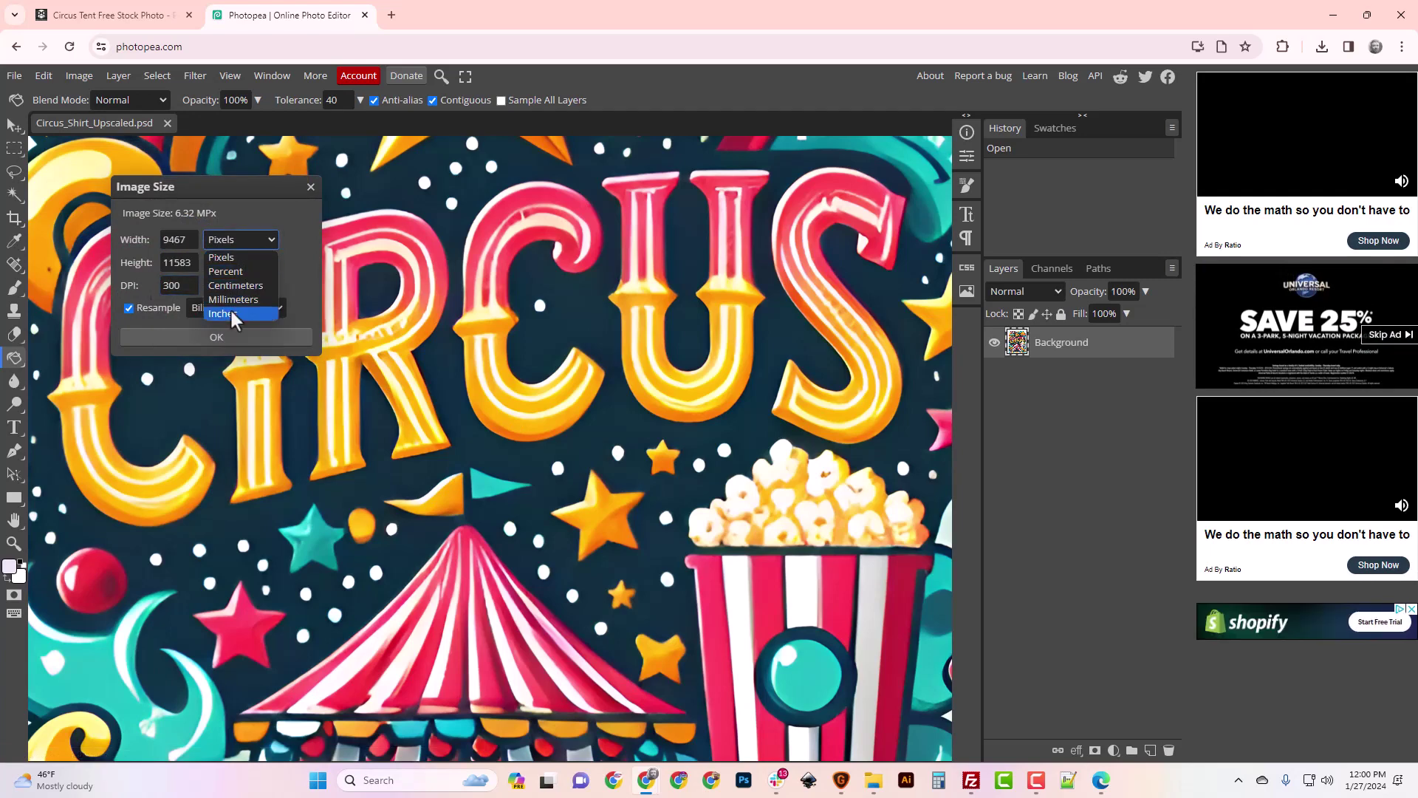
{"action": "left_click", "coordinate": [177, 291]}
{"action": "left_click", "coordinate": [130, 309]}
{"action": "left_click", "coordinate": [248, 239]}
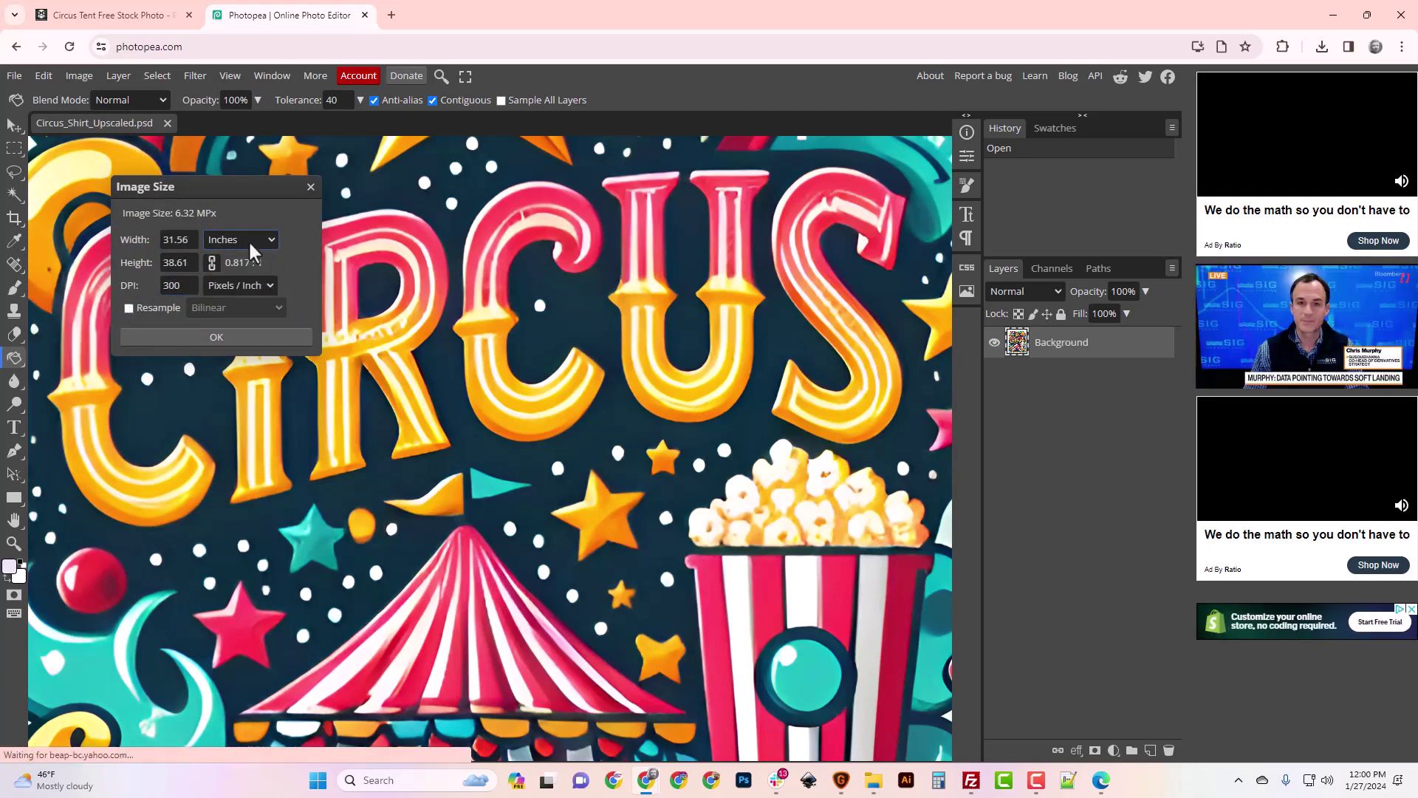
{"action": "left_click", "coordinate": [233, 268]}
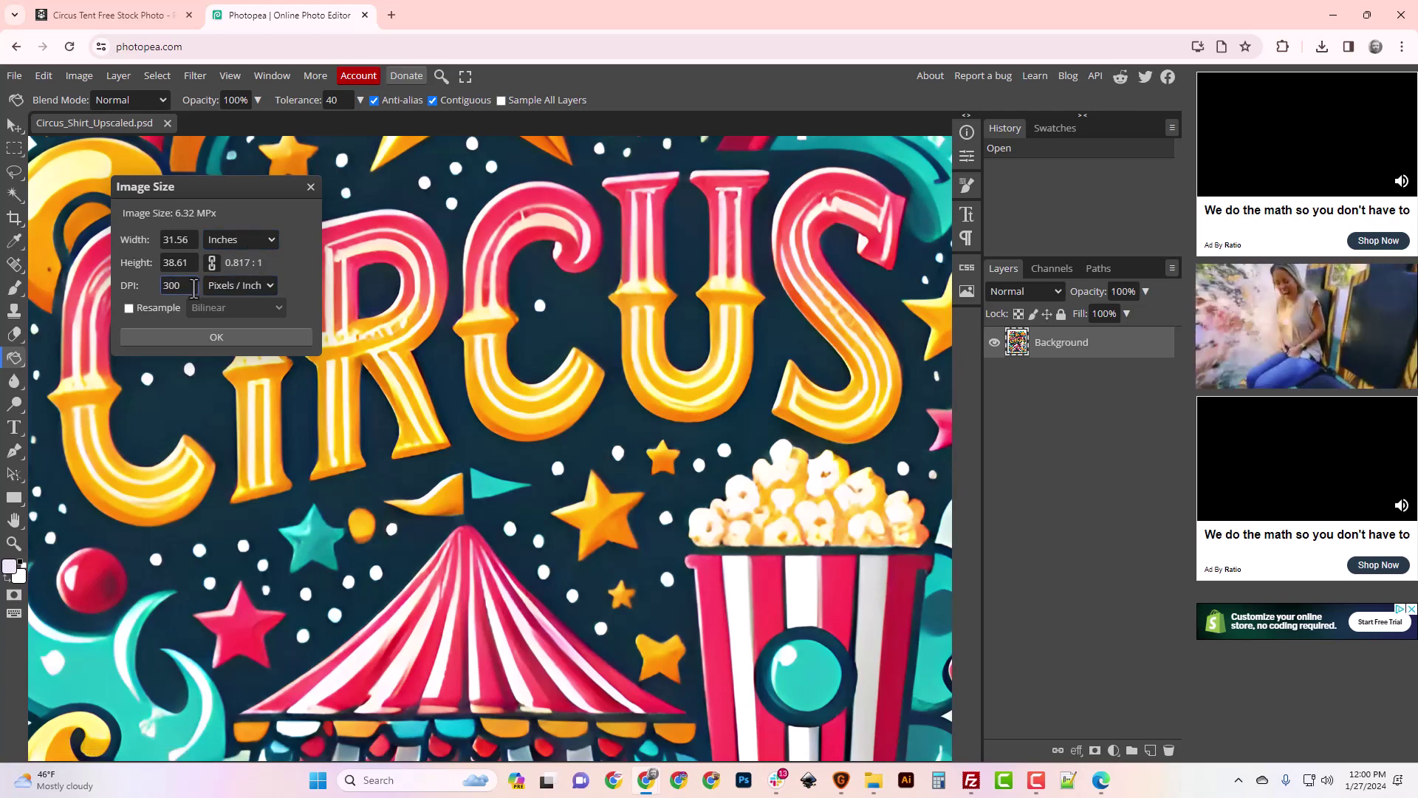
{"action": "left_click", "coordinate": [245, 238]}
{"action": "left_click", "coordinate": [125, 311]}
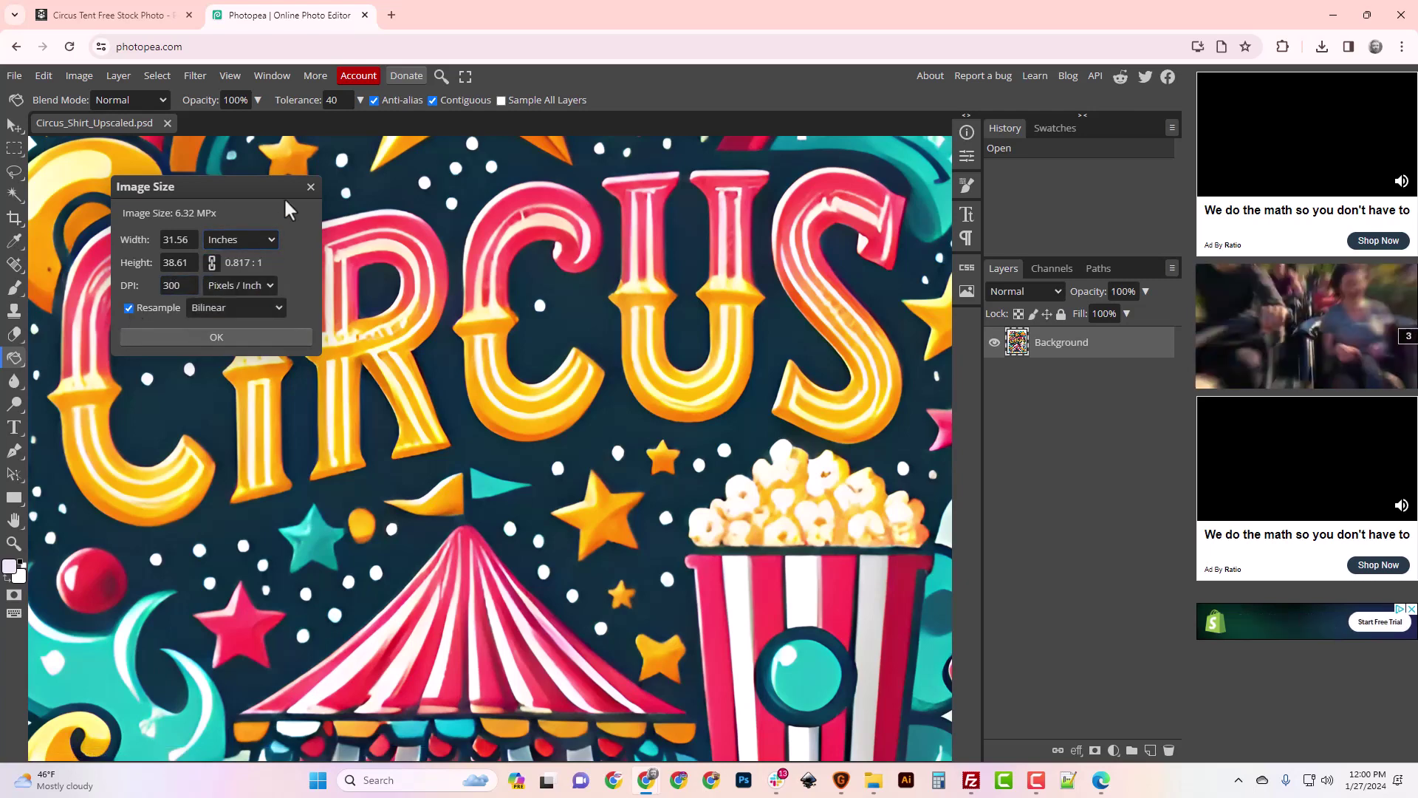
{"action": "left_click", "coordinate": [310, 186]}
Step: Set the image's resolution to 300 pixels per inch with resampling turned off
{"action": "left_click", "coordinate": [80, 76]}
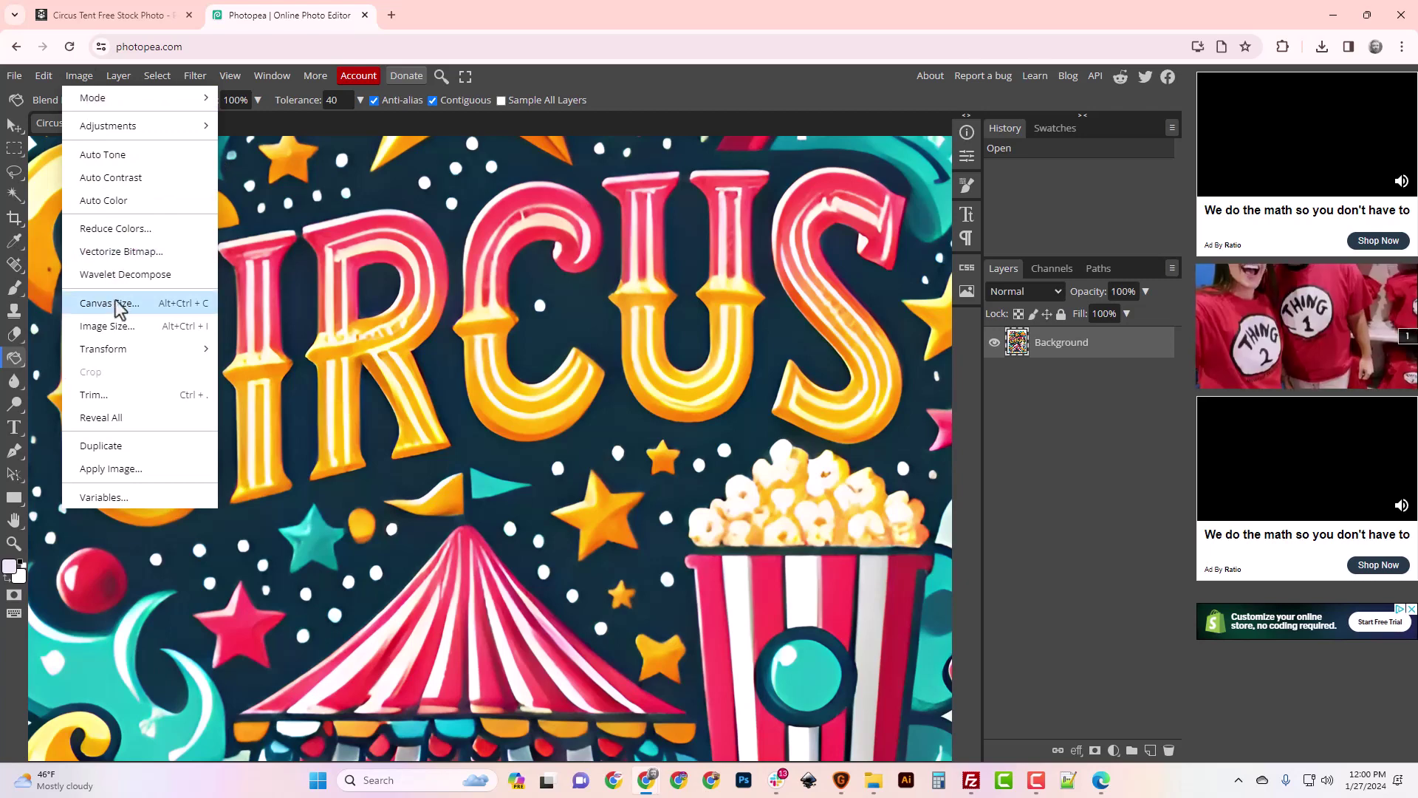
{"action": "left_click", "coordinate": [119, 322]}
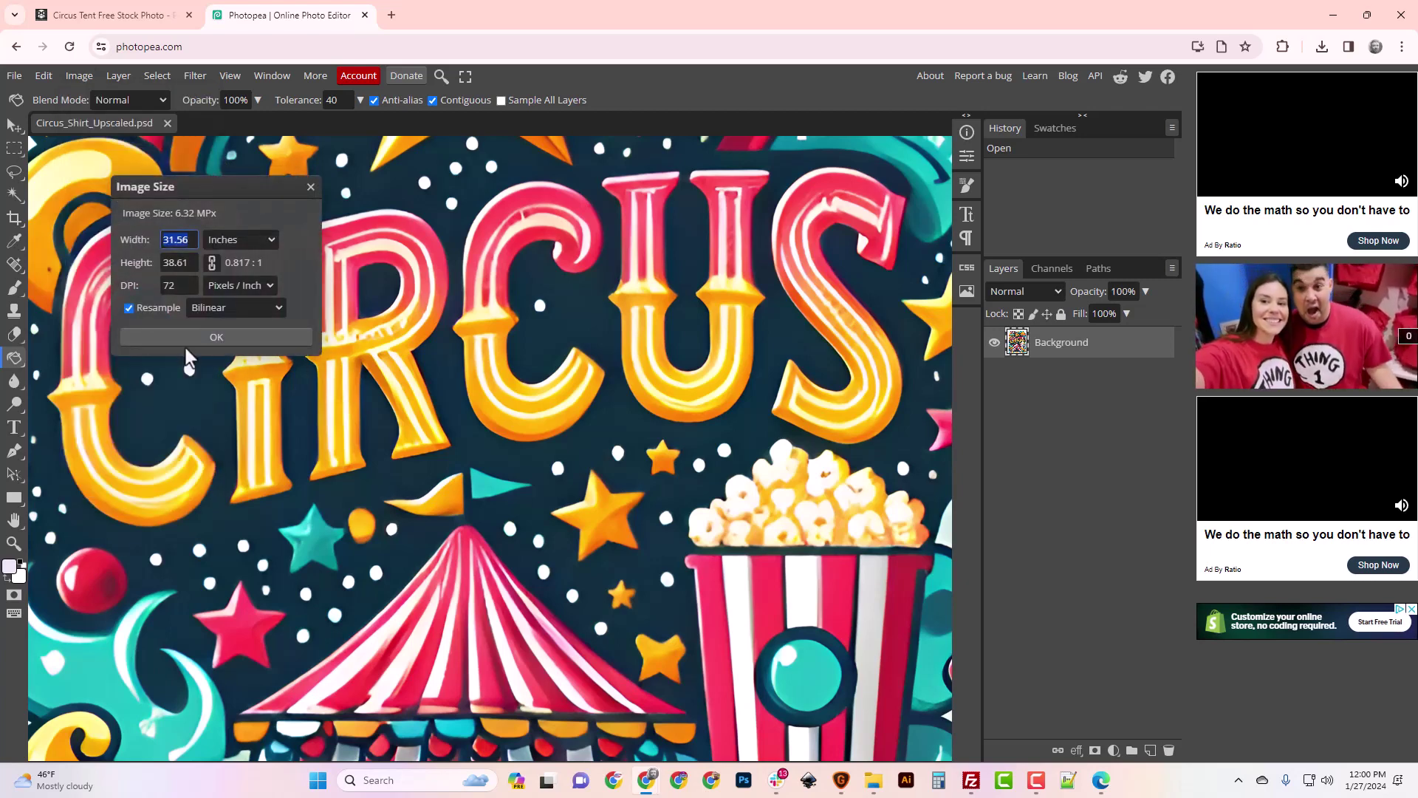
{"action": "left_click", "coordinate": [129, 307]}
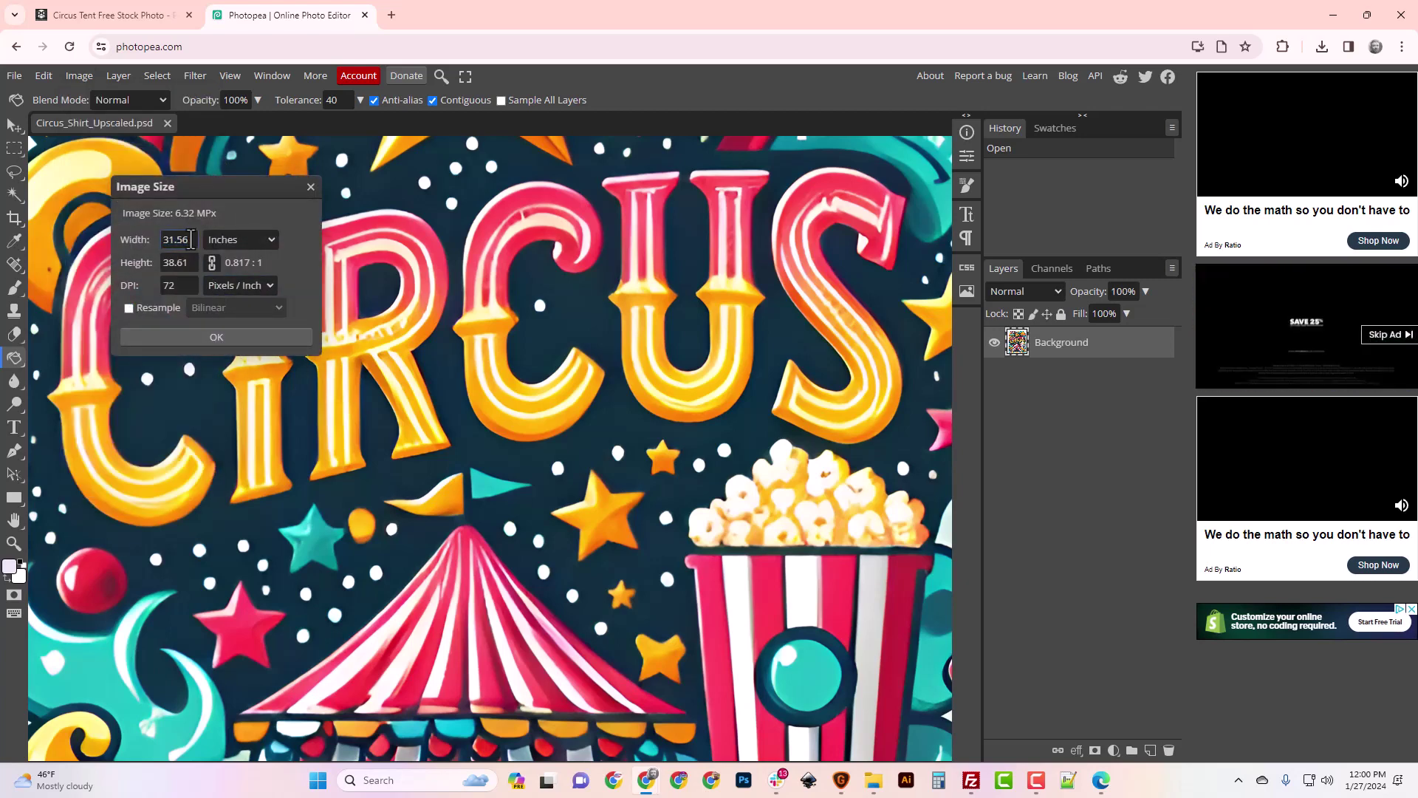
{"action": "left_click", "coordinate": [175, 285]}
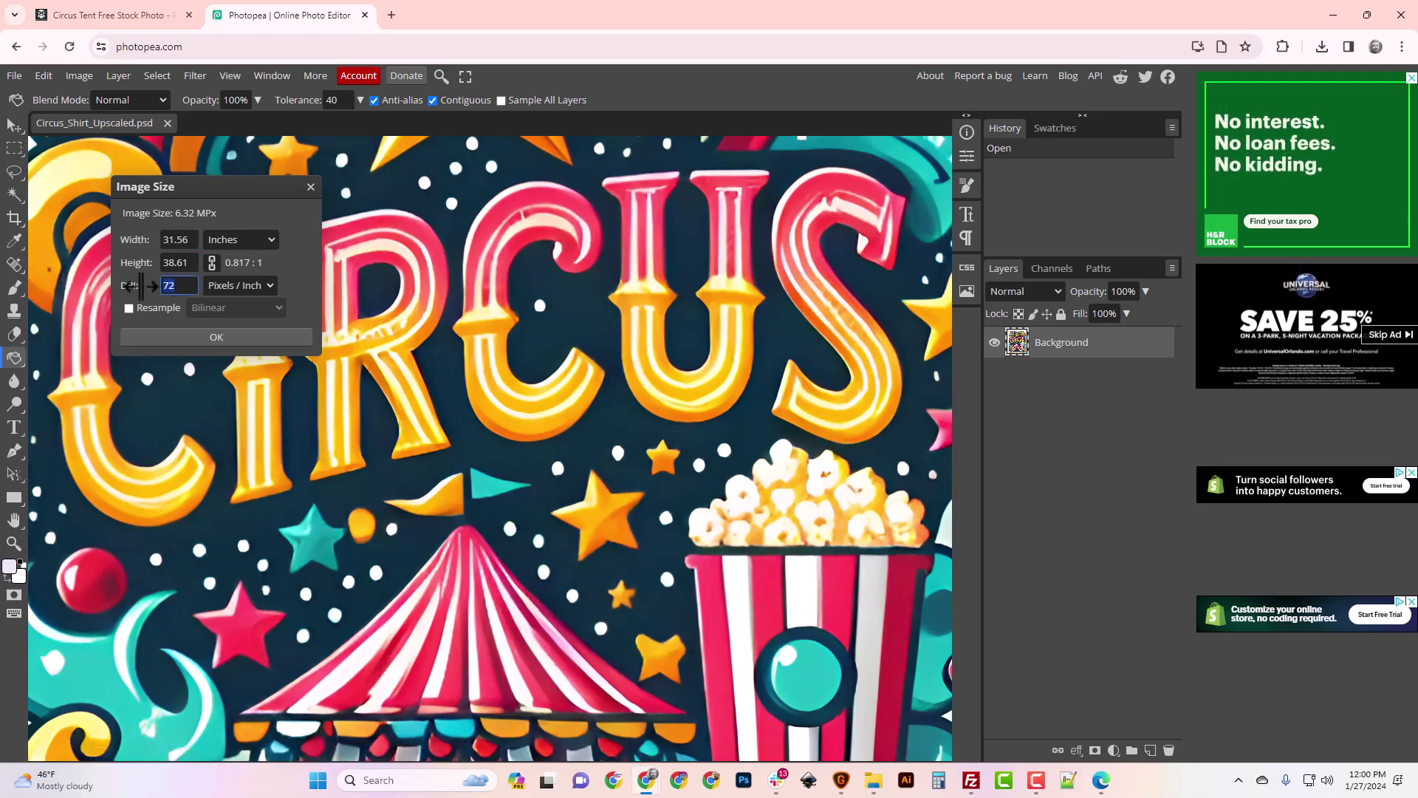
{"action": "left_click", "coordinate": [181, 262]}
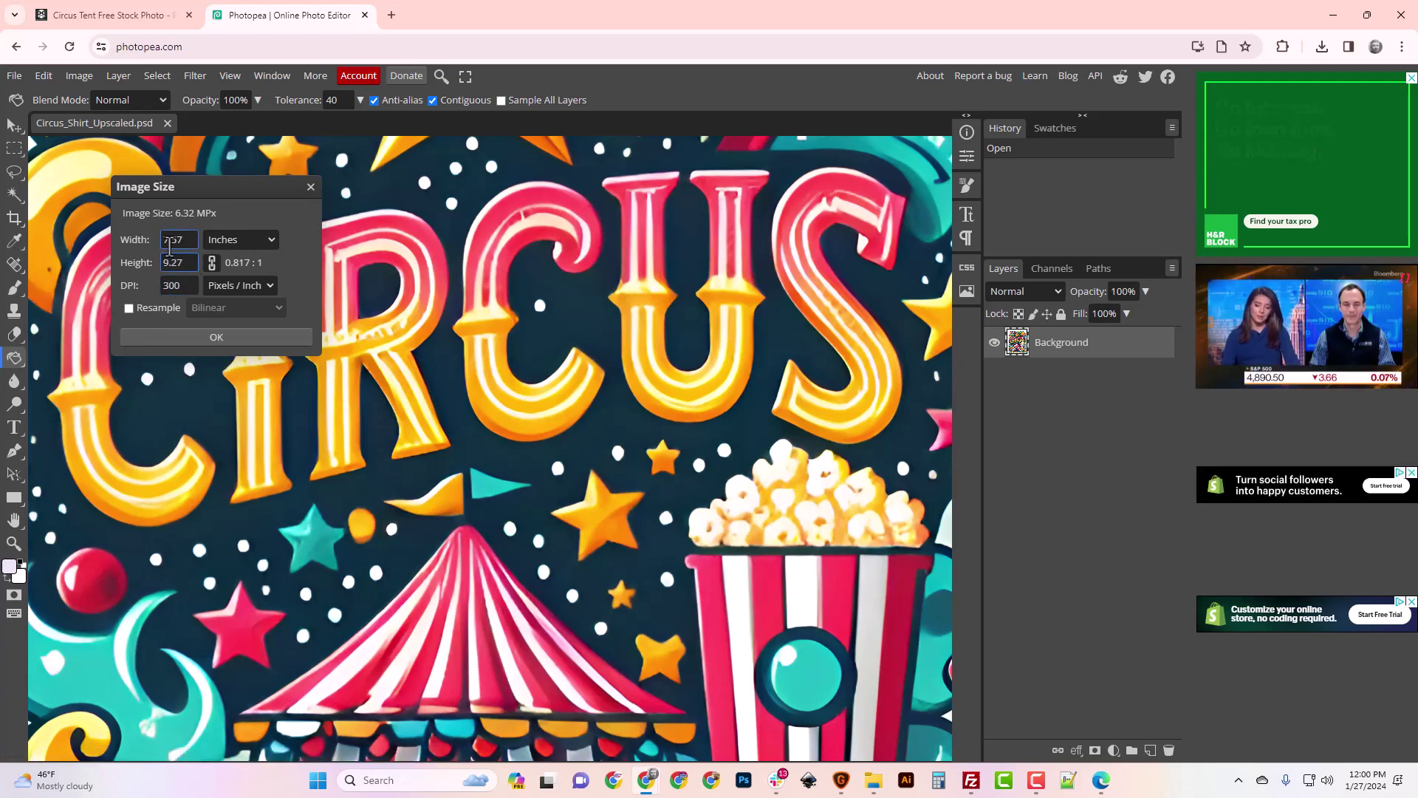
{"action": "left_click", "coordinate": [232, 338]}
Step: Select the pale background around the circus artwork with the Magic Wand at a tolerance of 80
{"action": "scroll", "coordinate": [593, 579], "scroll_direction": "down", "scroll_amount": 5}
{"action": "scroll", "coordinate": [592, 579], "scroll_direction": "down", "scroll_amount": 3}
{"action": "scroll", "coordinate": [591, 575], "scroll_direction": "up", "scroll_amount": 10}
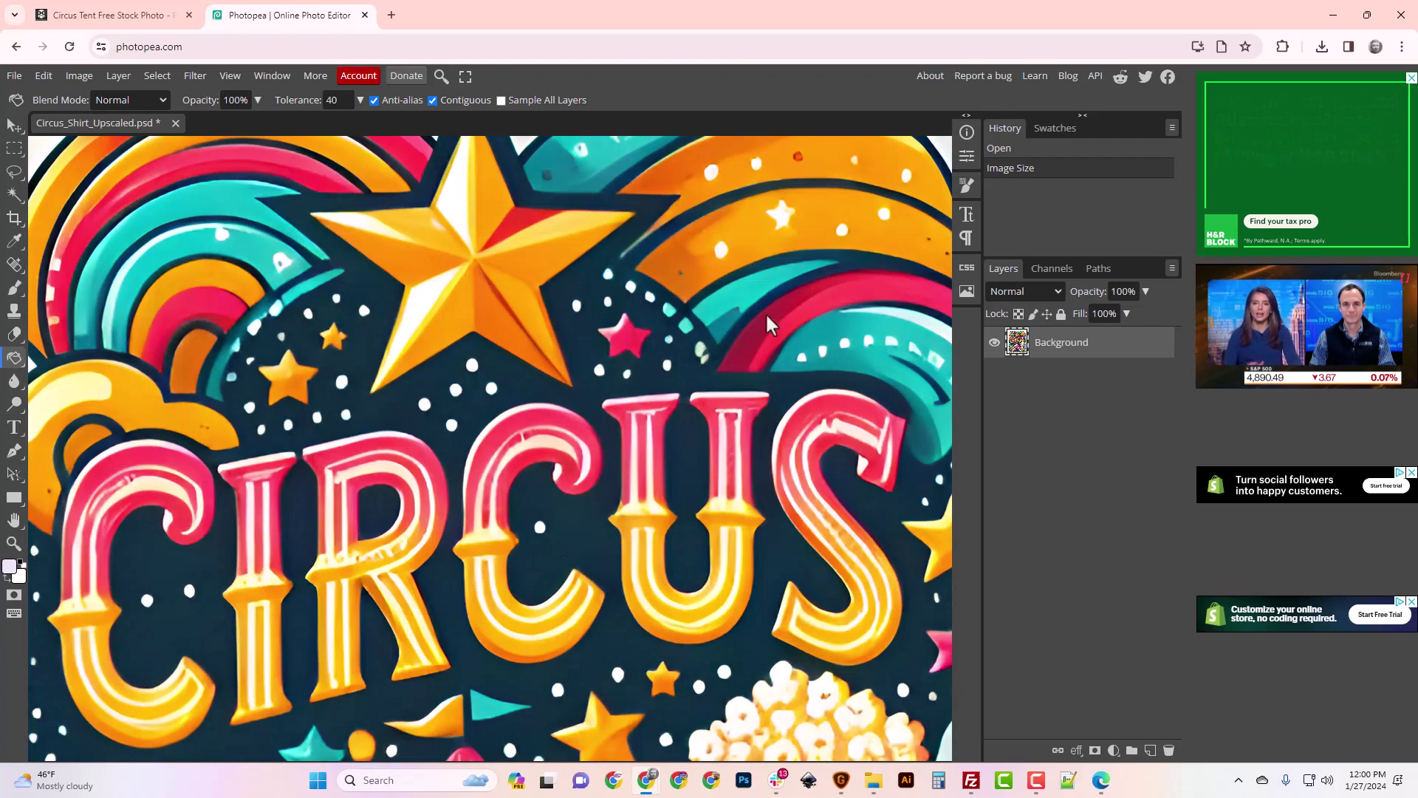
{"action": "scroll", "coordinate": [723, 391], "scroll_direction": "up", "scroll_amount": 3}
{"action": "scroll", "coordinate": [723, 391], "scroll_direction": "down", "scroll_amount": 3}
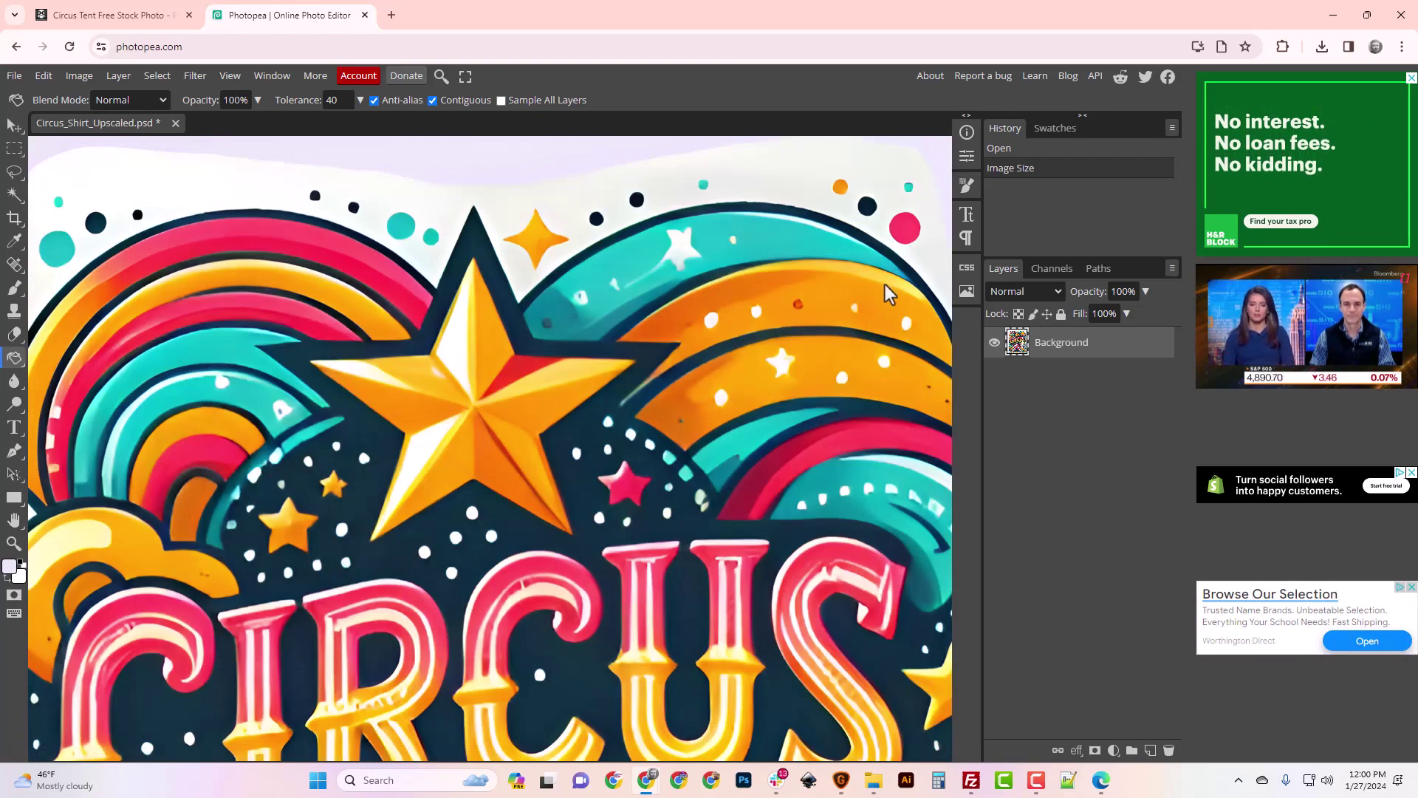
{"action": "key", "text": "ctrl+minus"}
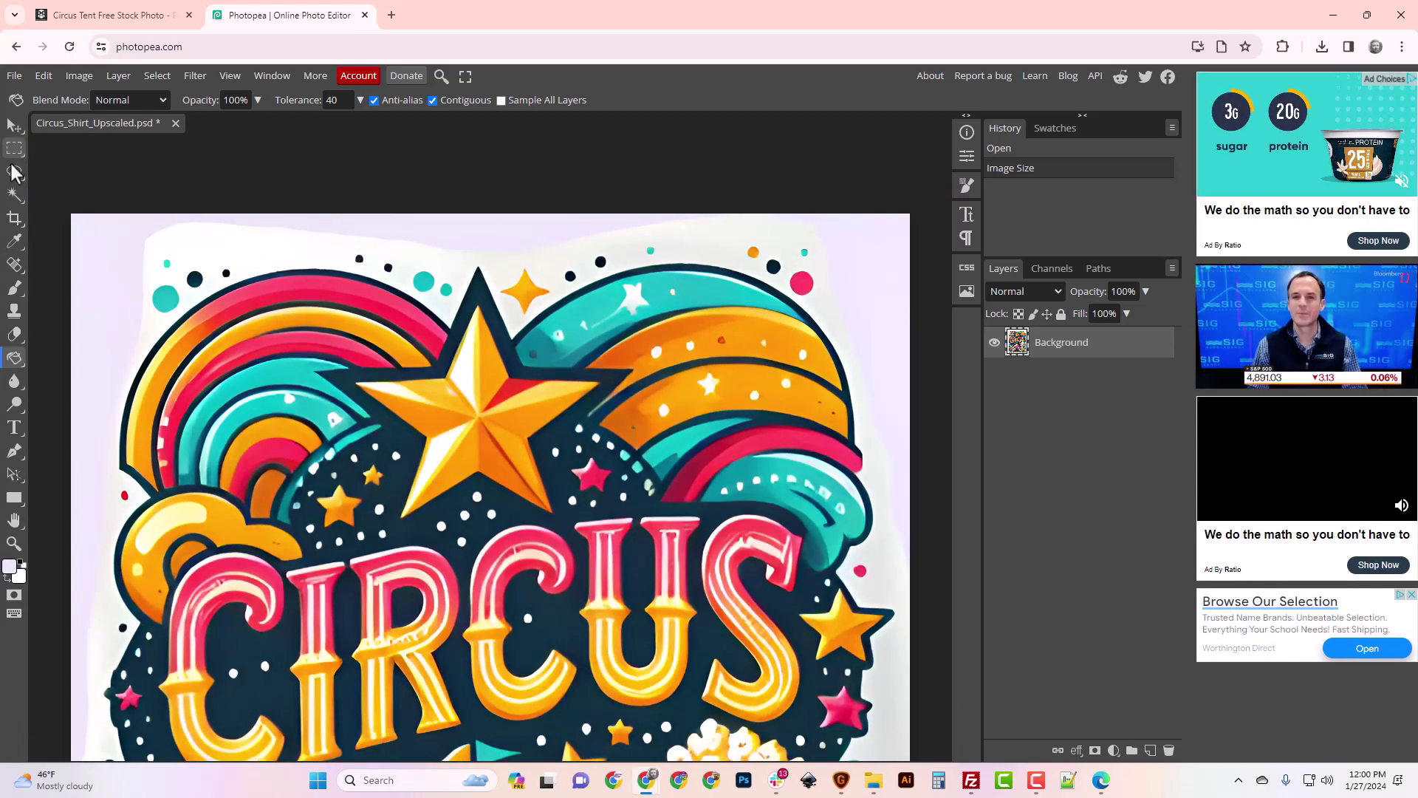
{"action": "left_click", "coordinate": [13, 195]}
{"action": "left_click", "coordinate": [287, 250]}
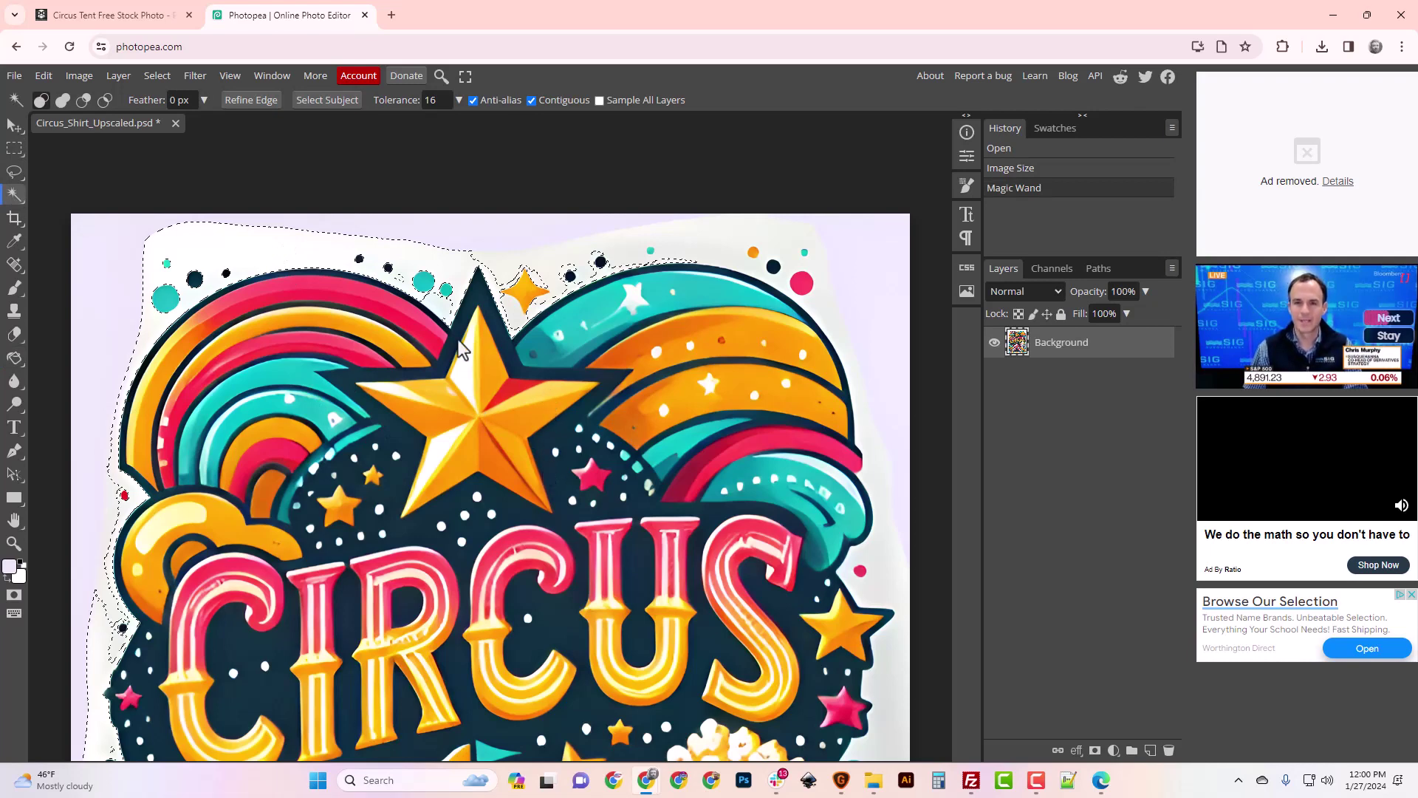
{"action": "left_click", "coordinate": [434, 99]}
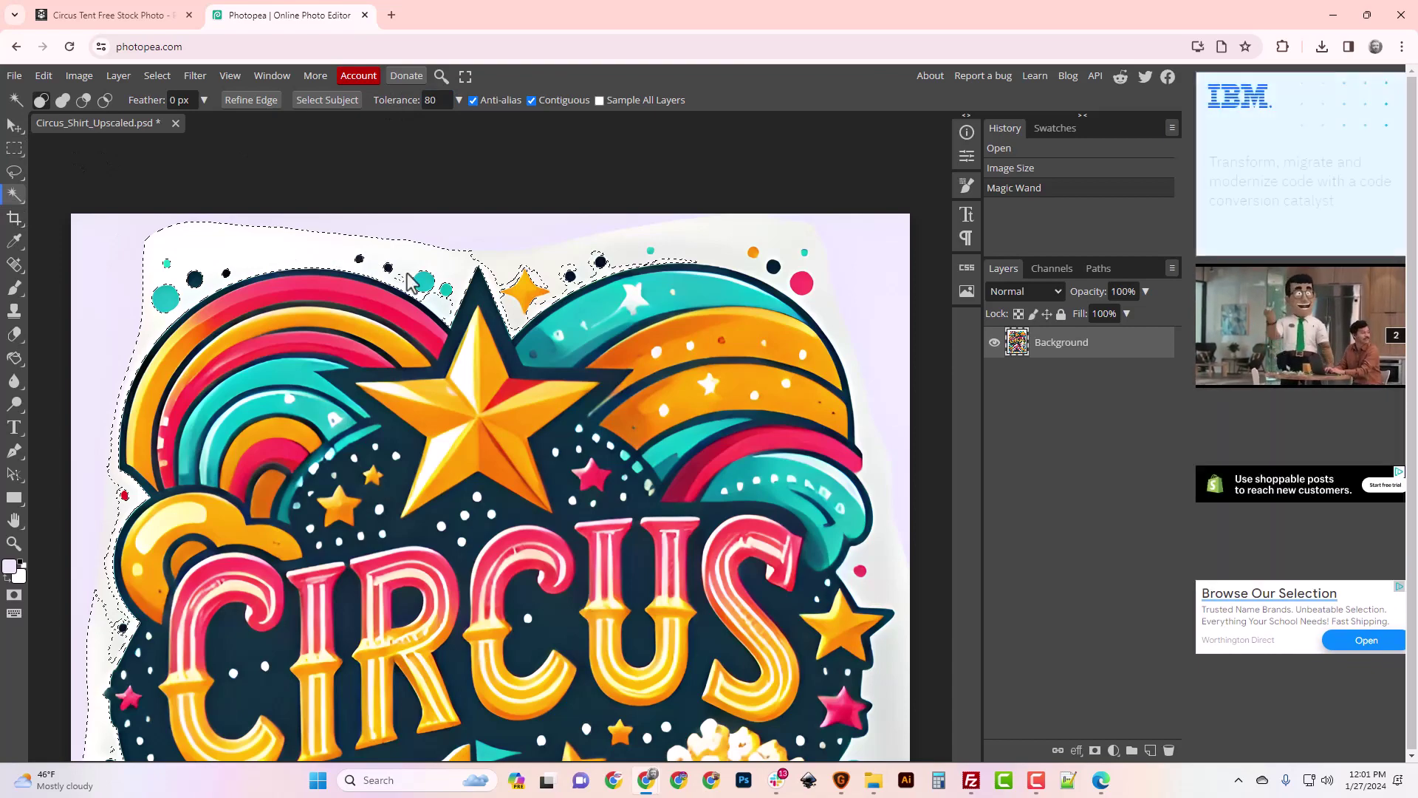
{"action": "key", "text": "ctrl+d"}
{"action": "left_click", "coordinate": [446, 272]}
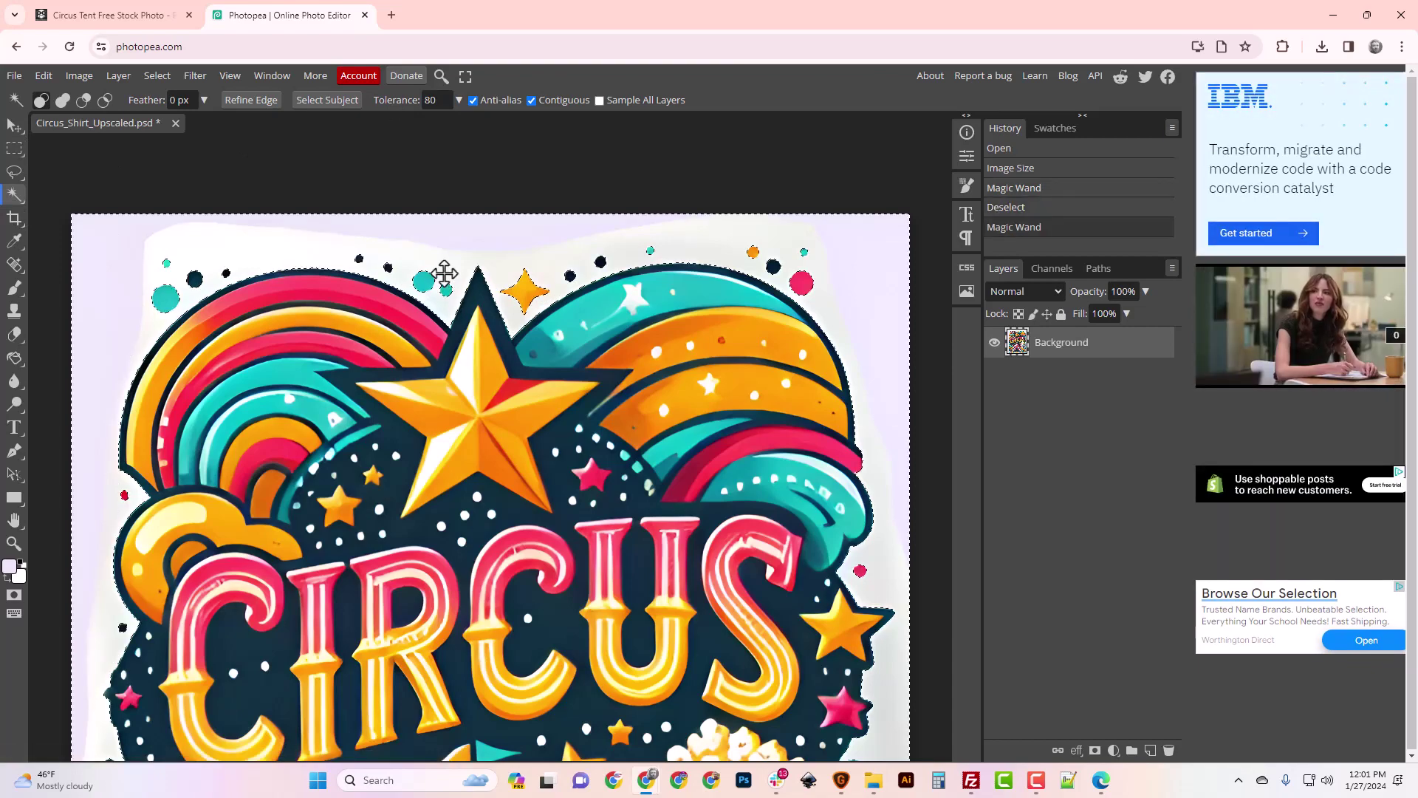
Step: Check the selection along the artwork's edges, then expand it and delete the pale background
{"action": "scroll", "coordinate": [783, 572], "scroll_direction": "down", "scroll_amount": 5}
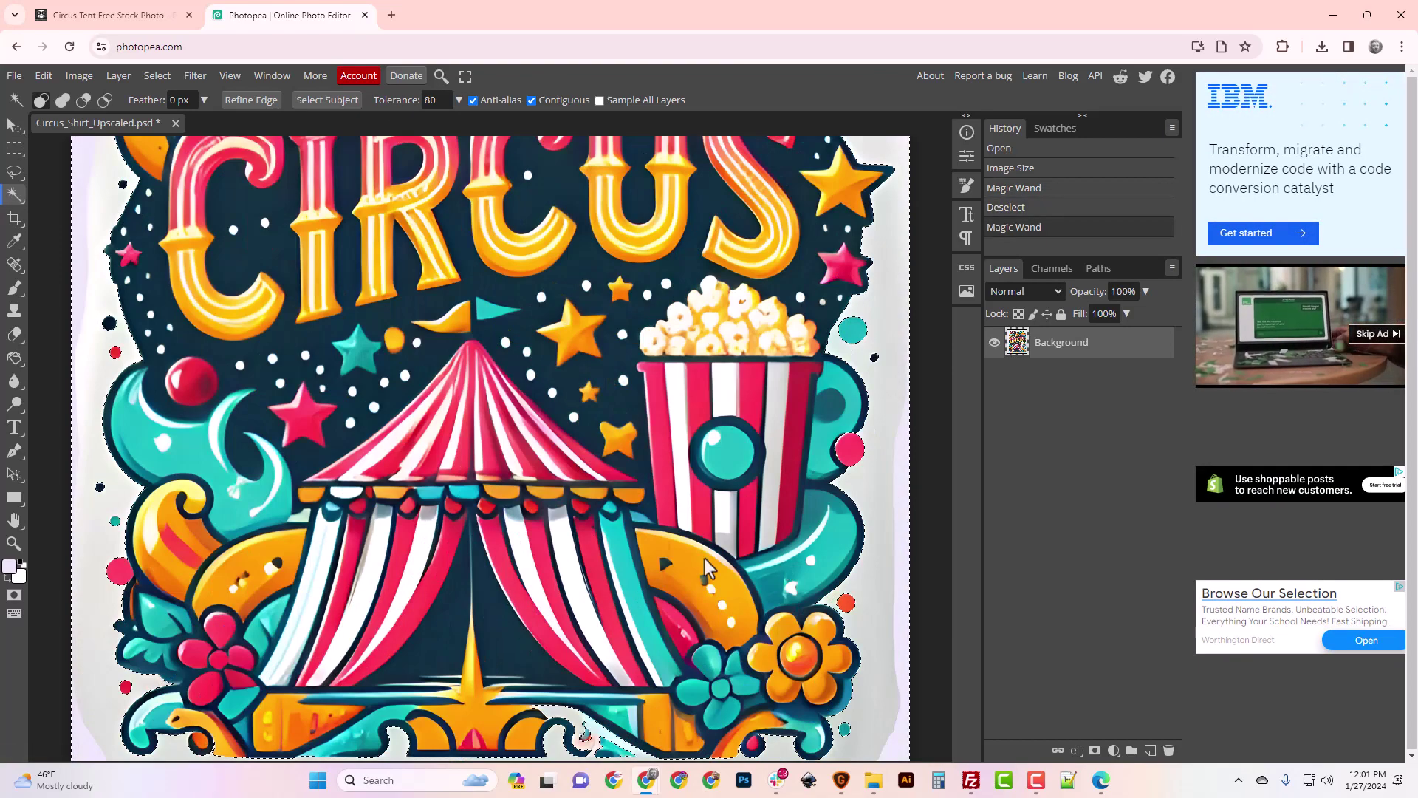
{"action": "scroll", "coordinate": [443, 517], "scroll_direction": "down", "scroll_amount": 5}
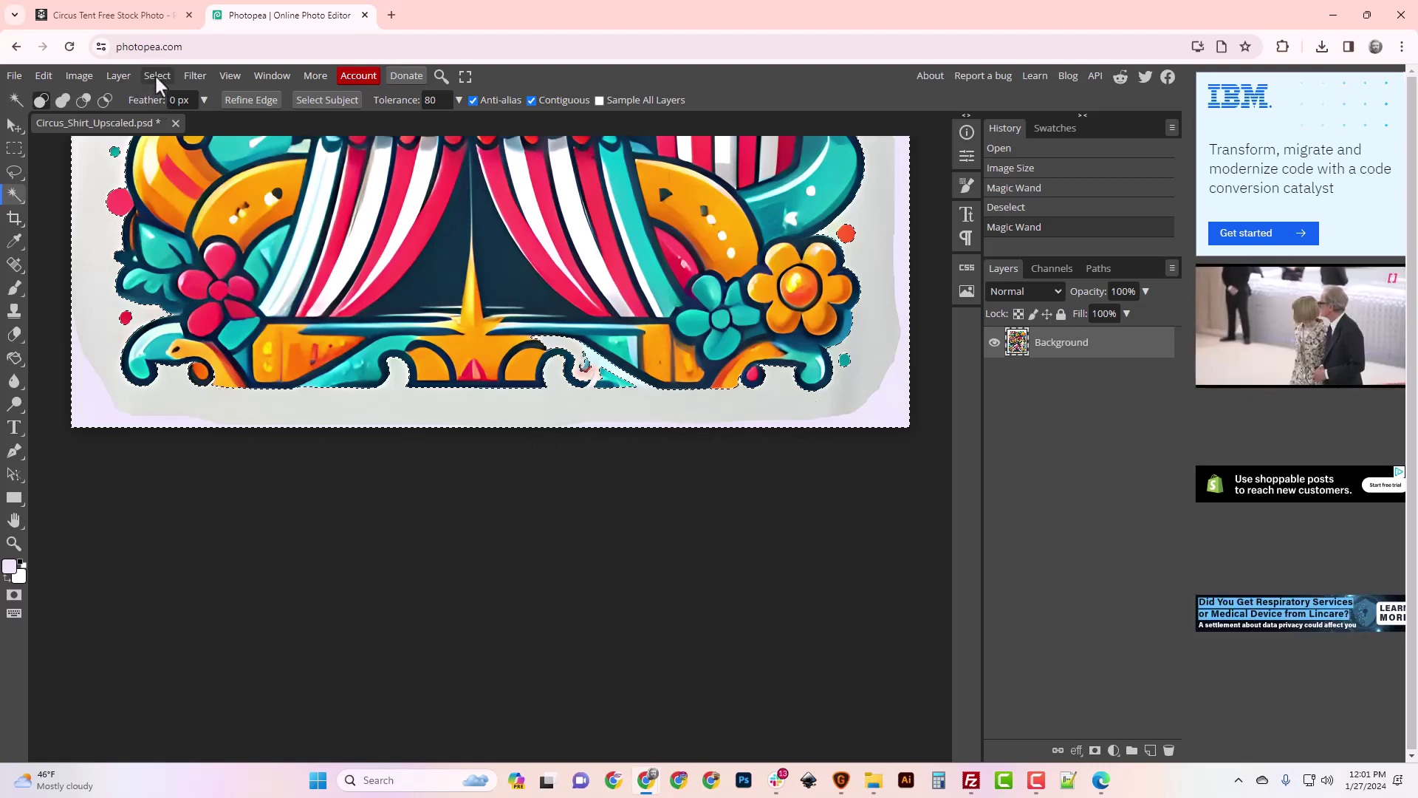
{"action": "left_click", "coordinate": [15, 173]}
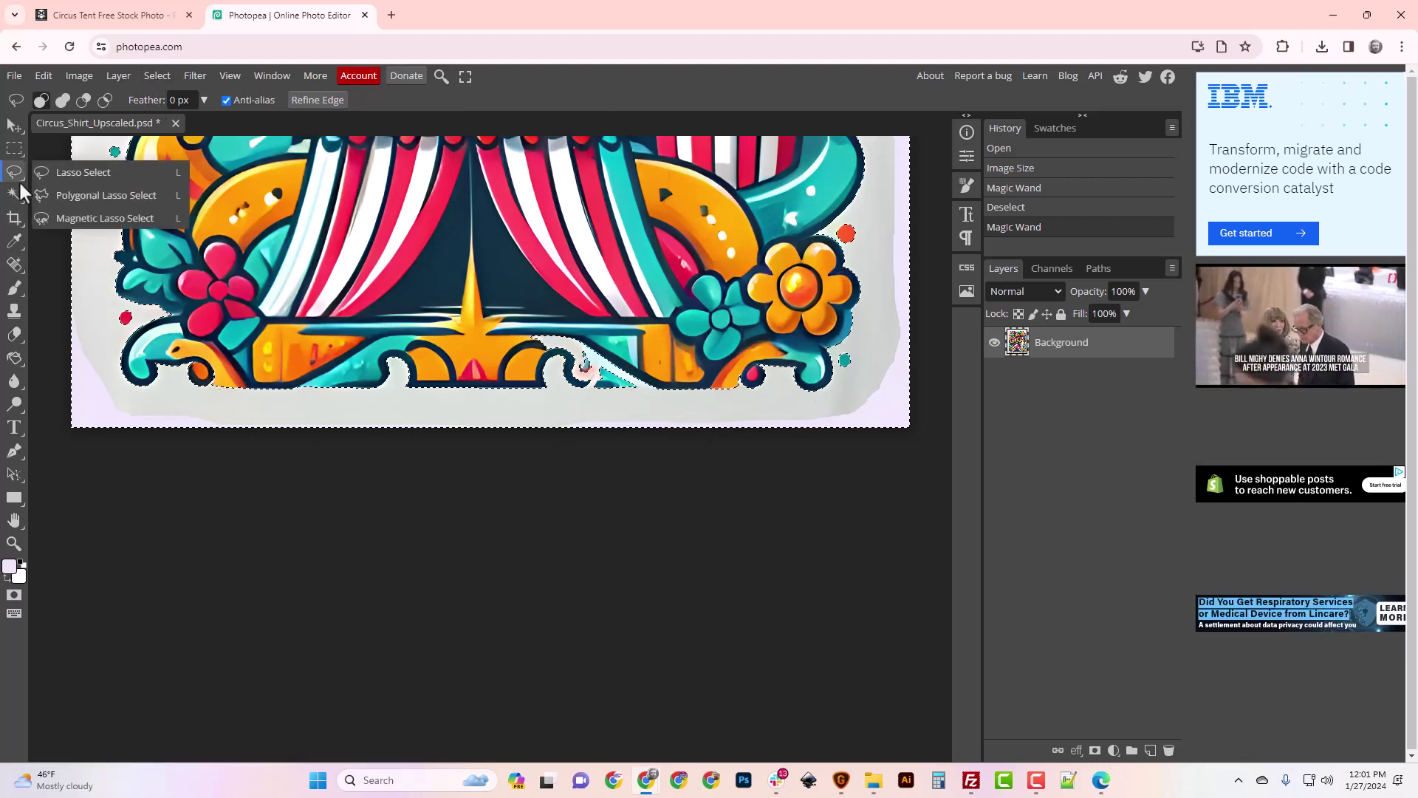
{"action": "left_click", "coordinate": [86, 168]}
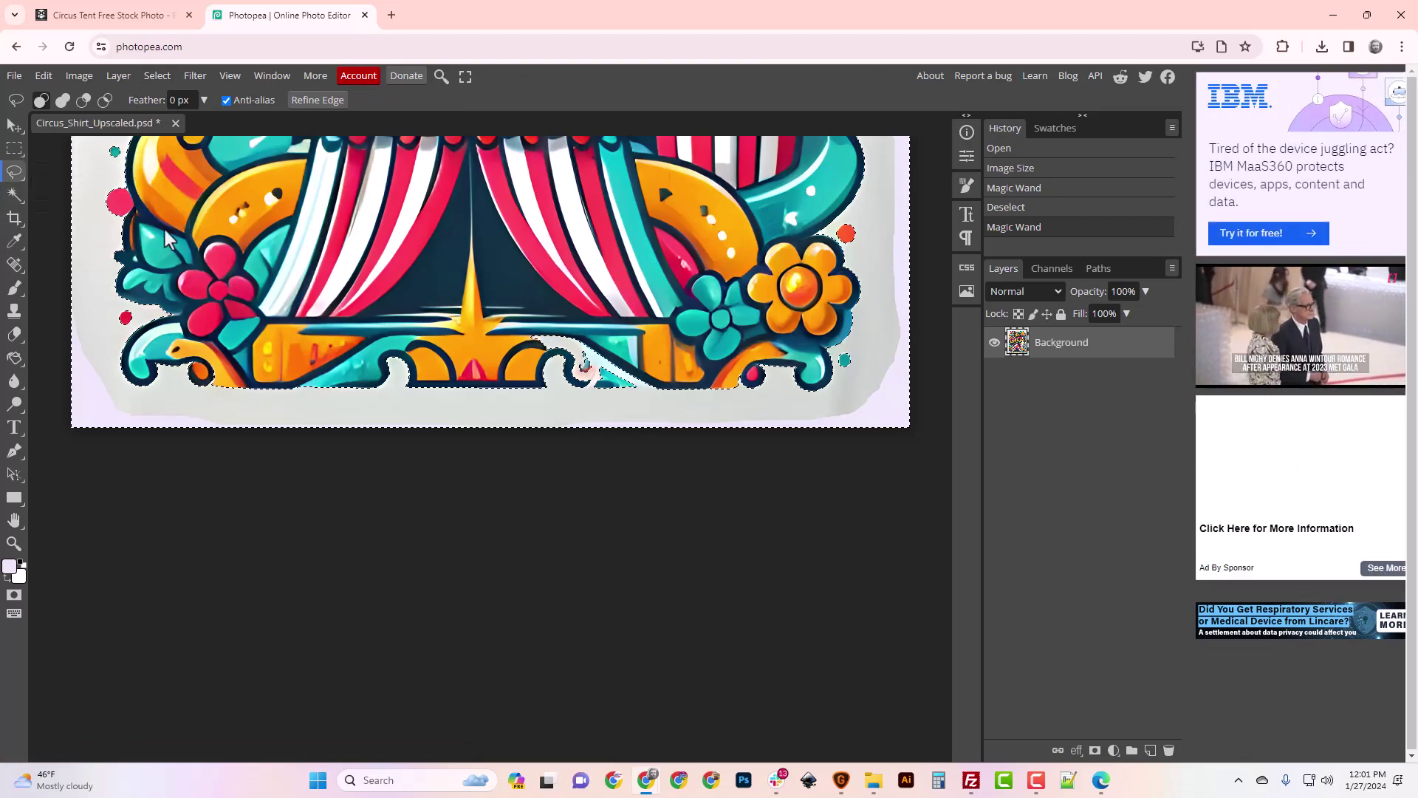
{"action": "scroll", "coordinate": [545, 516], "scroll_direction": "up", "scroll_amount": 10}
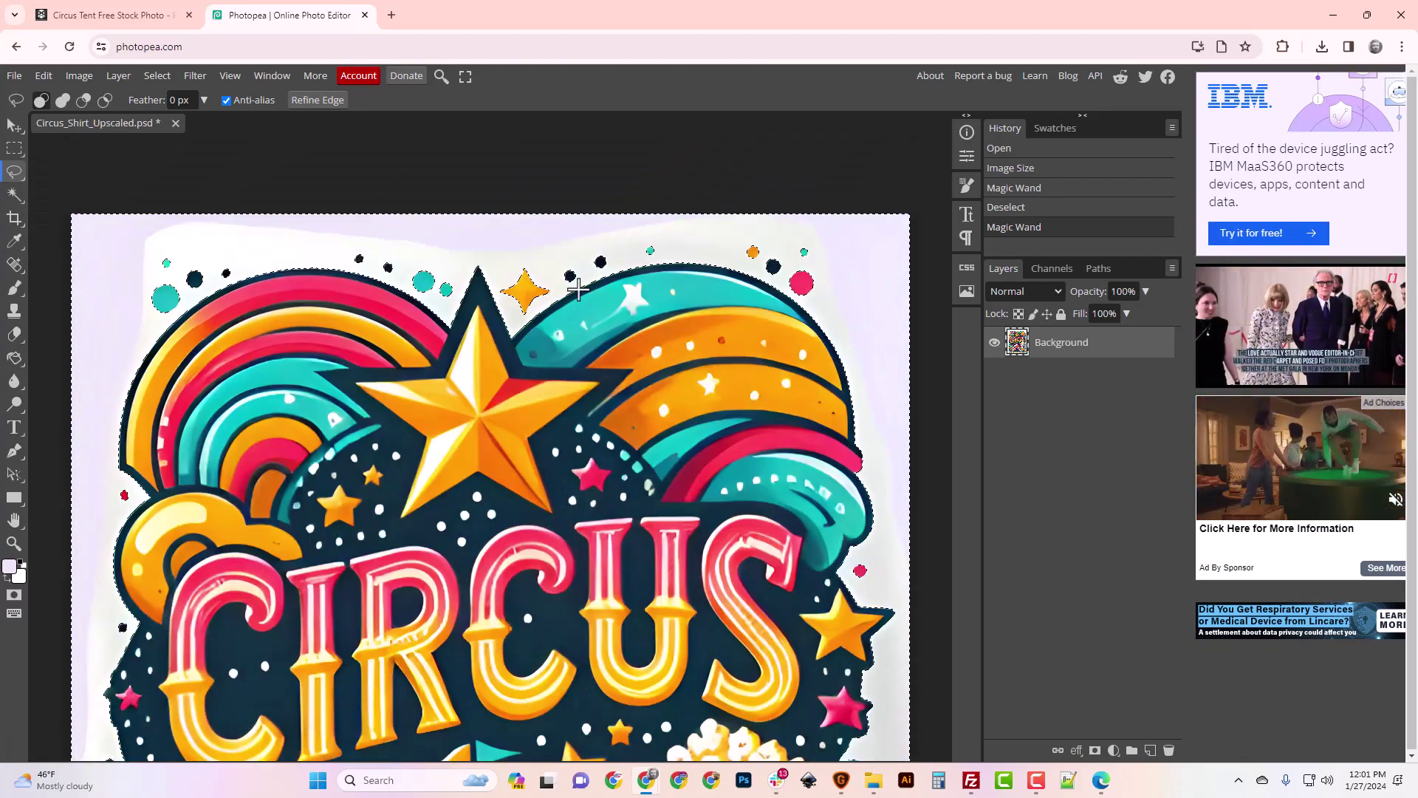
{"action": "scroll", "coordinate": [480, 532], "scroll_direction": "down", "scroll_amount": 10}
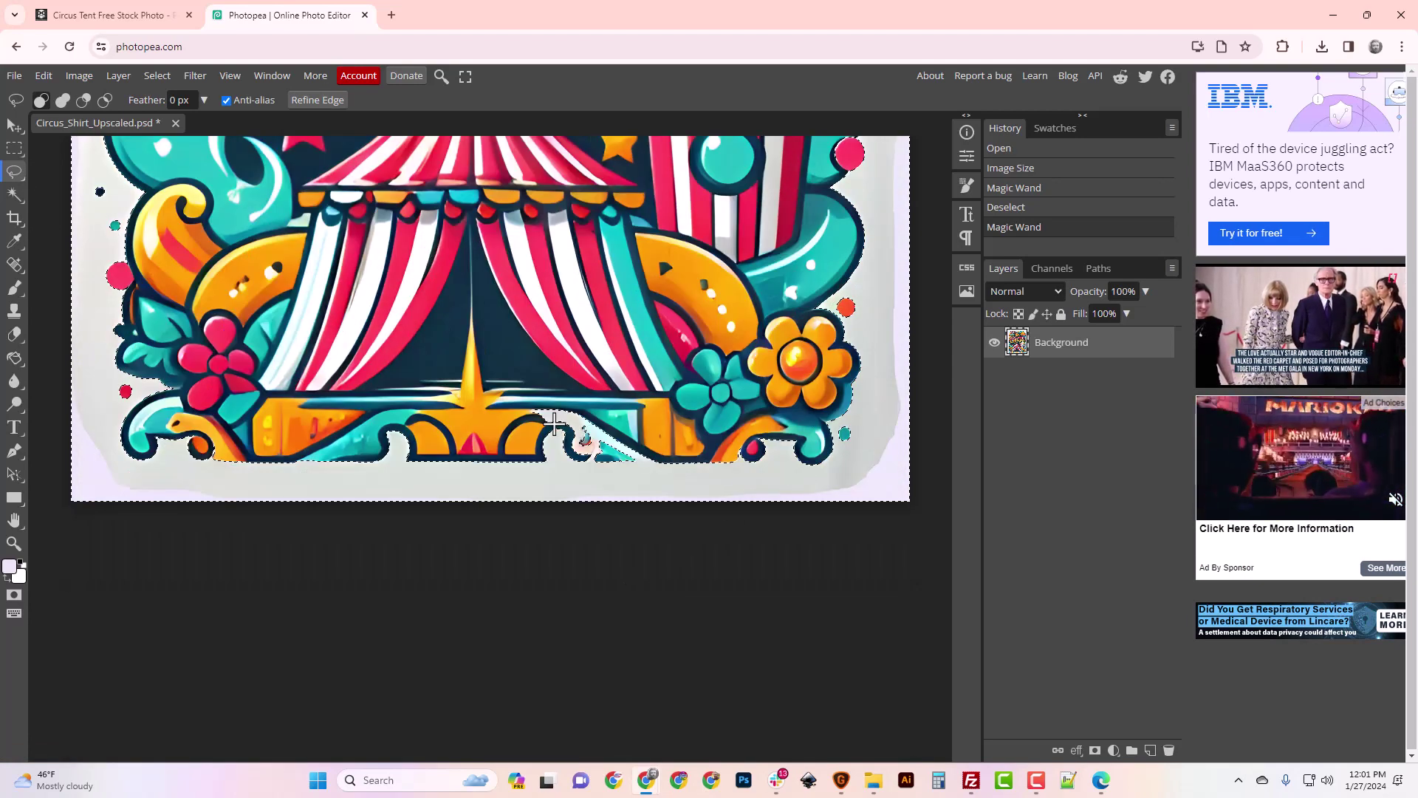
{"action": "scroll", "coordinate": [740, 532], "scroll_direction": "up", "scroll_amount": 3}
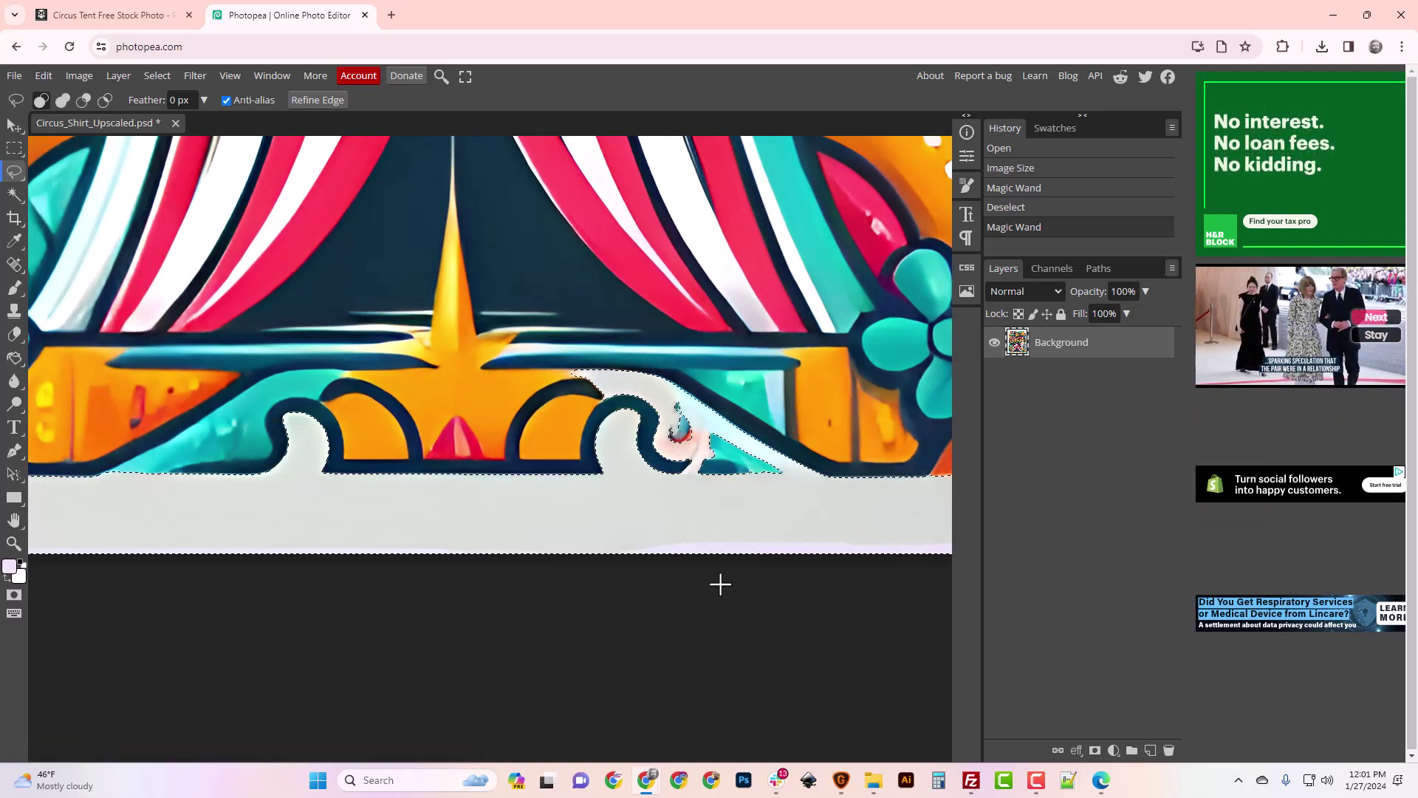
{"action": "left_click", "coordinate": [155, 76]}
{"action": "mouse_move", "coordinate": [207, 292]}
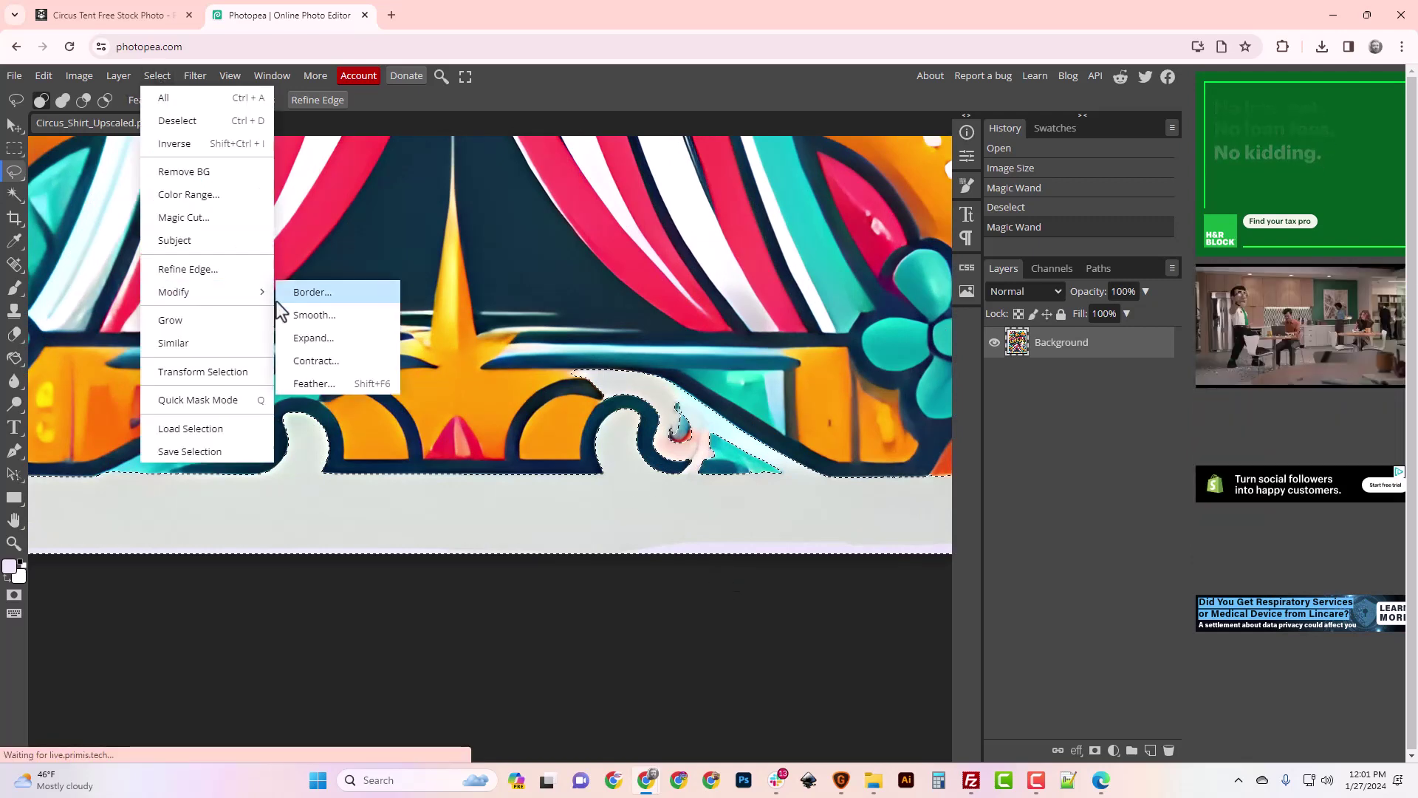
{"action": "left_click", "coordinate": [313, 337]}
{"action": "left_click", "coordinate": [229, 272]}
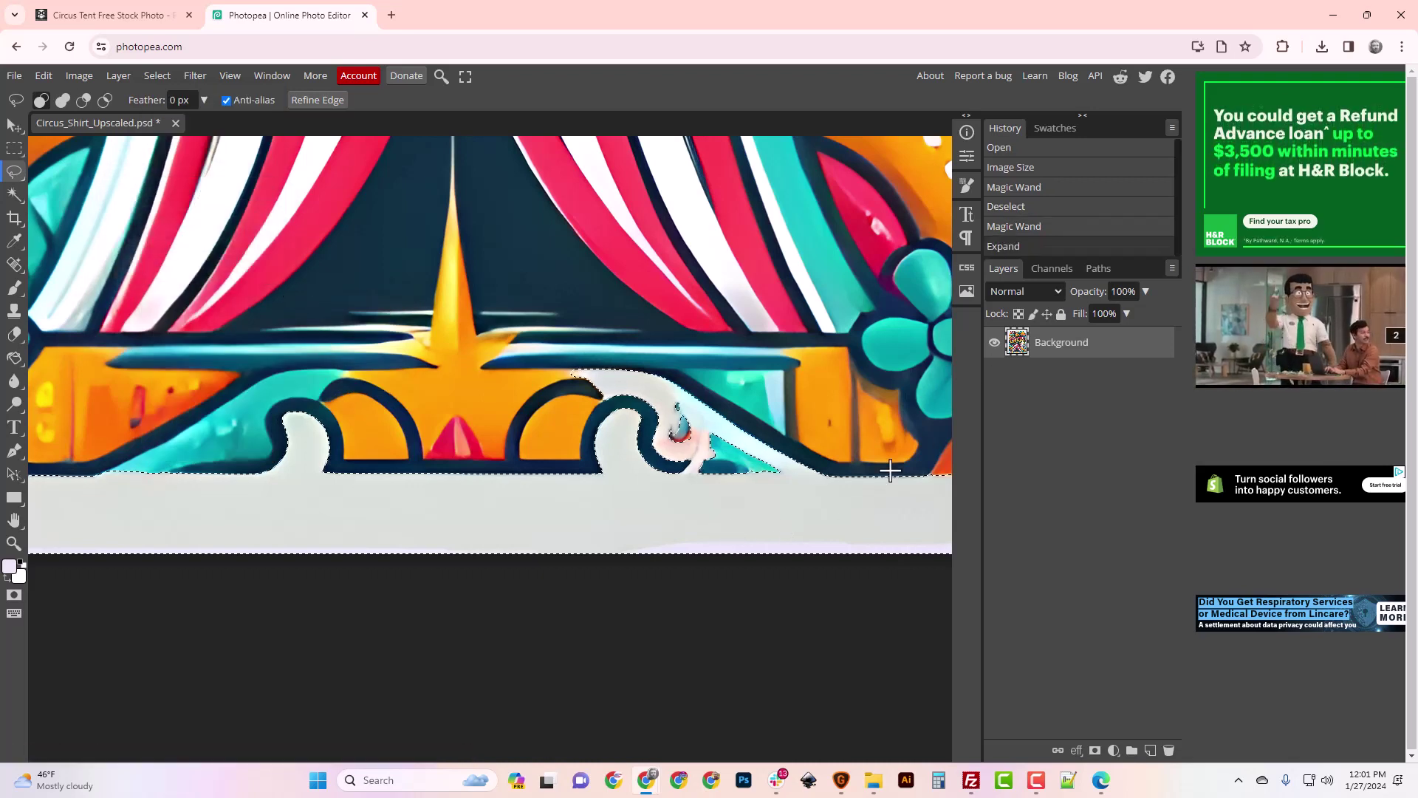
{"action": "key", "text": "Delete"}
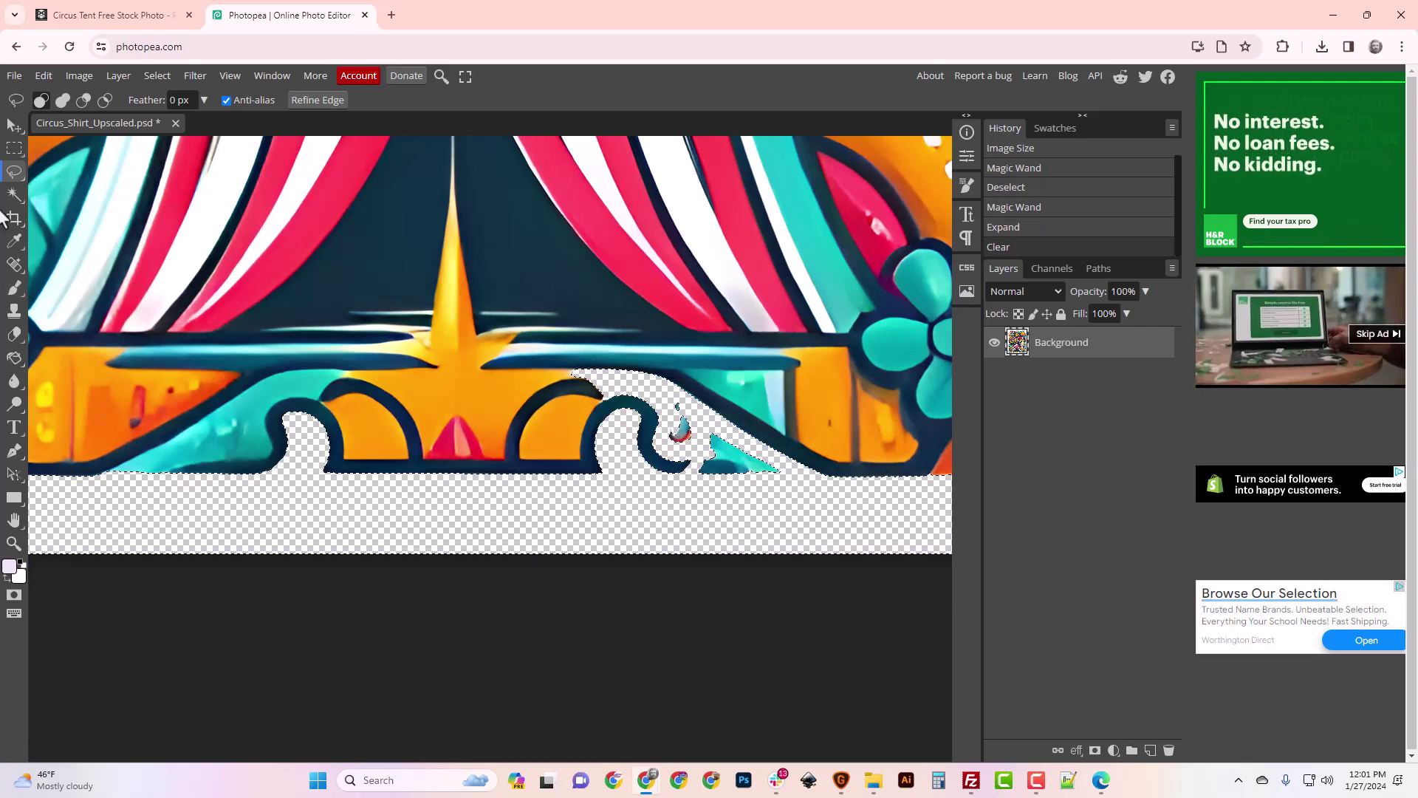
Step: Copy a rectangular area of the intact scrollwork at the left of the stage base and paste it onto its own layer
{"action": "left_click", "coordinate": [14, 152]}
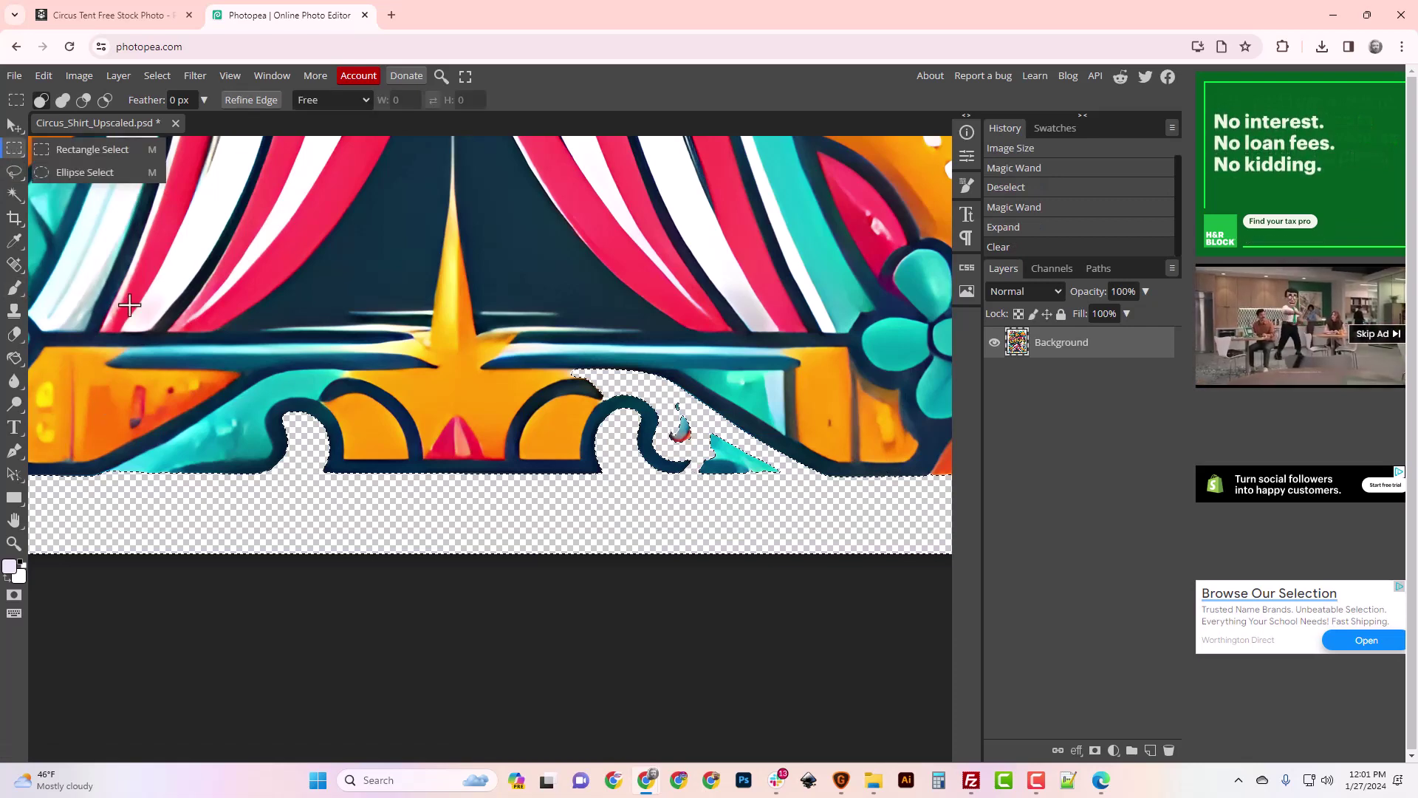
{"action": "left_click", "coordinate": [104, 150]}
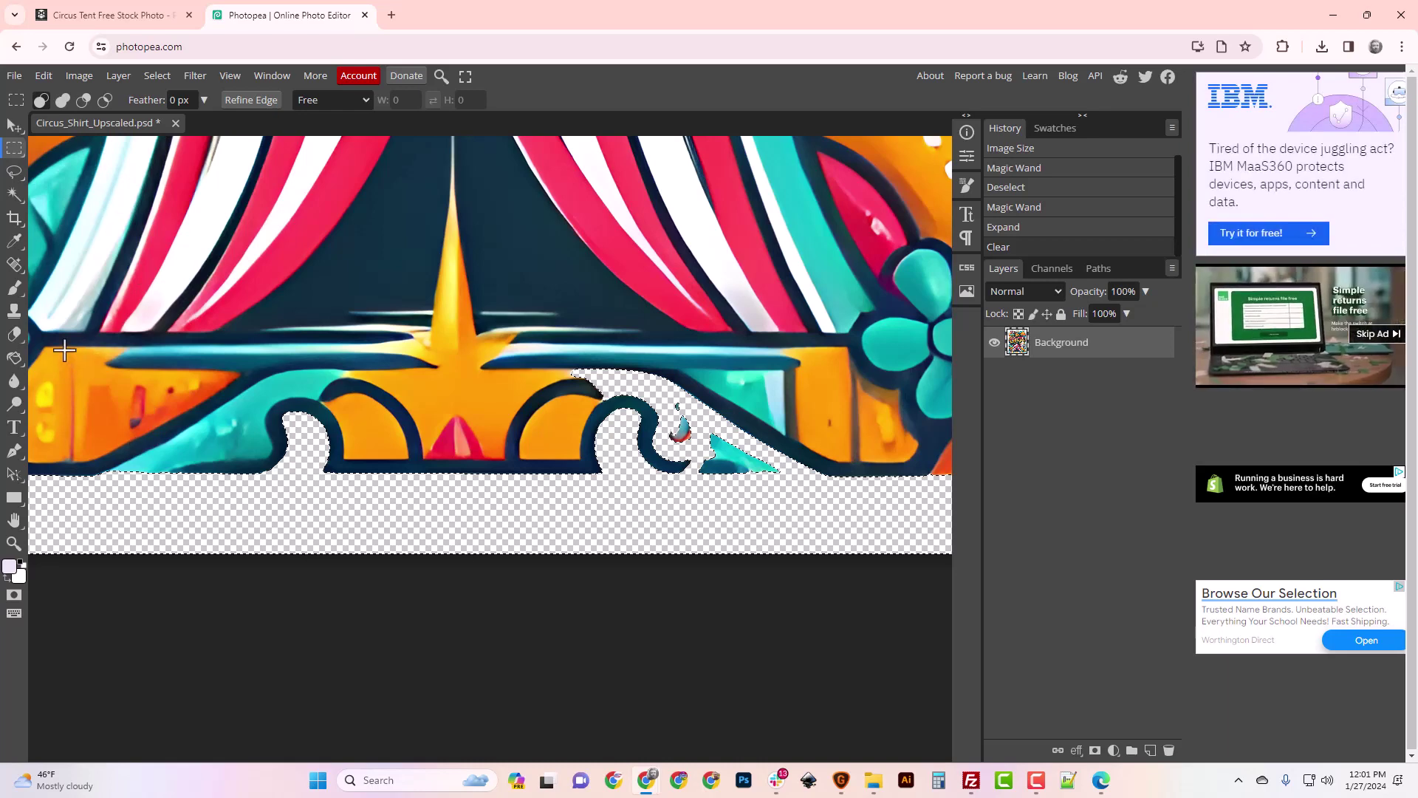
{"action": "left_click_drag", "start_coordinate": [76, 346], "coordinate": [345, 473]}
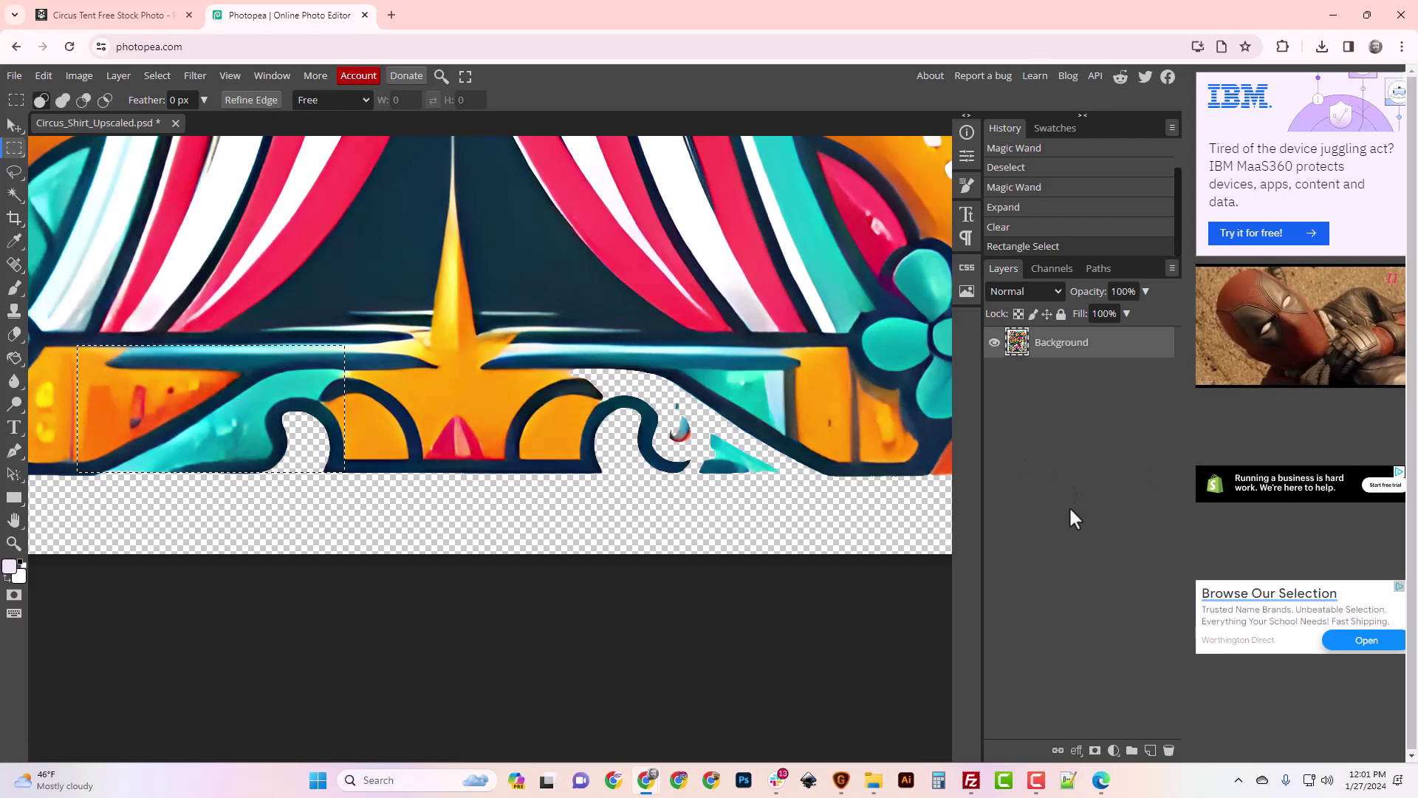
{"action": "key", "text": "ctrl+v"}
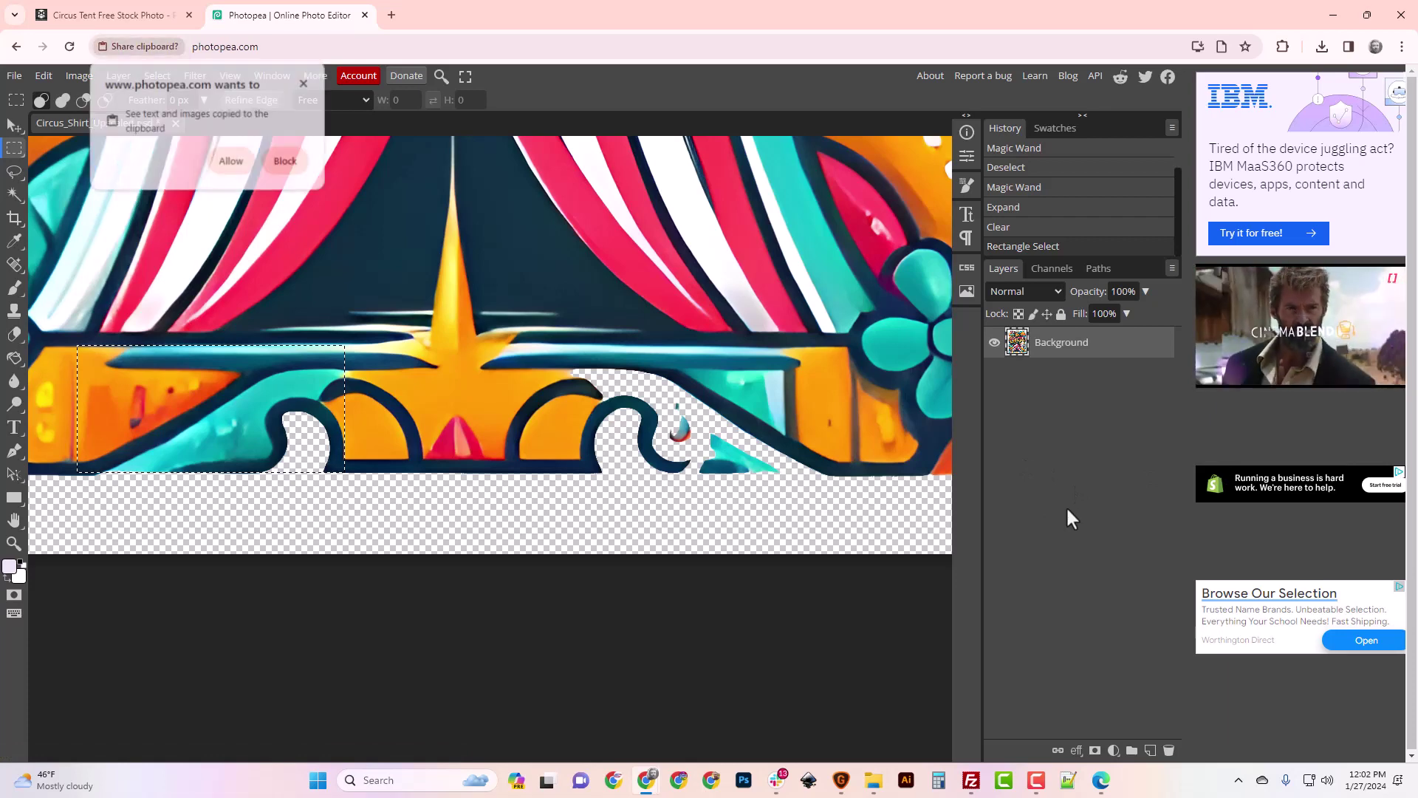
{"action": "left_click", "coordinate": [231, 162]}
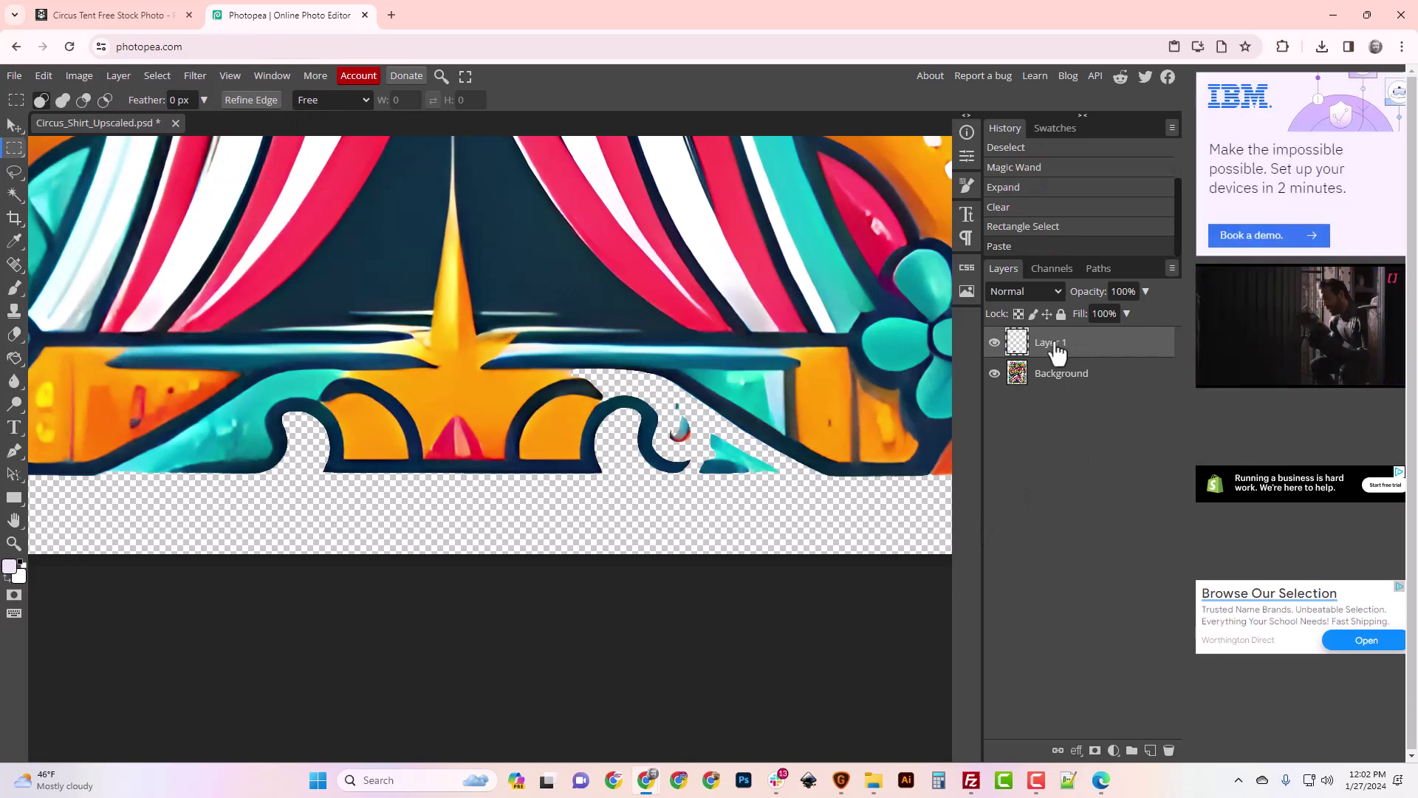
Step: Move the pasted scrollwork layer beneath the Background layer and flip it horizontally
{"action": "left_click", "coordinate": [990, 375]}
{"action": "left_click", "coordinate": [995, 376]}
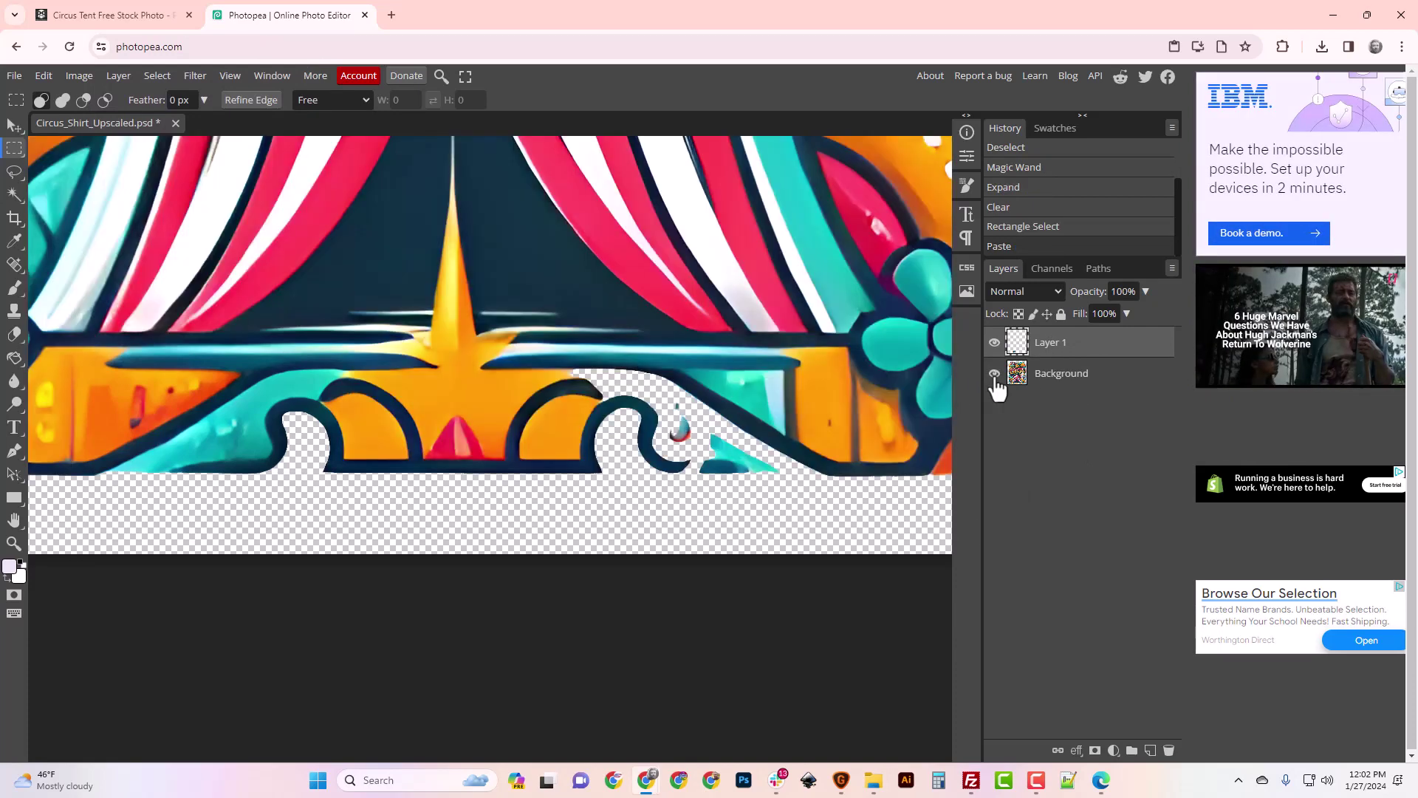
{"action": "left_click_drag", "start_coordinate": [1058, 366], "coordinate": [1060, 390]}
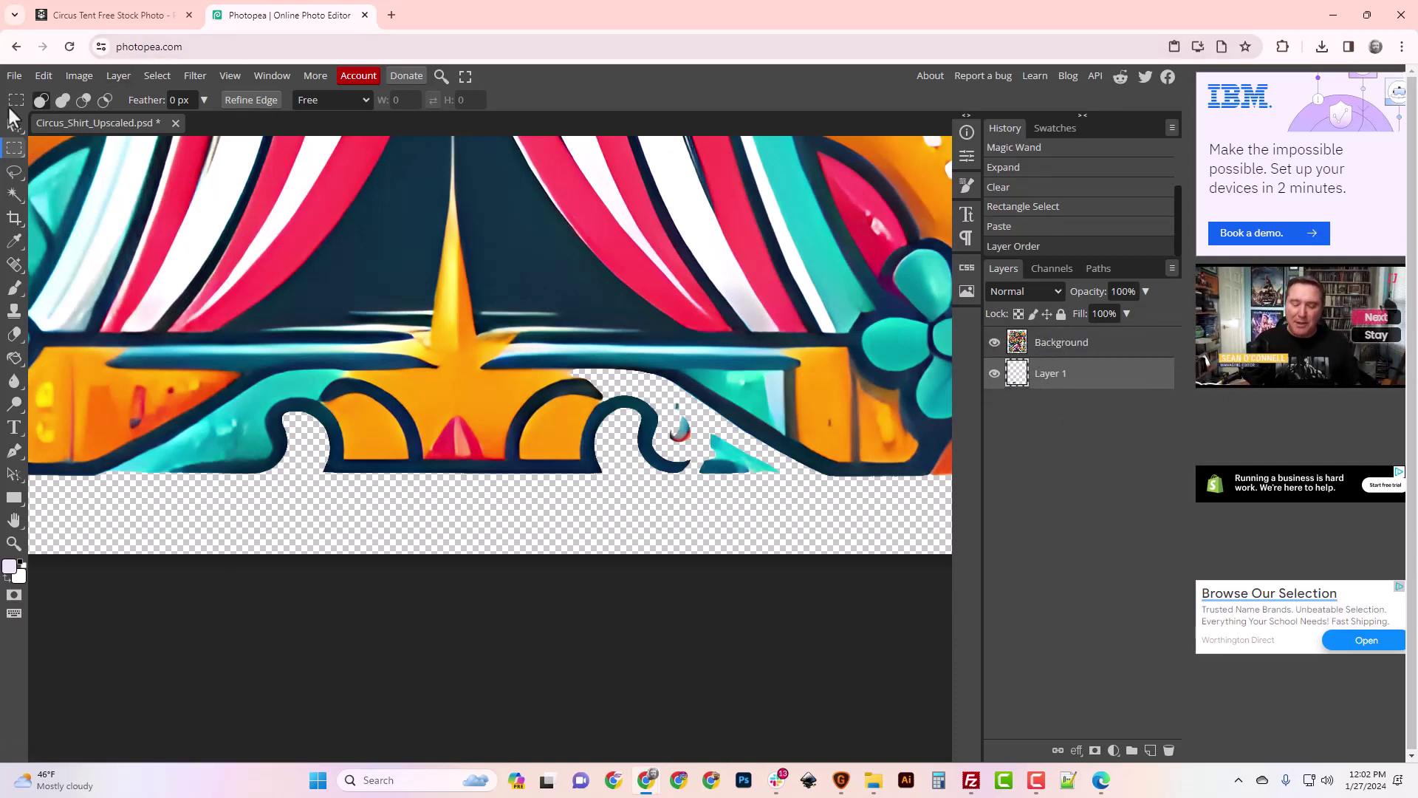
{"action": "left_click", "coordinate": [42, 74]}
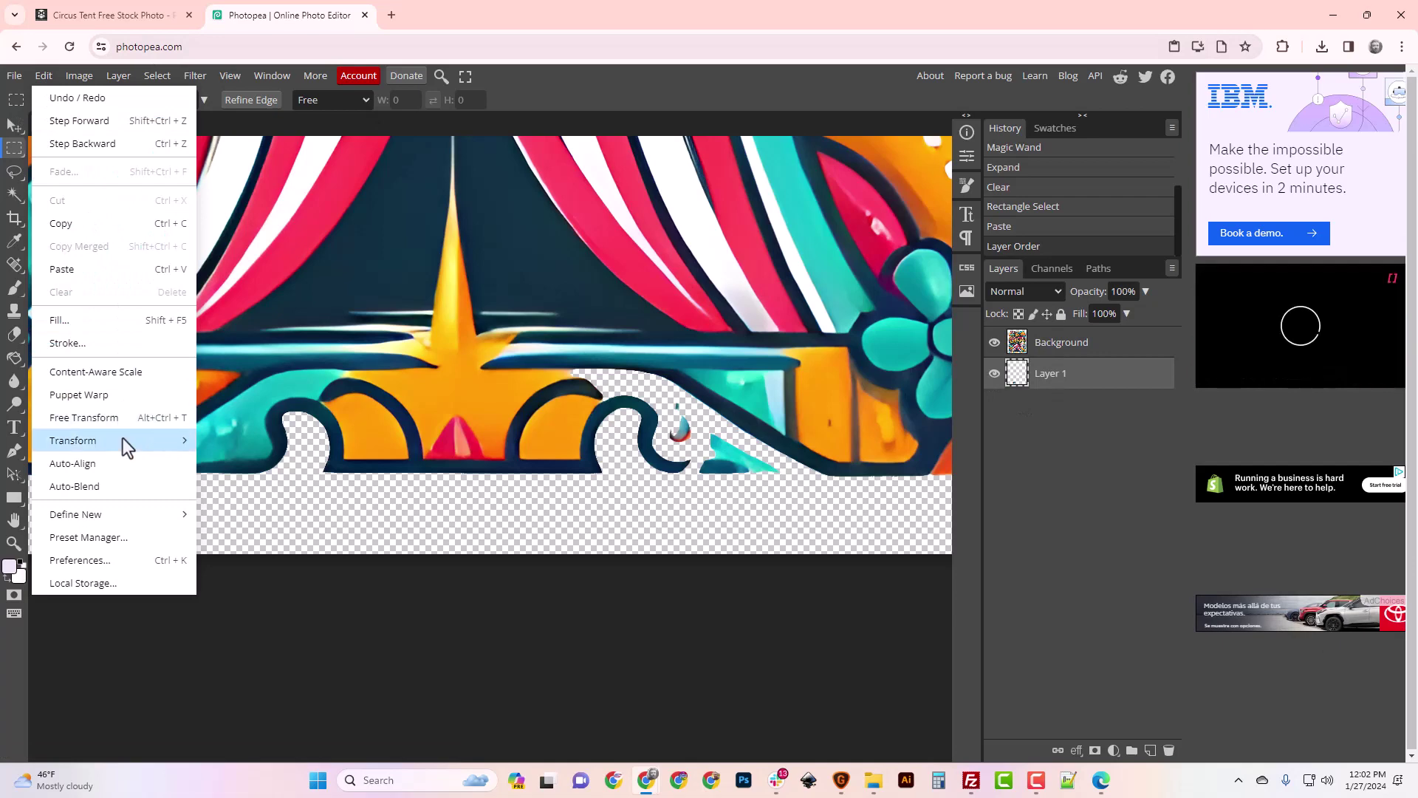
{"action": "mouse_move", "coordinate": [149, 447]}
{"action": "left_click", "coordinate": [265, 682]}
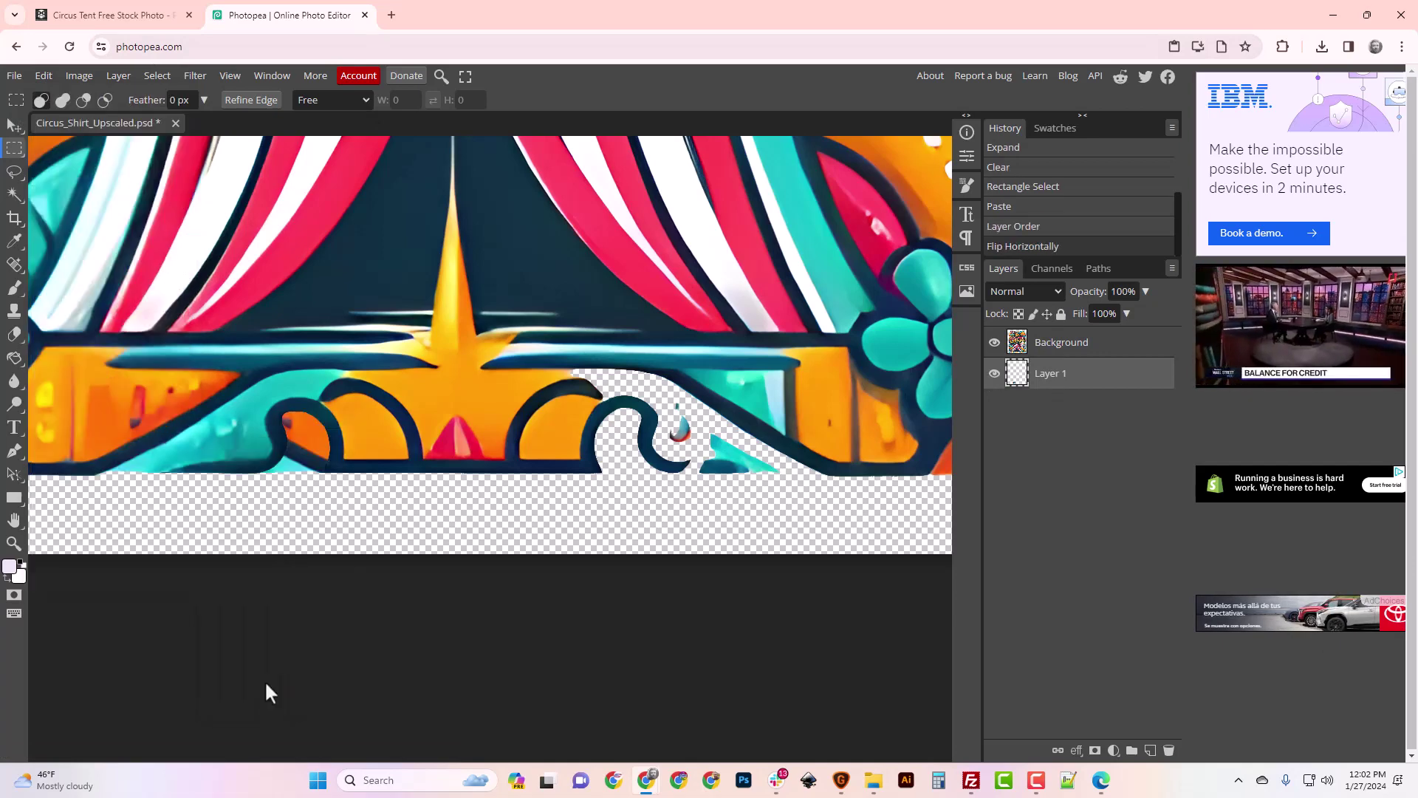
Step: Move the mirrored scrollwork alone across to fill the erased area right of the stage's centre, aligned with the existing outlines
{"action": "left_click", "coordinate": [14, 126]}
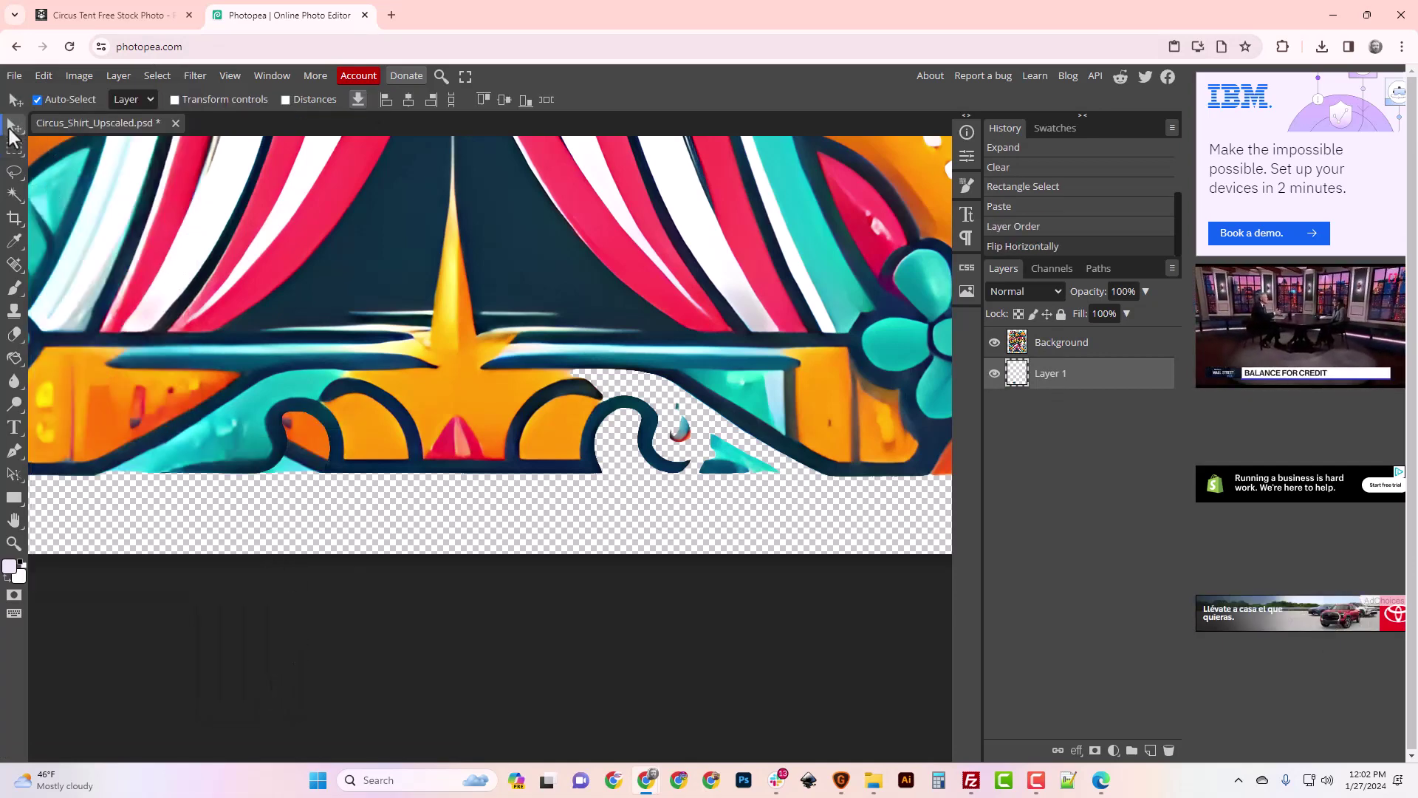
{"action": "left_click_drag", "start_coordinate": [253, 455], "coordinate": [308, 450]}
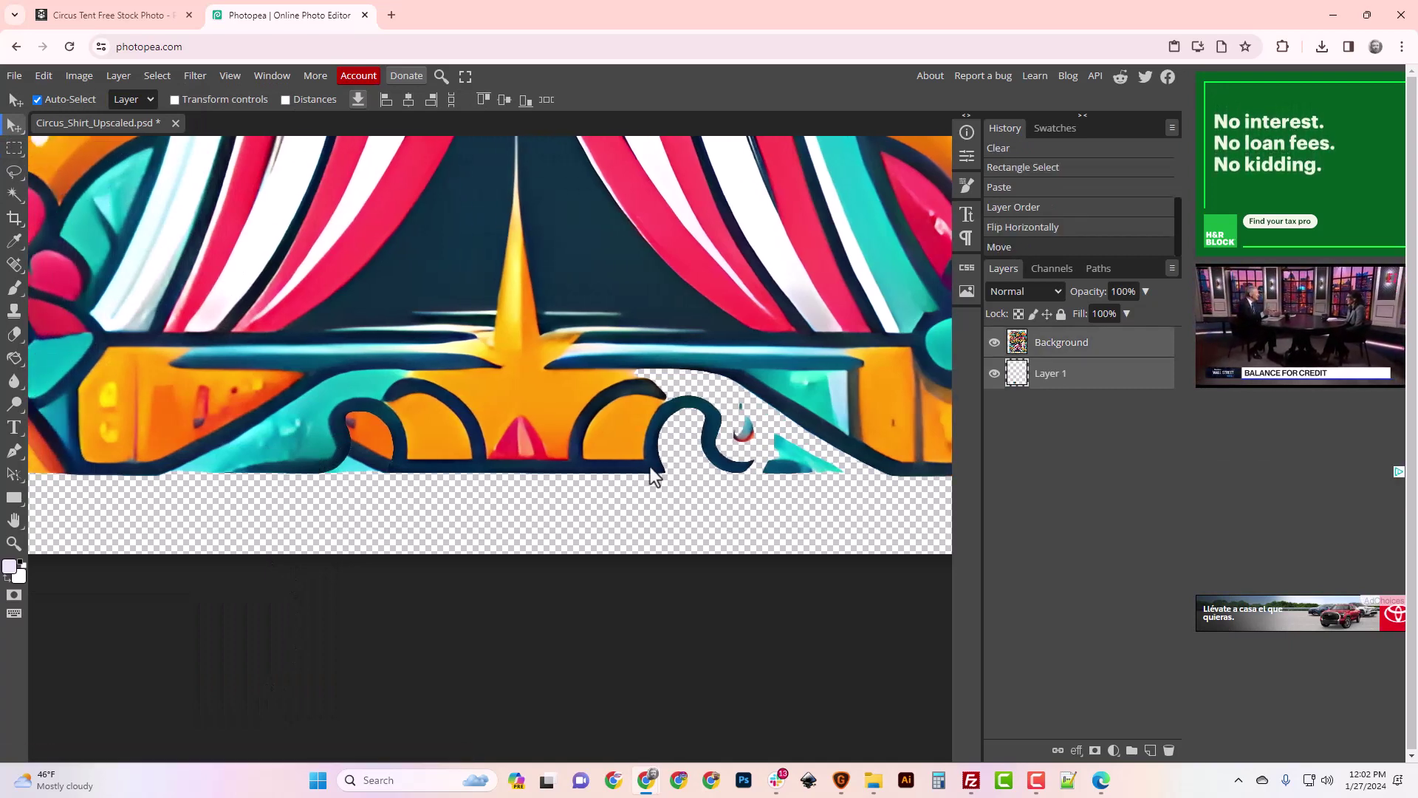
{"action": "key", "text": "ctrl+z"}
{"action": "left_click", "coordinate": [1090, 389]}
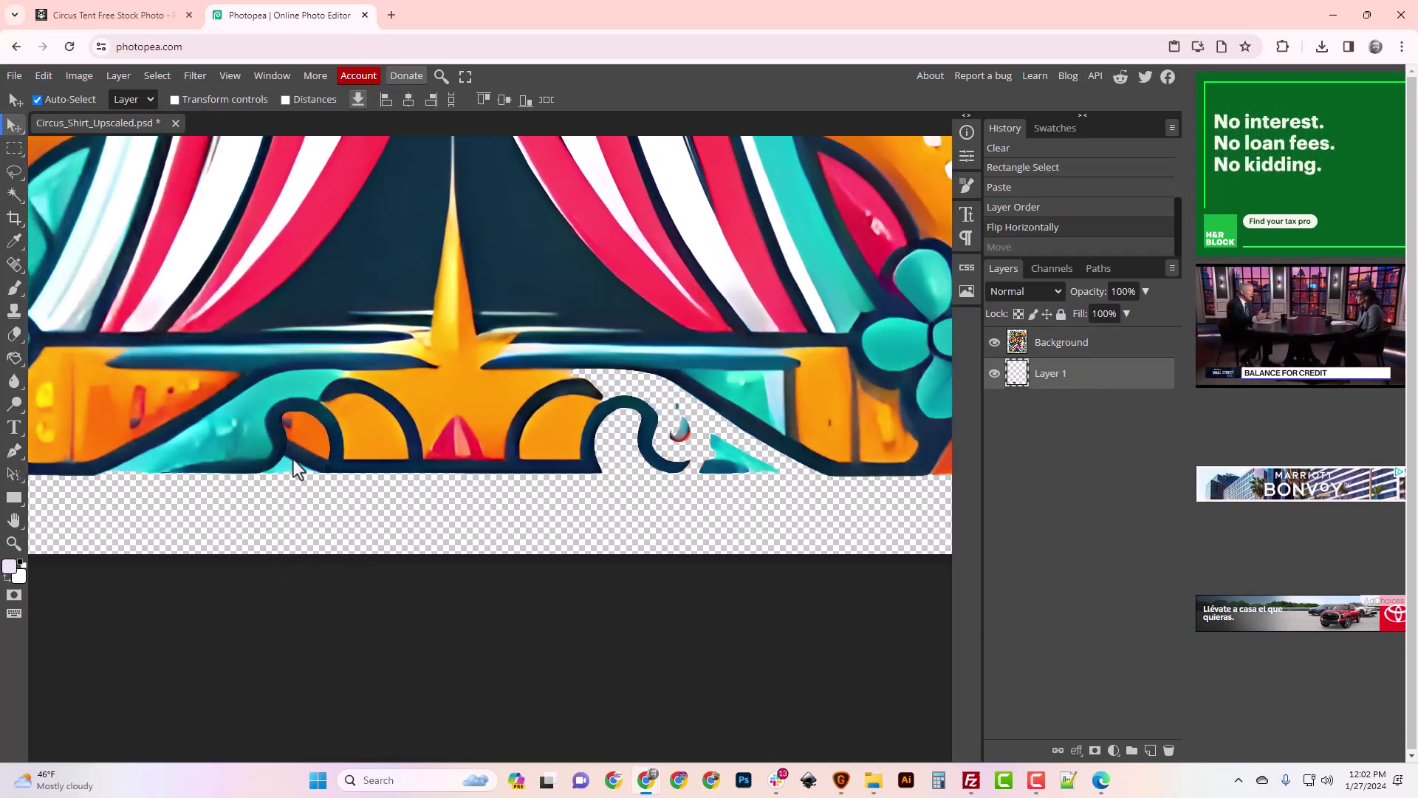
{"action": "left_click_drag", "start_coordinate": [294, 460], "coordinate": [800, 479]}
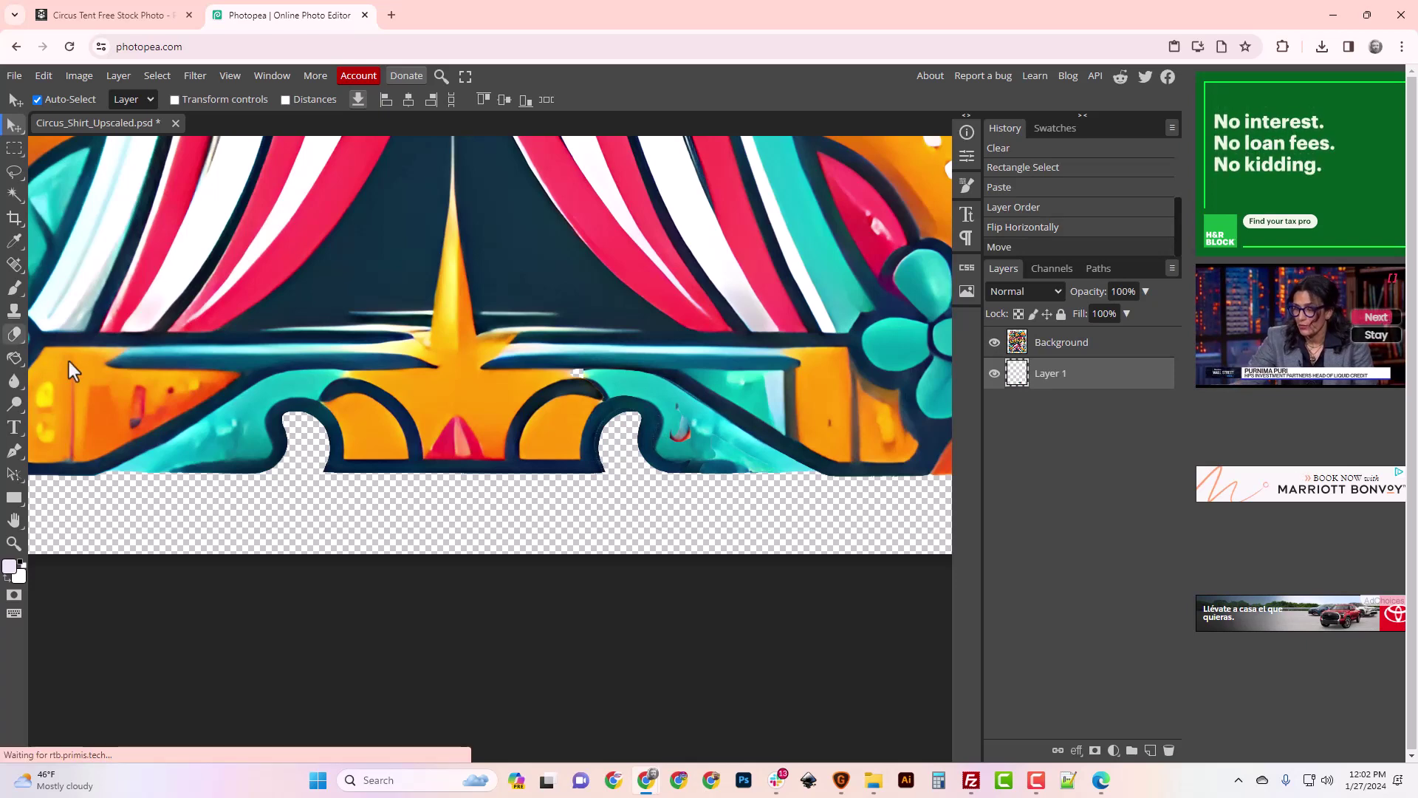
Step: Sample the nearby orange for the brush, try painting over the small gap above the right-hand arch, and undo both strokes
{"action": "left_click", "coordinate": [14, 288]}
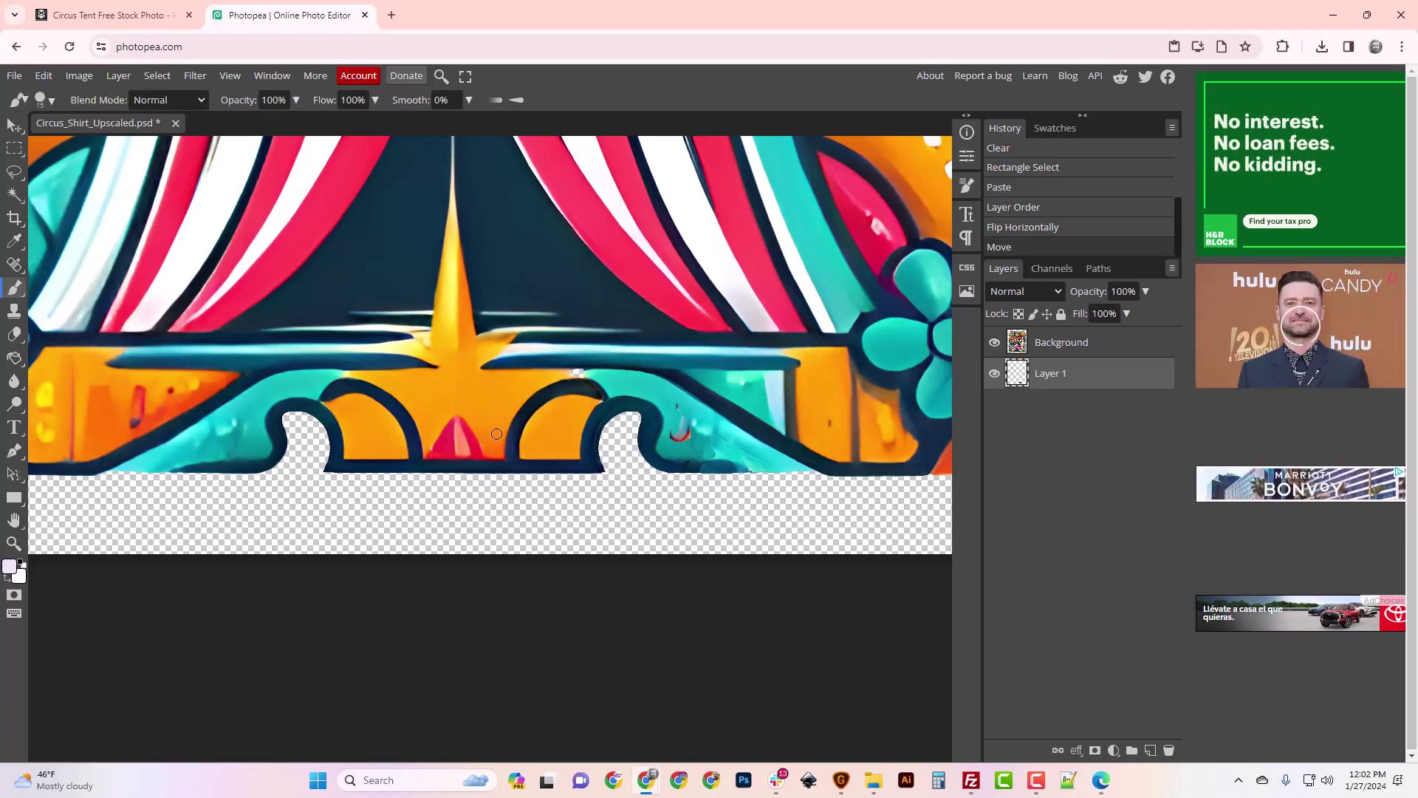
{"action": "left_click", "coordinate": [496, 391], "text": "alt"}
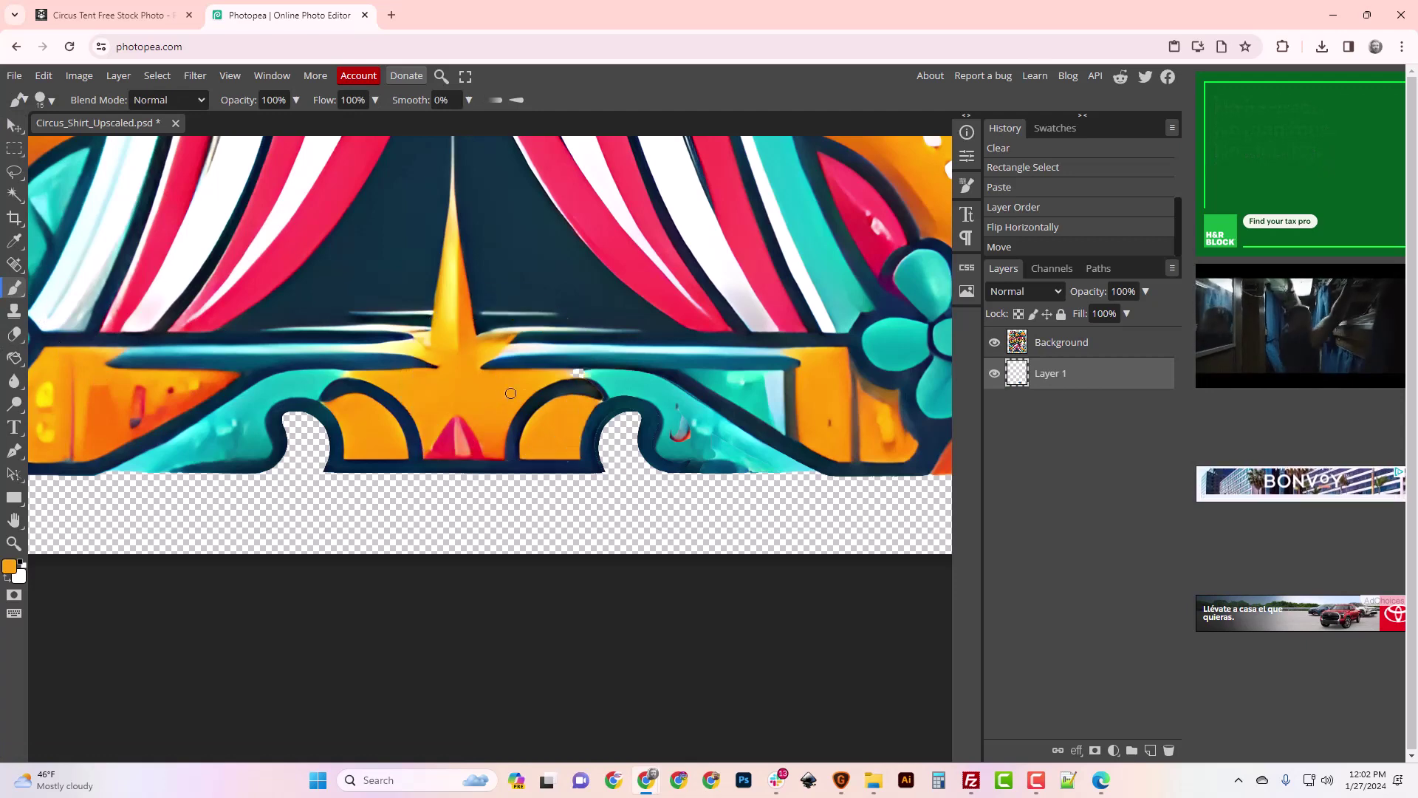
{"action": "left_click", "coordinate": [579, 373]}
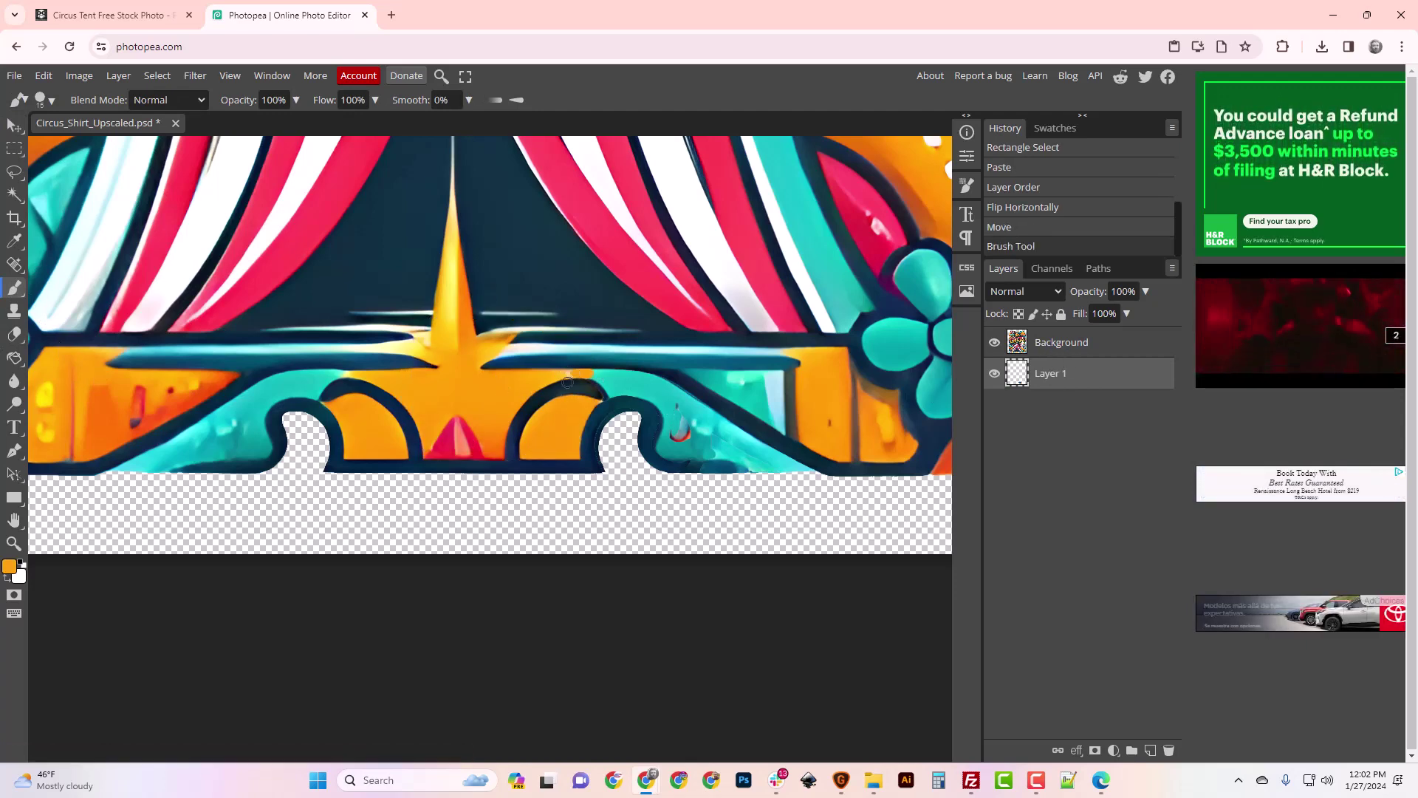
{"action": "left_click", "coordinate": [563, 373], "text": "alt"}
{"action": "left_click", "coordinate": [574, 373]}
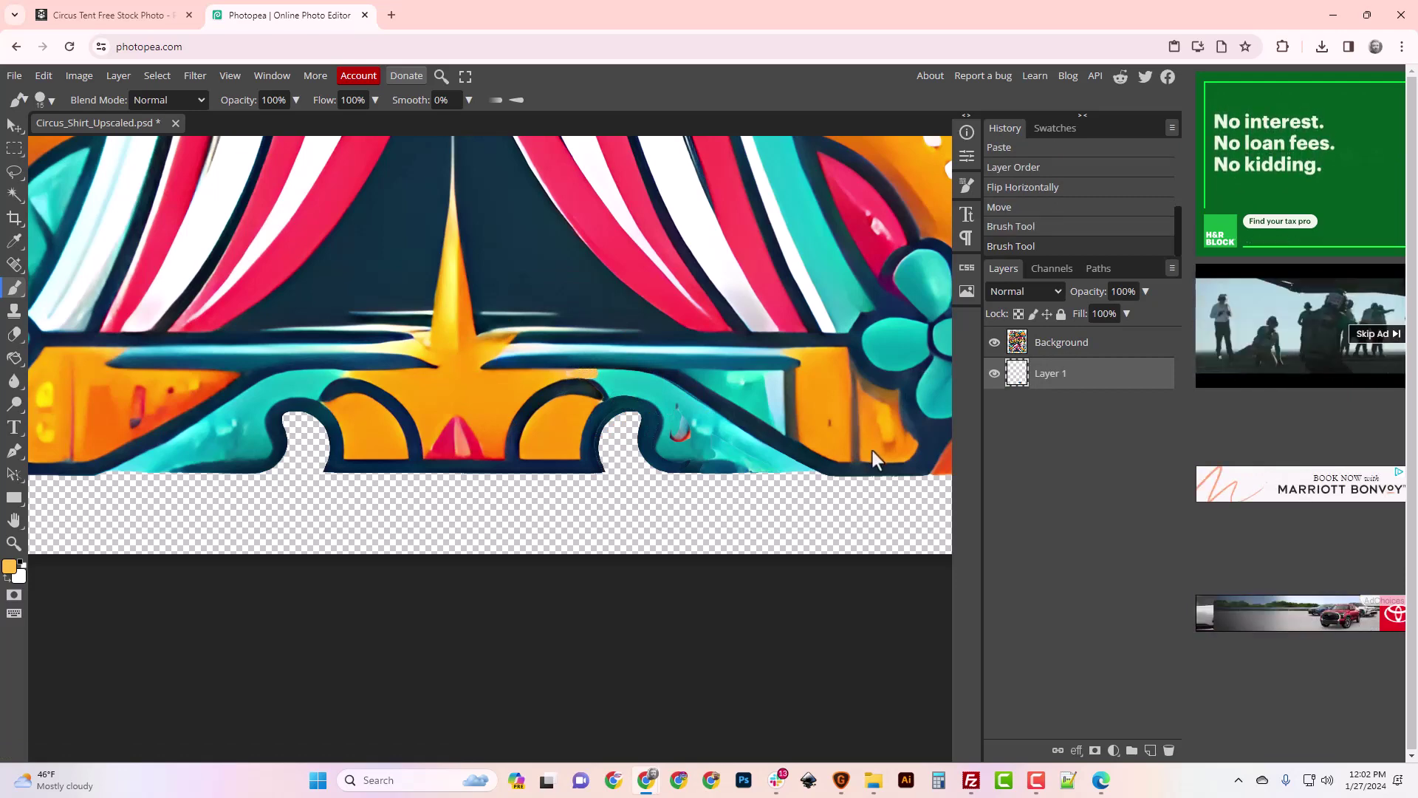
{"action": "key", "text": "ctrl+z"}
{"action": "key", "text": "ctrl+z"}
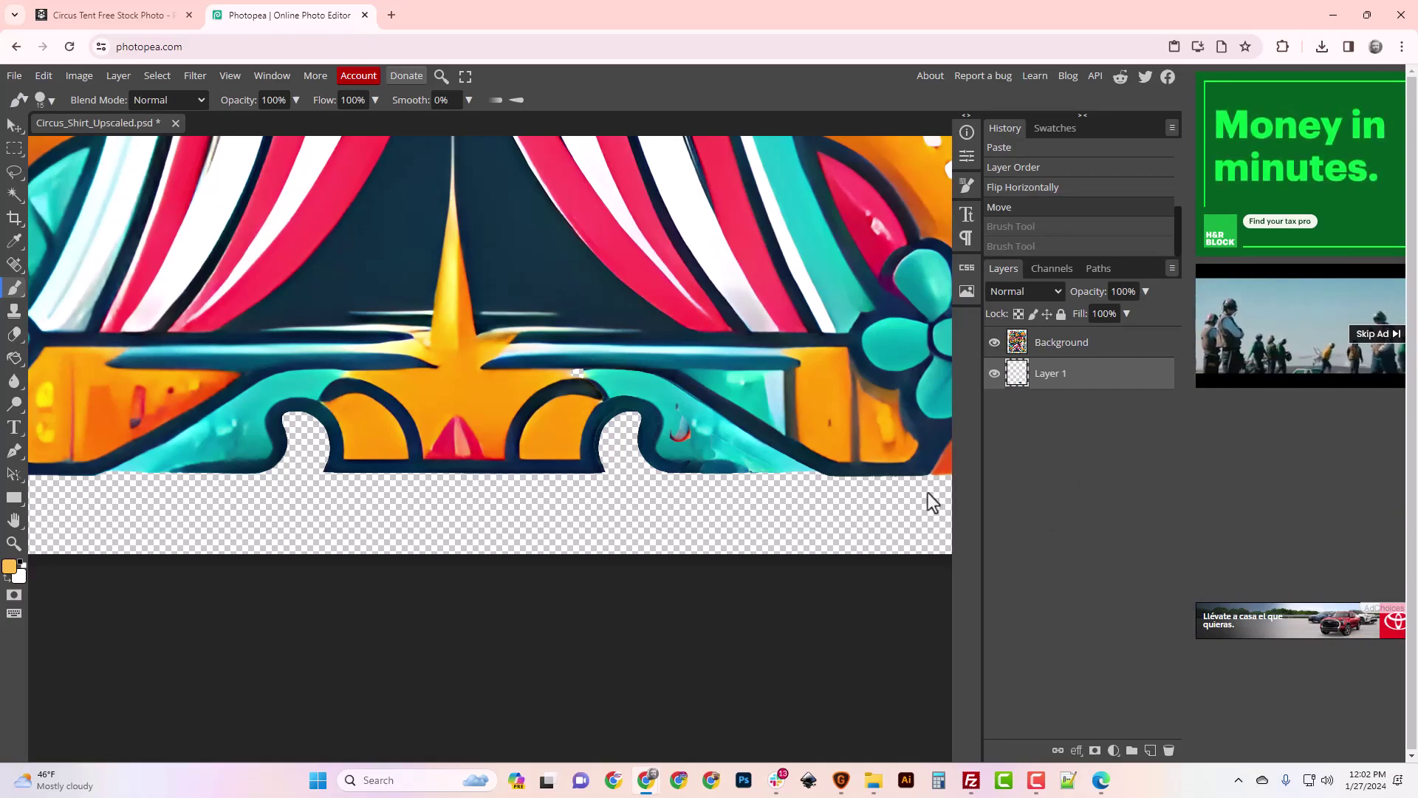
Step: Add a new empty layer and place it beneath the pasted scrollwork layer
{"action": "key", "text": "ctrl+shift+n"}
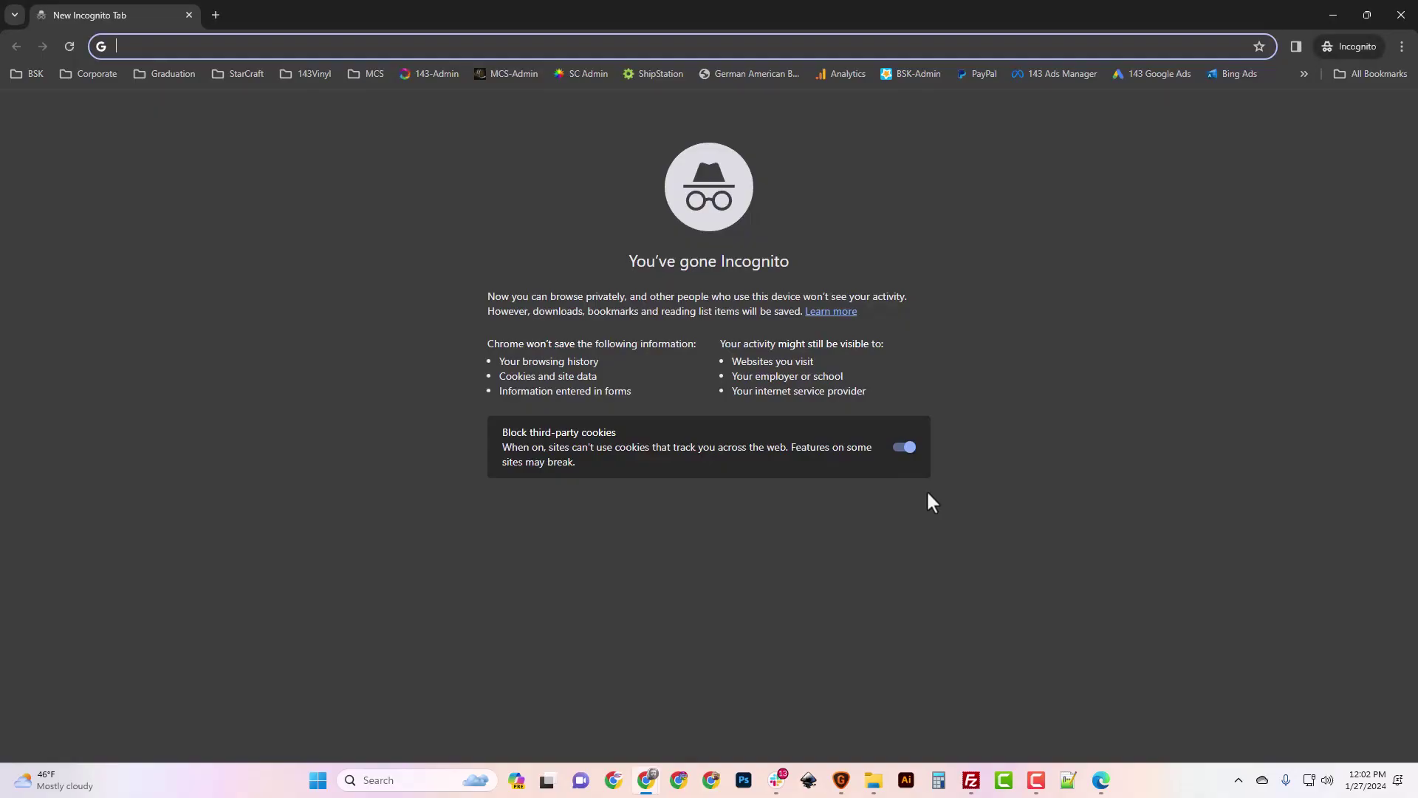
{"action": "left_click", "coordinate": [1334, 15]}
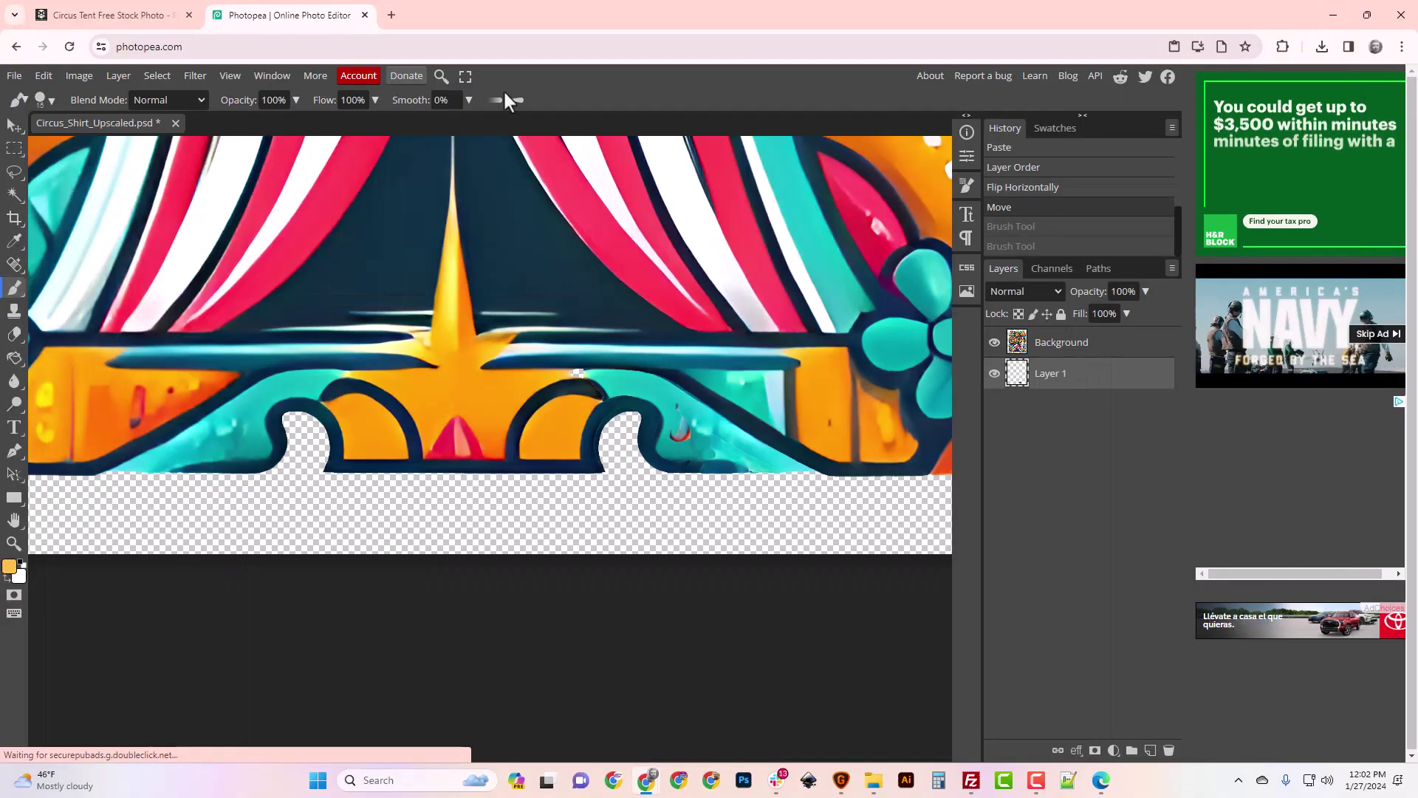
{"action": "left_click", "coordinate": [116, 77]}
{"action": "mouse_move", "coordinate": [136, 100]}
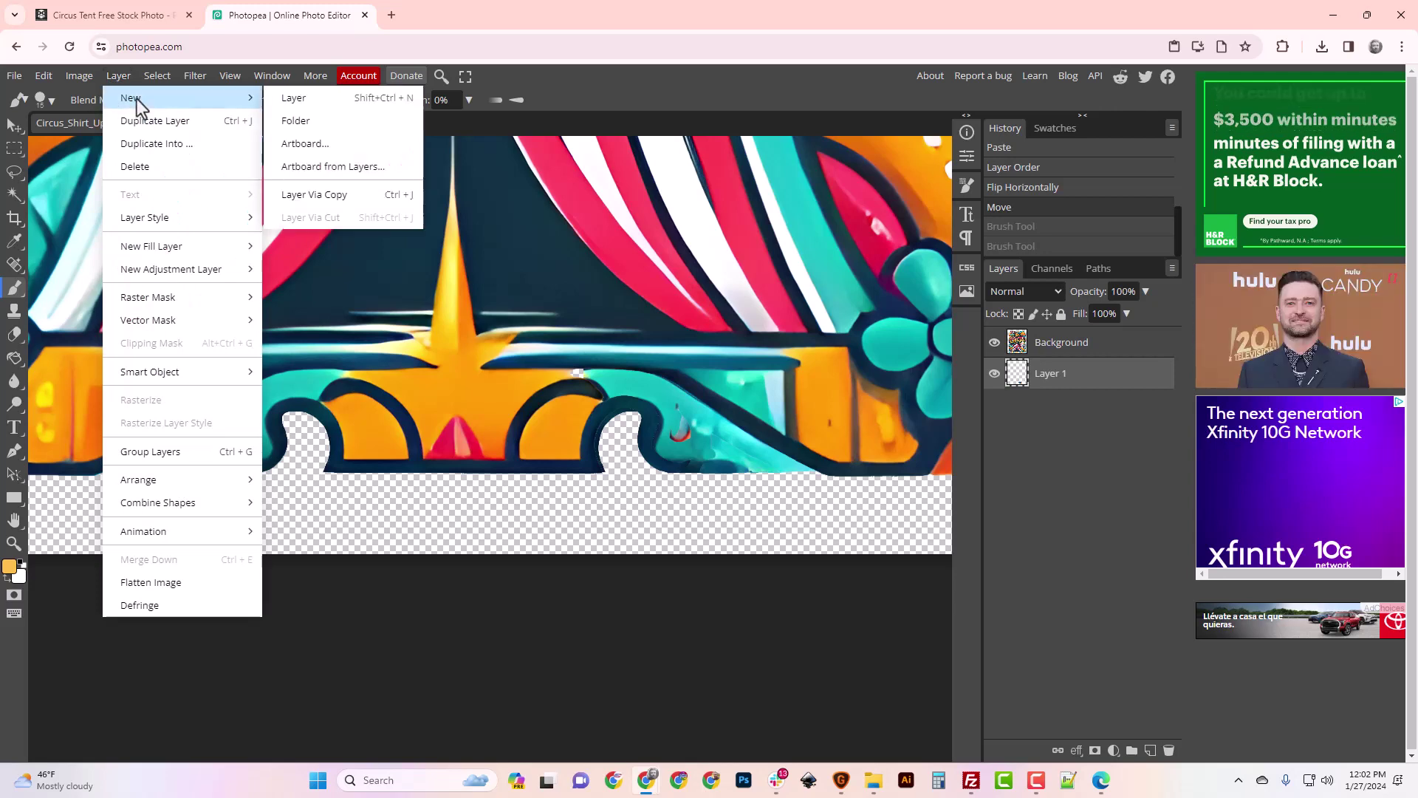
{"action": "left_click", "coordinate": [308, 99]}
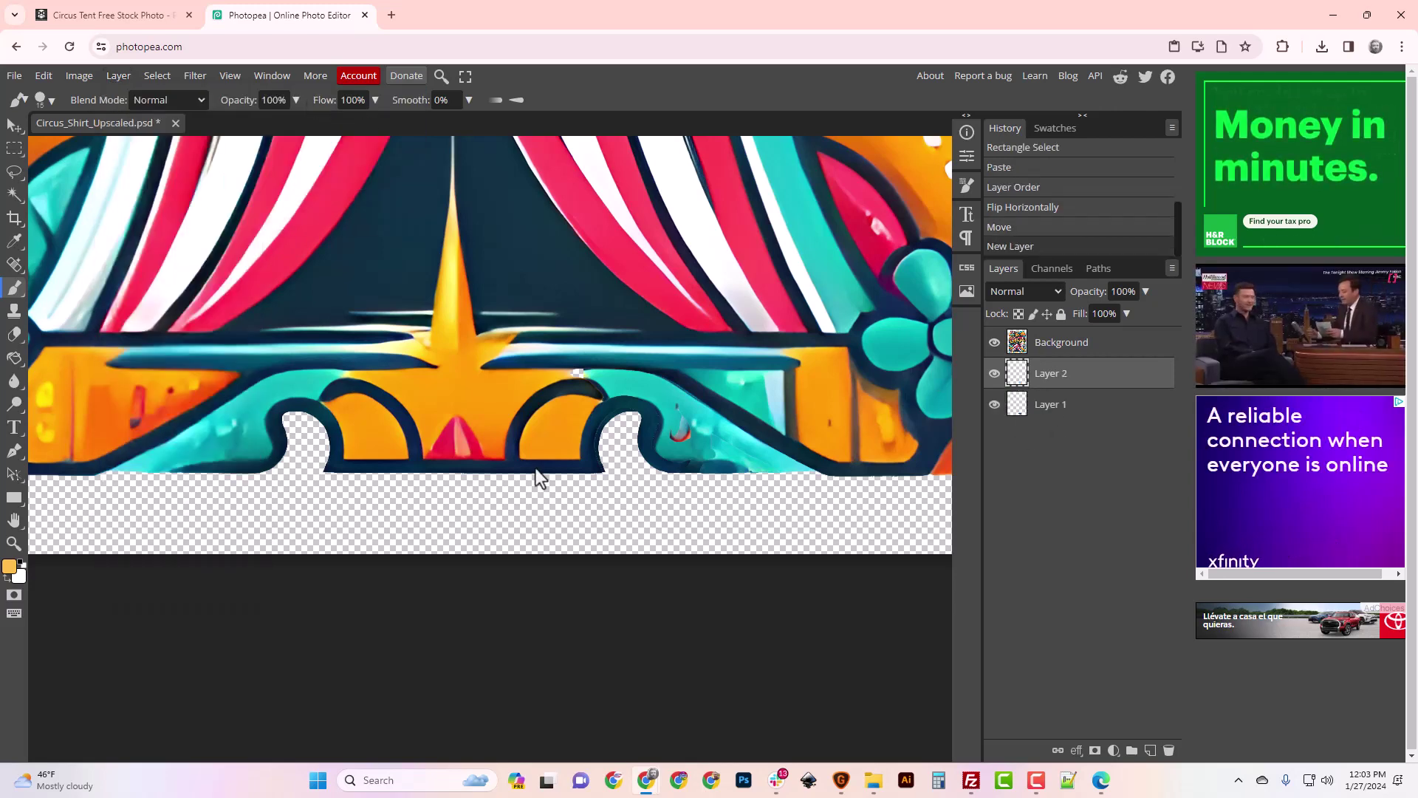
{"action": "left_click_drag", "start_coordinate": [1048, 385], "coordinate": [1063, 425]}
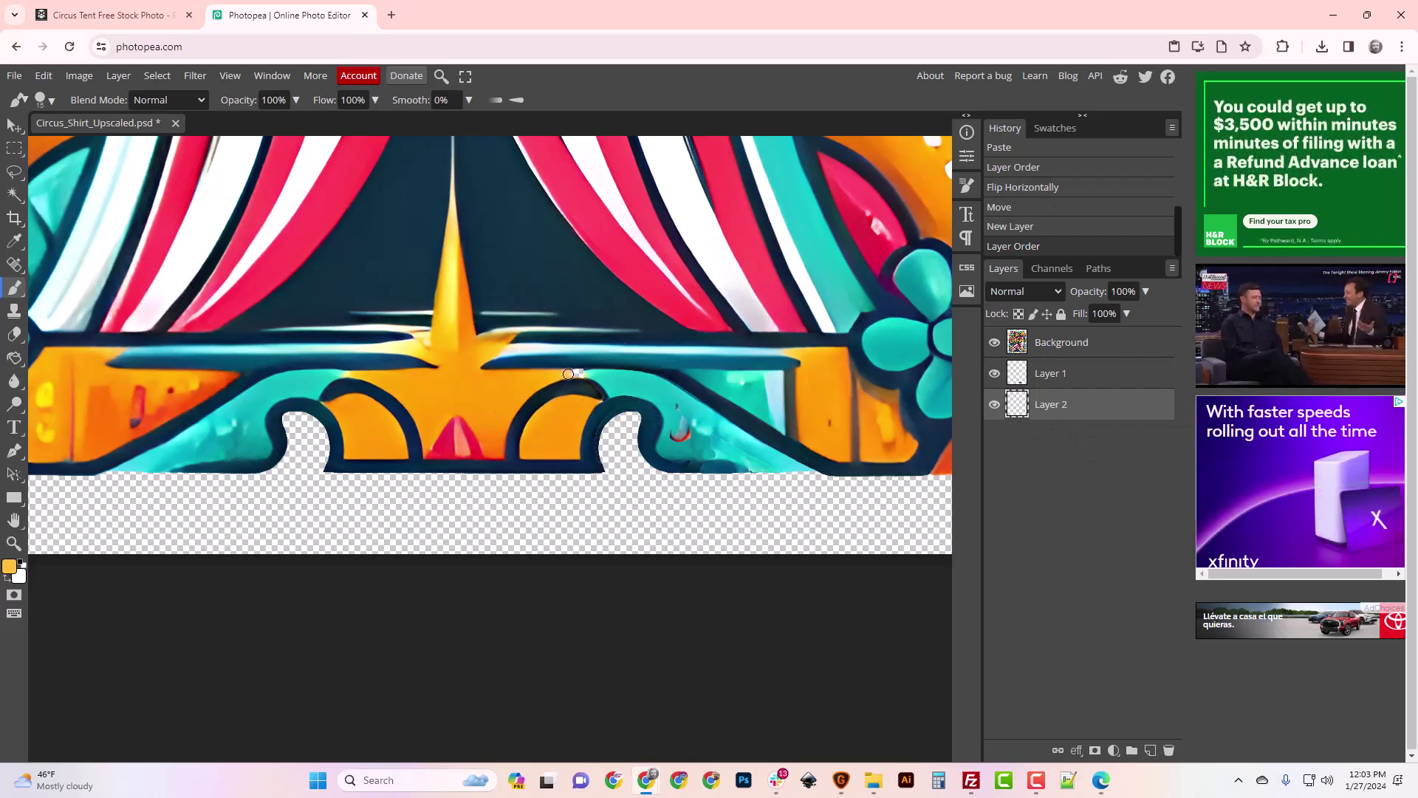
Step: Paint the sampled orange over the remaining gap above the right-hand arch on the new layer and check the whole design
{"action": "left_click_drag", "start_coordinate": [569, 374], "coordinate": [582, 373]}
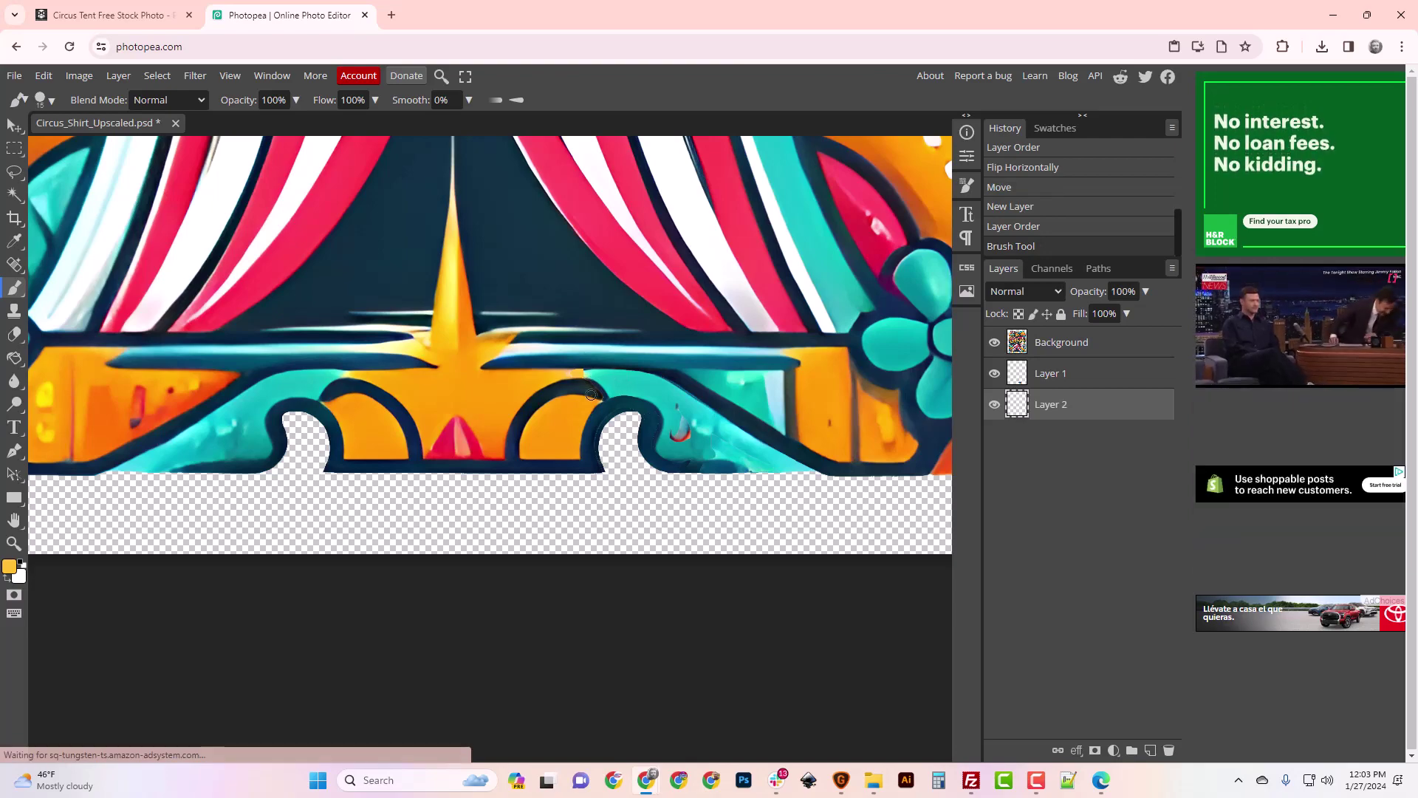
{"action": "scroll", "coordinate": [712, 492], "scroll_direction": "down", "scroll_amount": 5}
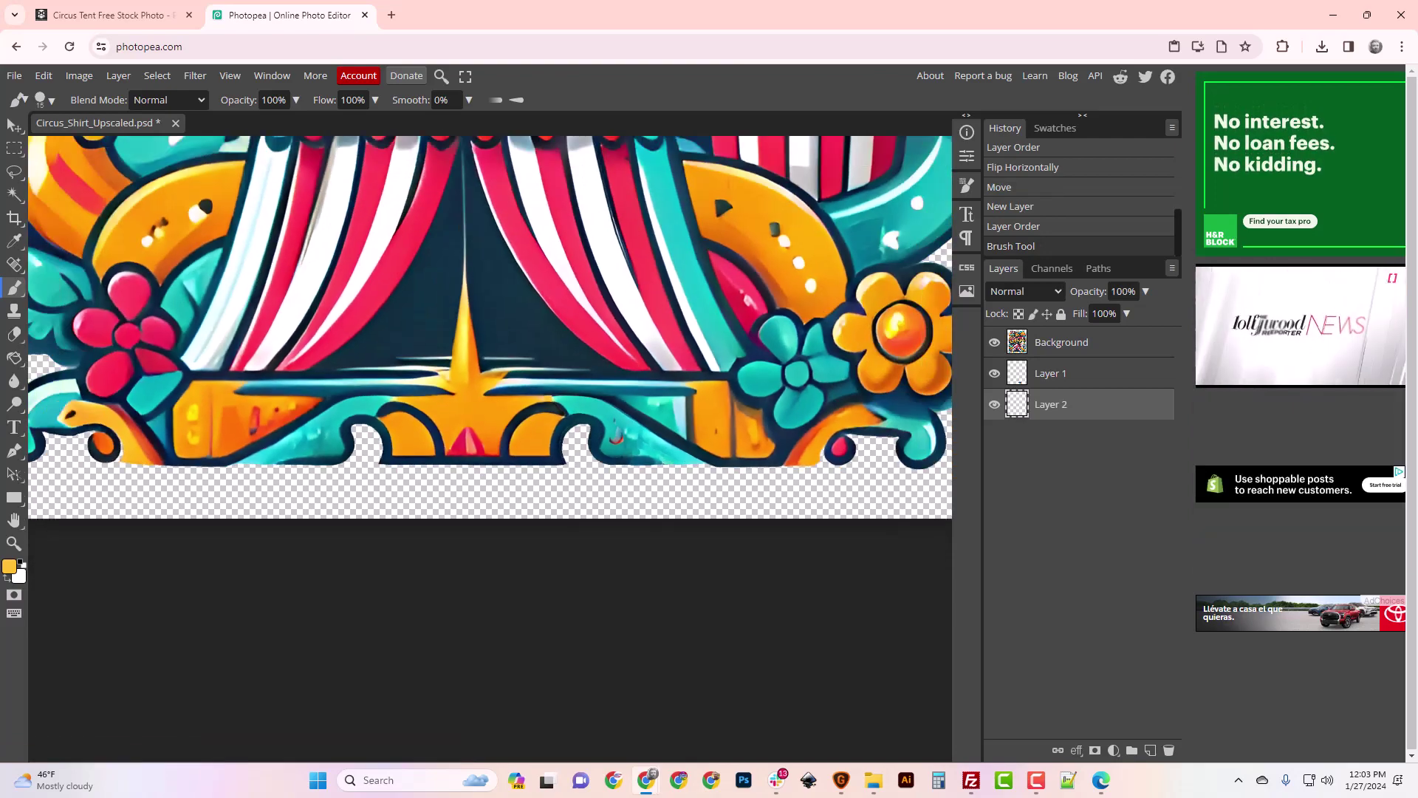
{"action": "scroll", "coordinate": [712, 493], "scroll_direction": "up", "scroll_amount": 4}
{"action": "scroll", "coordinate": [712, 493], "scroll_direction": "down", "scroll_amount": 3}
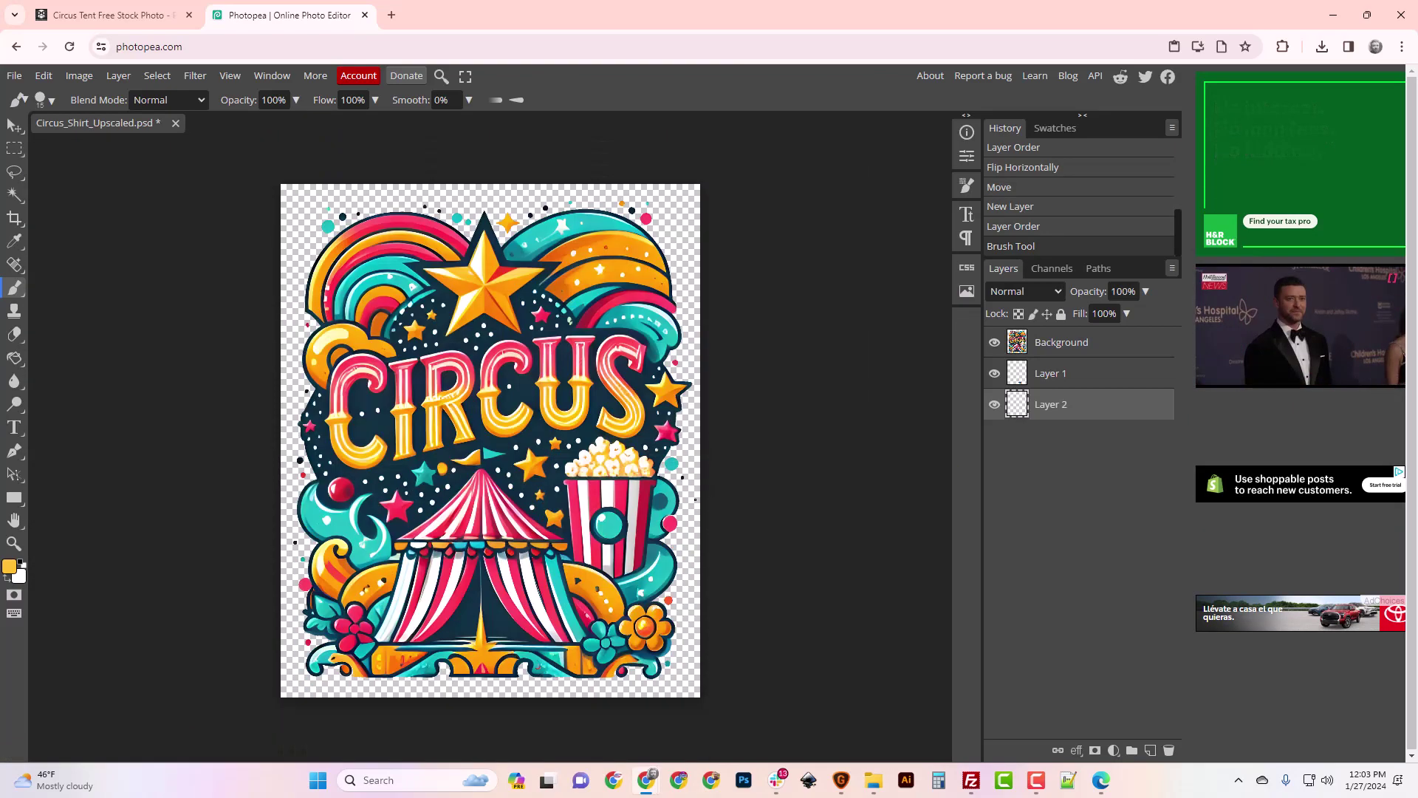
Step: Trim the transparent pixels from all four sides of the canvas
{"action": "left_click", "coordinate": [84, 81]}
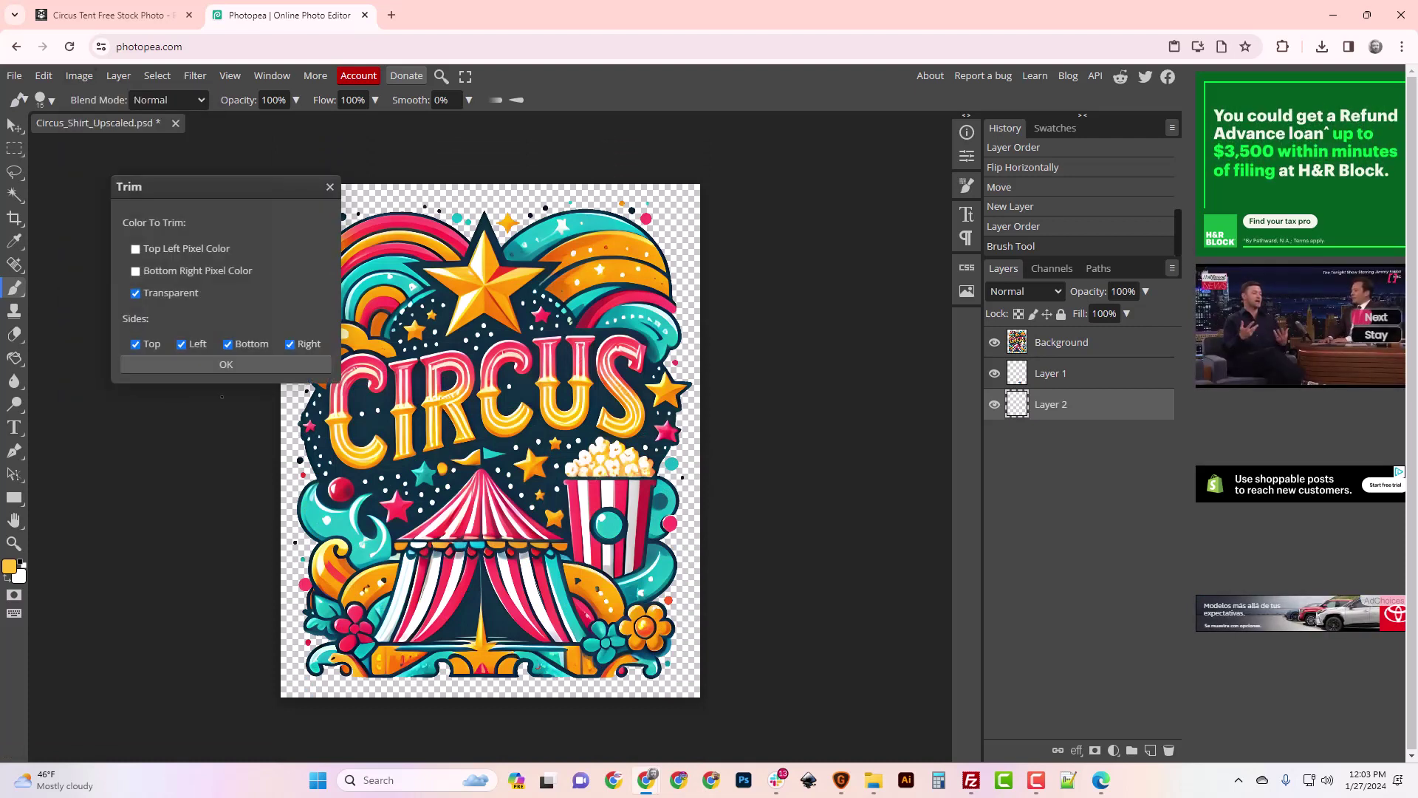
{"action": "left_click", "coordinate": [122, 396]}
{"action": "left_click", "coordinate": [229, 364]}
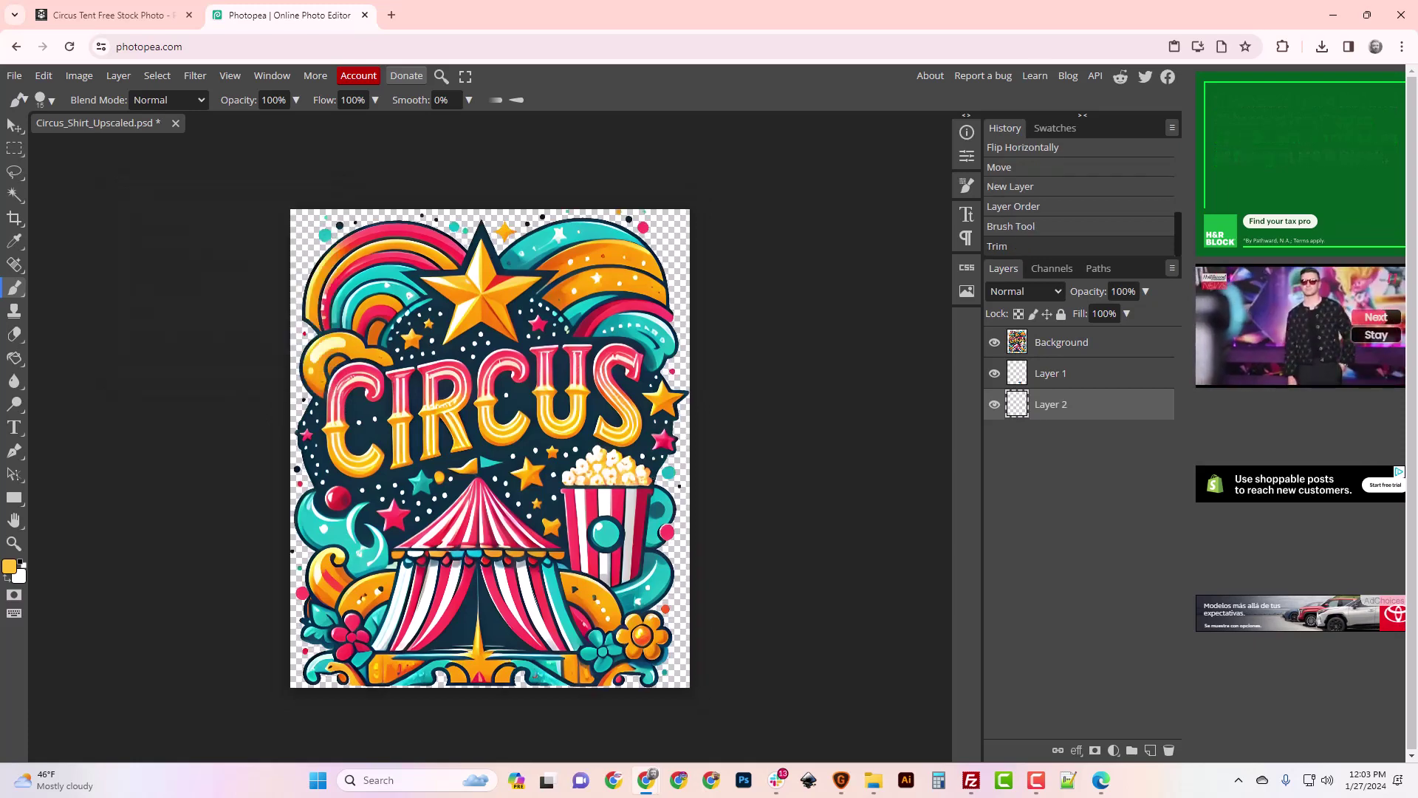
Step: Export the circus design as a PNG at 2163 x 2591 px and 100% quality
{"action": "left_click", "coordinate": [14, 76]}
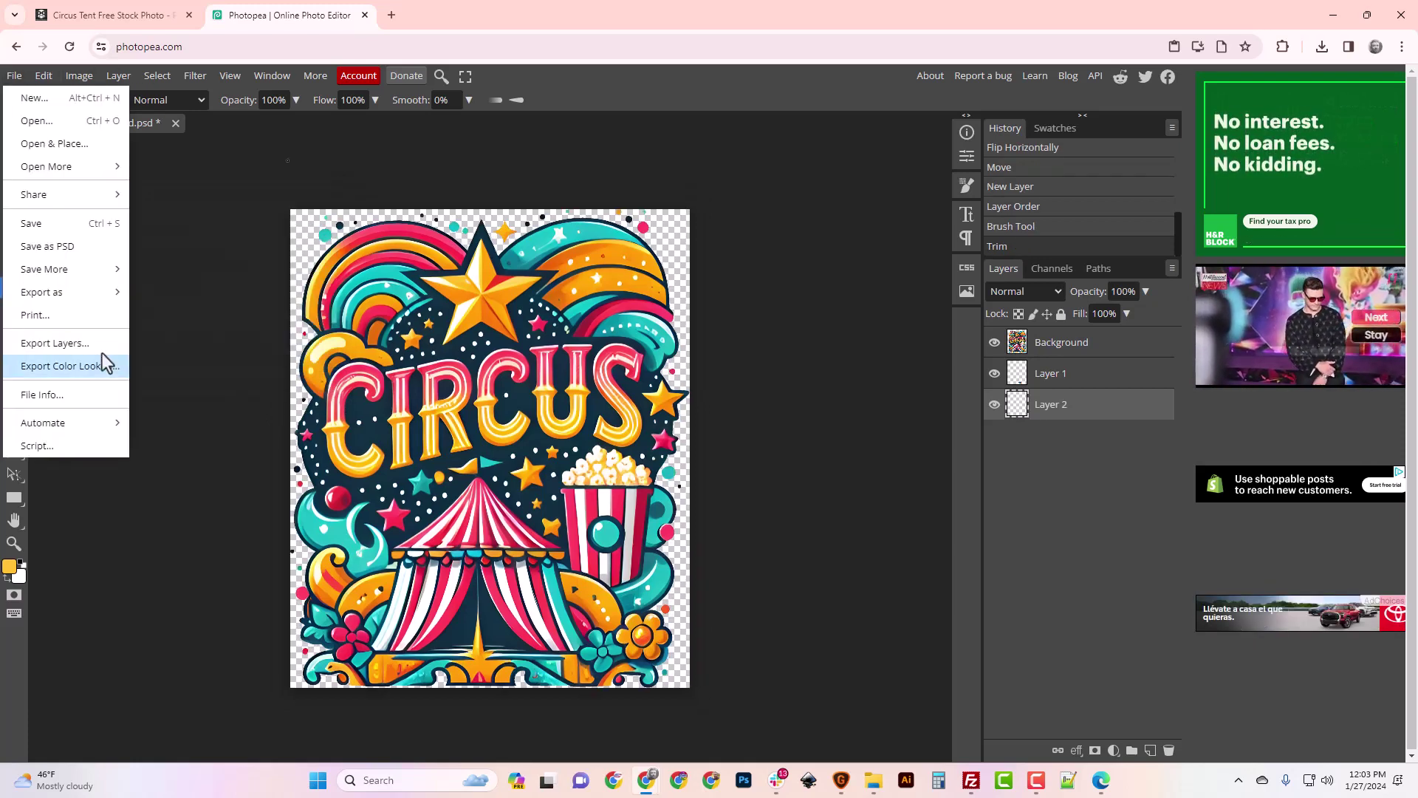
{"action": "mouse_move", "coordinate": [87, 289]}
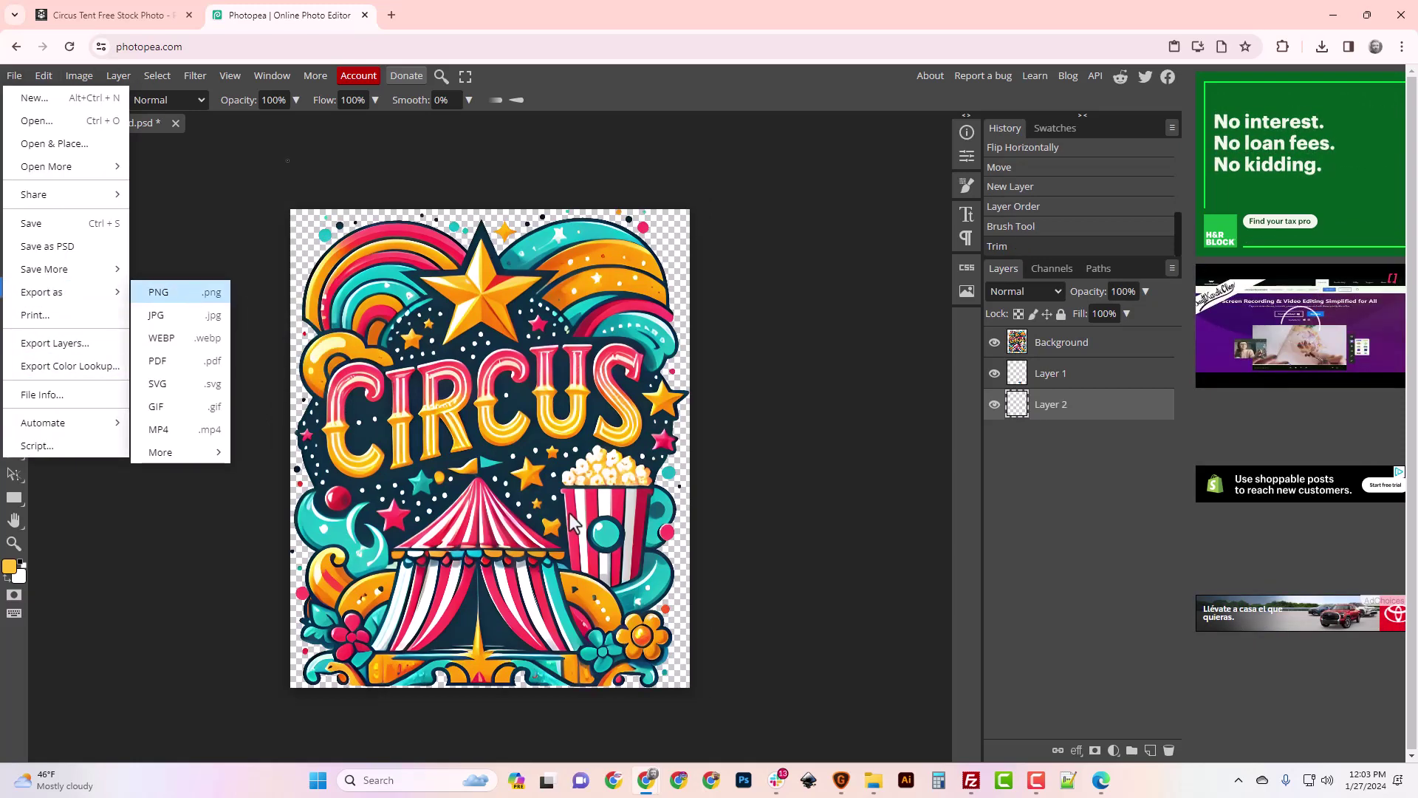
{"action": "left_click", "coordinate": [158, 292]}
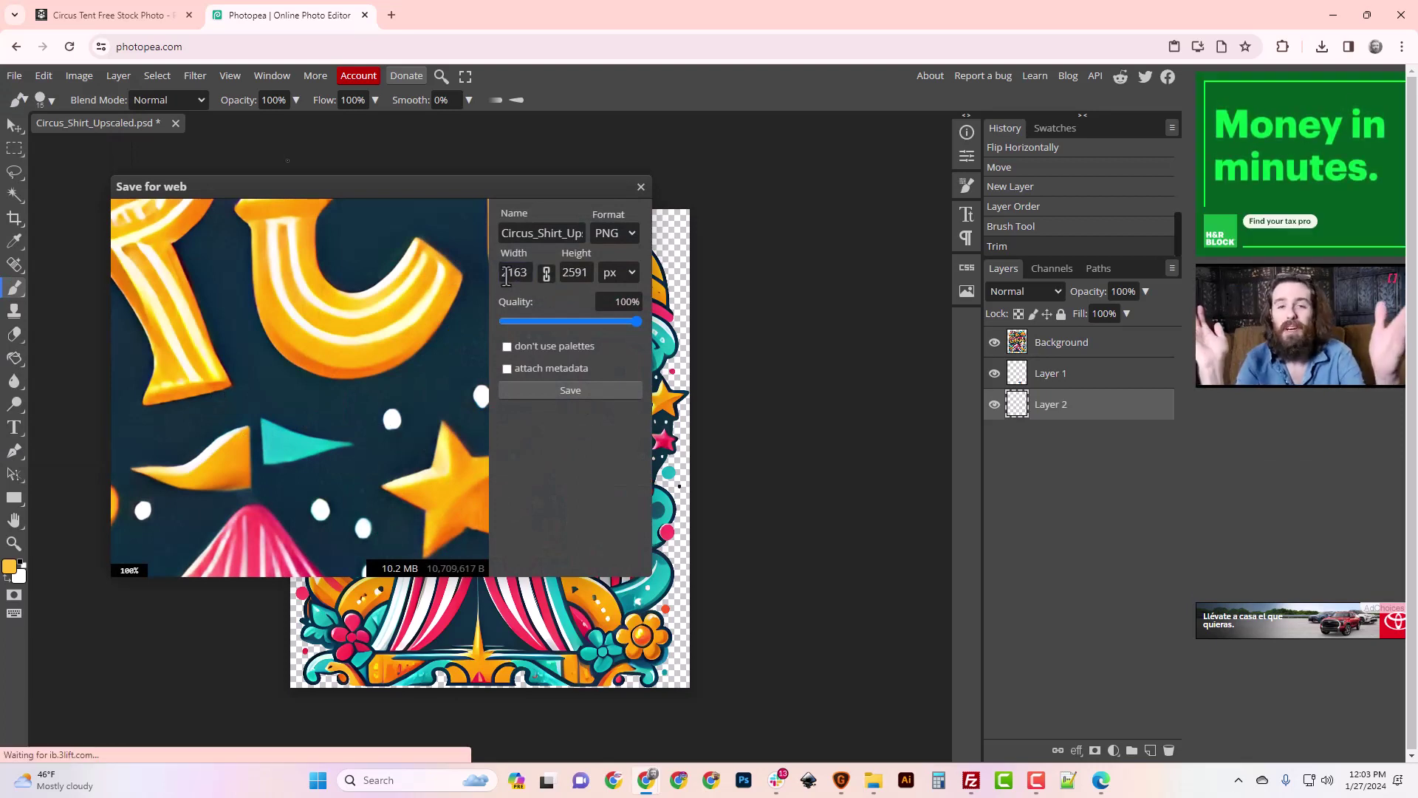
{"action": "left_click", "coordinate": [506, 274]}
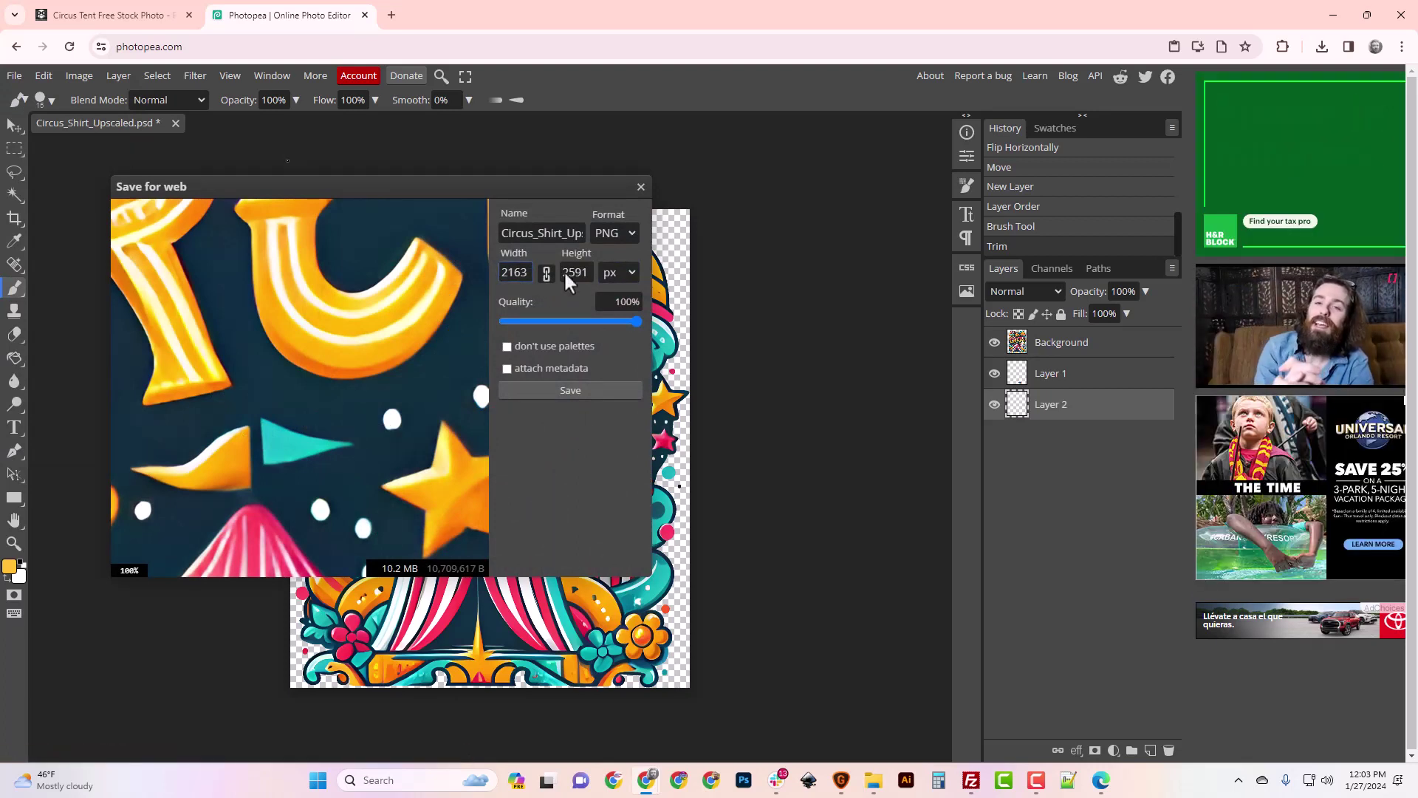
{"action": "left_click", "coordinate": [552, 392]}
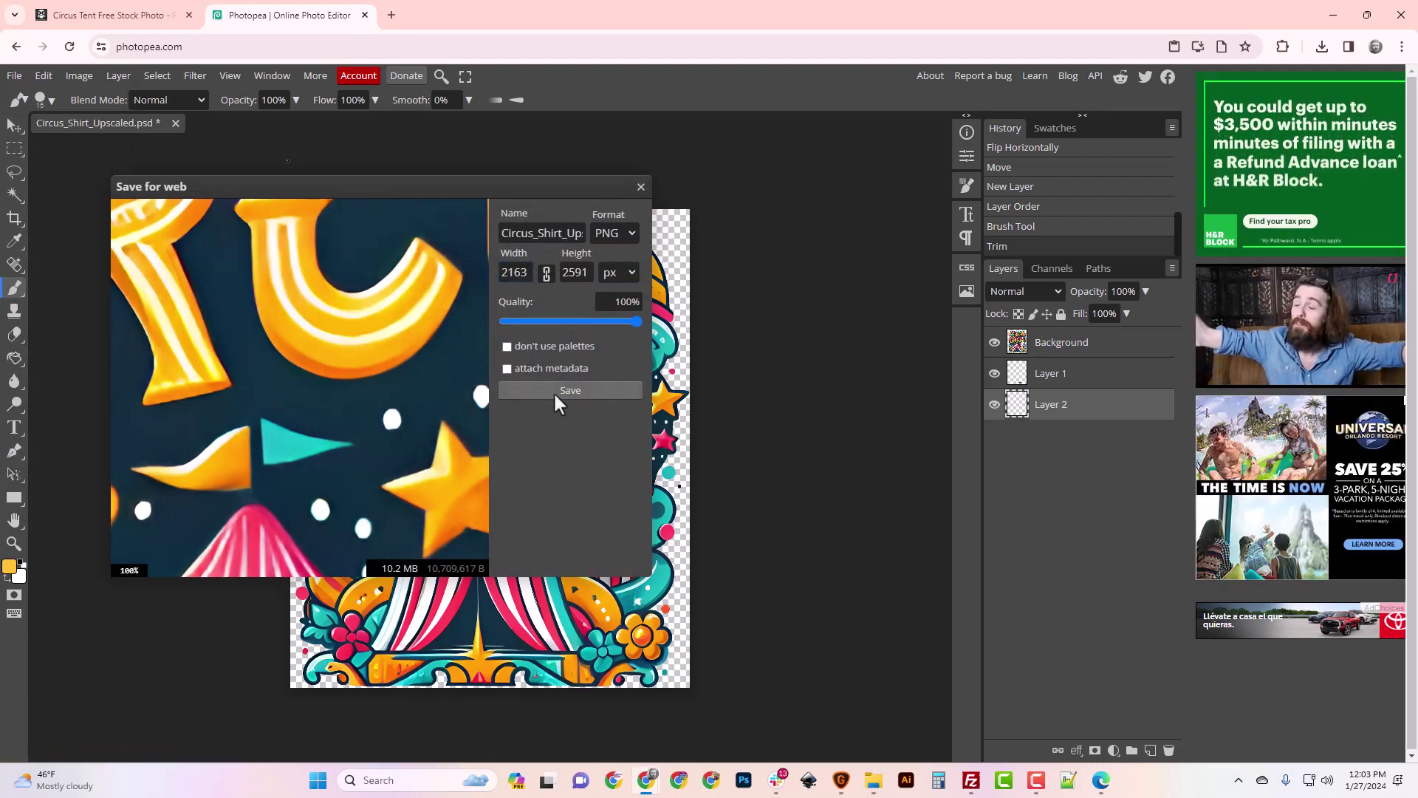
Step: Switch to the File Explorer window showing the circus PNG files in Downloads
{"action": "mouse_move", "coordinate": [762, 751]}
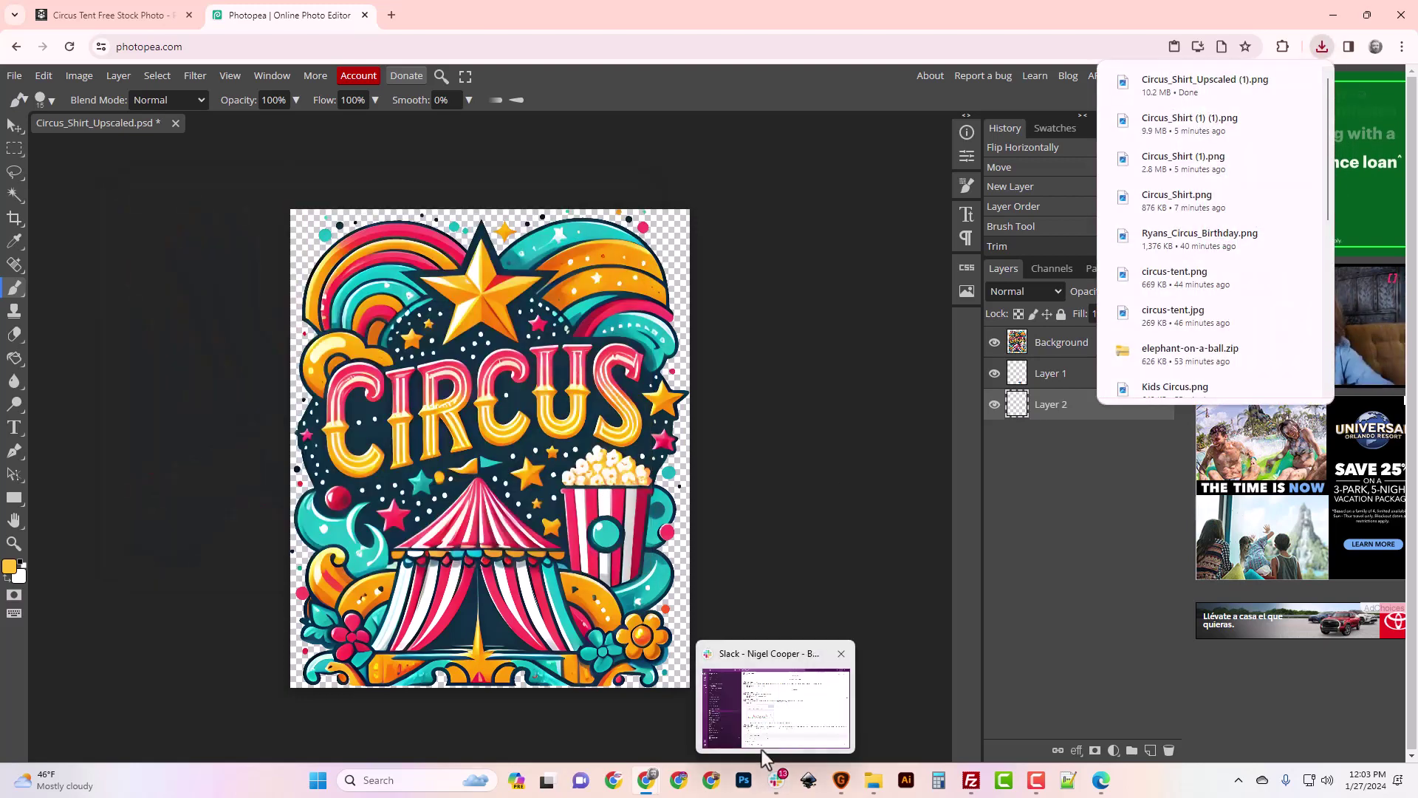
{"action": "mouse_move", "coordinate": [873, 779]}
{"action": "left_click", "coordinate": [807, 691]}
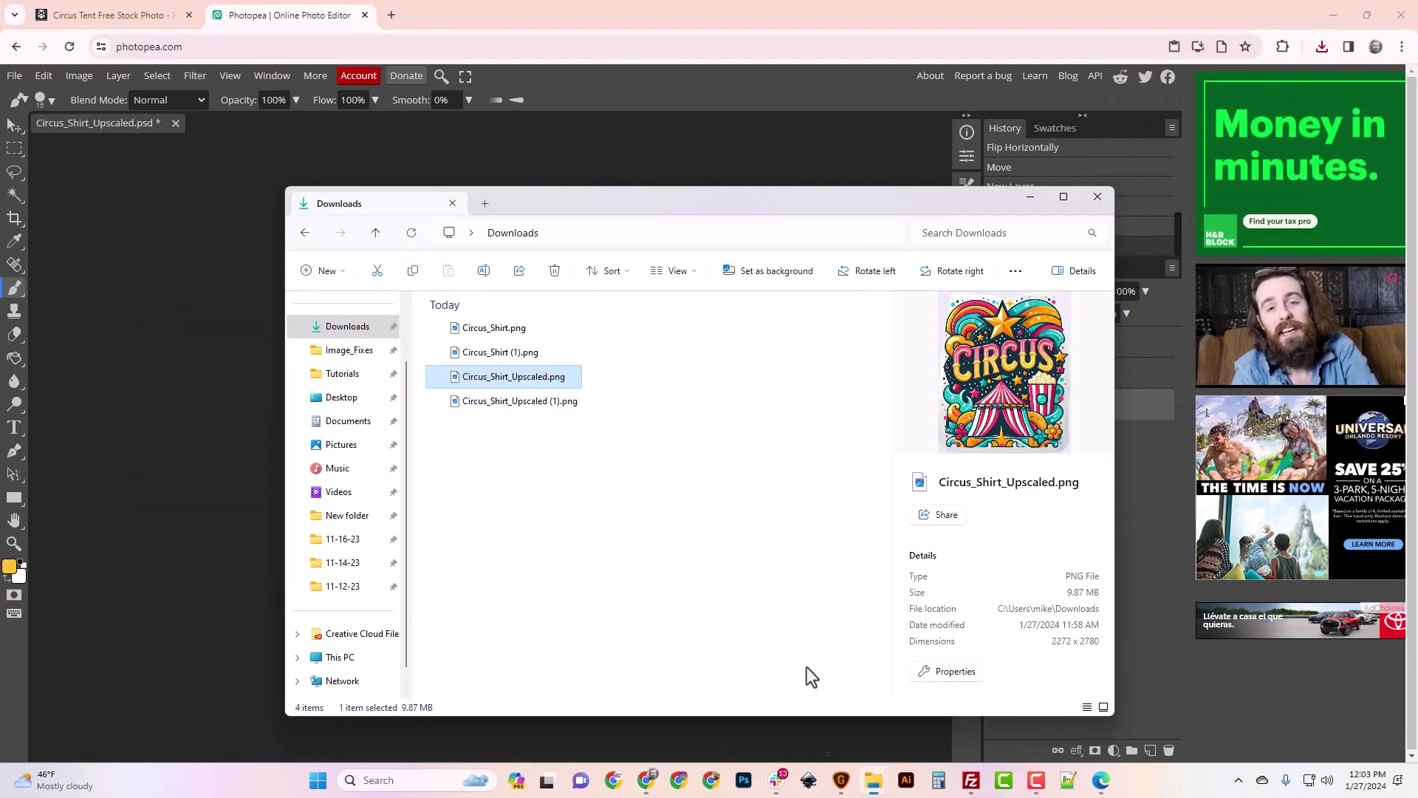
Step: Delete the three older circus PNG files from Downloads, keeping only Circus_Shirt_Upscaled (1).png
{"action": "left_click", "coordinate": [526, 406]}
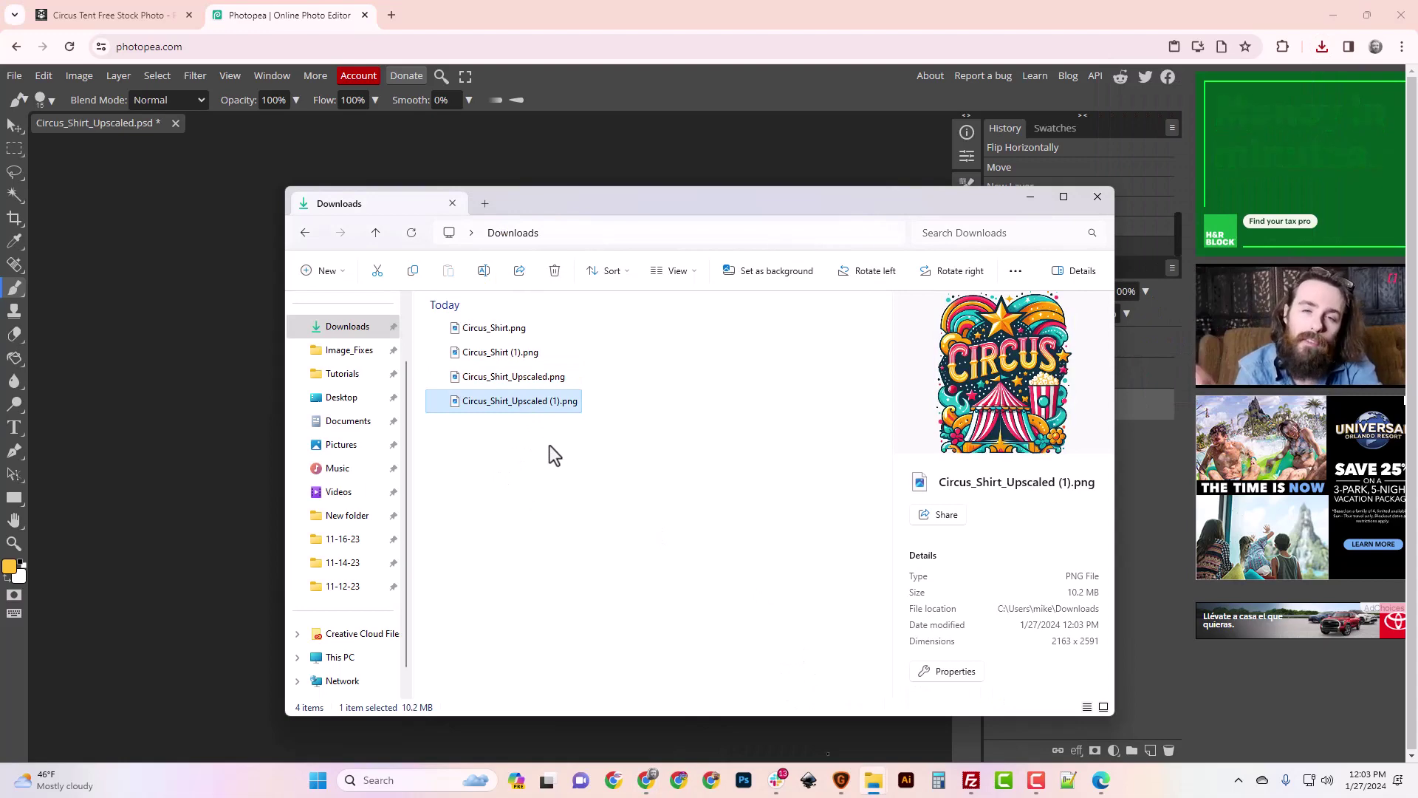
{"action": "left_click", "coordinate": [516, 378]}
{"action": "left_click", "coordinate": [494, 330], "text": "ctrl"}
{"action": "left_click", "coordinate": [509, 353], "text": "ctrl"}
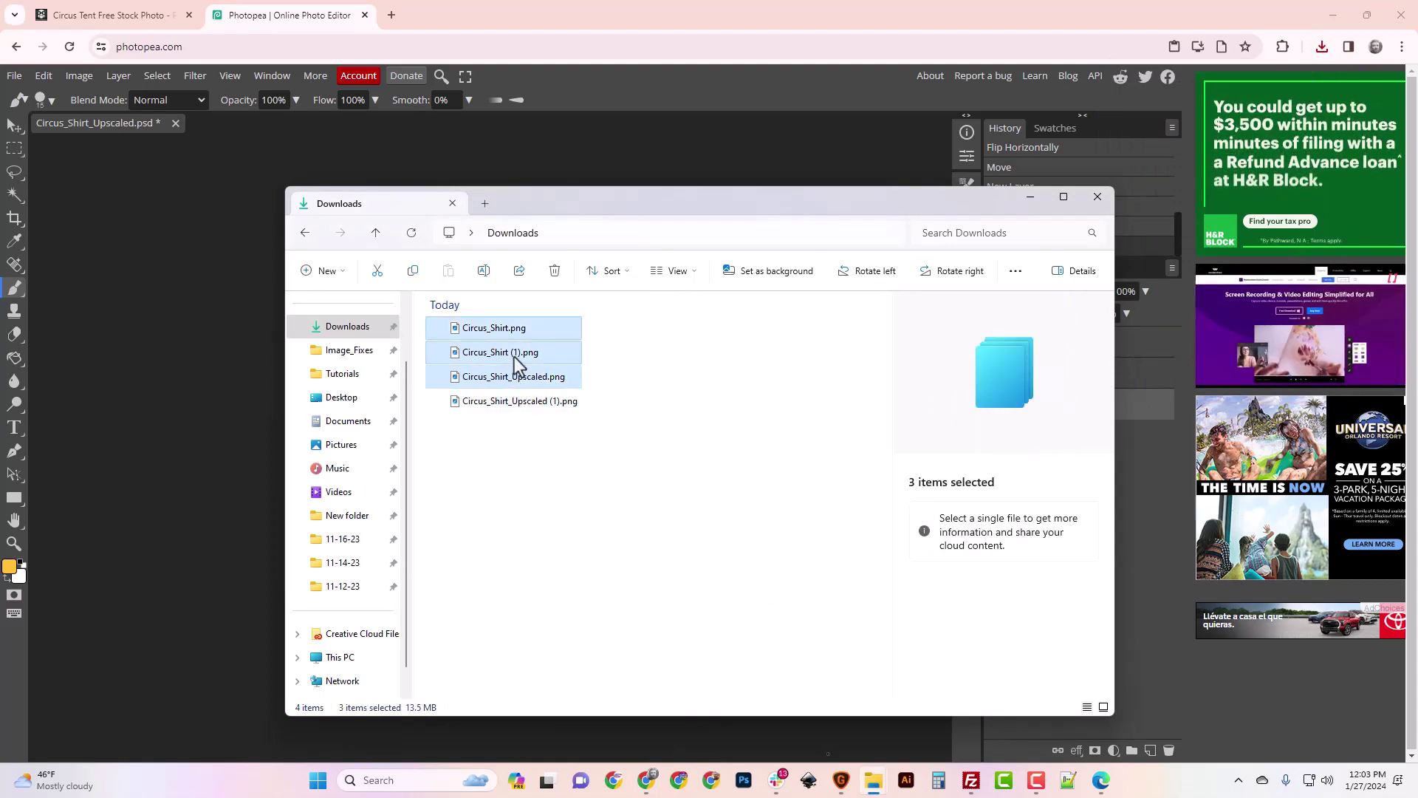
{"action": "key", "text": "Delete"}
Step: Rename the remaining circus PNG as Circus_Shirt_Upscaled.png
{"action": "right_click", "coordinate": [529, 332]}
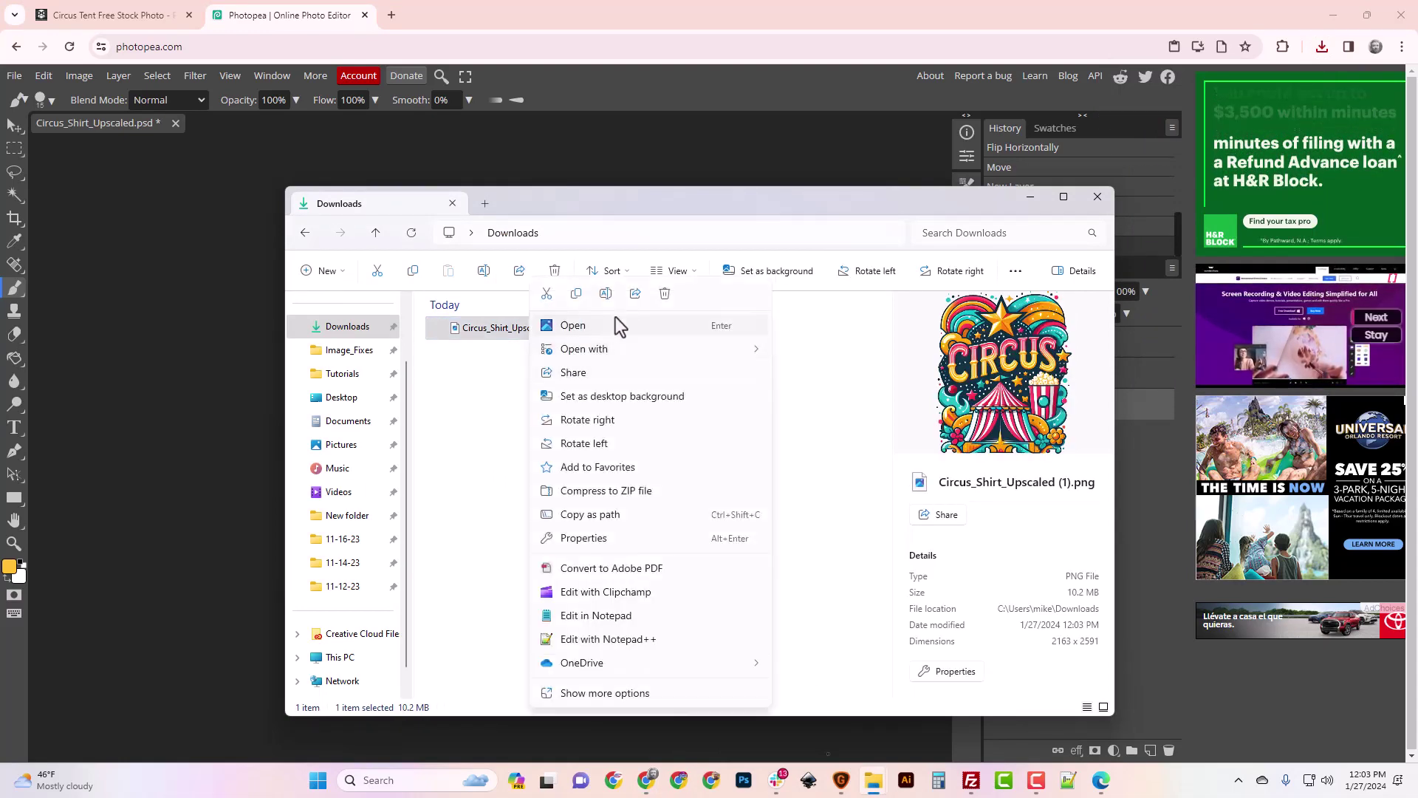
{"action": "left_click", "coordinate": [607, 295]}
{"action": "left_click", "coordinate": [559, 332]}
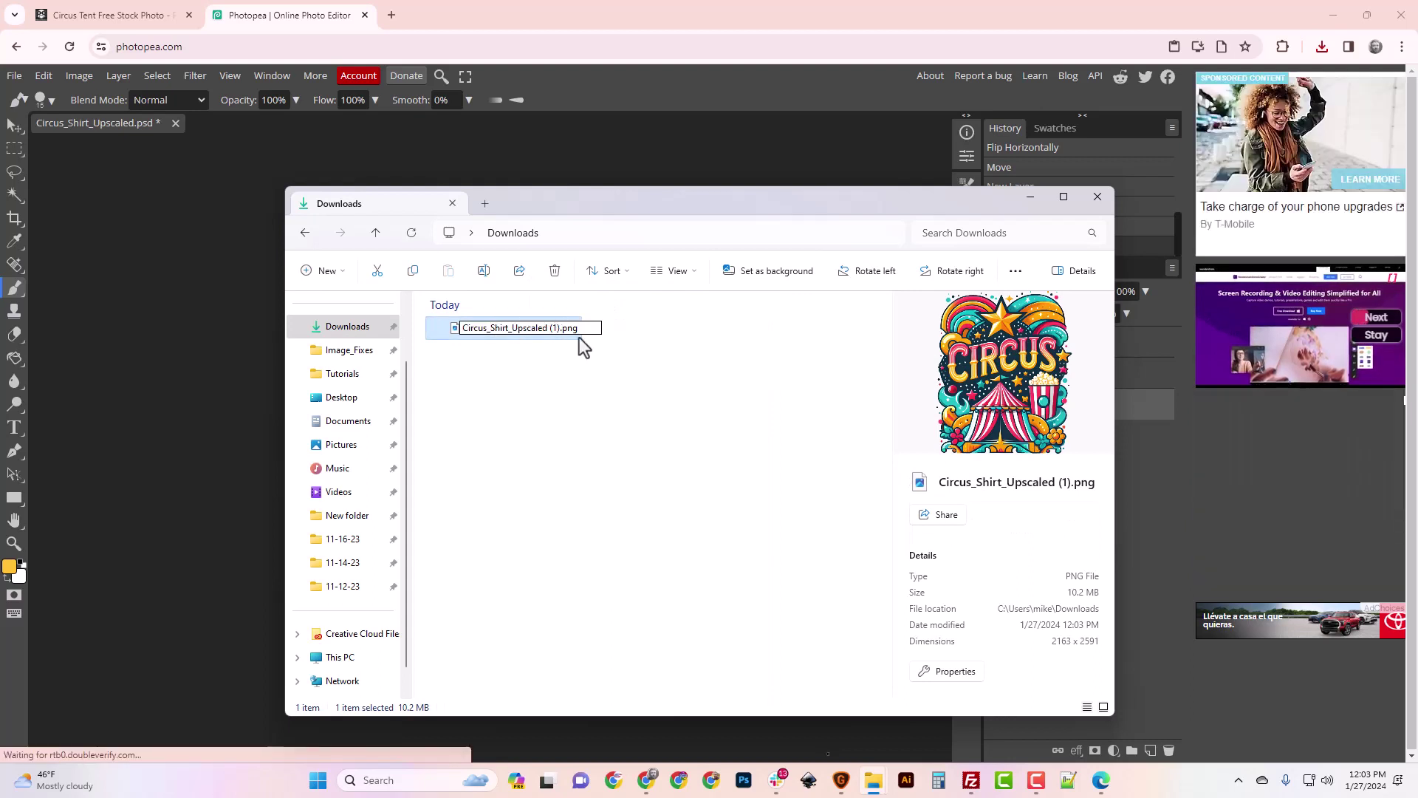
{"action": "key", "text": "BackSpace"}
{"action": "key", "text": "BackSpace"}
{"action": "key", "text": "BackSpace"}
{"action": "key", "text": "BackSpace"}
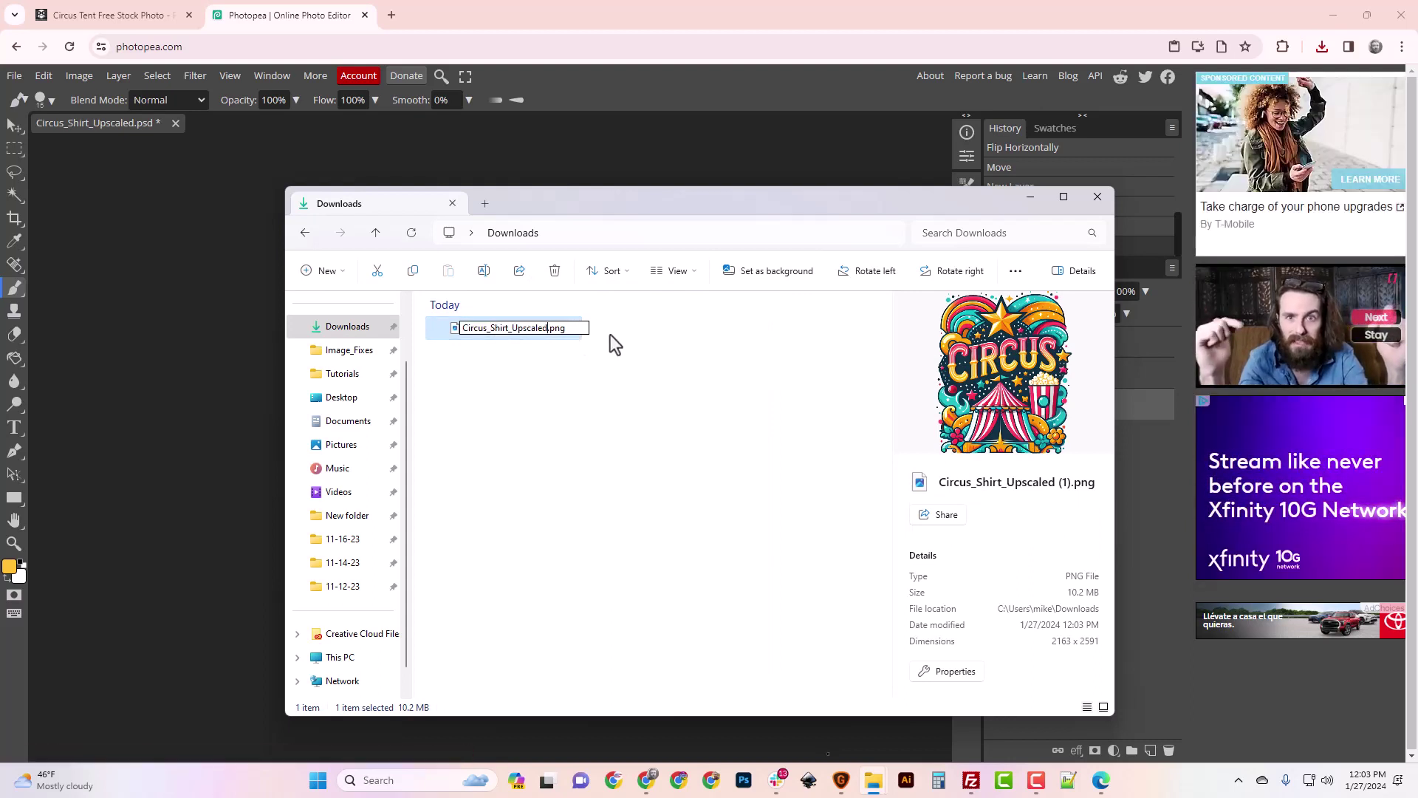
{"action": "left_click", "coordinate": [602, 424]}
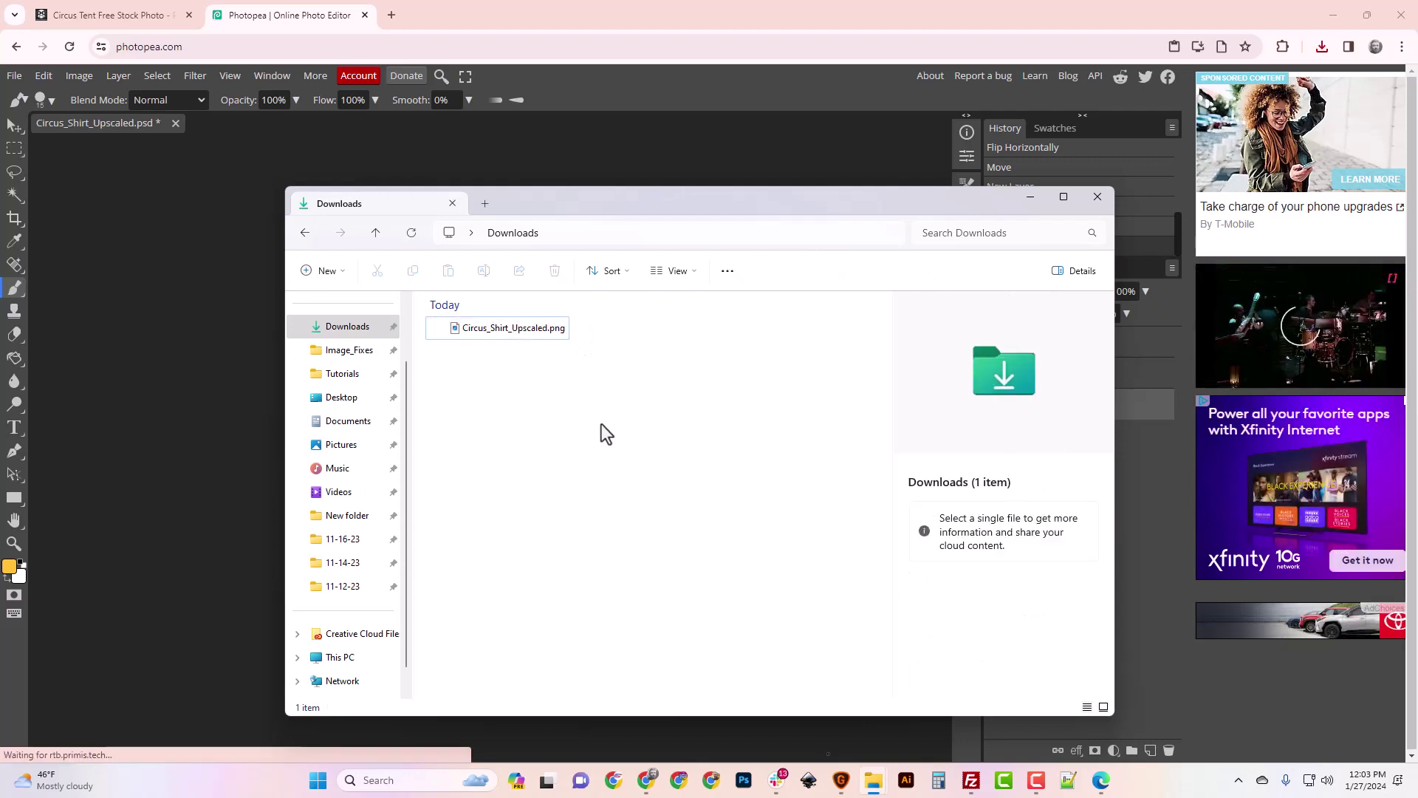
Step: Go to 143vinyl.com in a new browser tab and open the Layout Designer for Custom DTF Prints
{"action": "left_click", "coordinate": [392, 15]}
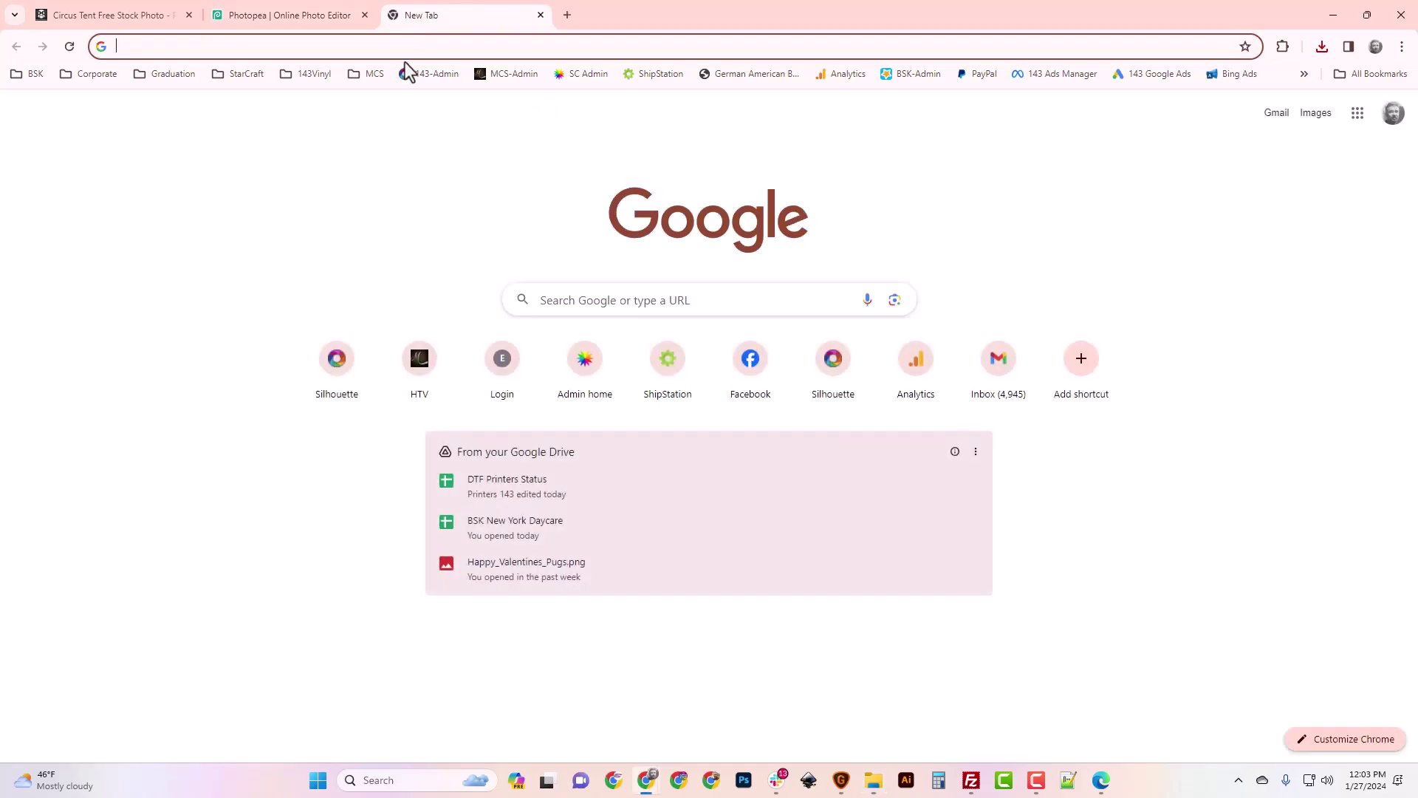
{"action": "type", "text": "143"}
{"action": "key", "text": "Return"}
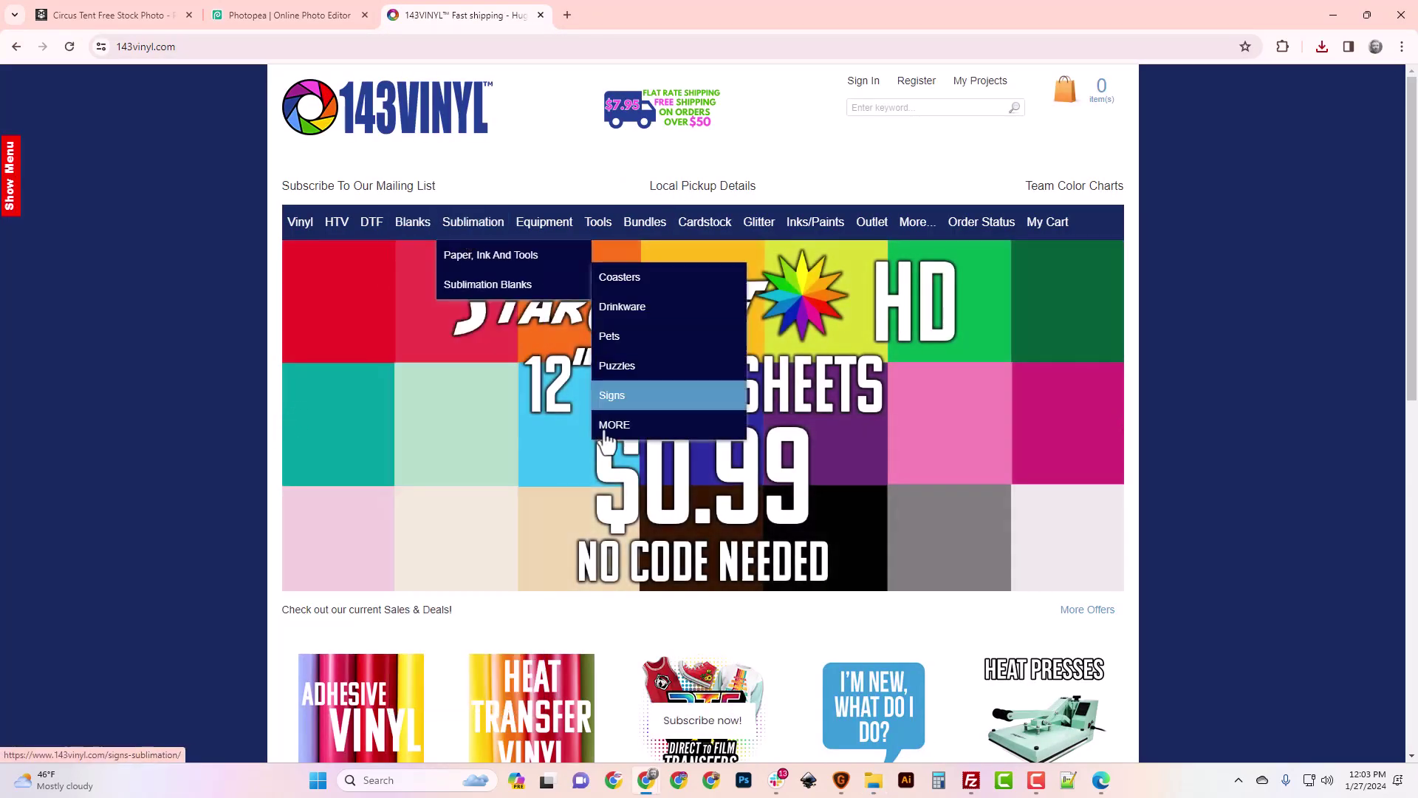
{"action": "scroll", "coordinate": [747, 669], "scroll_direction": "down", "scroll_amount": 1}
{"action": "scroll", "coordinate": [748, 669], "scroll_direction": "down", "scroll_amount": 1}
{"action": "left_click", "coordinate": [759, 623]}
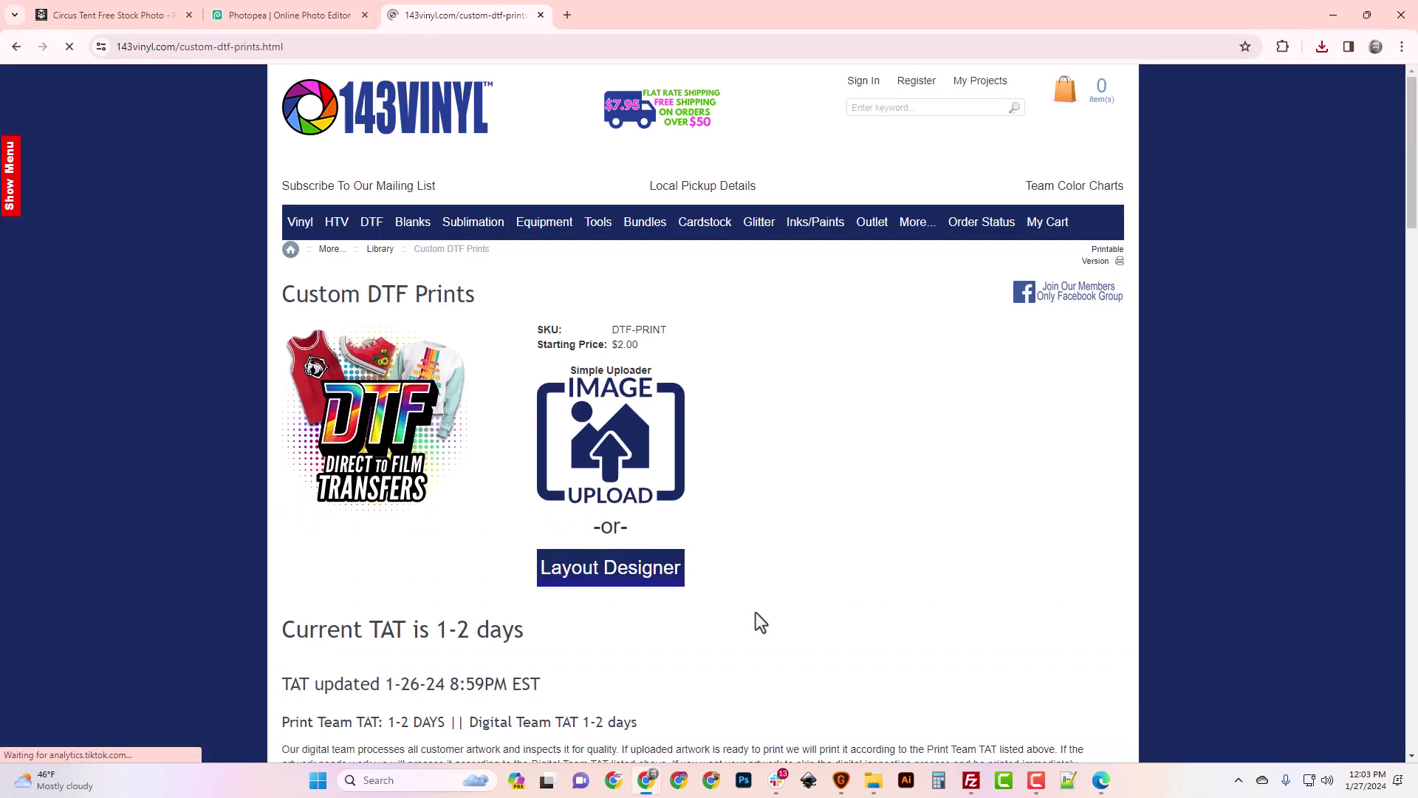
{"action": "left_click", "coordinate": [633, 571]}
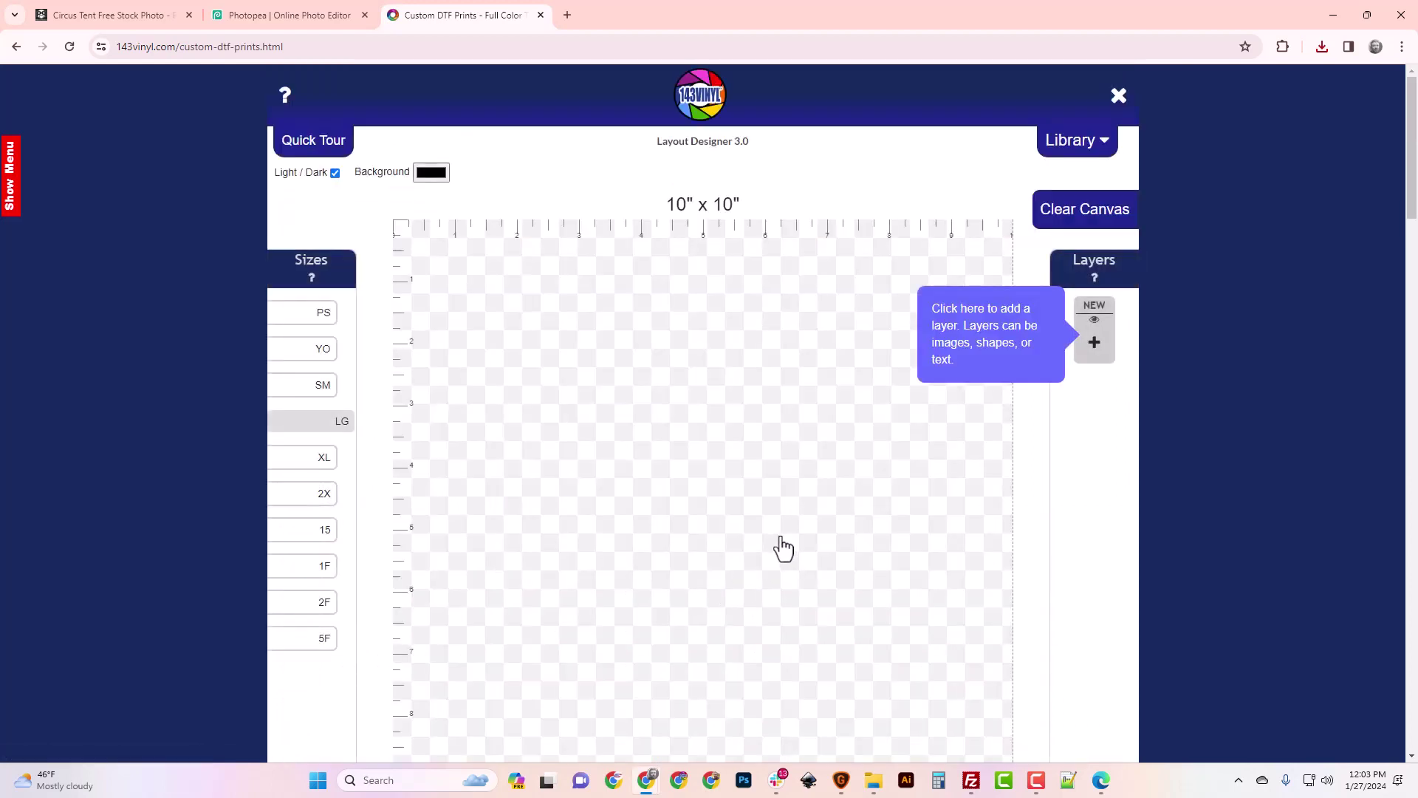
Step: Choose the SM (8" x 8") print size and add Circus_Shirt_Upscaled.png from Downloads as an image layer
{"action": "left_click", "coordinate": [317, 384]}
{"action": "left_click", "coordinate": [1096, 353]}
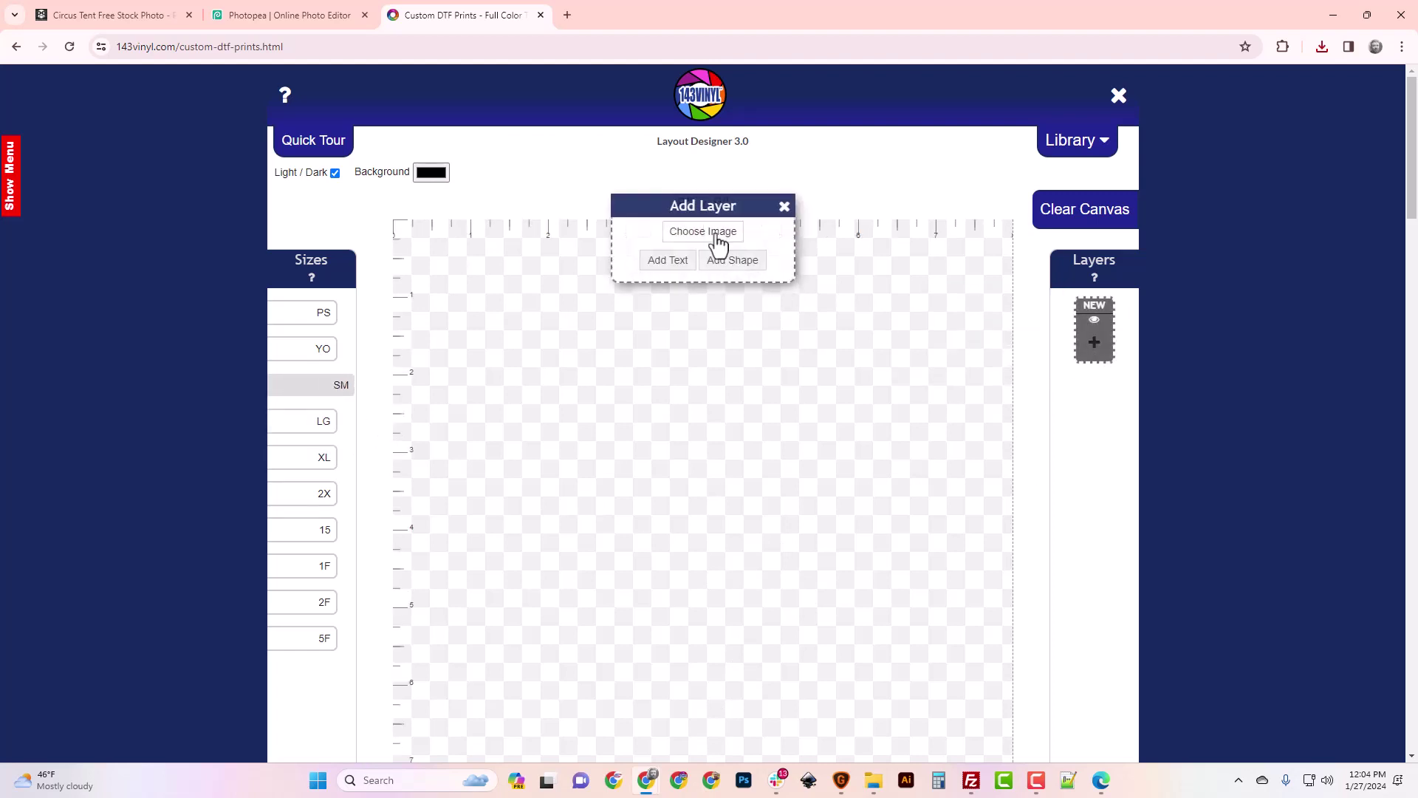
{"action": "left_click", "coordinate": [715, 237]}
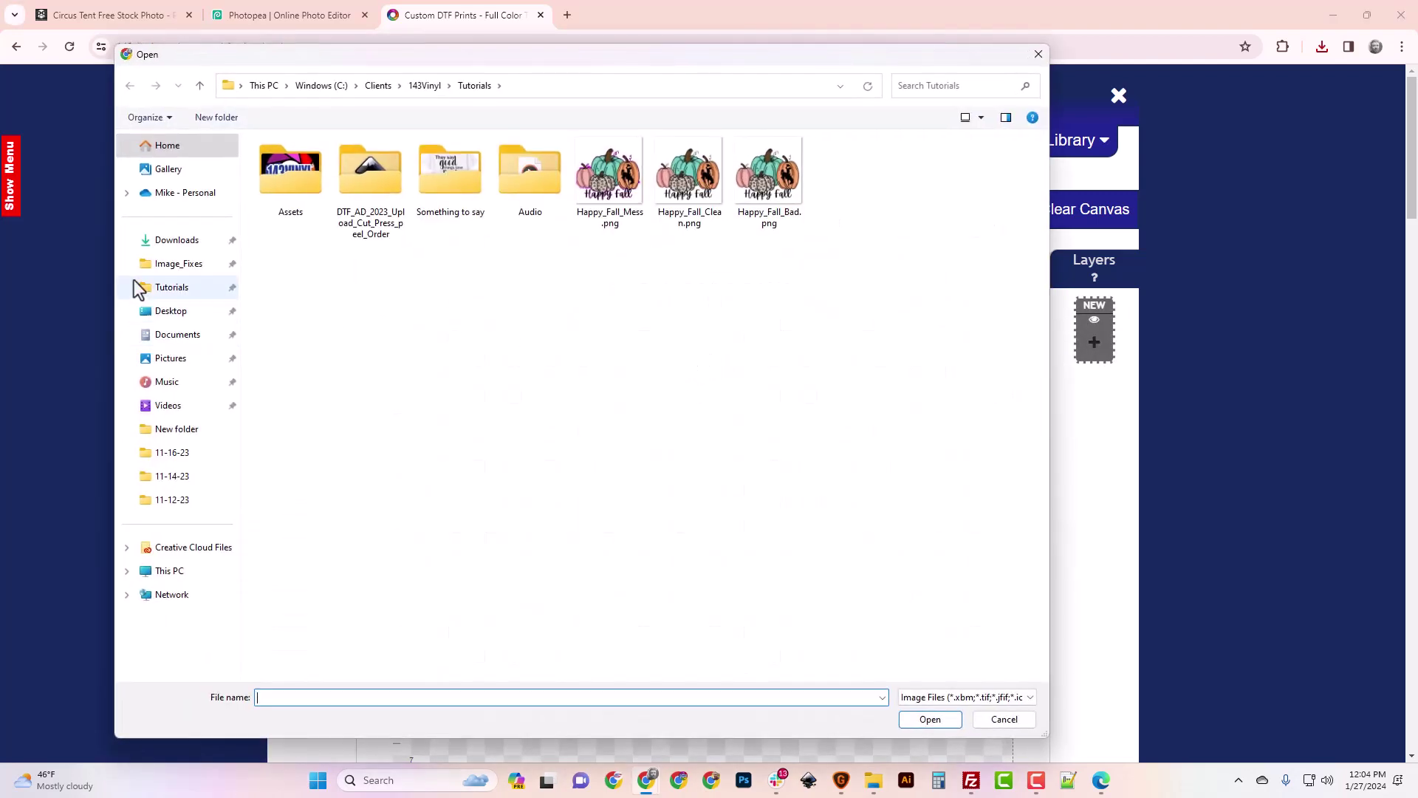
{"action": "left_click", "coordinate": [177, 242]}
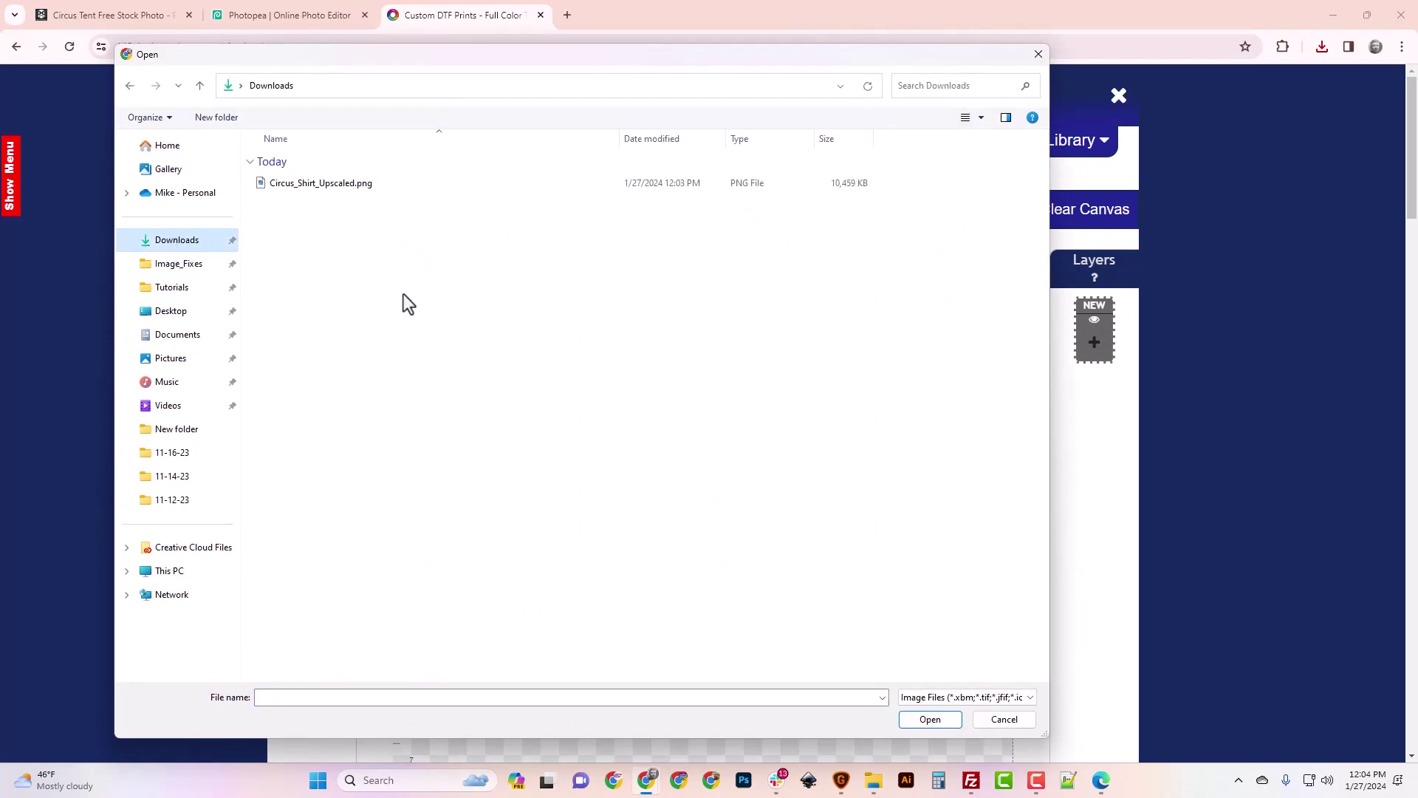
{"action": "double_click", "coordinate": [309, 190]}
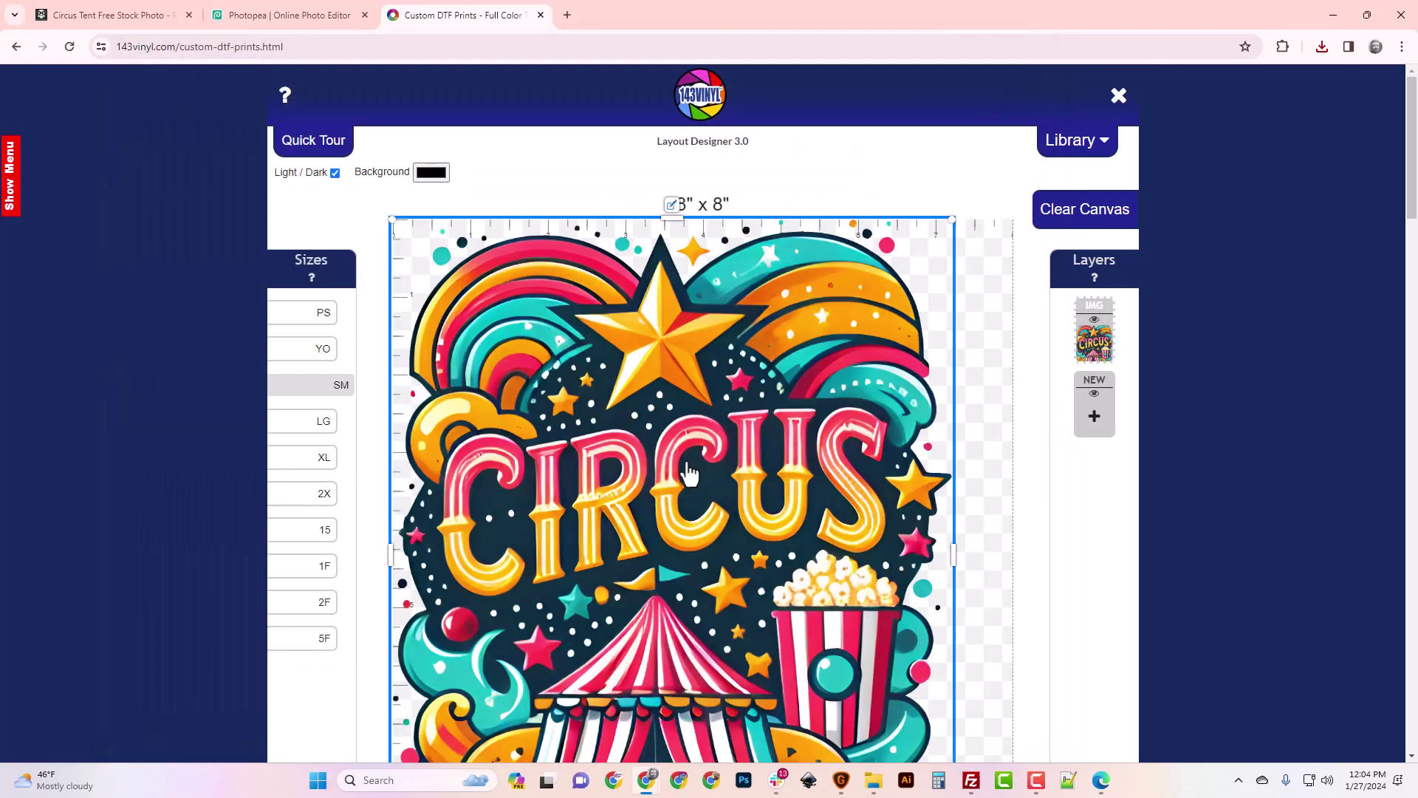
Step: Scale the circus image layer to 6.7 inches wide by 8 inches high and centre it horizontally on the canvas
{"action": "scroll", "coordinate": [686, 473], "scroll_direction": "down", "scroll_amount": 5}
{"action": "scroll", "coordinate": [687, 473], "scroll_direction": "up", "scroll_amount": 4}
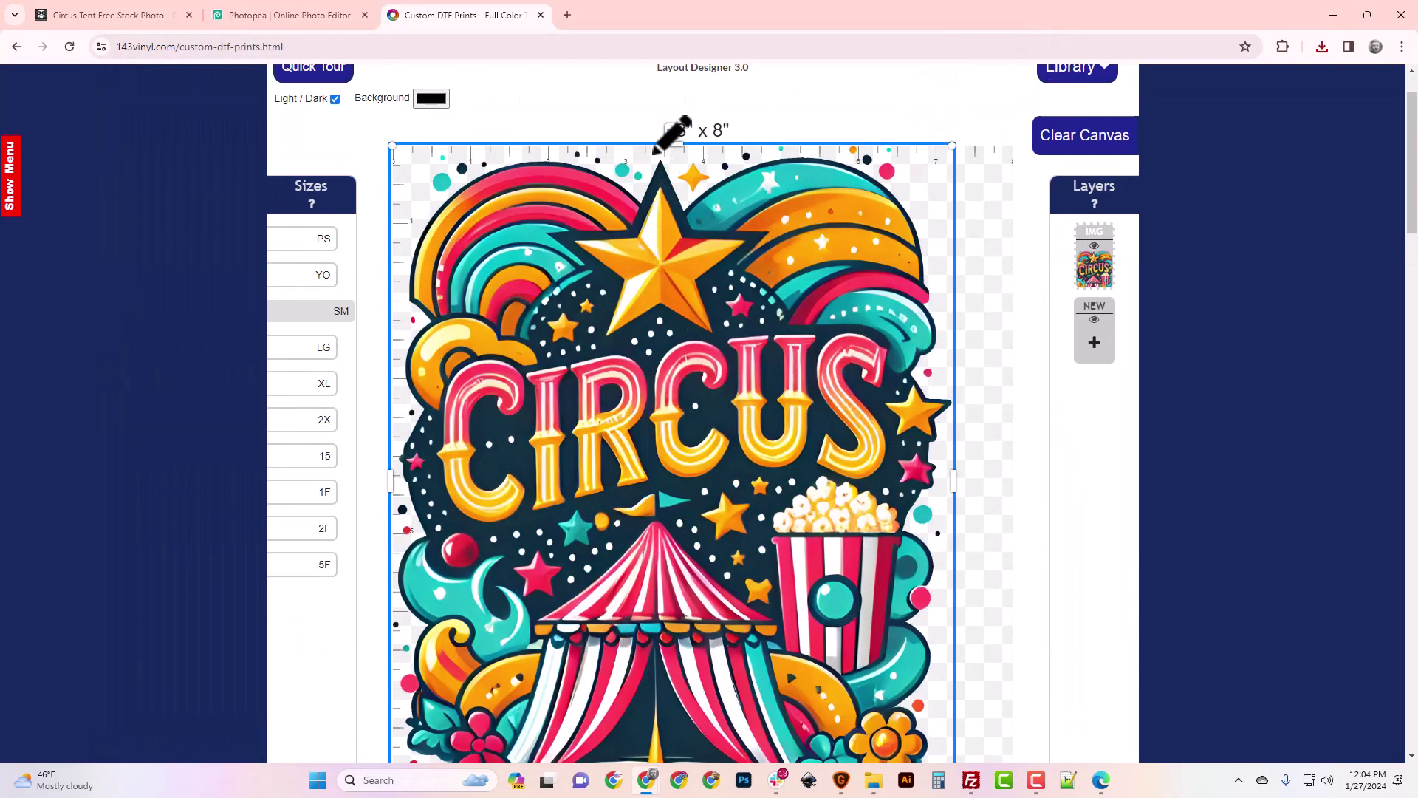
{"action": "left_click", "coordinate": [672, 131]}
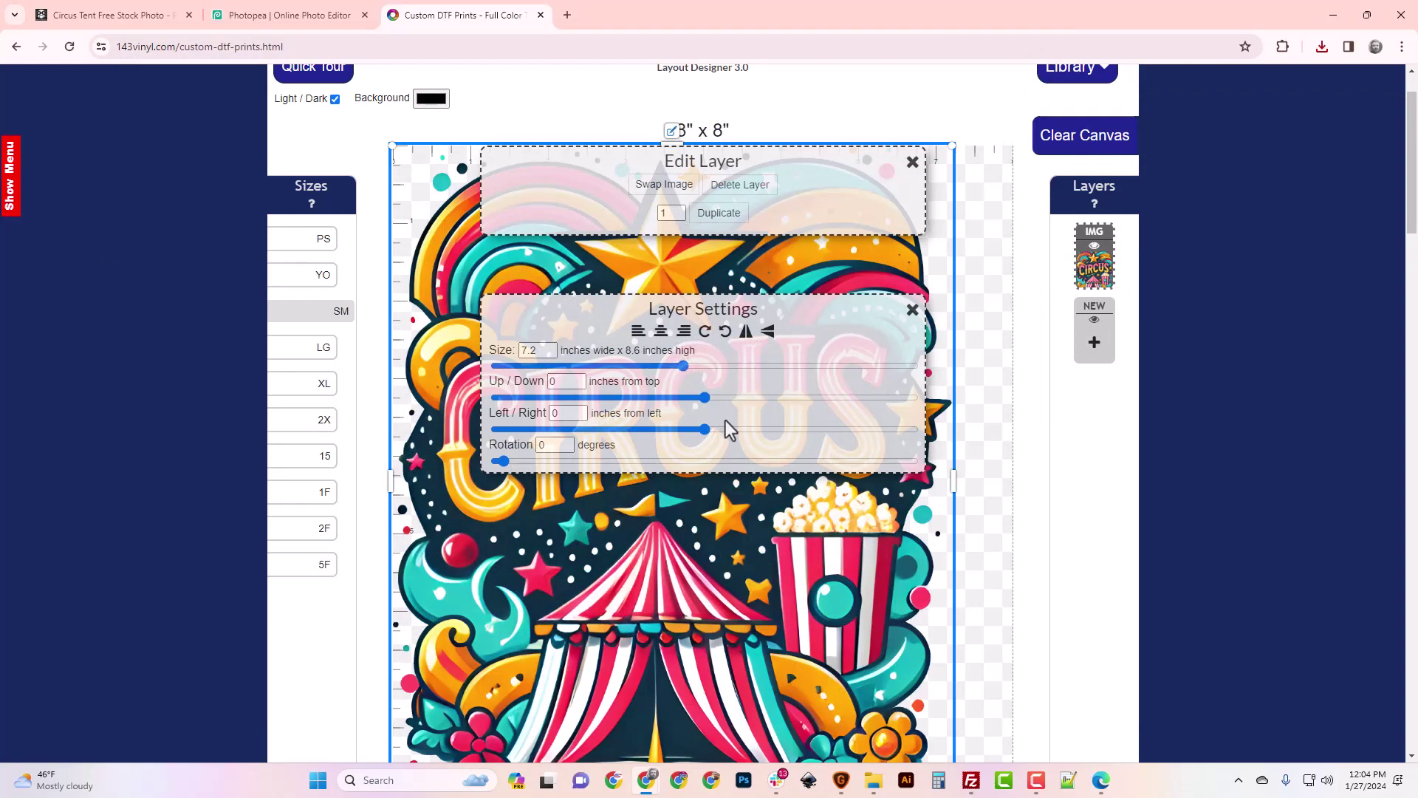
{"action": "scroll", "coordinate": [791, 539], "scroll_direction": "down", "scroll_amount": 3}
{"action": "left_click_drag", "start_coordinate": [681, 365], "coordinate": [670, 366]}
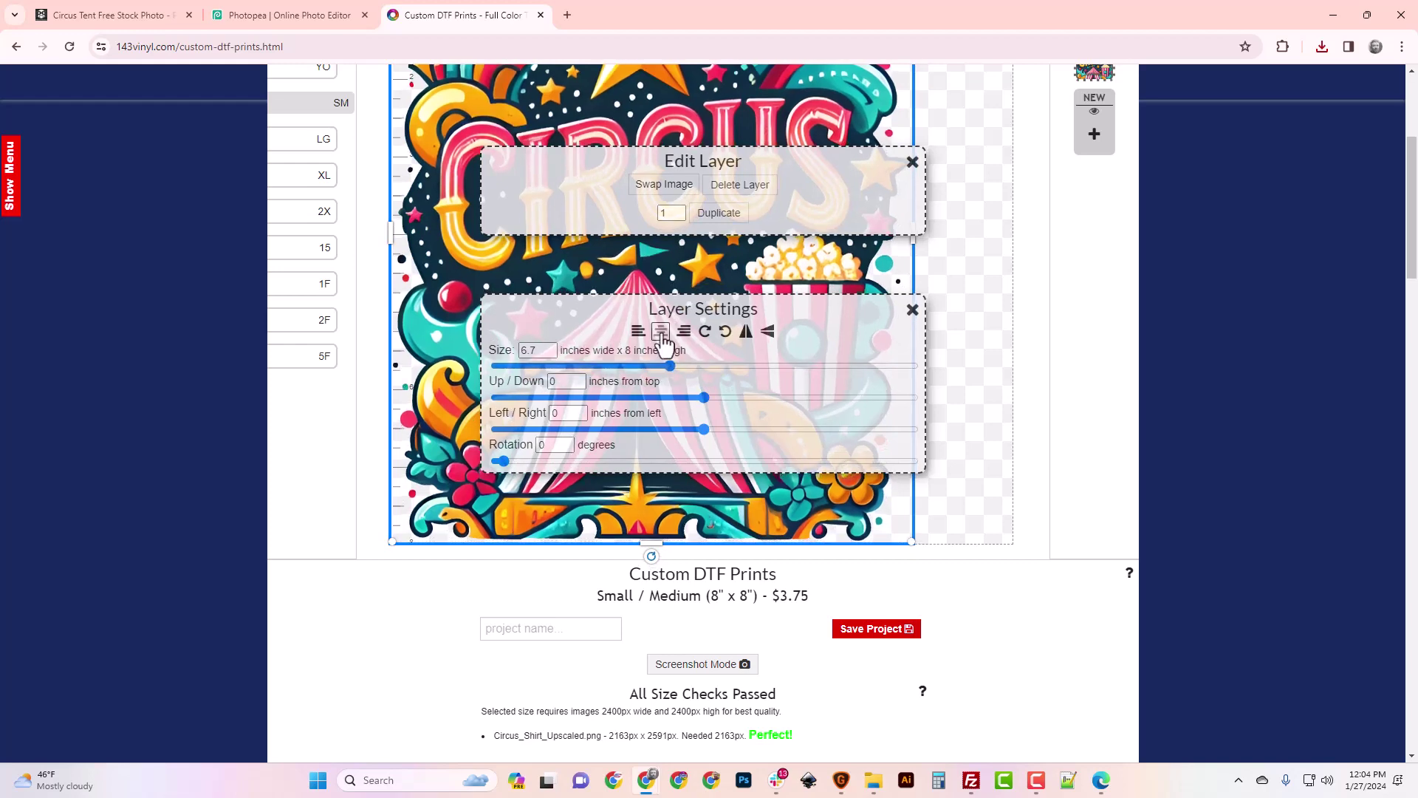
{"action": "left_click", "coordinate": [665, 333]}
{"action": "left_click", "coordinate": [913, 310]}
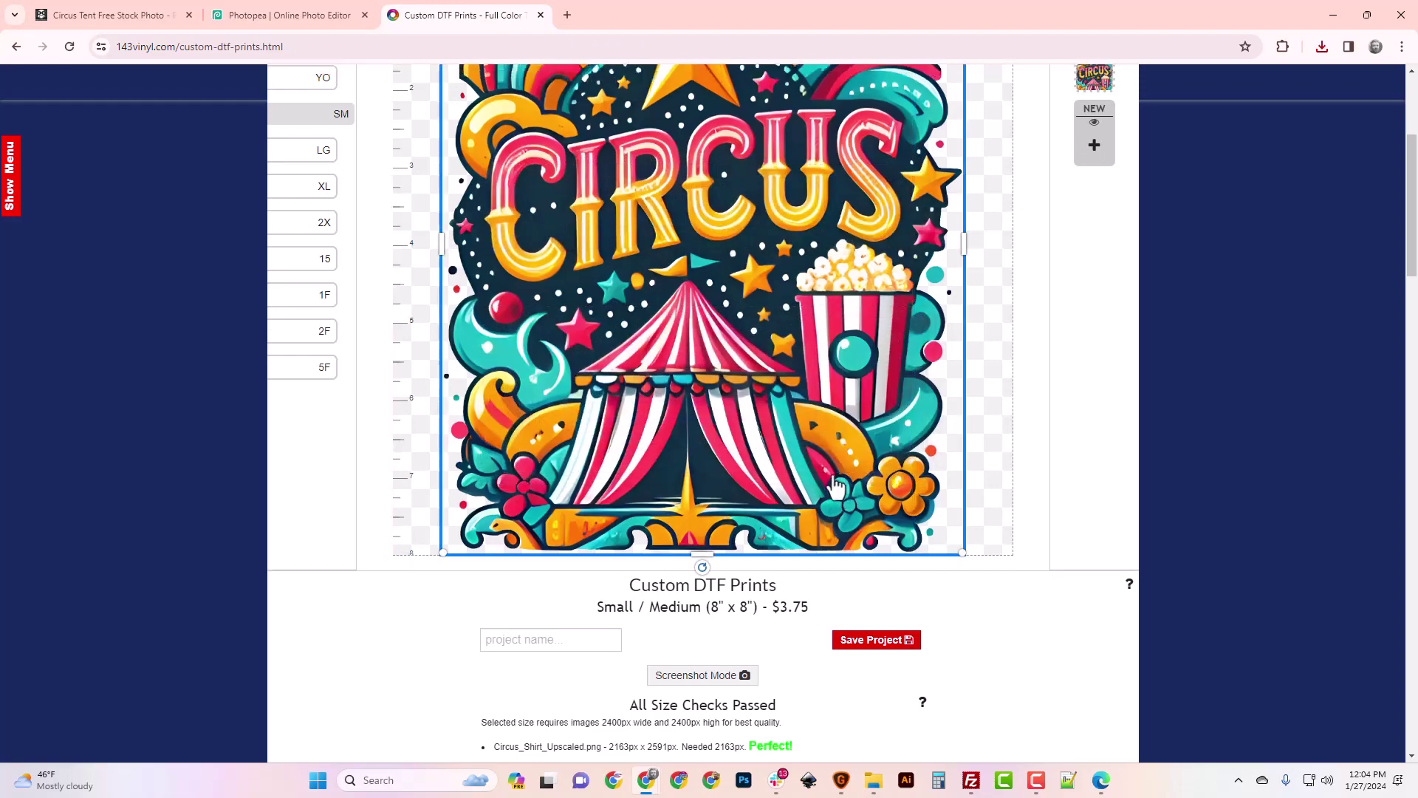
Step: Check the layout, name the project Circus Shirt and save it
{"action": "scroll", "coordinate": [761, 489], "scroll_direction": "up", "scroll_amount": 3}
{"action": "scroll", "coordinate": [760, 489], "scroll_direction": "down", "scroll_amount": 2}
{"action": "scroll", "coordinate": [761, 489], "scroll_direction": "up", "scroll_amount": 2}
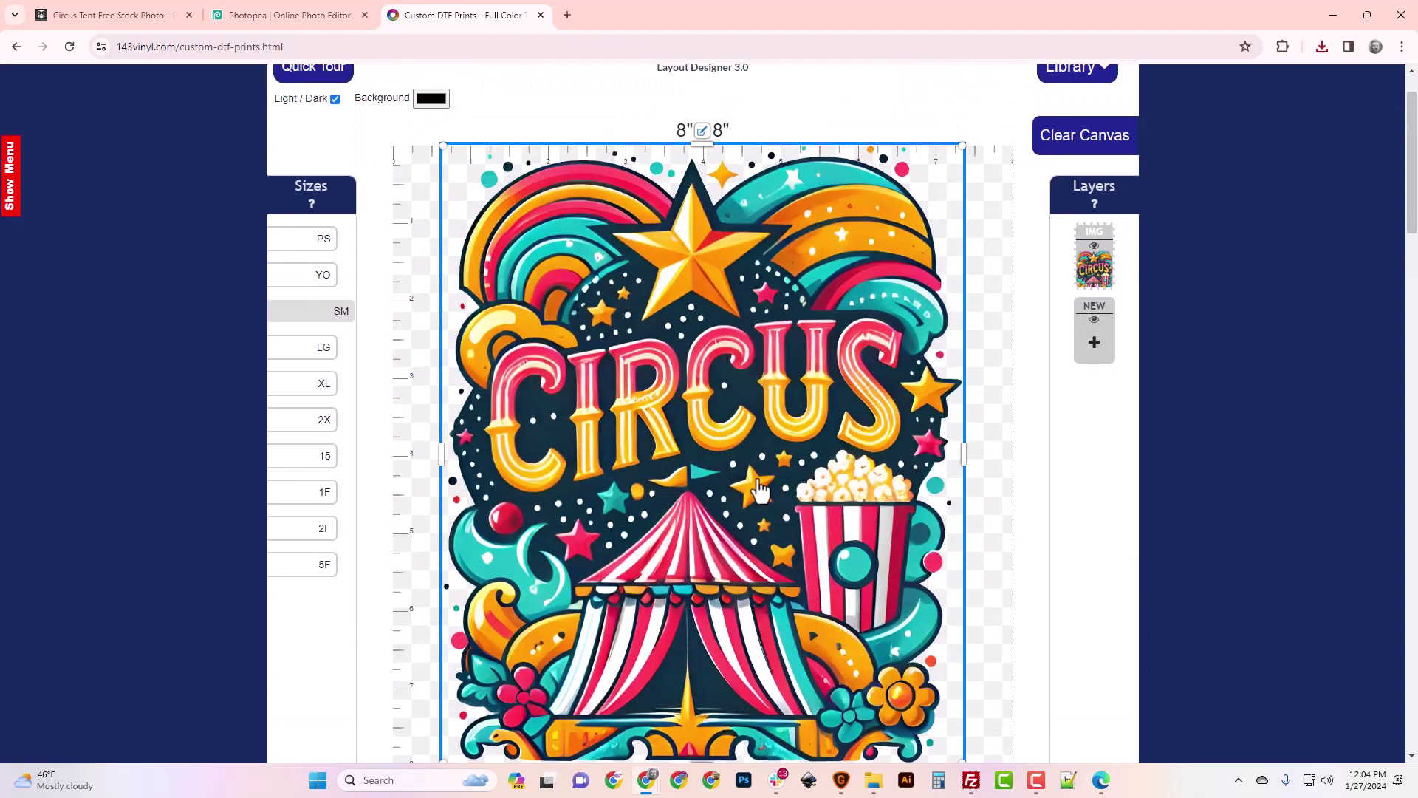
{"action": "scroll", "coordinate": [759, 489], "scroll_direction": "down", "scroll_amount": 4}
{"action": "left_click", "coordinate": [569, 481]}
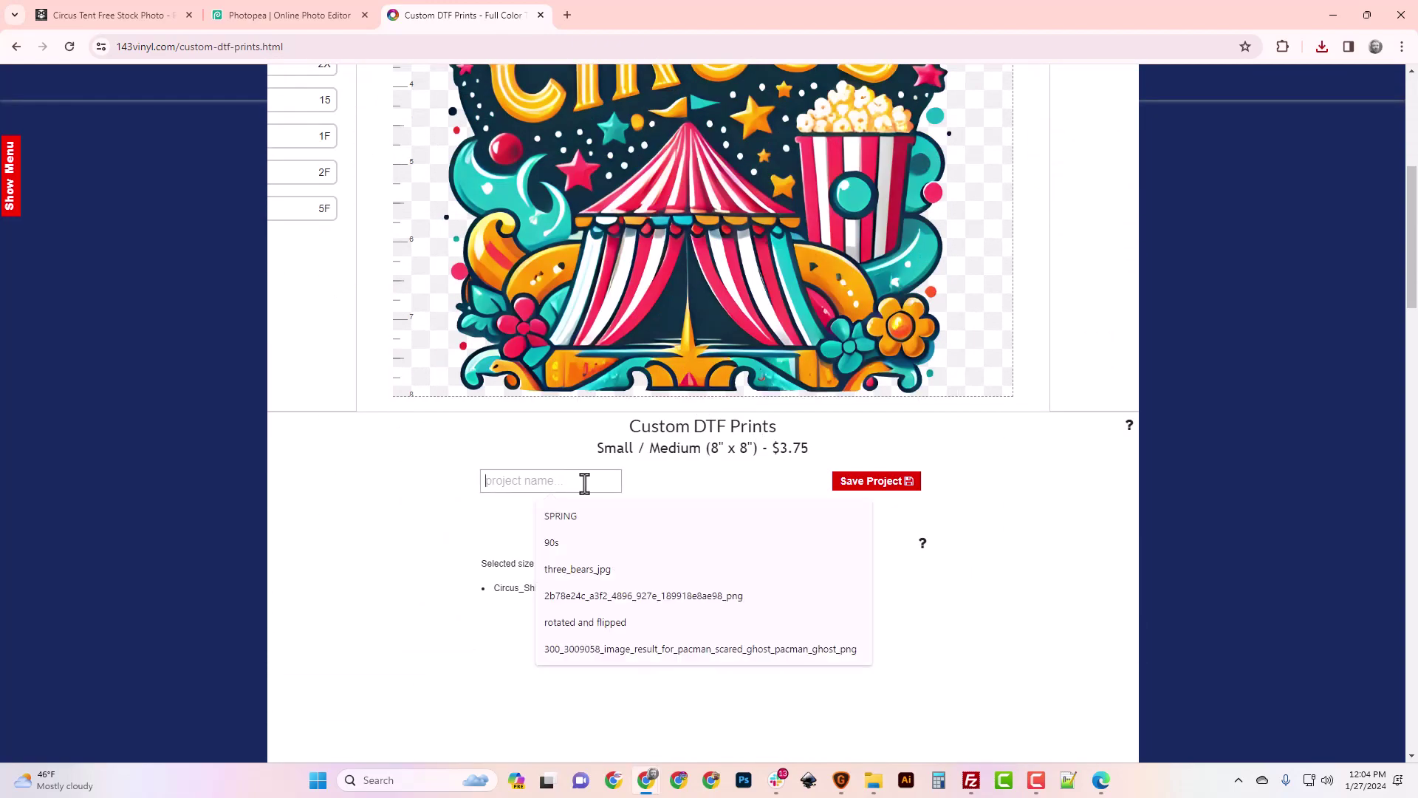
{"action": "type", "text": "Circus Shirt"}
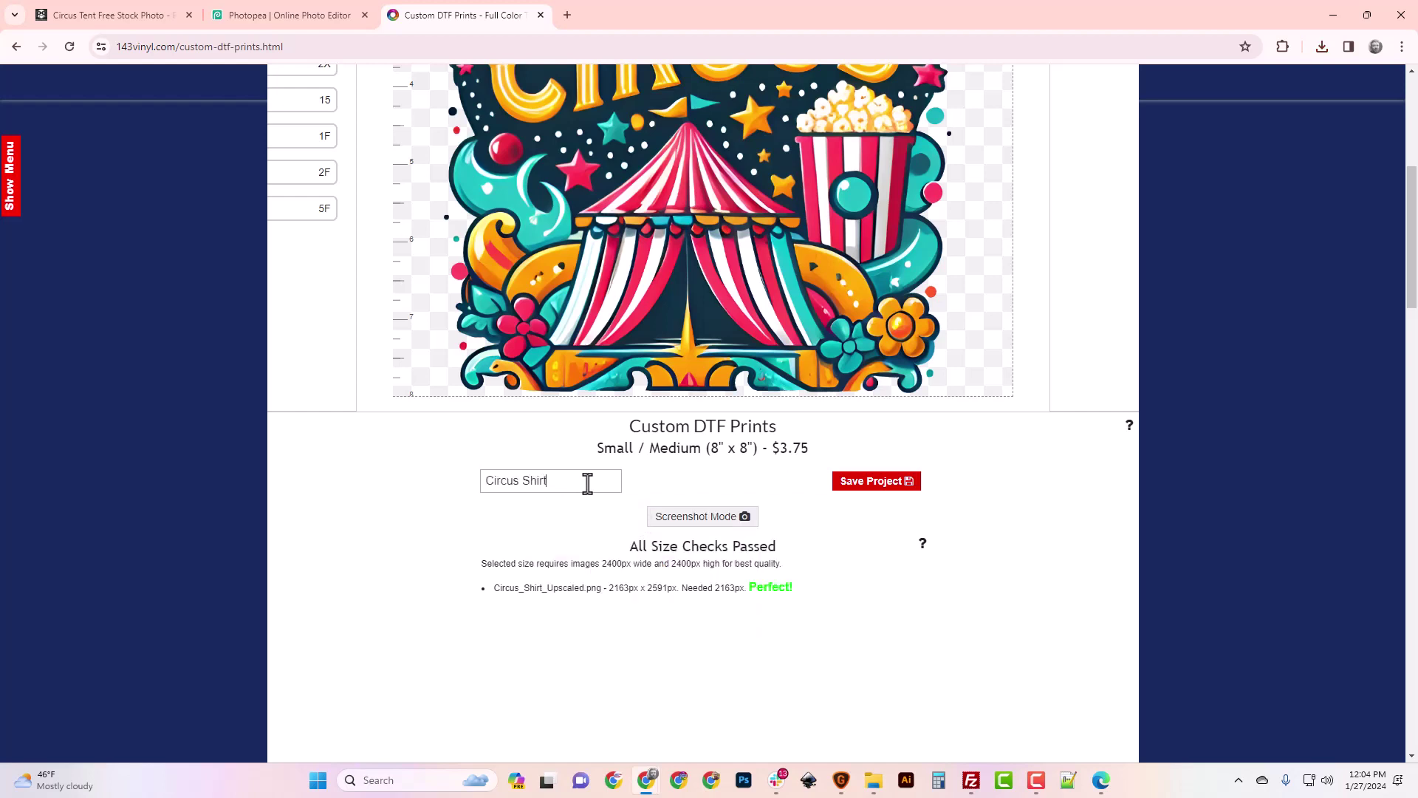
{"action": "left_click", "coordinate": [884, 490]}
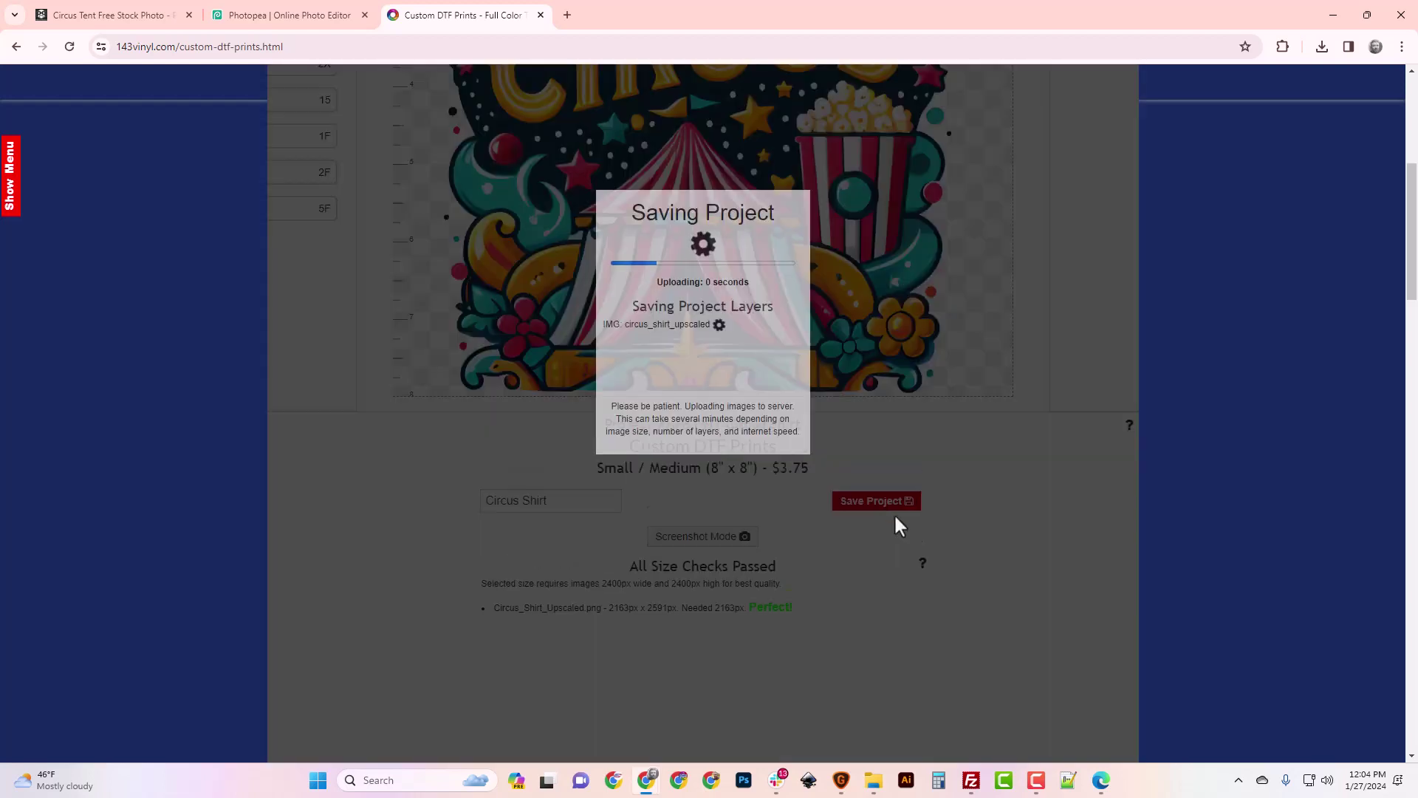